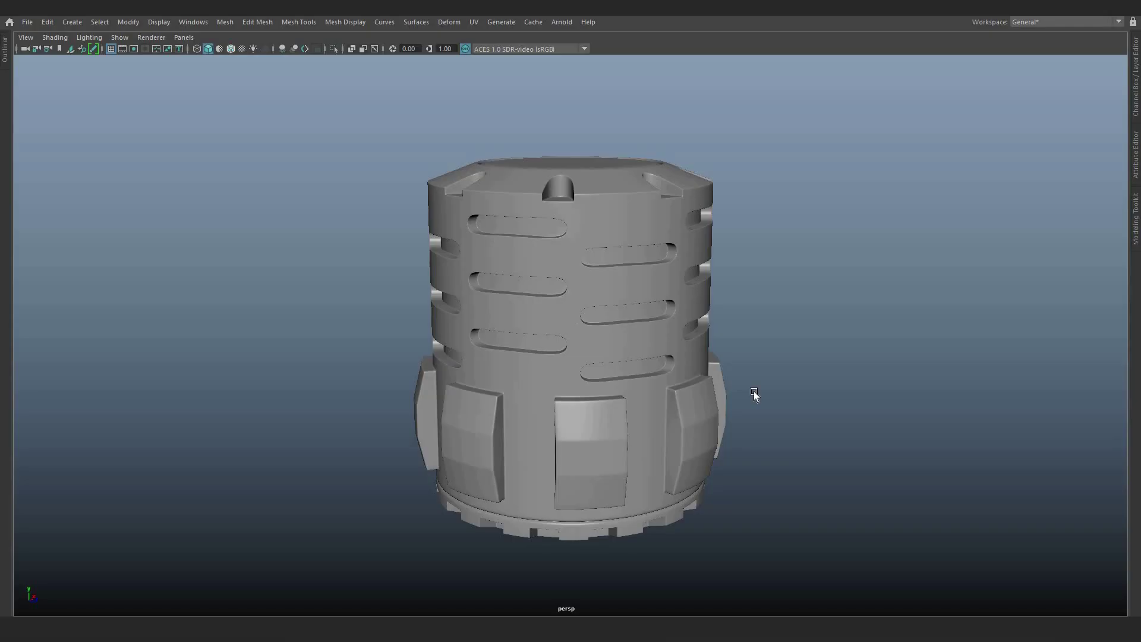
Step: Show the full interface and set the finished reference model's Translate X to 15
mouse_move(800, 379)
left_mouse_down("alt")
mouse_move(693, 340)
mouse_move(466, 404)
mouse_move(434, 423)
mouse_move(421, 485)
mouse_move(364, 479)
mouse_move(368, 497)
mouse_move(385, 522)
mouse_move(403, 516)
mouse_move(409, 498)
mouse_move(378, 513)
mouse_move(424, 418)
mouse_move(526, 487)
mouse_move(662, 378)
left_mouse_up("alt")
scroll(438, 422, "up", 5)
scroll(423, 418, "down", 5)
key("ctrl+space")
right_click_drag(663, 378, 793, 366, "alt")
middle_click_drag(574, 385, 614, 390, "alt")
left_click(593, 332)
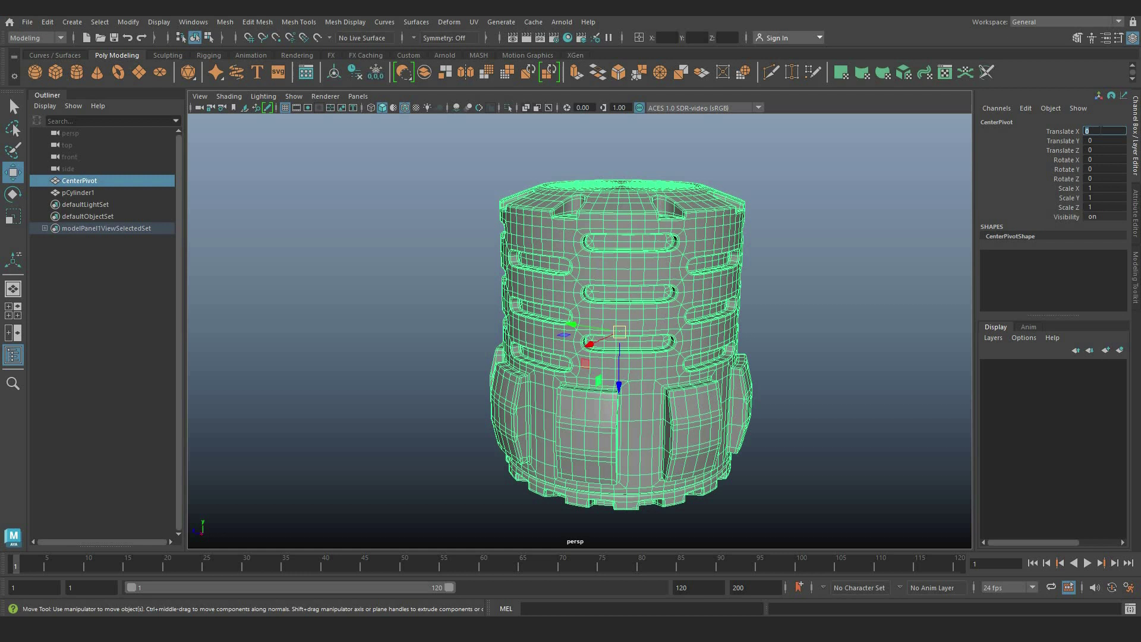
type("15")
key("Return")
scroll(535, 331, "down", 8)
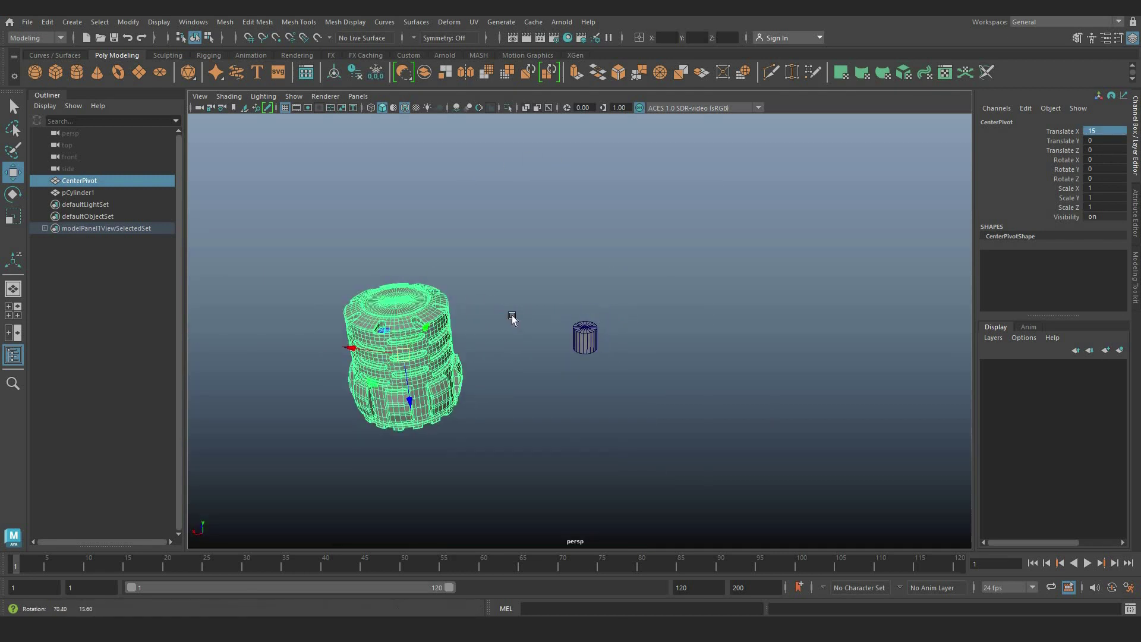
Step: Delete the leftover small cylinder, create a new polygon cylinder and set its axis subdivisions to 64
scroll(578, 343, "up", 2)
left_click(578, 343)
key("Delete")
left_click(74, 70)
scroll(710, 373, "up", 3)
scroll(712, 378, "up", 2)
scroll(660, 400, "down", 2)
middle_click_drag(661, 400, 775, 414, "alt")
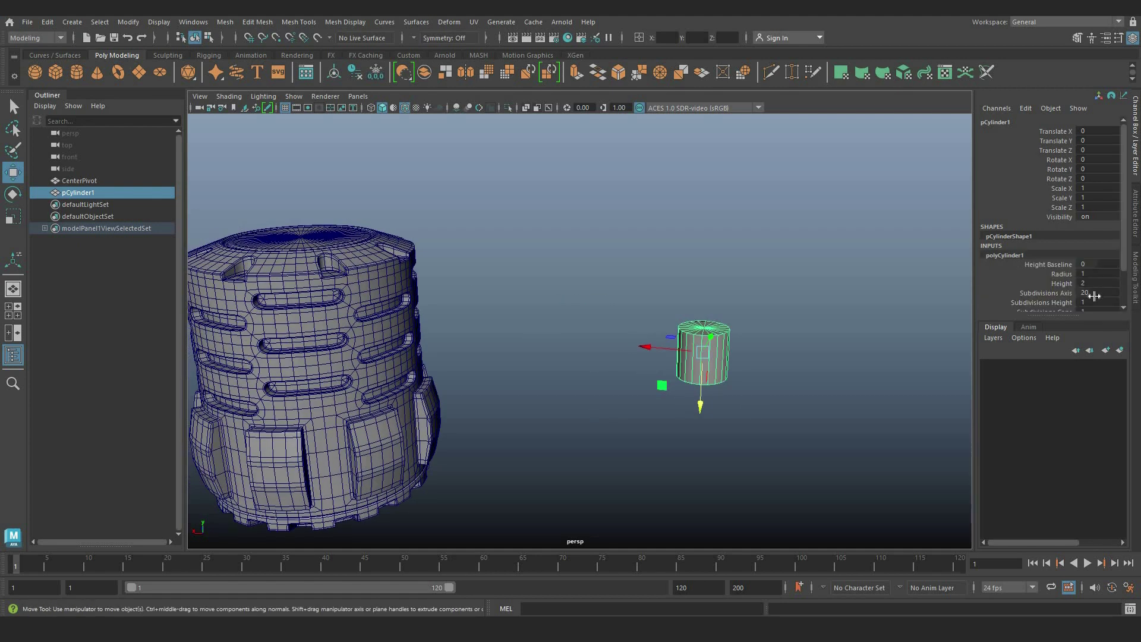
scroll(1090, 262, "down", 2)
key("Return")
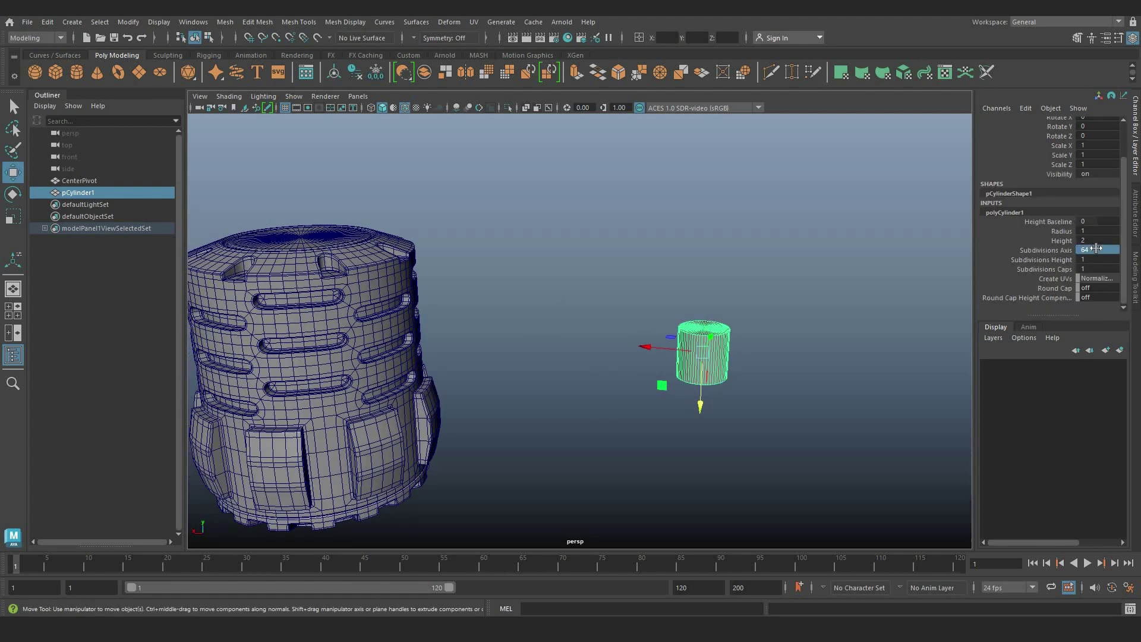
Step: Set the new cylinder's radius to 5 and its height to 10
double_click(1097, 240)
type("5")
key("Return")
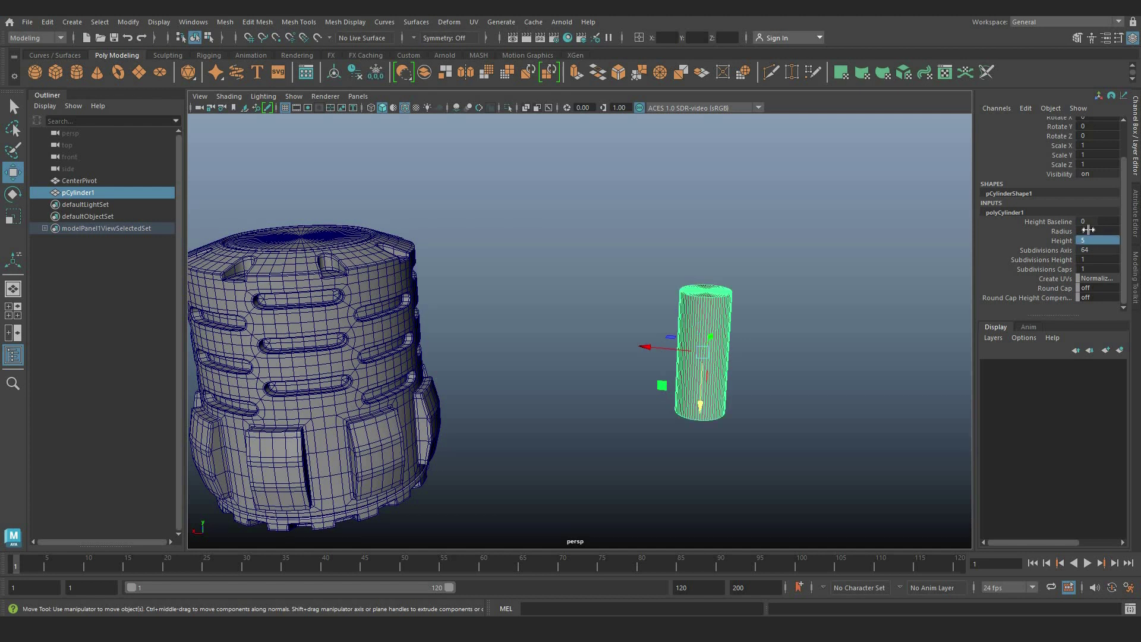
key("ctrl+z")
type("5")
key("Return")
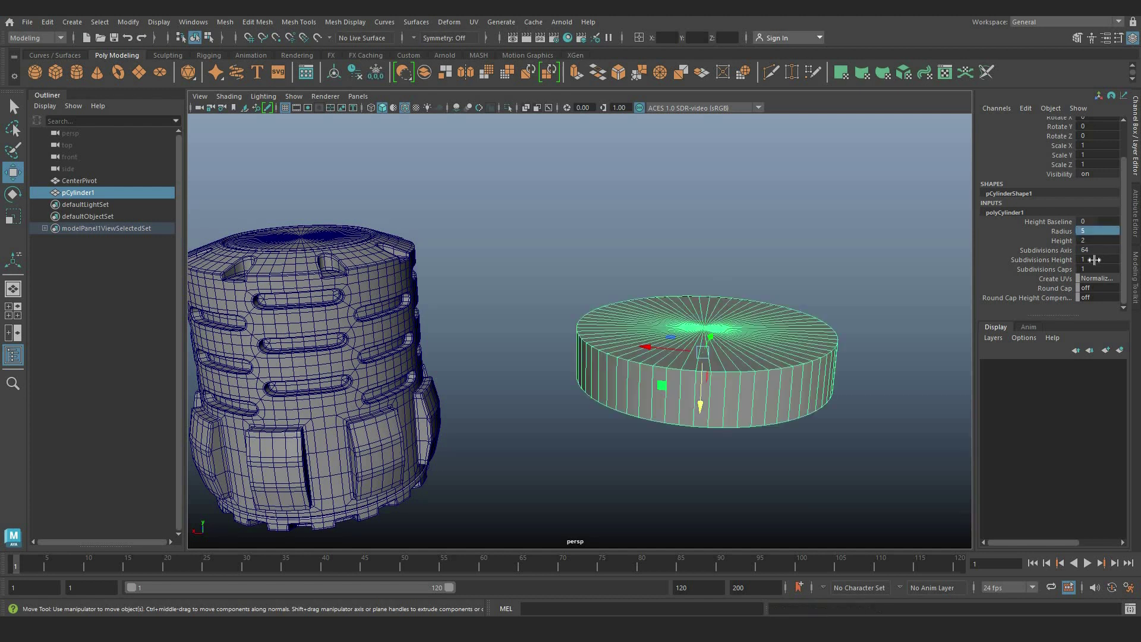
left_click(1094, 241)
type("5")
key("Return")
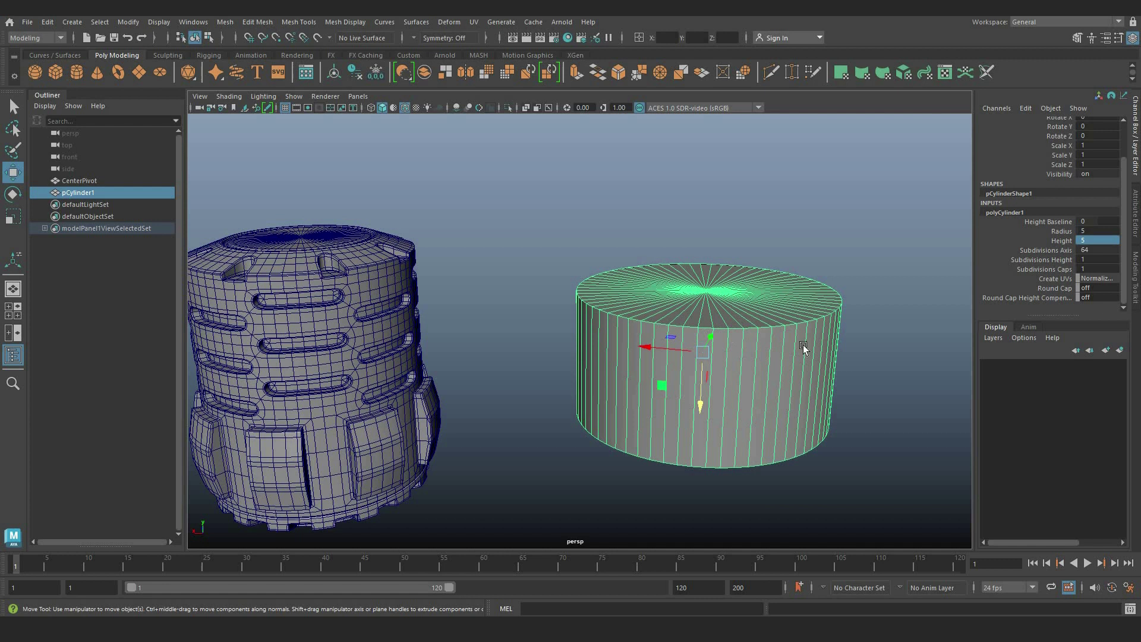
left_click_drag(621, 369, 740, 302, "alt")
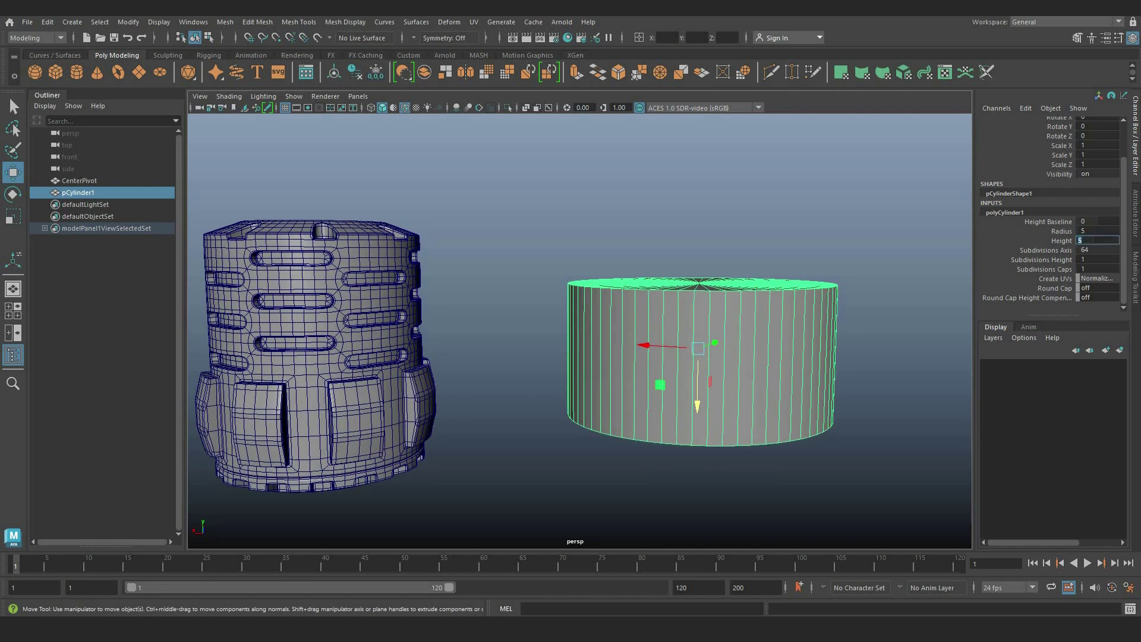
left_click(1091, 240)
type("10")
key("Return")
Step: Reduce the cylinder's radius to slightly under 5 while comparing it with the reference model from above
key("space")
key("space")
key("f")
scroll(580, 291, "down", 3)
left_click(1094, 232)
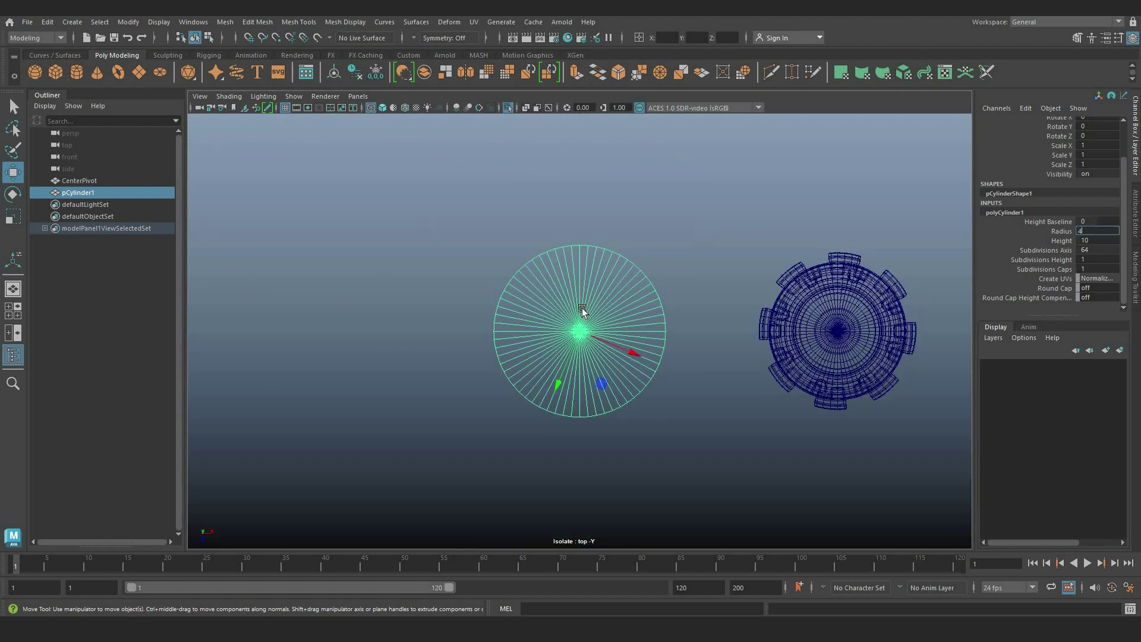
key("Return")
left_click(607, 317)
left_click(607, 317)
scroll(609, 341, "up", 2)
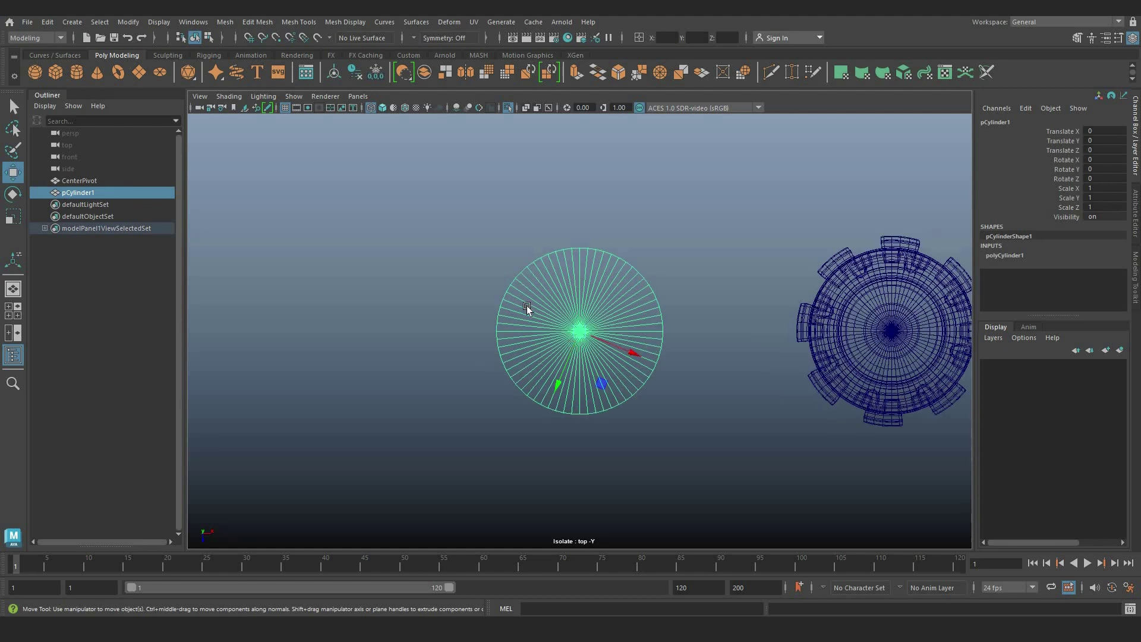
key("space")
key("space")
Step: Reset the Move tool's settings to their defaults
double_click(13, 172)
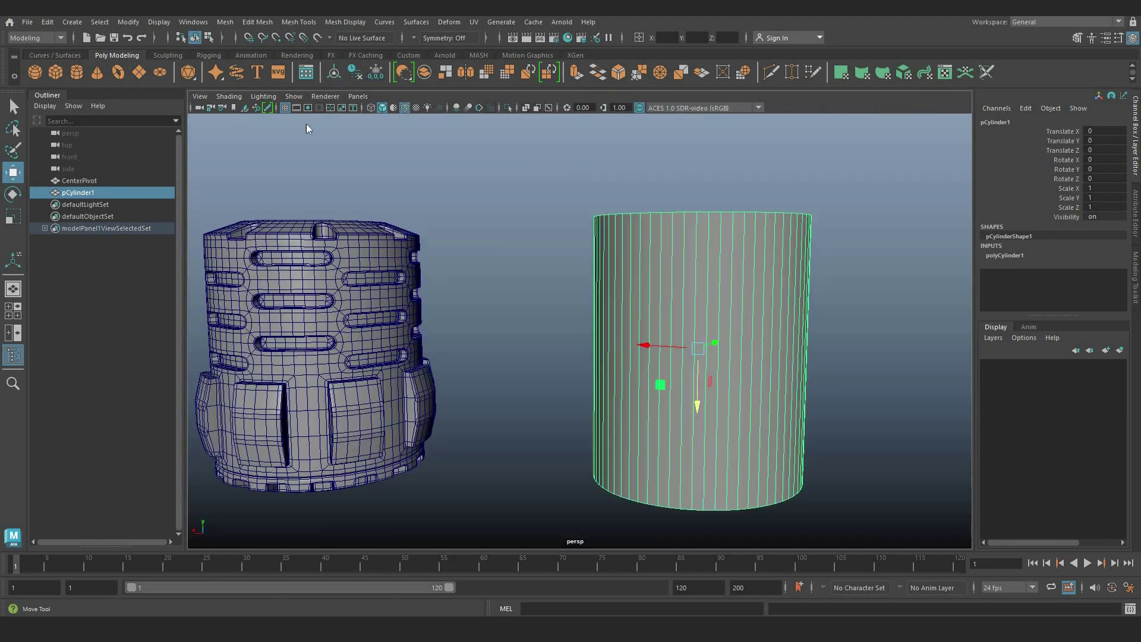
left_click(353, 128)
left_click(410, 110)
scroll(660, 351, "down", 3)
left_click_drag(669, 365, 698, 330, "alt")
scroll(743, 423, "up", 4)
left_click_drag(623, 406, 631, 372, "alt")
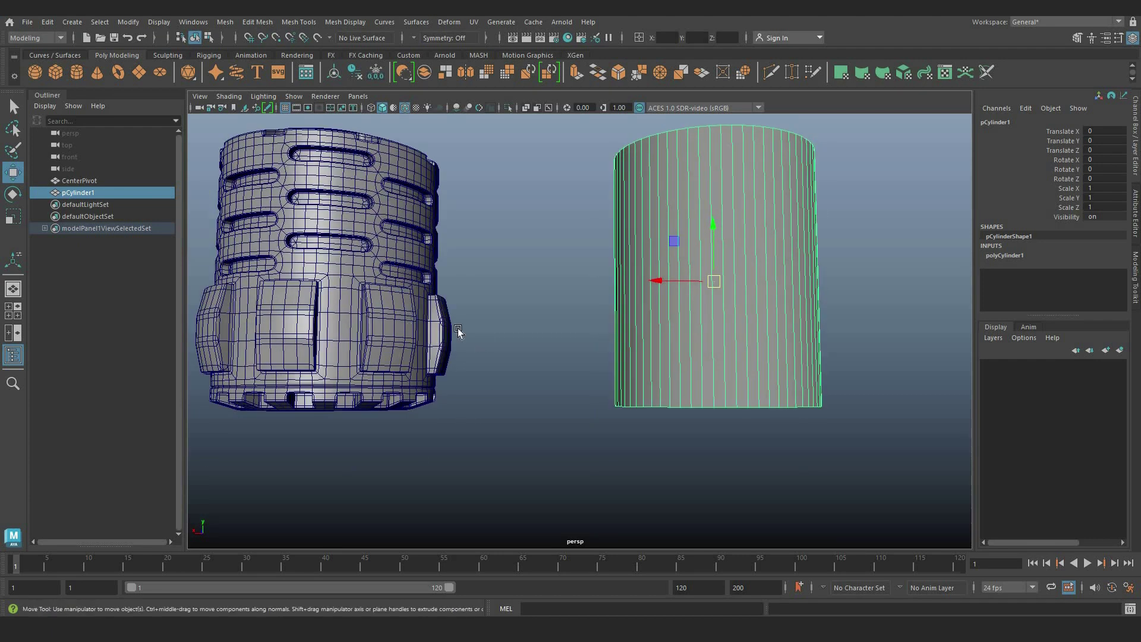
Step: Split the cylinder's side with four horizontal edge loops, at mid-height and evenly spaced below it
right_click_drag(778, 278, 778, 244)
left_click(766, 318)
right_click_drag(766, 317, 785, 351, "ctrl")
left_click(724, 377)
right_click_drag(723, 377, 754, 351, "ctrl")
left_click(743, 366)
key("g")
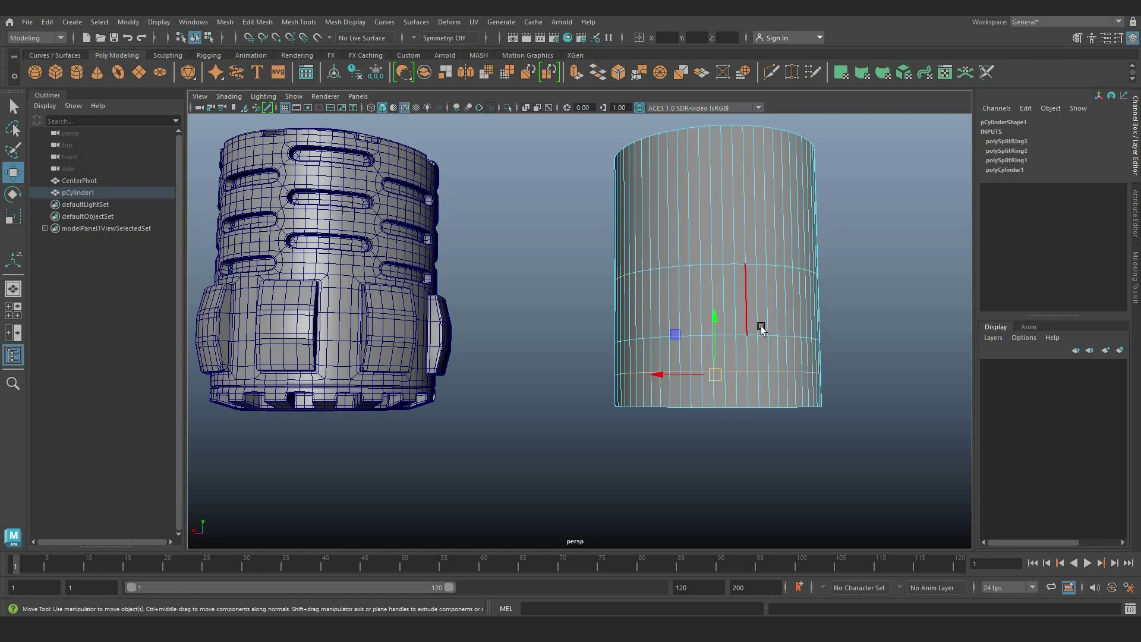
left_click(763, 326)
key("g")
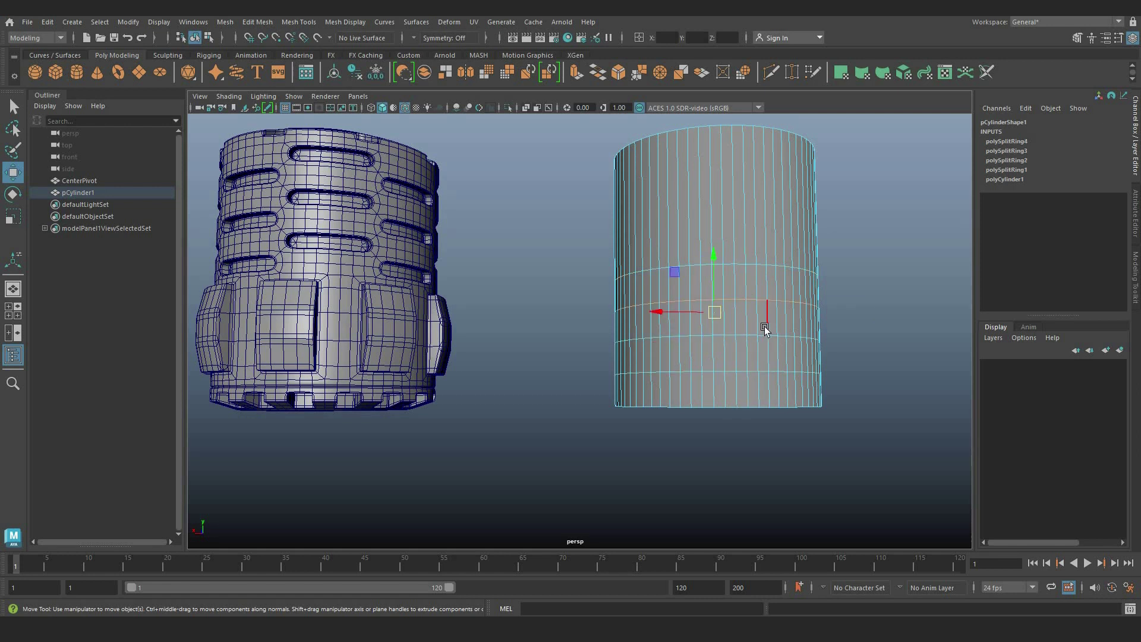
Step: Insert an edge loop just below the topmost one and raise the two lowest loops
left_click_drag(753, 273, 749, 286, "alt")
double_click(750, 285)
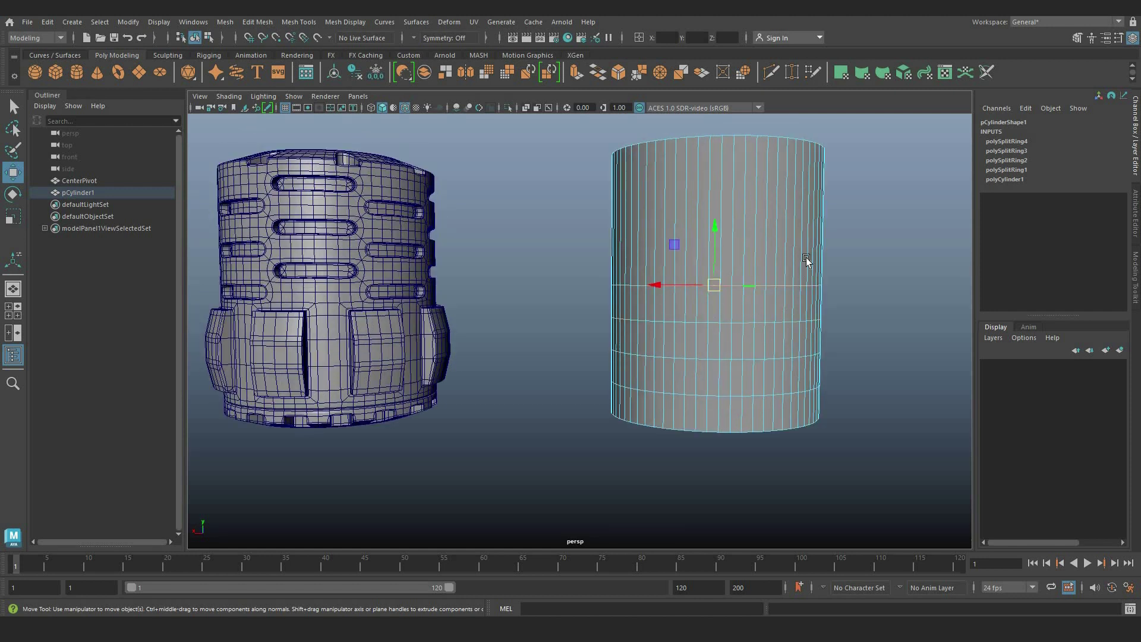
scroll(697, 285, "up", 5)
middle_click_drag(835, 277, 672, 245, "alt")
left_click(696, 241)
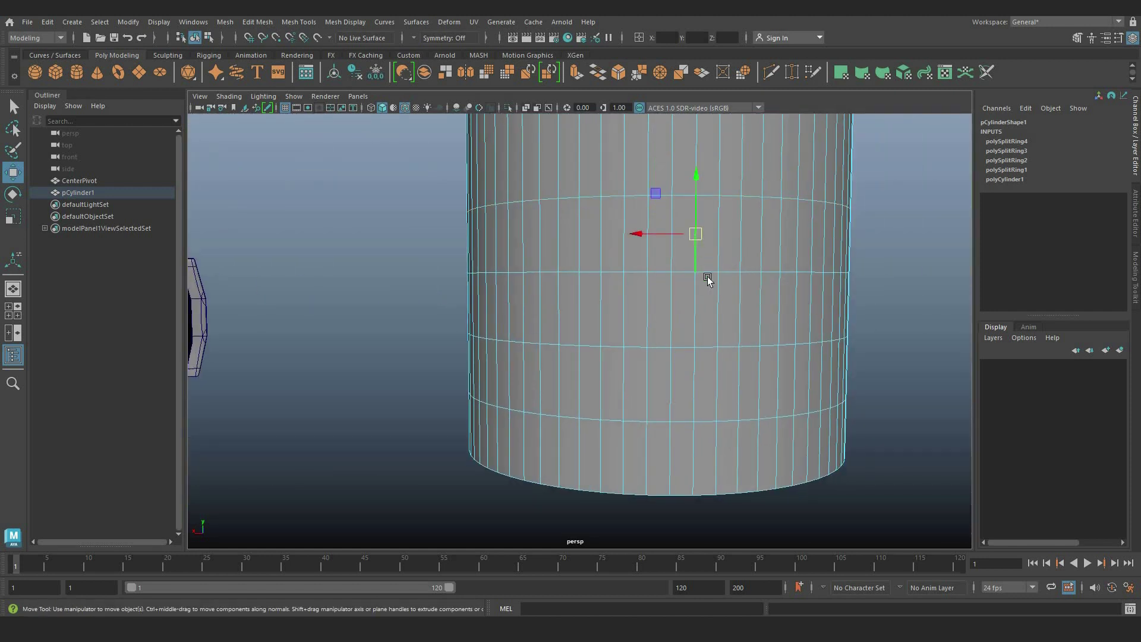
double_click(706, 345)
left_click_drag(653, 275, 652, 242)
double_click(726, 420)
left_click_drag(653, 343, 625, 285)
Step: Add another edge loop in the cylinder's lower section, raise it, and lower the topmost loop slightly
left_click(695, 373)
key("g")
left_click_drag(652, 325, 652, 294)
double_click(709, 195)
left_click_drag(653, 159, 655, 167)
left_click_drag(715, 345, 680, 343, "alt")
double_click(657, 375)
double_click(653, 197, "shift")
key("r")
left_click_drag(643, 233, 646, 215)
left_click(680, 227)
key("ctrl+z")
key("ctrl+z")
Step: Refine the loop spacing by raising the top two edge loops and lowering the fourth one slightly
double_click(645, 196)
key("w")
left_click_drag(643, 165, 643, 153)
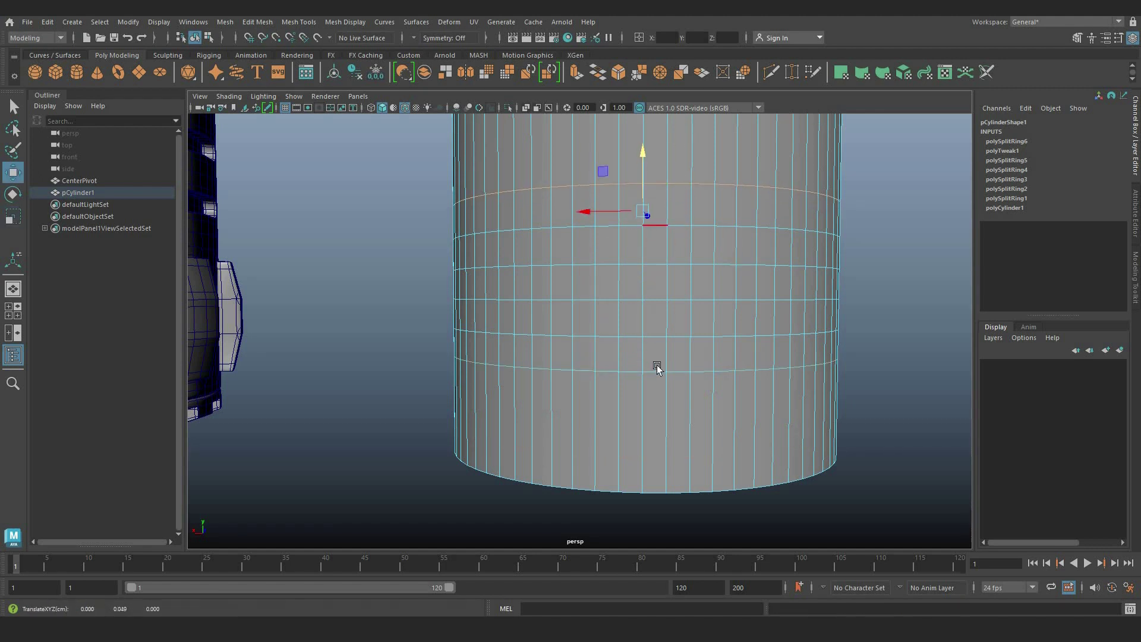
double_click(645, 299)
left_click_drag(642, 263, 642, 272)
double_click(646, 226)
left_click_drag(644, 195, 643, 186)
Step: Select a rectangular block of faces between the top and bottom loops, eight columns wide and five rows tall
left_click_drag(698, 303, 640, 312, "alt")
scroll(700, 321, "down", 5)
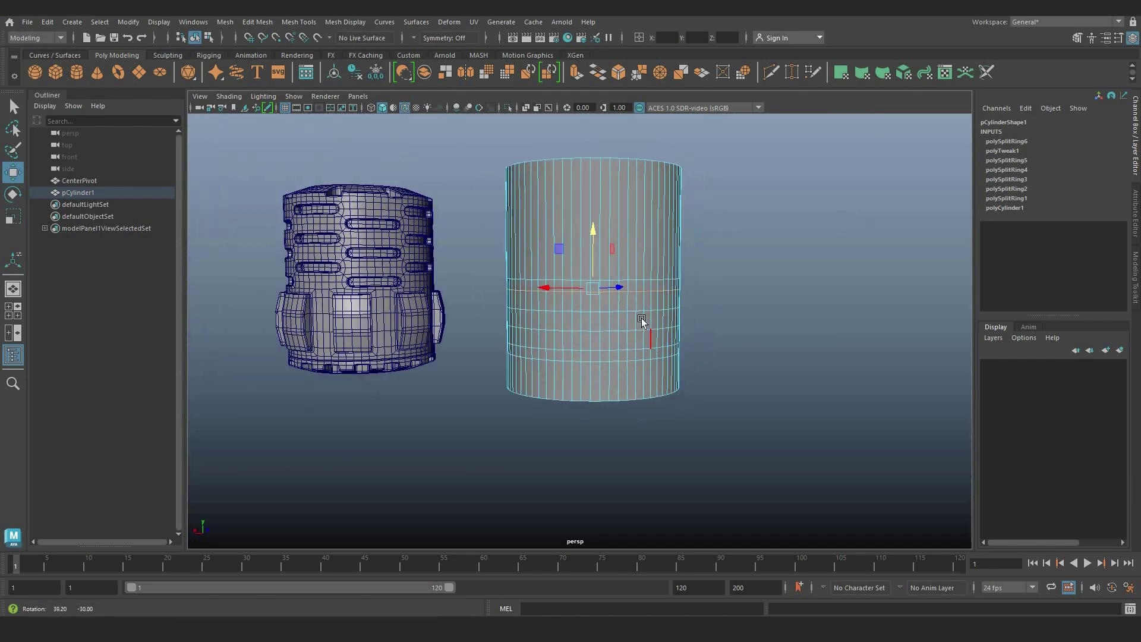
scroll(640, 312, "up", 4)
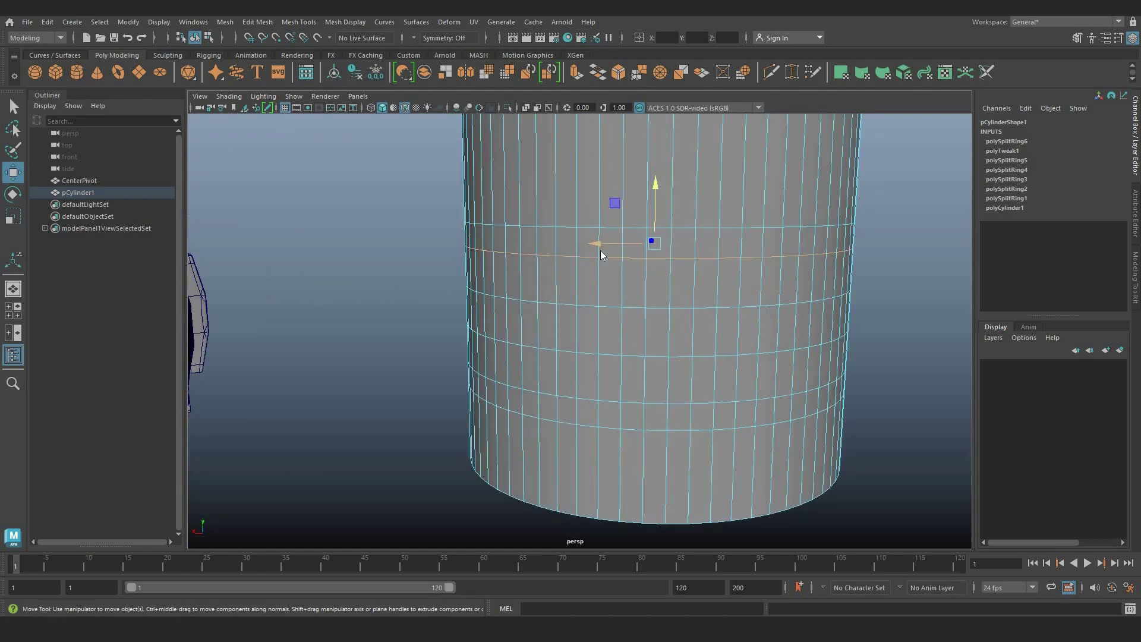
right_click_drag(601, 251, 604, 293)
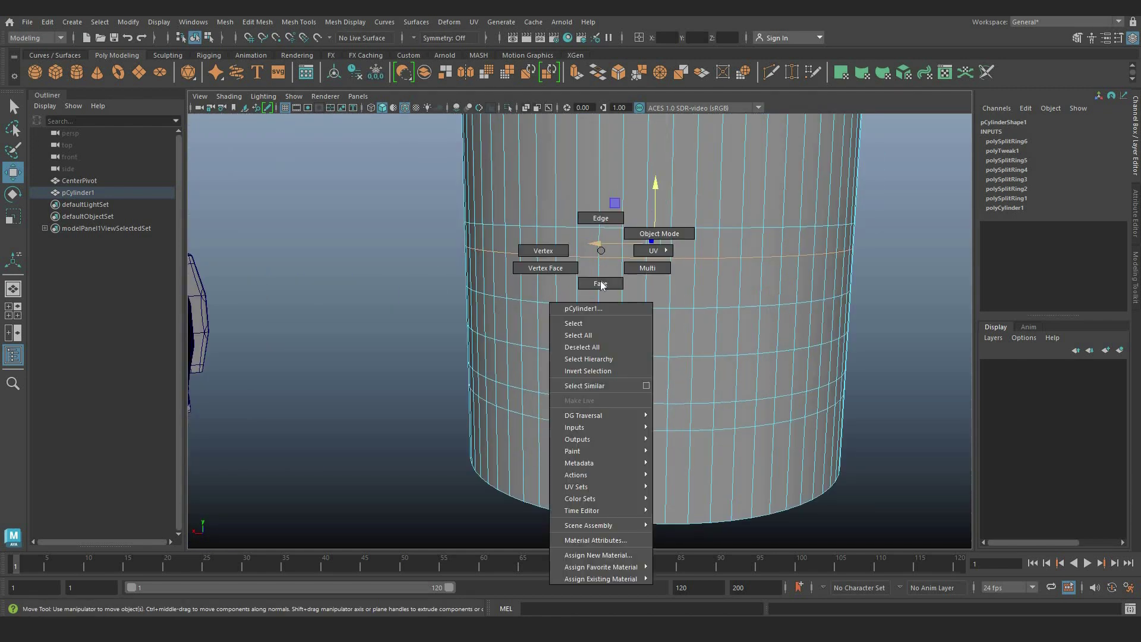
left_click(587, 245)
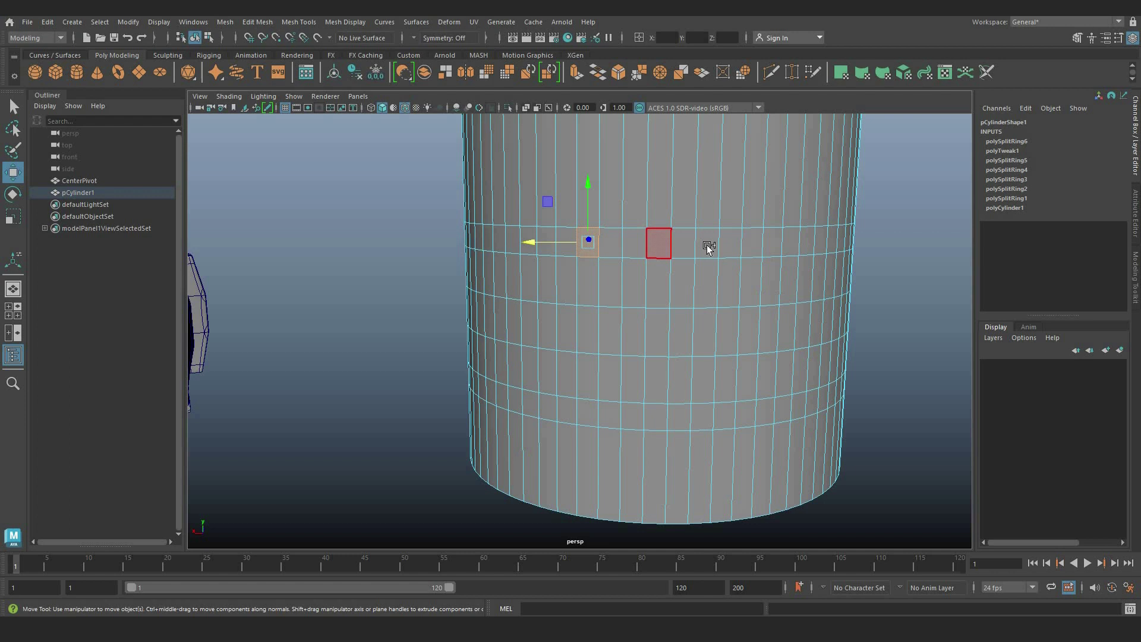
double_click(750, 246, "shift")
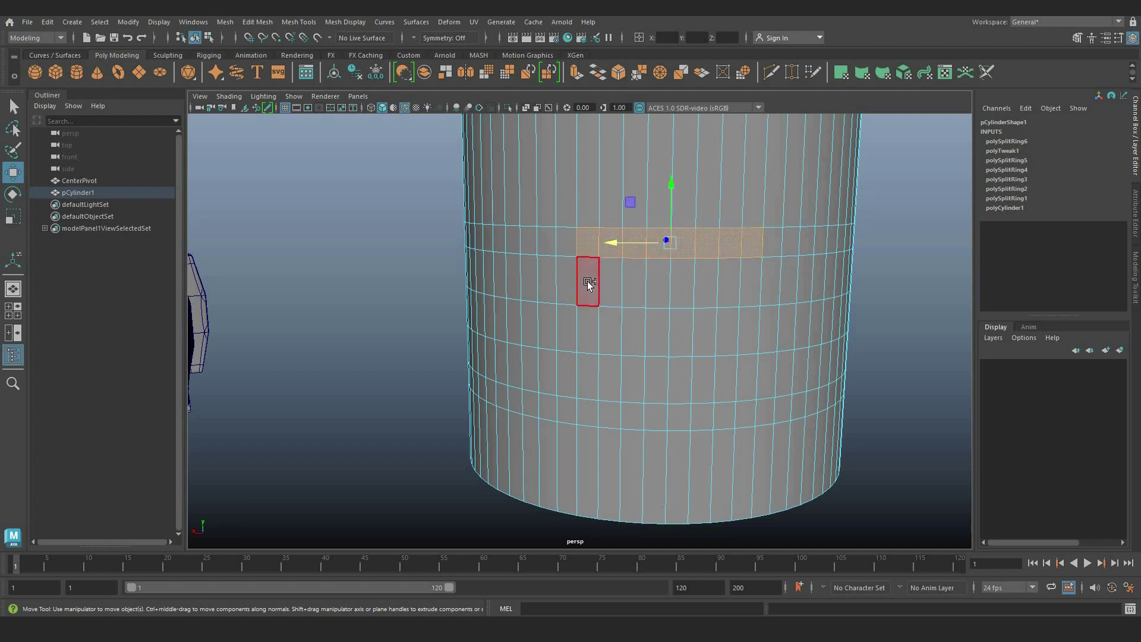
left_click_drag(587, 284, 548, 285, "alt")
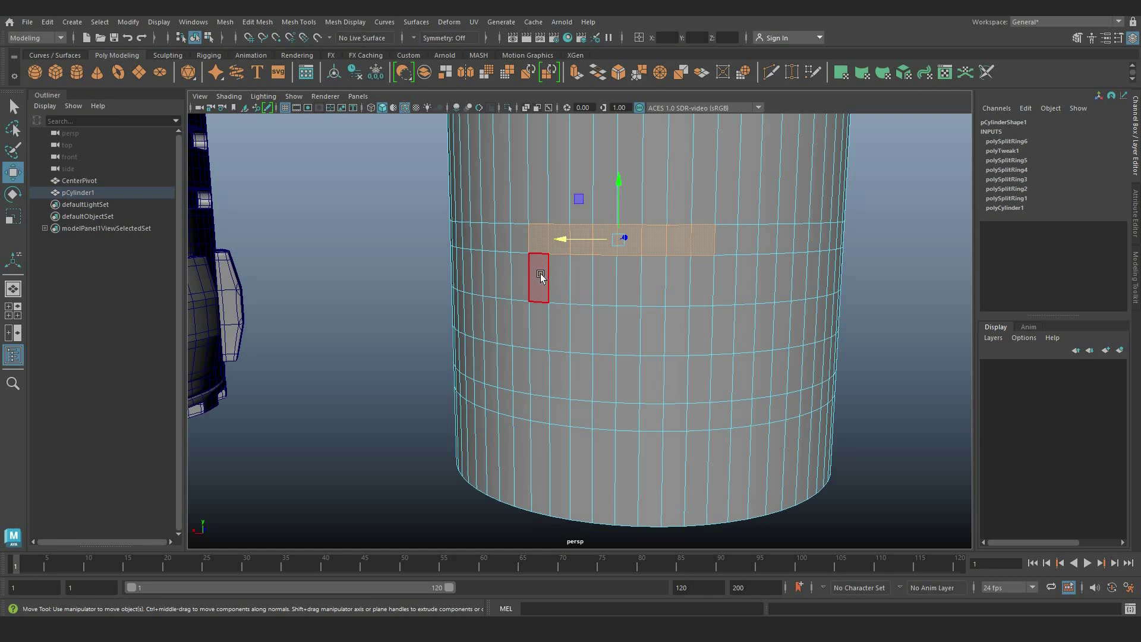
mouse_move(662, 286)
left_mouse_down()
mouse_move(698, 387)
mouse_move(604, 323)
mouse_move(573, 405)
mouse_move(582, 409)
left_mouse_up()
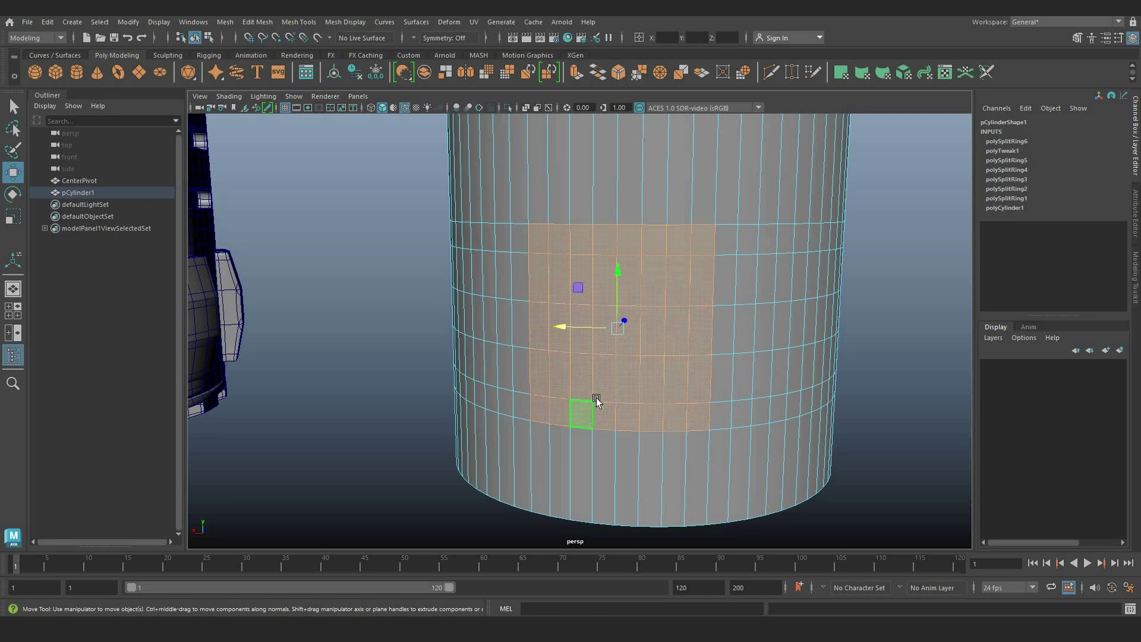
mouse_move(583, 367)
left_mouse_down("alt")
mouse_move(604, 362)
mouse_move(639, 293)
left_mouse_up("alt")
scroll(640, 293, "up", 2)
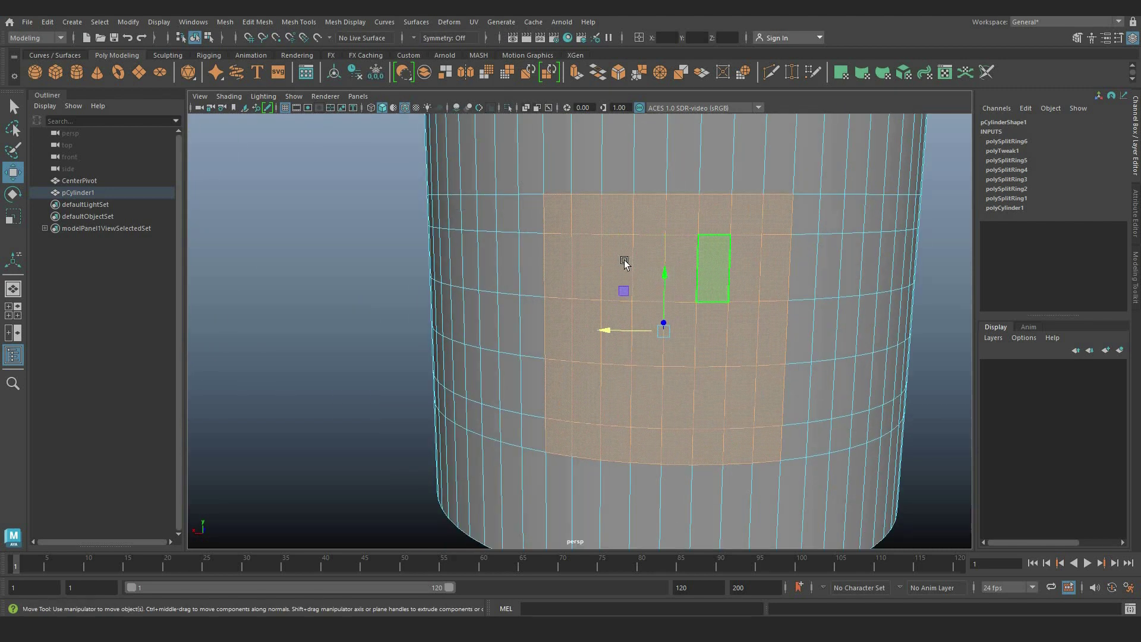
left_click(621, 241)
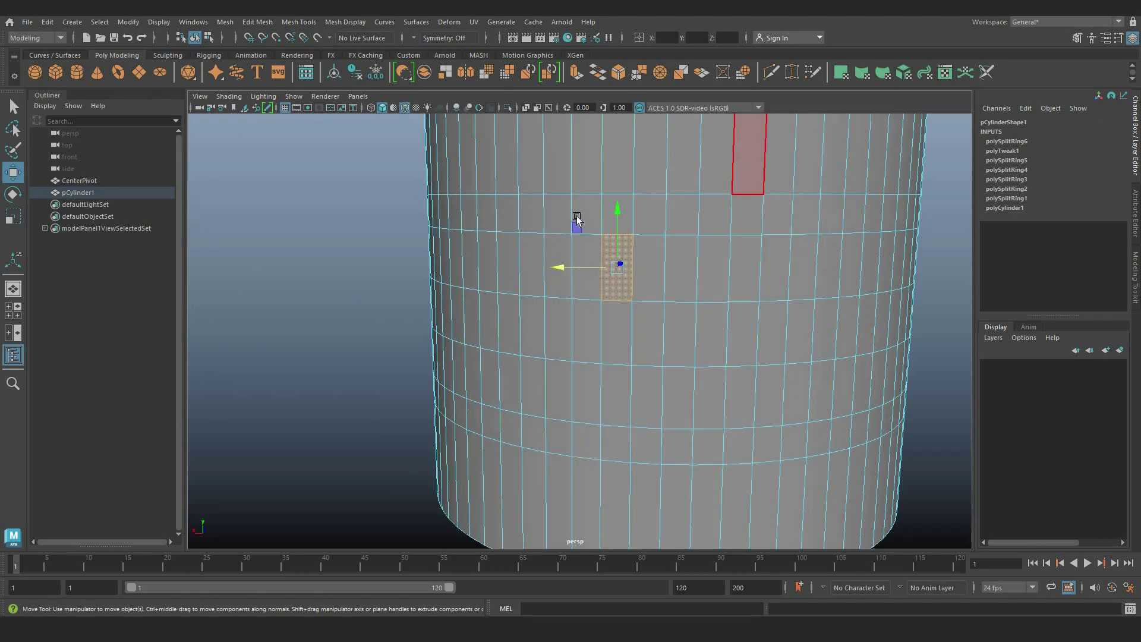
Step: Cut straight edges along the sides of a rectangular panel outline just outside its inner faces with Multi-Cut
left_click(775, 74)
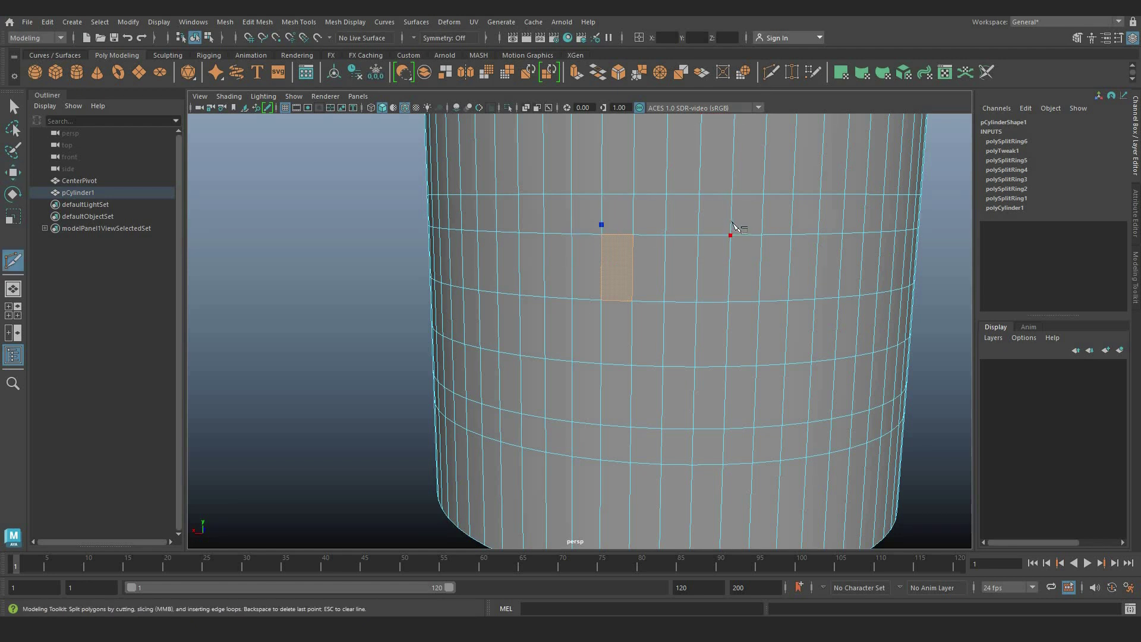
left_click(732, 225)
right_click(595, 237)
left_click(593, 235)
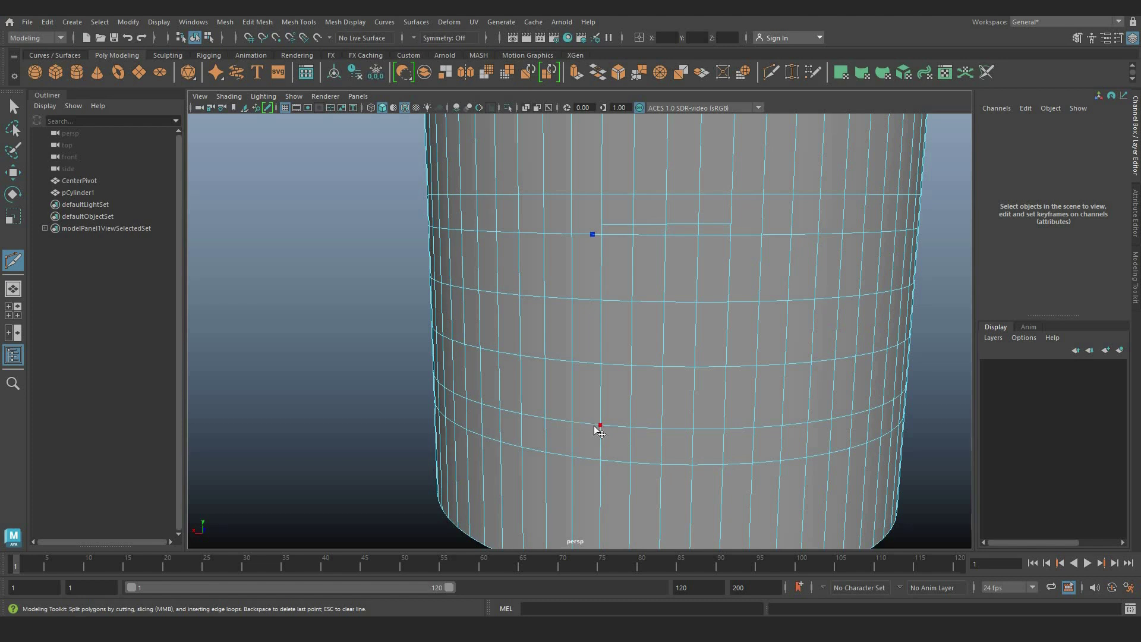
left_click(596, 426)
right_click(634, 440)
Step: Flatten the panel outline's bottom cut edges with vertical scaling, raise them slightly, and lower the top cut edges slightly
key("w")
double_click(643, 445)
right_click_drag(654, 268, 653, 229)
double_click(650, 440)
key("r")
left_click_drag(662, 399, 664, 494)
key("w")
left_click_drag(662, 386, 661, 382)
double_click(625, 225)
left_click_drag(667, 171, 667, 176)
Step: Join the top and right cut lines at the panel's upper-right corner and connect it diagonally to the outer vertex
right_click_drag(729, 290, 833, 240, "alt")
middle_click_drag(832, 241, 685, 320, "alt")
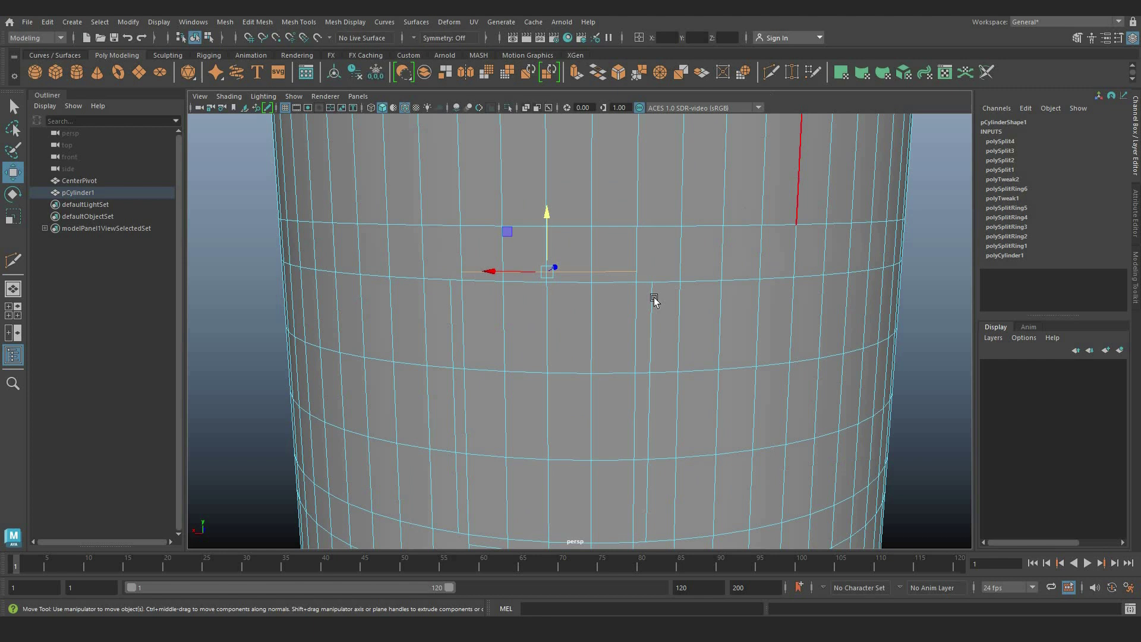
key("ctrl+shift+x")
left_click(653, 271)
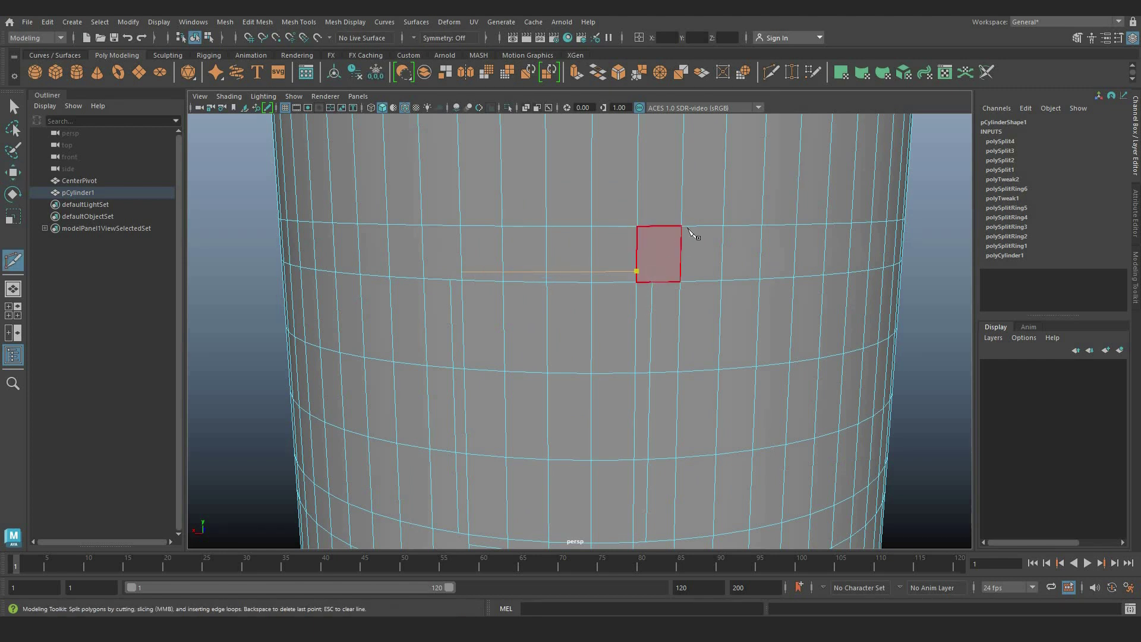
right_click(672, 261)
left_click(652, 282)
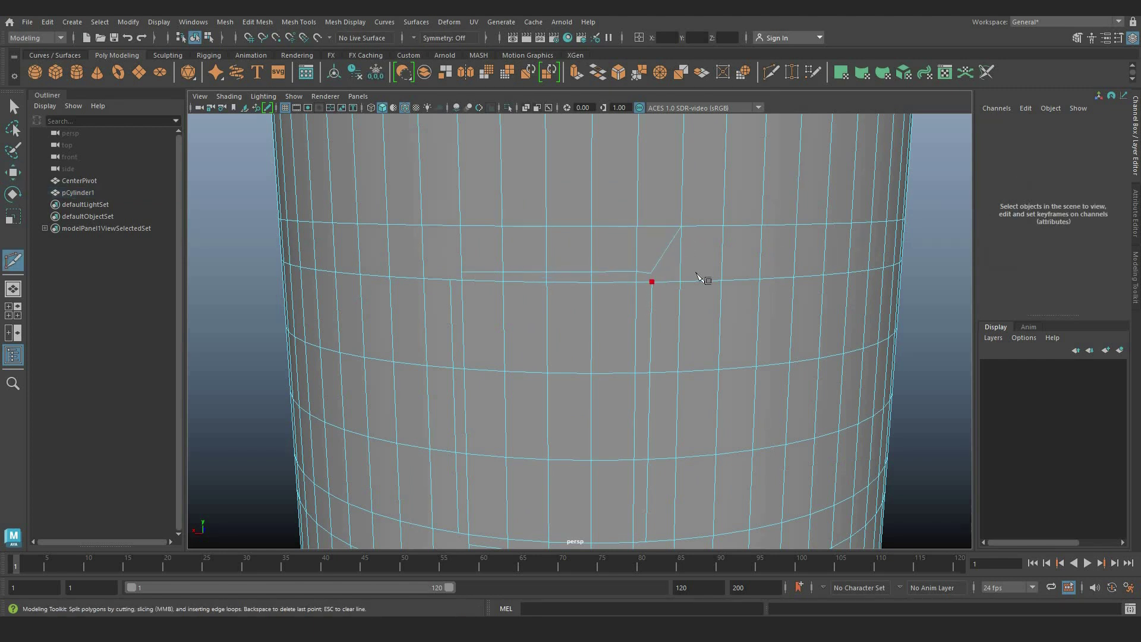
right_click_drag(659, 282, 753, 201, "alt")
right_click(741, 205)
Step: Join the top and left cut lines at the panel outline's upper-left corner with Multi-Cut
right_click_drag(553, 223, 541, 256, "alt")
left_click_drag(541, 256, 605, 236, "alt")
left_click(599, 231)
left_click(600, 213)
left_click(629, 211)
scroll(601, 232, "down", 5)
scroll(596, 264, "up", 5)
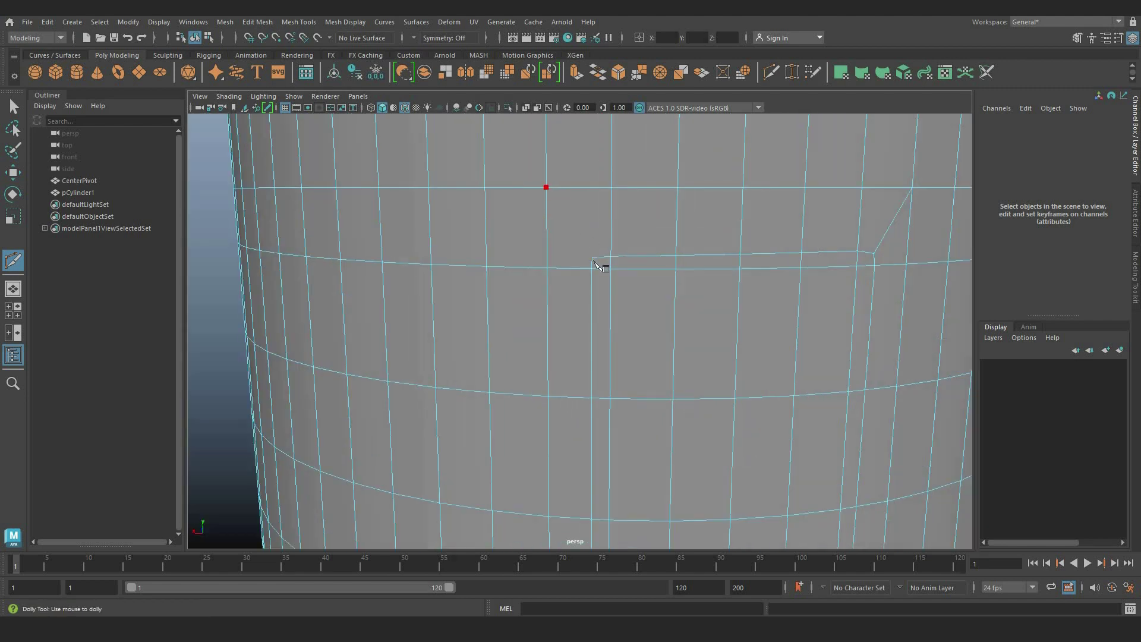
Step: Close the panel outline's two lower corners and connect them diagonally to the nearby outer vertices
scroll(621, 336, "down", 5)
scroll(616, 323, "up", 5)
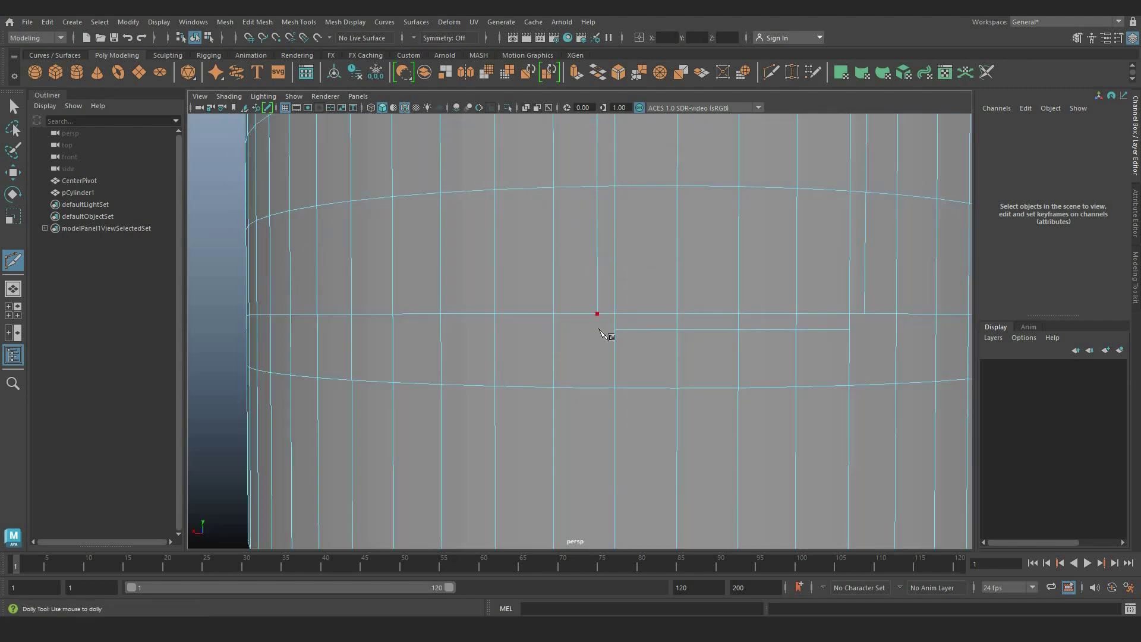
left_click(863, 331)
Step: Insert an edge loop around the panel outline, just outside its closed border
scroll(868, 391, "down", 5)
scroll(649, 153, "up", 4)
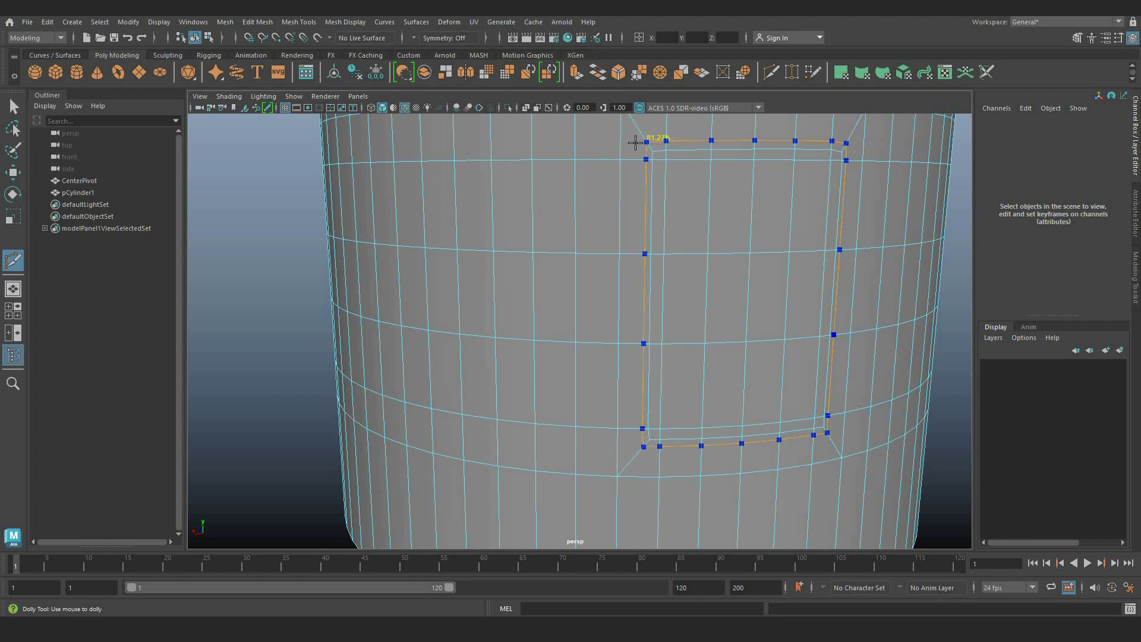
left_click(639, 141)
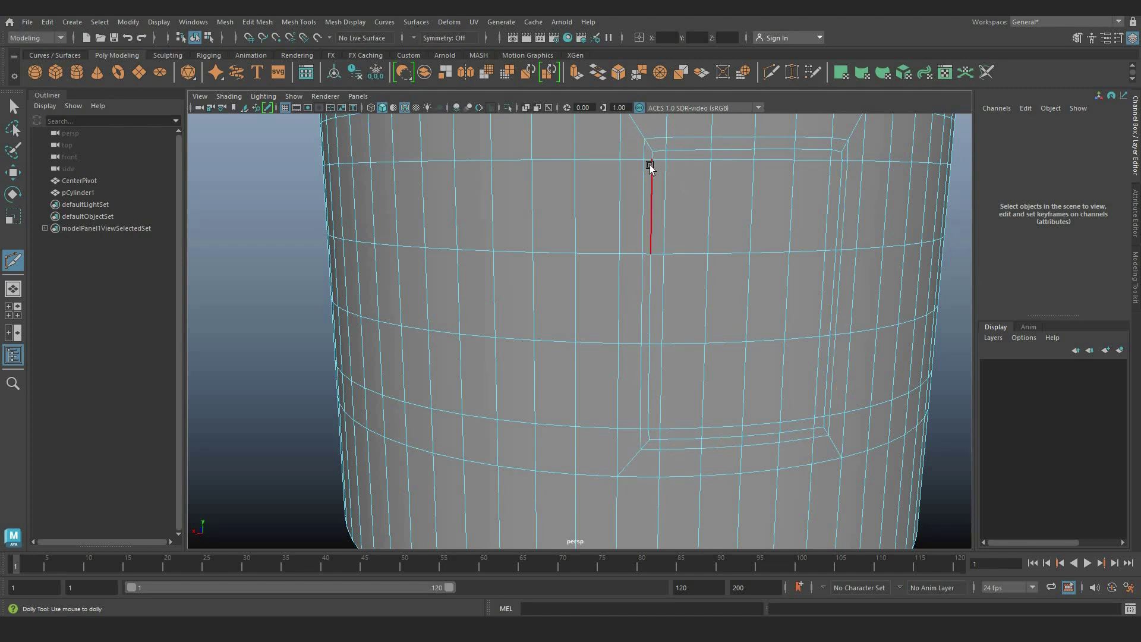
Step: Scale the inner left and top border edges of the panel outline flat to straighten them
key("w")
double_click(652, 223)
key("r")
left_click_drag(600, 304, 896, 301)
double_click(693, 151)
left_click_drag(754, 136, 843, 158)
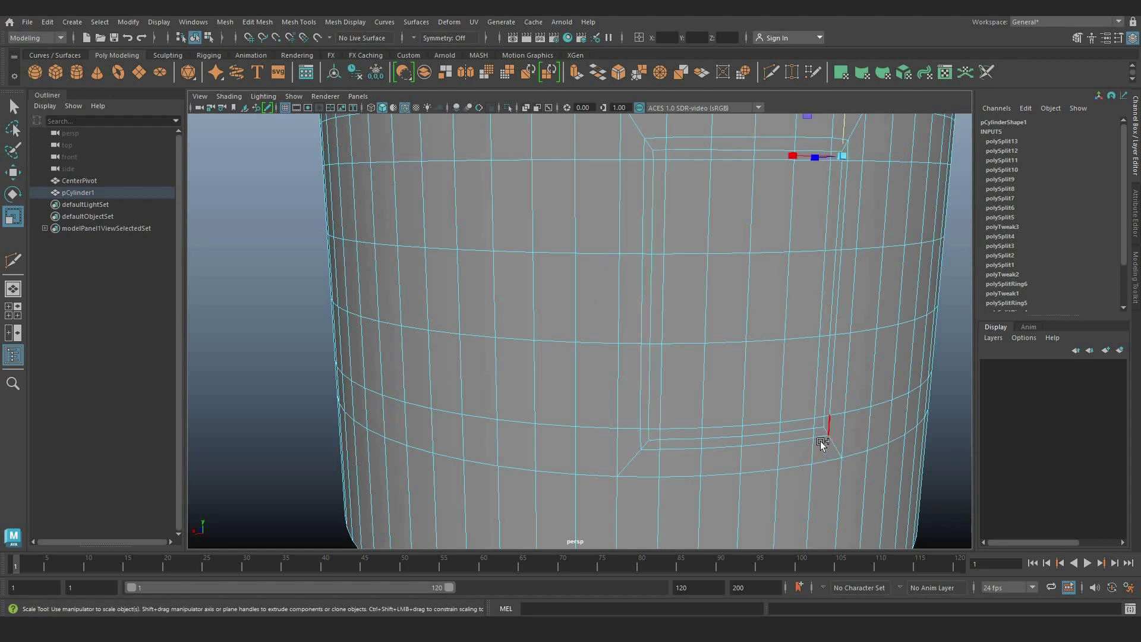
Step: Flatten the right border edges and the outer left border edges of the panel outline with the Scale tool
double_click(824, 421, "shift")
left_click_drag(785, 296, 971, 299)
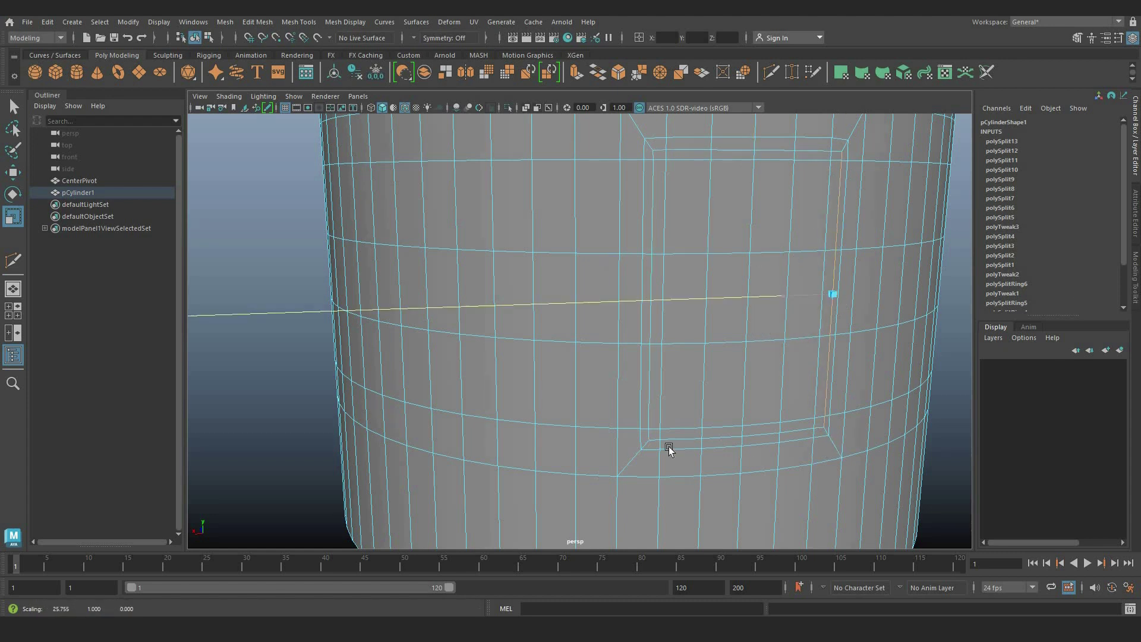
double_click(643, 184, "shift")
left_click_drag(591, 302, 661, 297)
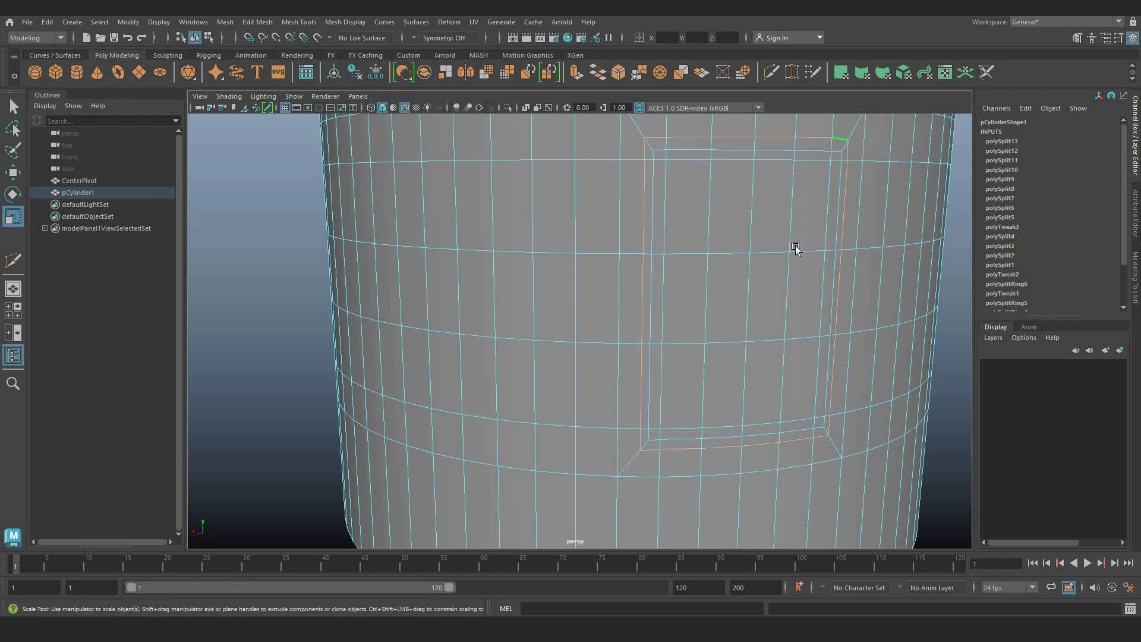
Step: Level the outer top and bottom border edges of the panel outline by scaling them flat vertically
middle_click_drag(662, 251, 662, 369, "alt")
left_click(658, 257)
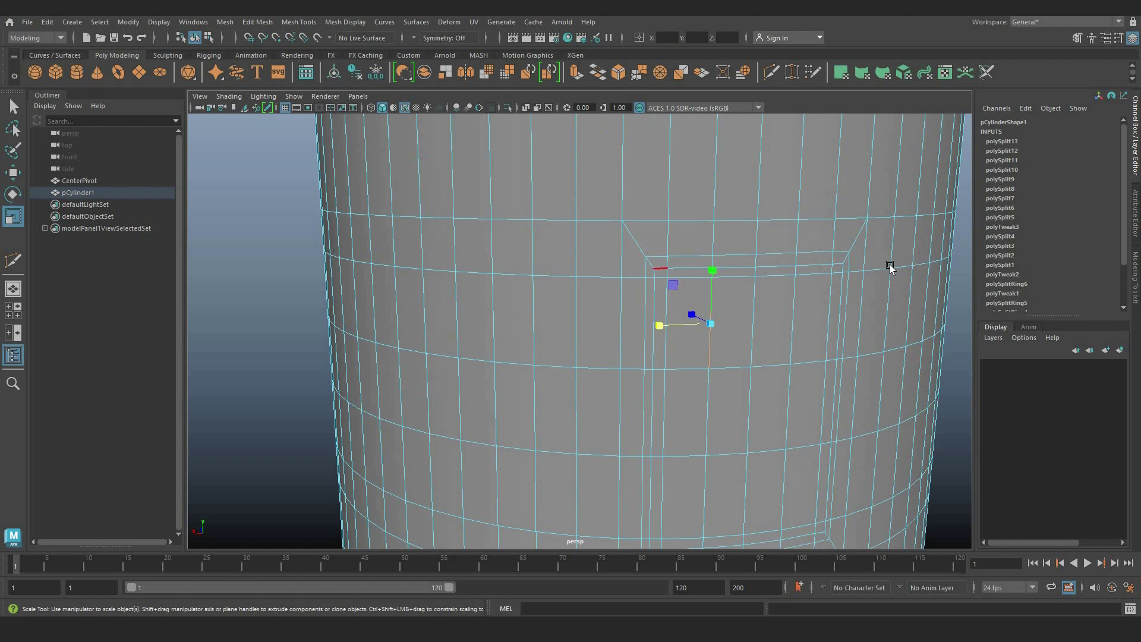
double_click(842, 252, "shift")
left_click_drag(756, 200, 851, 262)
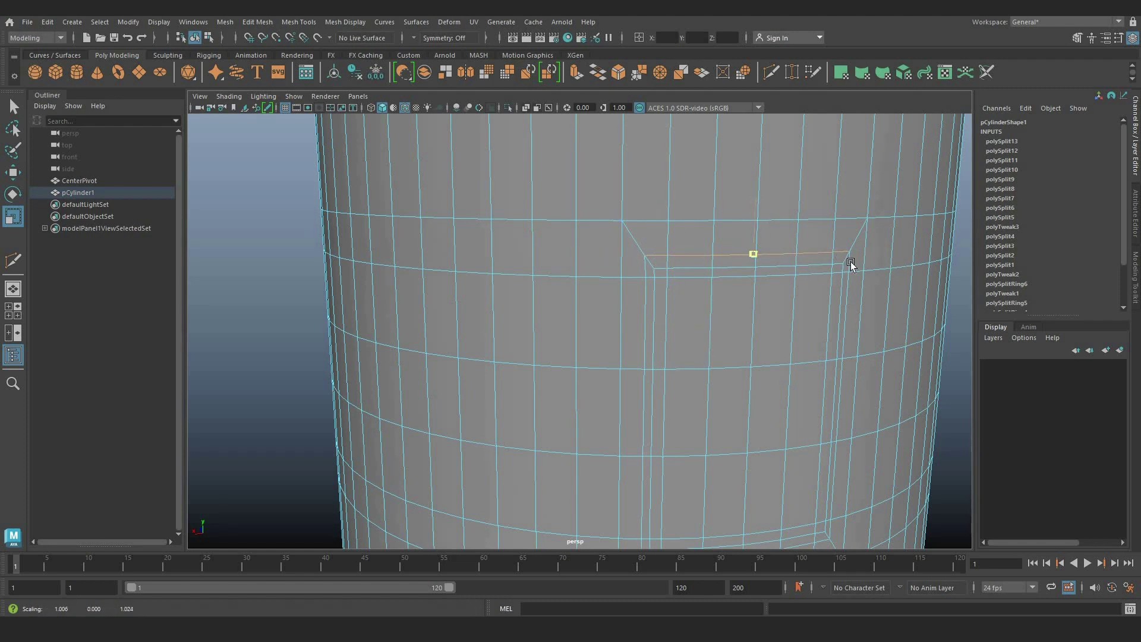
left_click_drag(826, 415, 821, 401, "alt")
double_click(818, 409, "shift")
middle_click_drag(789, 309, 789, 359, "alt")
left_click_drag(871, 390, 879, 424, "alt")
left_click_drag(763, 420, 735, 351)
Step: Select all the faces inside the panel outline and extrude them outward into a raised block
right_click_drag(523, 214, 553, 229)
left_click(523, 210)
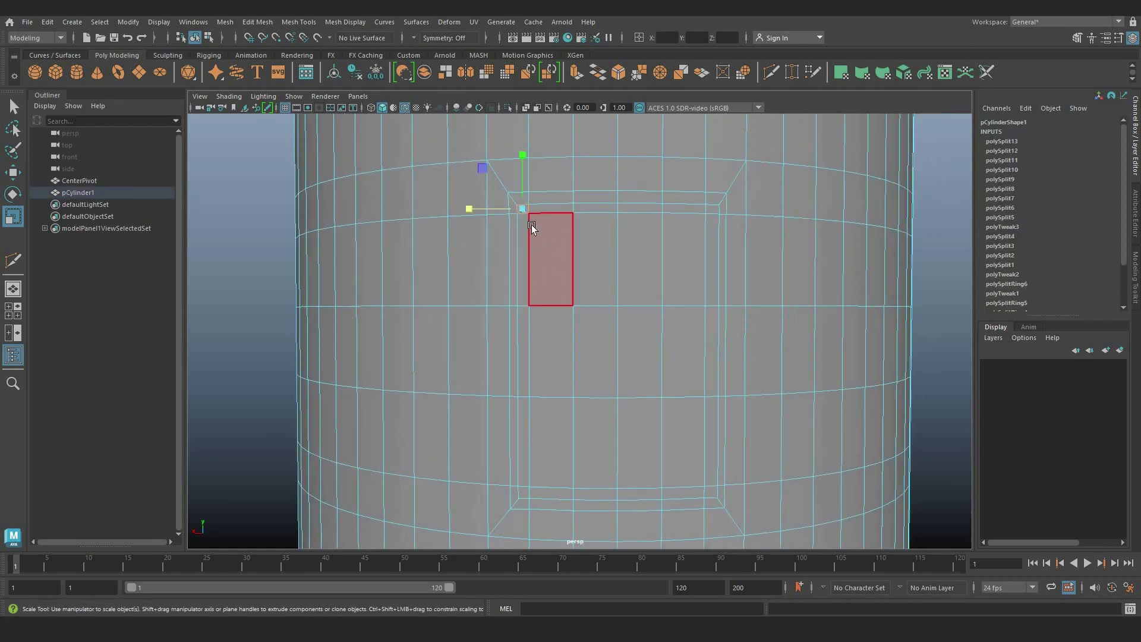
left_click_drag(664, 221, 702, 211)
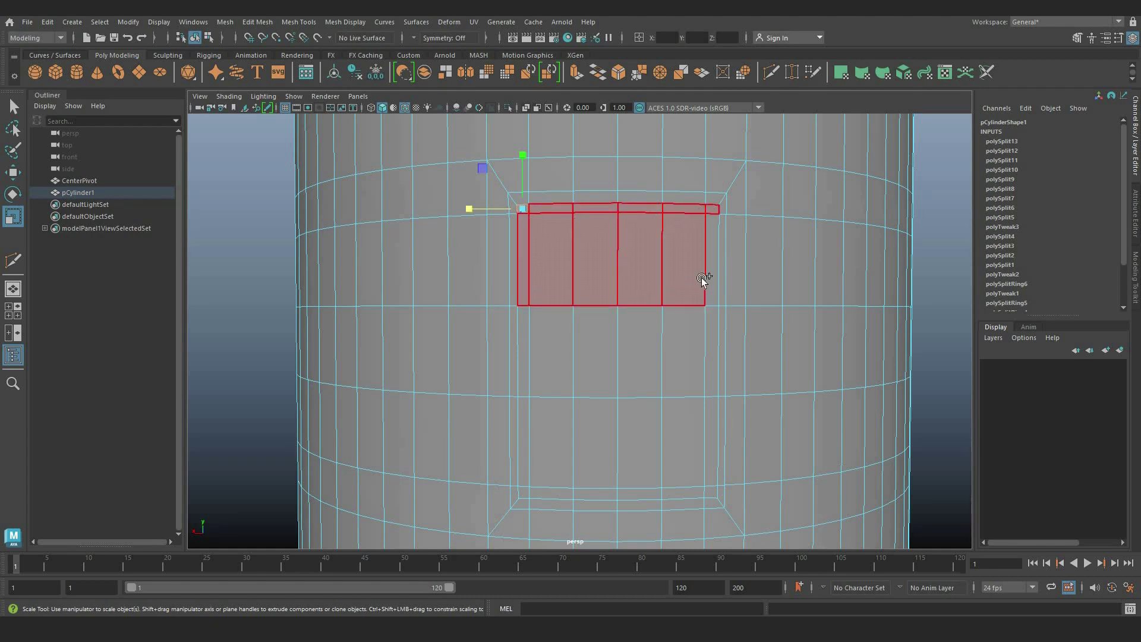
mouse_move(686, 363)
left_mouse_down("shift")
mouse_move(526, 333)
mouse_move(523, 429)
left_mouse_up("shift")
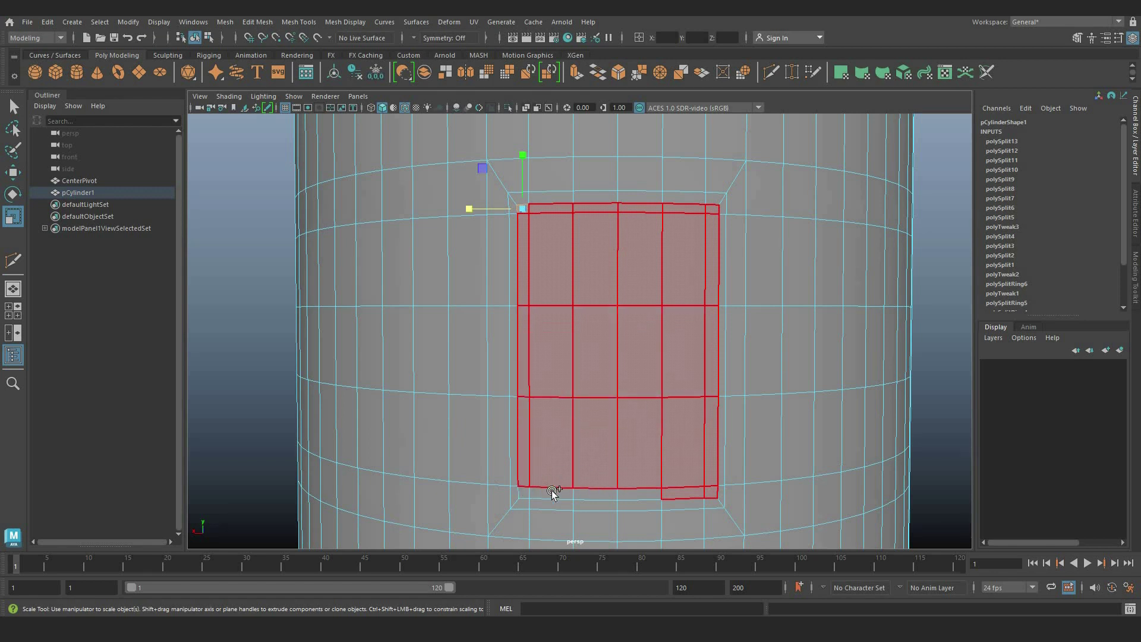
left_click_drag(646, 482, 648, 484, "shift")
mouse_move(593, 369)
left_mouse_down("alt")
mouse_move(533, 363)
mouse_move(581, 349)
mouse_move(483, 382)
left_mouse_up("alt")
key("ctrl+e")
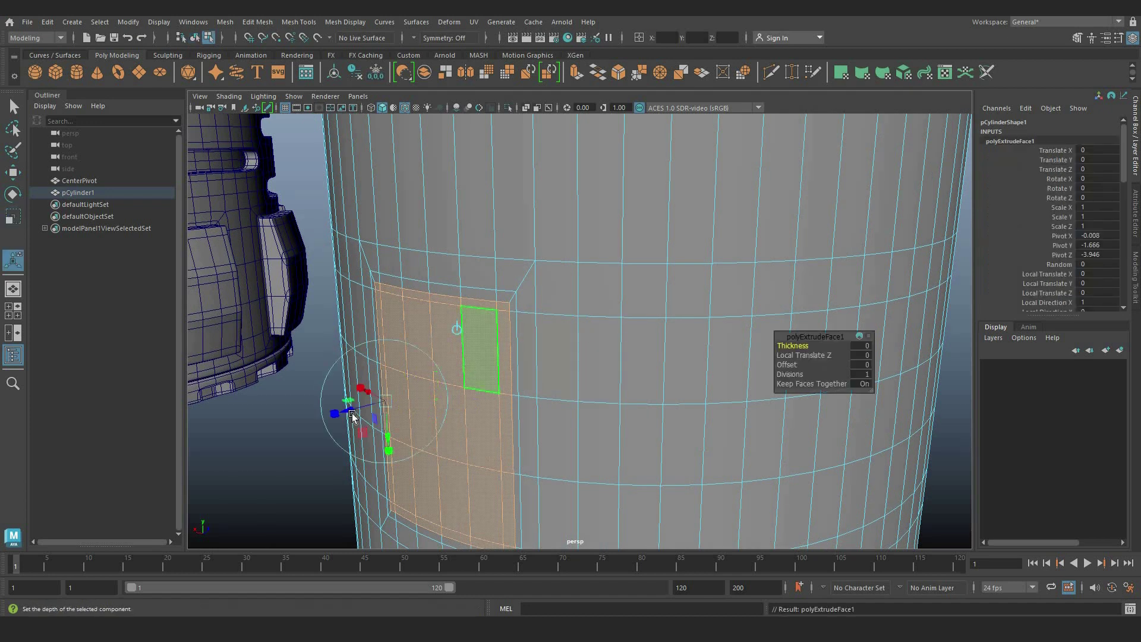
left_click_drag(313, 436, 288, 373)
middle_click_drag(288, 372, 336, 351, "alt")
Step: Extrude the block's front faces again by a local Z translation of about 0.088
key("ctrl+e")
left_click_drag(321, 353, 262, 348)
key("t")
left_click(412, 111)
middle_click_drag(441, 302, 505, 298)
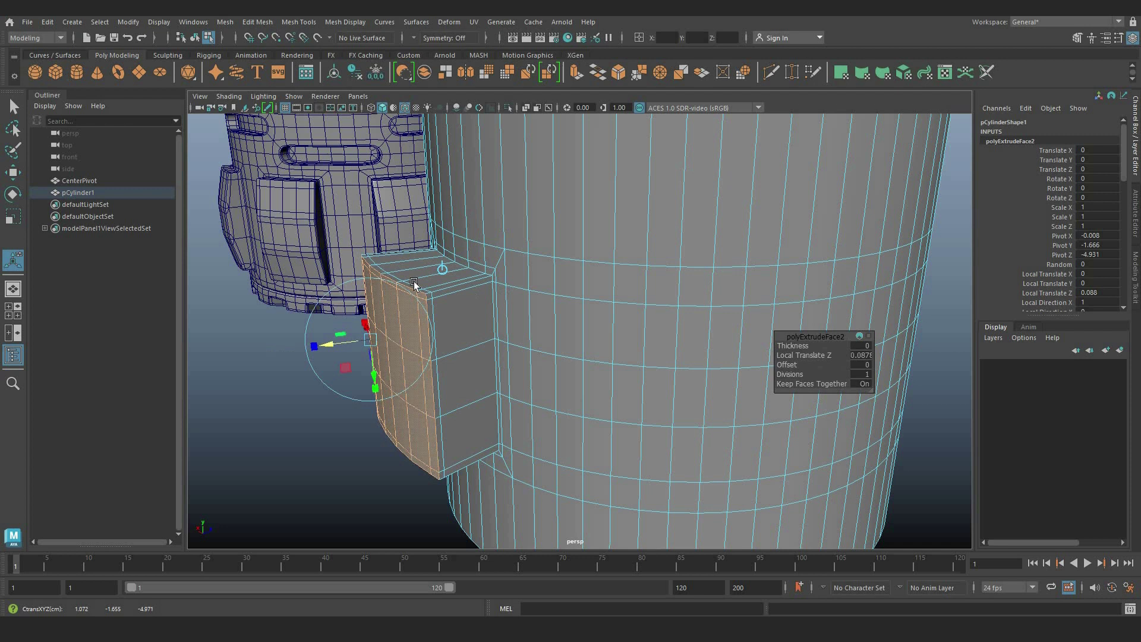
Step: Insert an edge loop around the raised block's side walls and move it back toward the cylinder surface
scroll(505, 299, "up", 2)
key("q")
key("F10")
left_click(442, 263)
right_click_drag(370, 290, 420, 315, "ctrl")
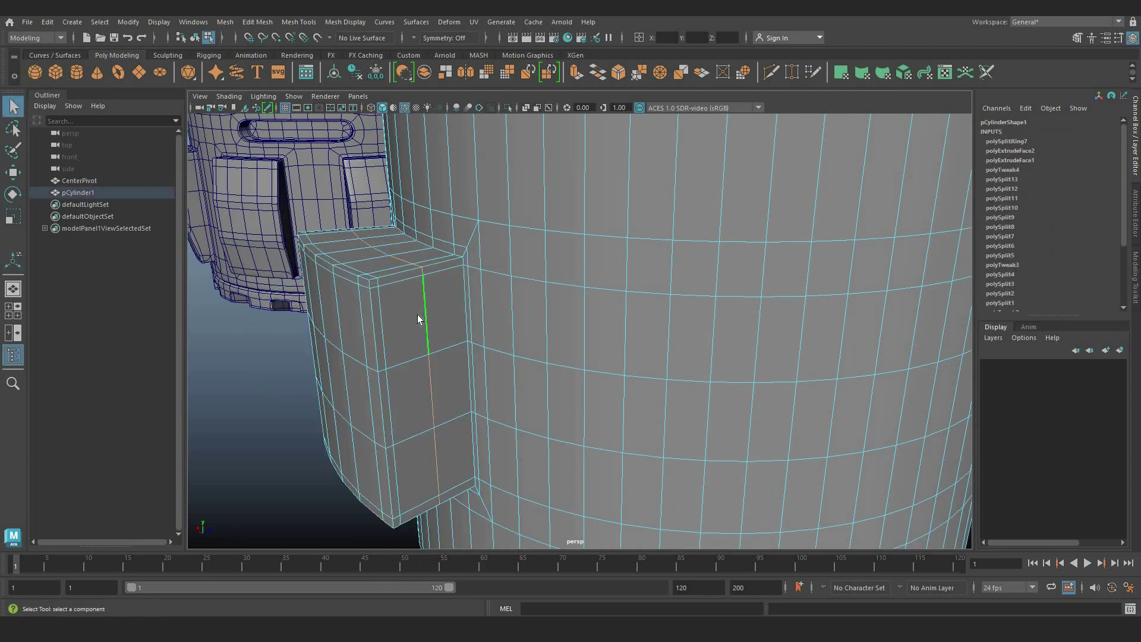
key("w")
middle_click_drag(423, 354, 472, 339, "shift")
scroll(654, 343, "down", 6)
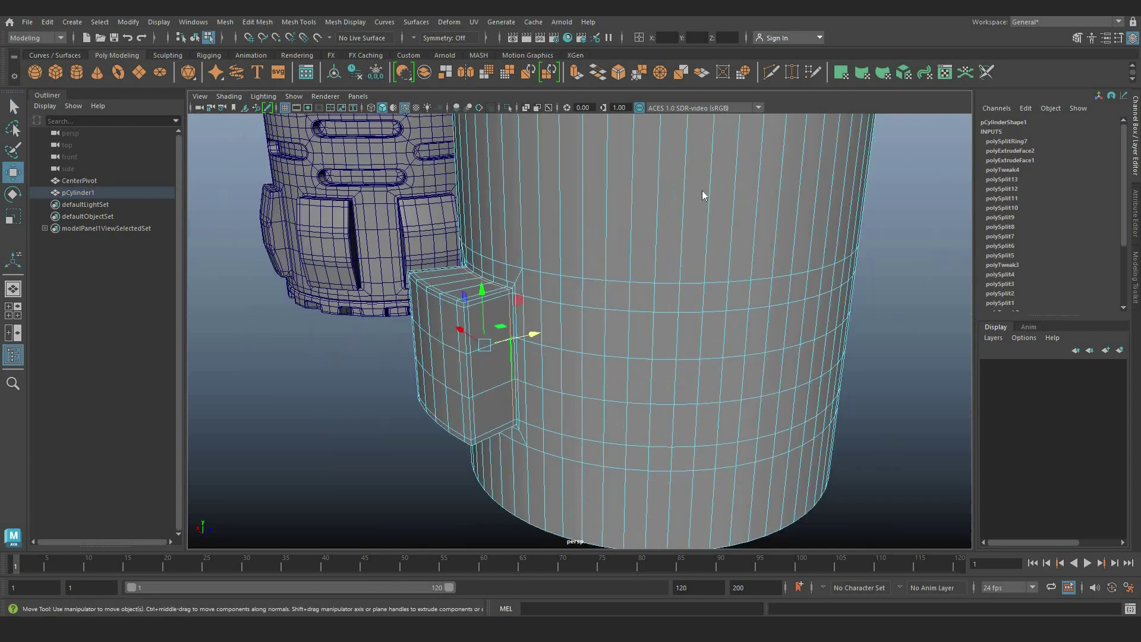
Step: Push the middle rows of the block's front face outward to give it a bulging profile
key("F8")
left_click(440, 387)
left_click_drag(440, 386, 339, 297, "alt")
scroll(470, 319, "up", 5)
right_click_drag(408, 296, 333, 296)
left_click_drag(404, 397, 389, 358, "alt")
left_click_drag(316, 187, 394, 438)
left_click_drag(397, 416, 573, 329, "alt")
key("ctrl+z")
scroll(558, 339, "up", 5)
left_click_drag(452, 333, 381, 297, "alt")
right_click_drag(410, 277, 466, 323)
left_click_drag(470, 322, 336, 309, "alt")
left_click(619, 308)
left_click_drag(336, 308, 317, 306)
left_click_drag(316, 307, 433, 239, "alt")
Step: Delete the edge loop around the block's side walls and insert a replacement loop close to the block's base
right_click_drag(433, 240, 446, 216)
key("ctrl+Delete")
key("q")
left_click(438, 262)
right_click_drag(439, 263, 455, 289, "ctrl")
key("w")
left_click_drag(449, 299, 434, 351)
Step: Bevel the two horizontal edge loops crossing the middle of the raised block
left_click_drag(435, 351, 817, 326, "alt")
middle_click_drag(817, 326, 564, 300, "alt")
left_click_drag(565, 300, 630, 279, "alt")
right_click_drag(631, 279, 666, 208, "alt")
left_click_drag(505, 322, 152, 303, "alt")
right_click_drag(517, 310, 558, 326, "alt")
left_click_drag(558, 326, 827, 291, "alt")
double_click(555, 248, "shift")
left_click_drag(562, 257, 589, 330, "alt")
key("ctrl+b")
left_click(839, 356)
Step: Inspect the cylinder and raised block in smooth preview, and return to the unsmoothed display
scroll(690, 286, "down", 8)
key("3")
key("q")
left_click(693, 249)
left_click_drag(523, 247, 597, 358, "alt")
left_click(597, 358)
key("1")
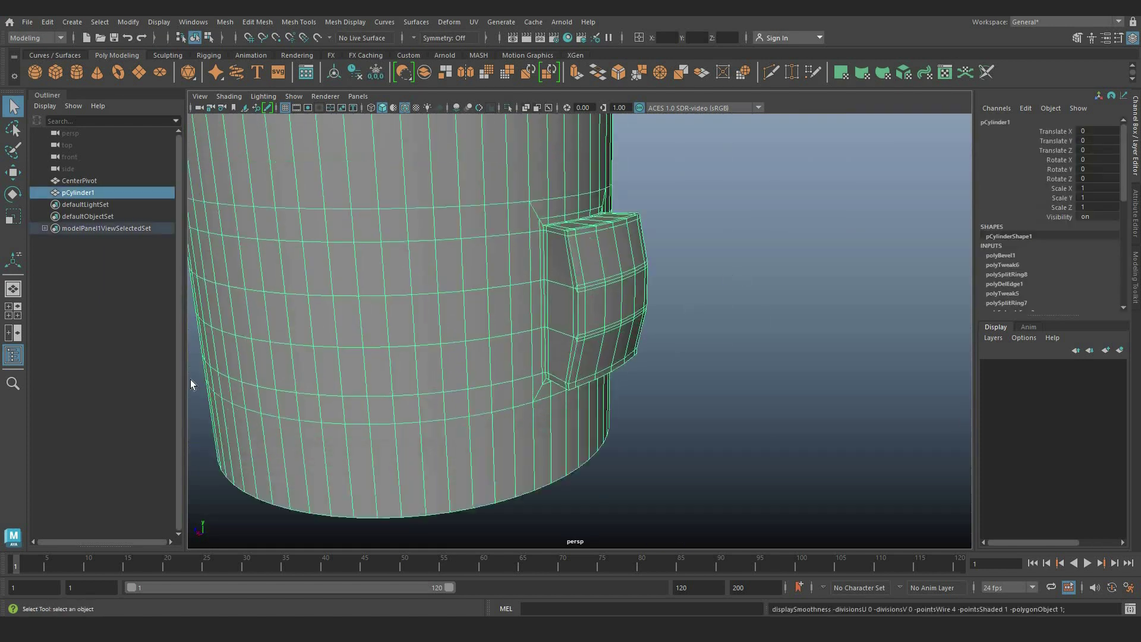
left_click(672, 364)
scroll(579, 369, "down", 5)
left_click(202, 408)
left_click(630, 313)
Step: Delete all cylinder faces above the band that holds the raised block
scroll(518, 233, "up", 5)
left_click(518, 233)
left_click_drag(519, 233, 492, 224, "alt")
right_click_drag(484, 206, 491, 256)
left_click_drag(550, 298, 585, 380, "alt")
scroll(484, 465, "down", 5)
left_click_drag(838, 387, 325, 287)
left_click(611, 453)
left_click_drag(611, 453, 582, 475, "alt")
scroll(690, 229, "down", 5)
left_click_drag(690, 230, 419, 173)
key("Delete")
Step: Delete all cylinder faces below the band that holds the raised block
scroll(535, 387, "up", 5)
left_click_drag(351, 401, 306, 385, "alt")
left_click_drag(306, 385, 836, 509)
key("Delete")
Step: Delete one vertical column of faces on each side of the raised block to detach its segment from the ring
left_click_drag(480, 296, 601, 250, "alt")
left_click(475, 203)
scroll(477, 205, "up", 4)
left_click(513, 223)
left_click(609, 479)
left_click_drag(380, 164, 351, 253, "alt")
scroll(444, 201, "up", 3)
left_click(388, 240)
scroll(389, 244, "down", 3)
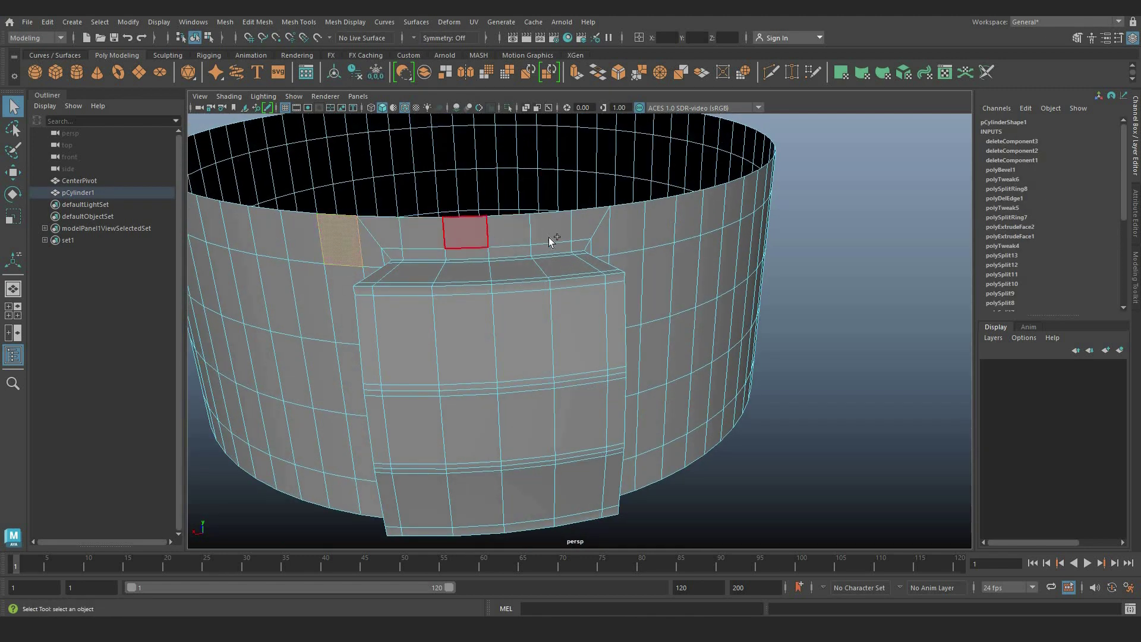
left_click(656, 225)
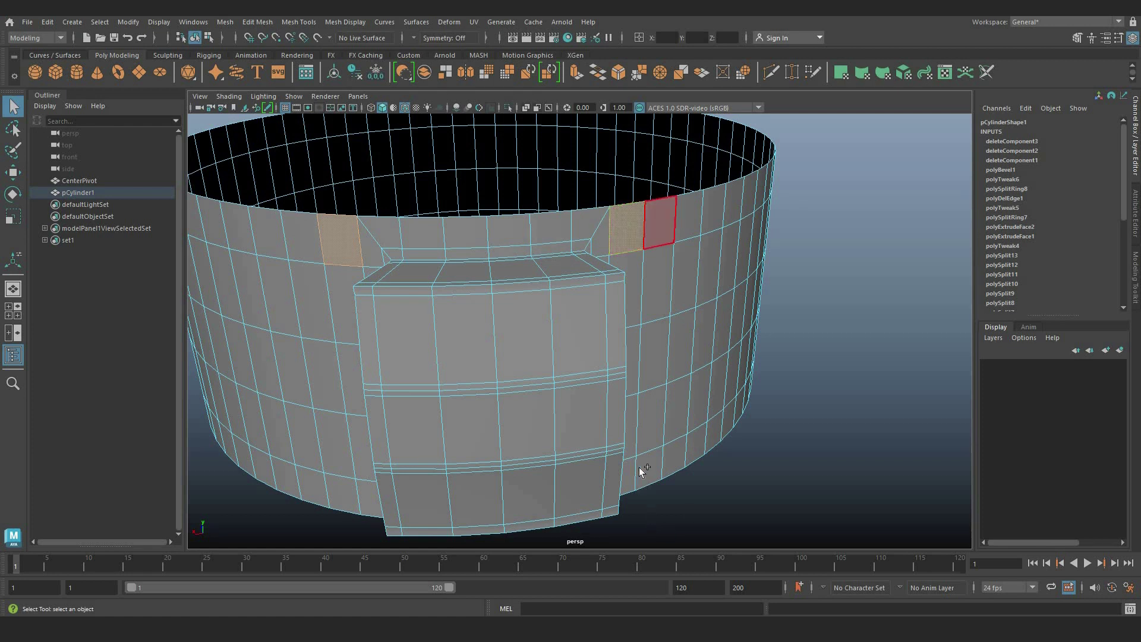
double_click(645, 469, "shift")
key("Delete")
left_click(300, 238)
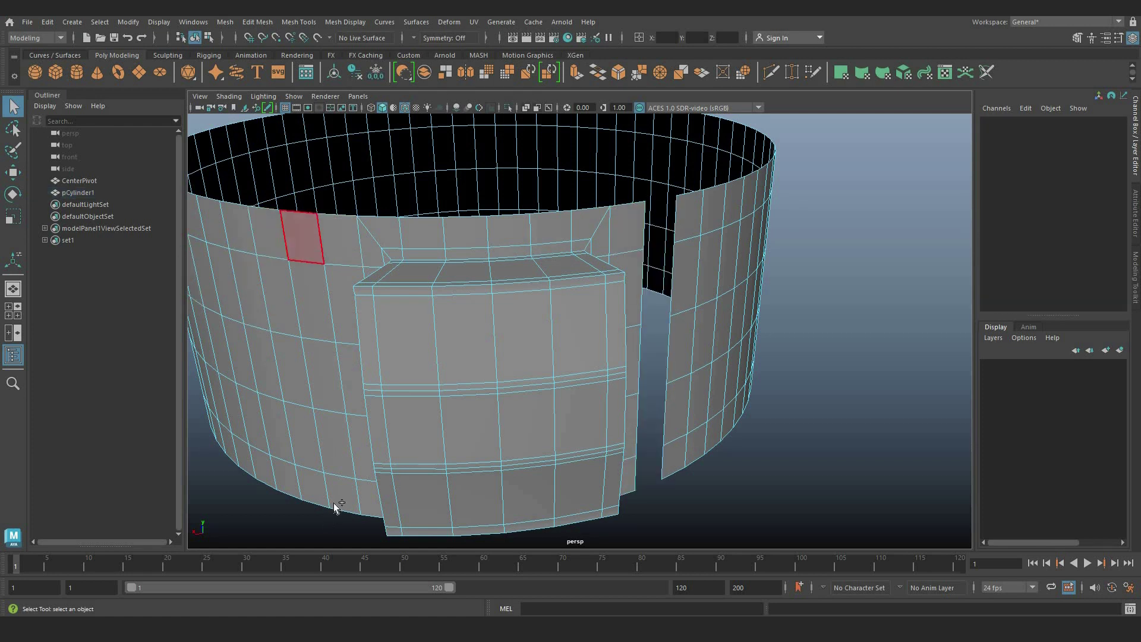
double_click(338, 494, "shift")
key("Delete")
Step: Delete the rest of the ring, keeping only the segment with the raised block, and return to object mode
scroll(394, 432, "down", 4)
left_click_drag(677, 316, 677, 327, "alt")
double_click(677, 320)
key("Delete")
scroll(529, 378, "down", 3)
left_click_drag(614, 261, 684, 220, "alt")
scroll(687, 216, "up", 3)
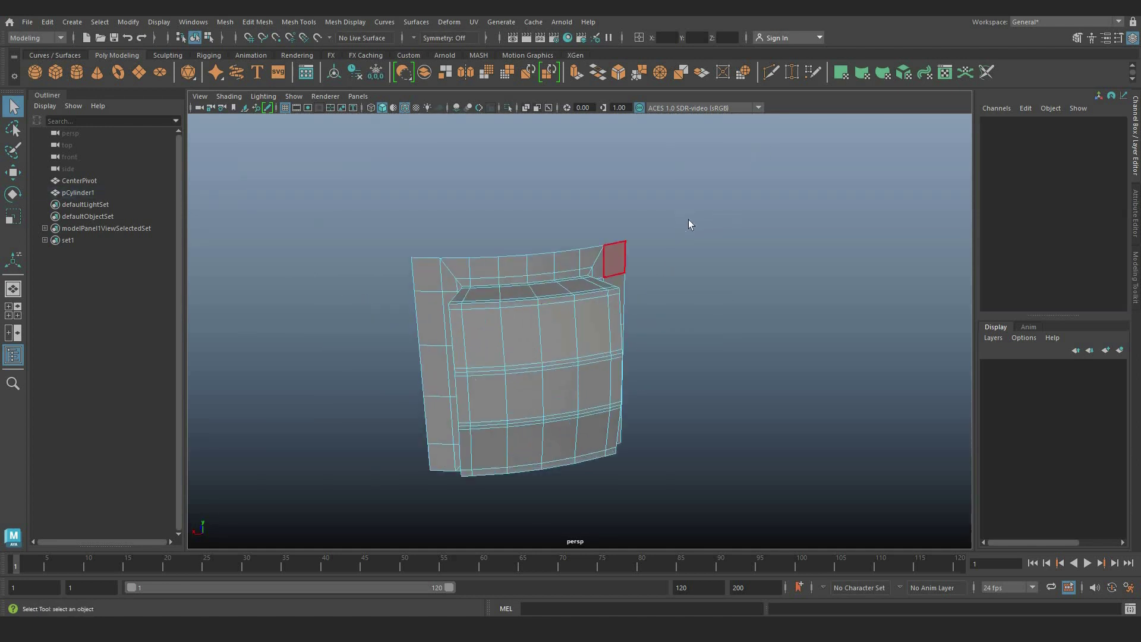
right_click_drag(619, 267, 656, 243)
left_click(683, 310)
Step: Delete the segment's construction history and move its pivot to the world origin using the value 0
left_click_drag(600, 309, 735, 291, "alt")
left_click(571, 291)
left_click(357, 73)
key("w")
key("d")
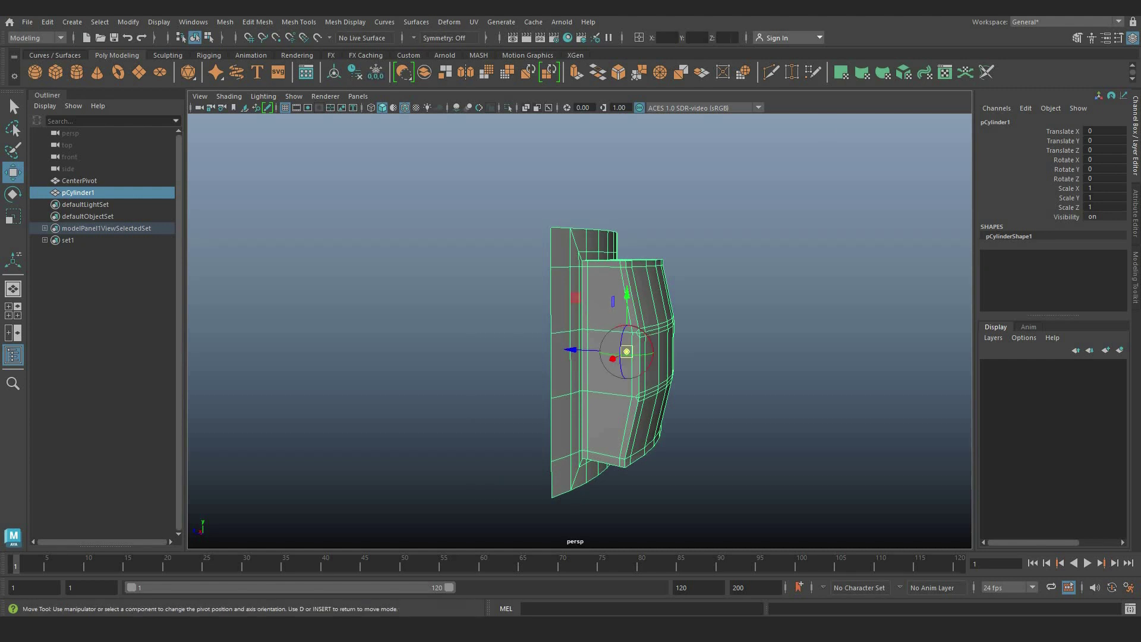
type("0")
key("Return")
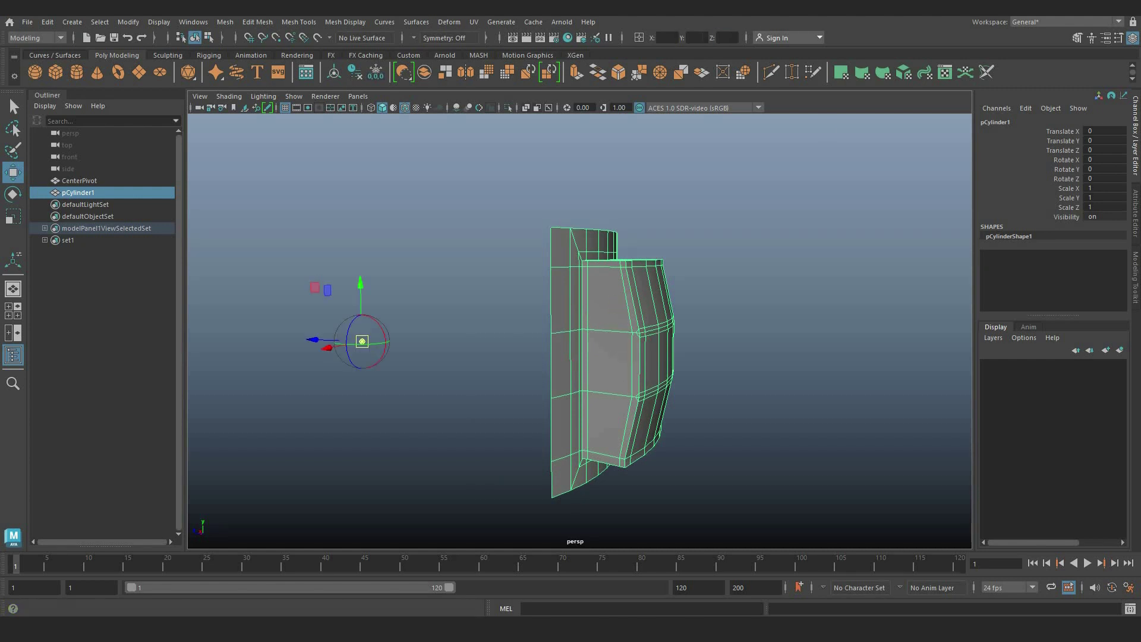
key("Return")
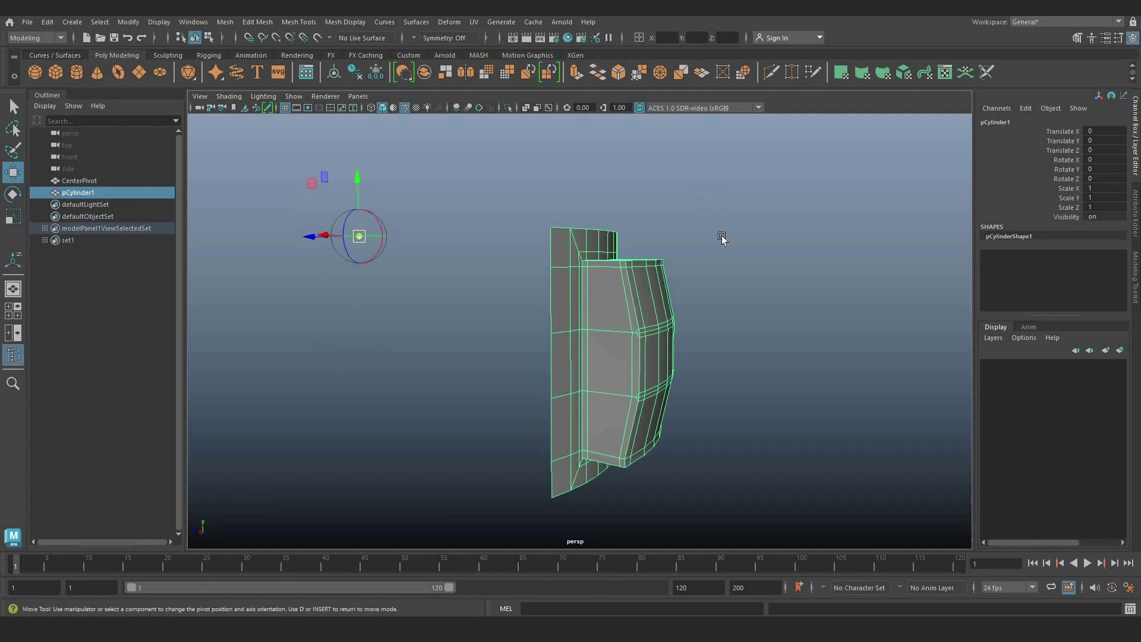
key("d")
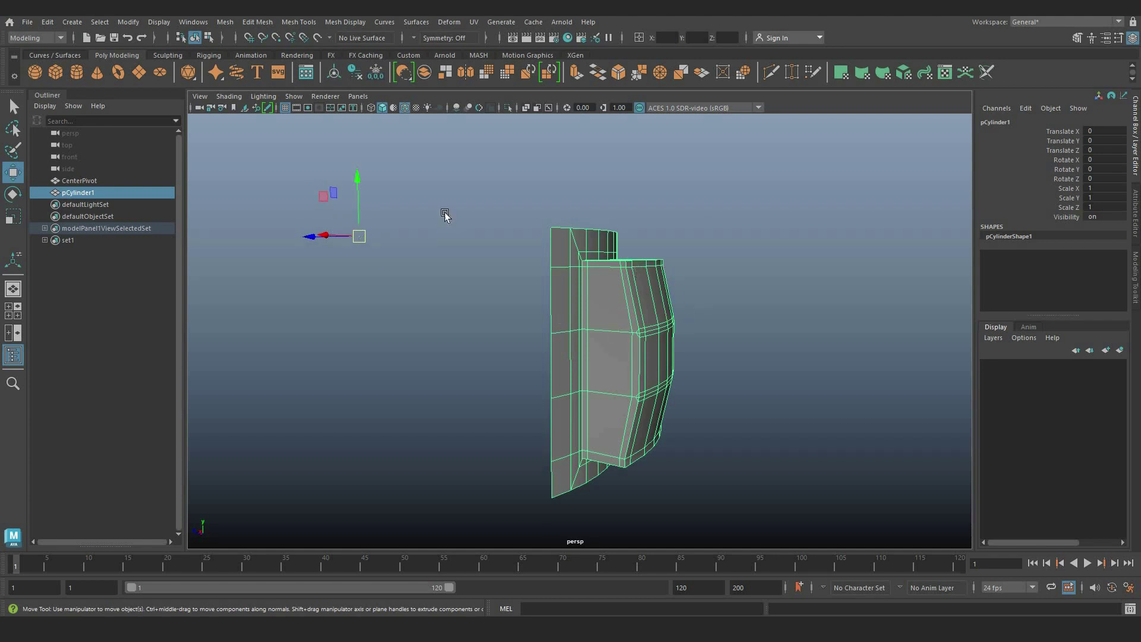
Step: Open the Duplicate Special options for the segment and enter 0 as the number of copies
left_click_drag(550, 298, 392, 297, "alt")
left_click(48, 22)
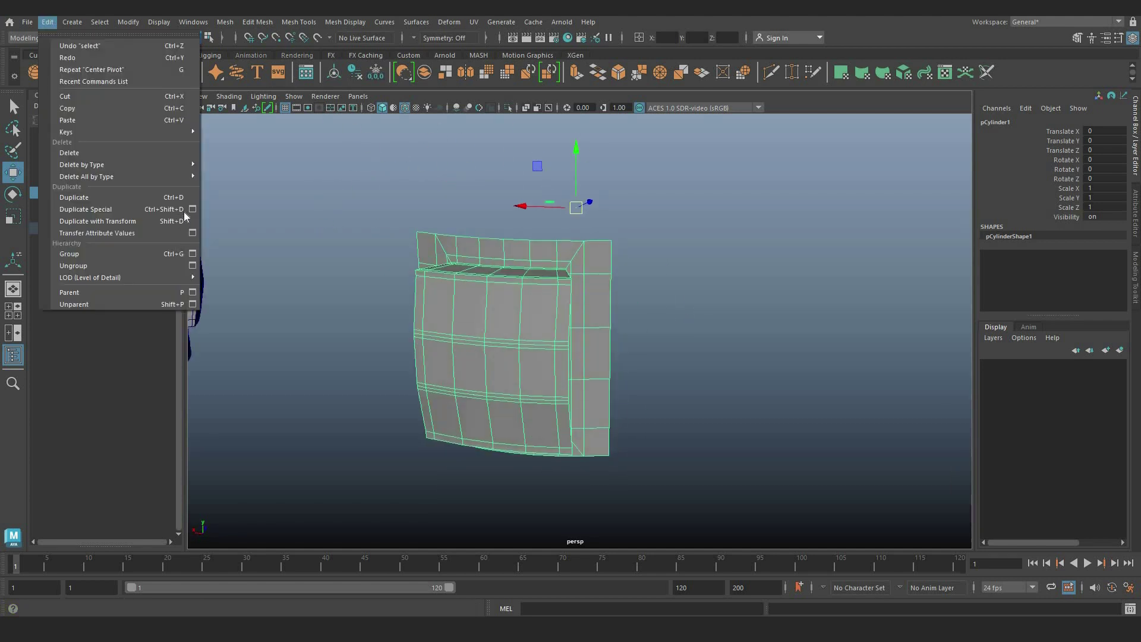
left_click(192, 215)
key("Tab")
key("Tab")
key("Tab")
key("Tab")
type("0")
key("Return")
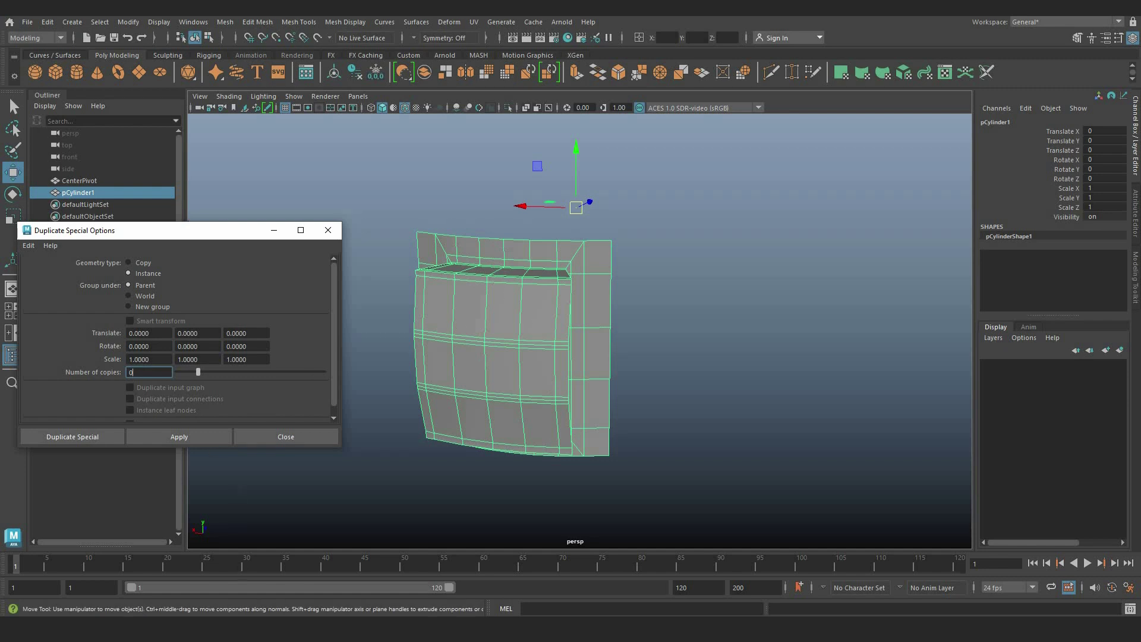
Step: Open the Windows Calculator and divide 360 by 7
key("super")
type("calc")
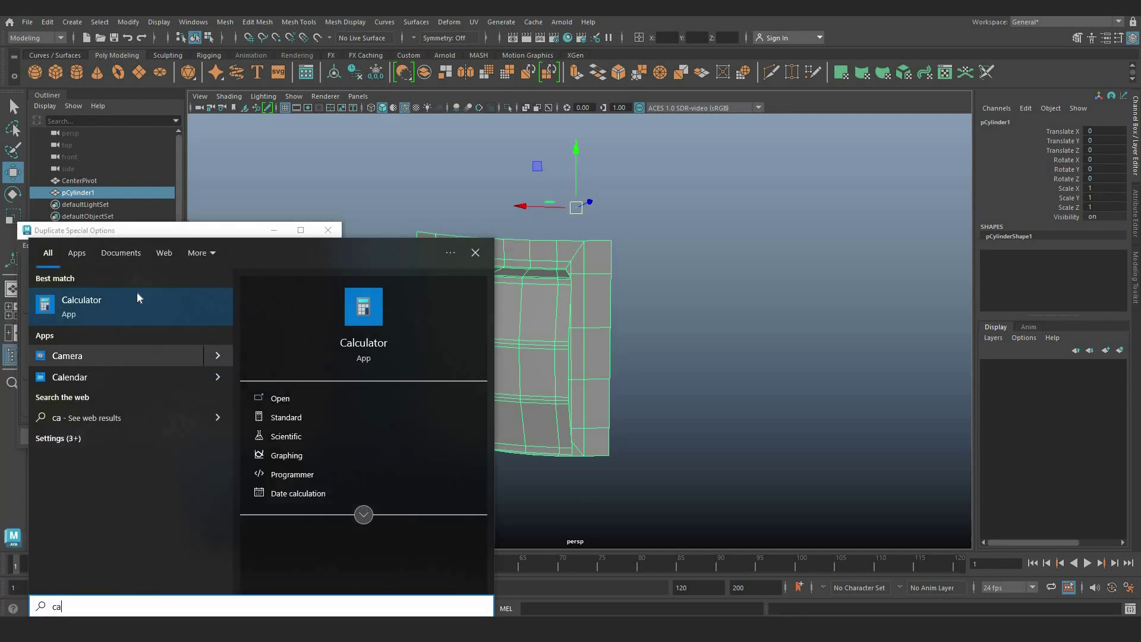
left_click(95, 307)
type("360")
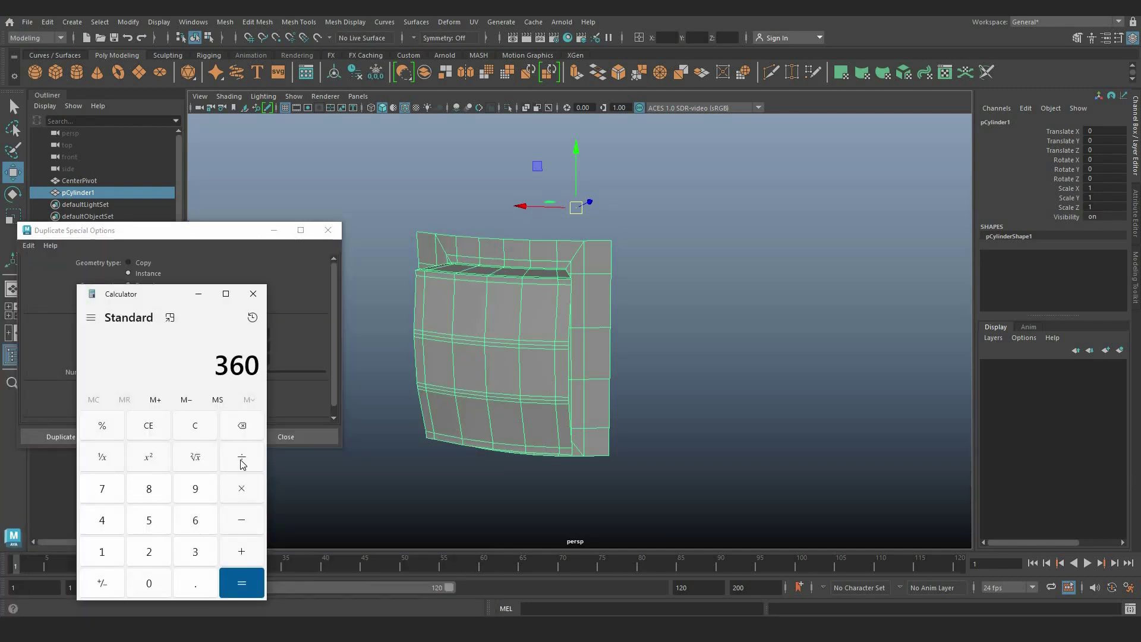
type("/7")
key("Return")
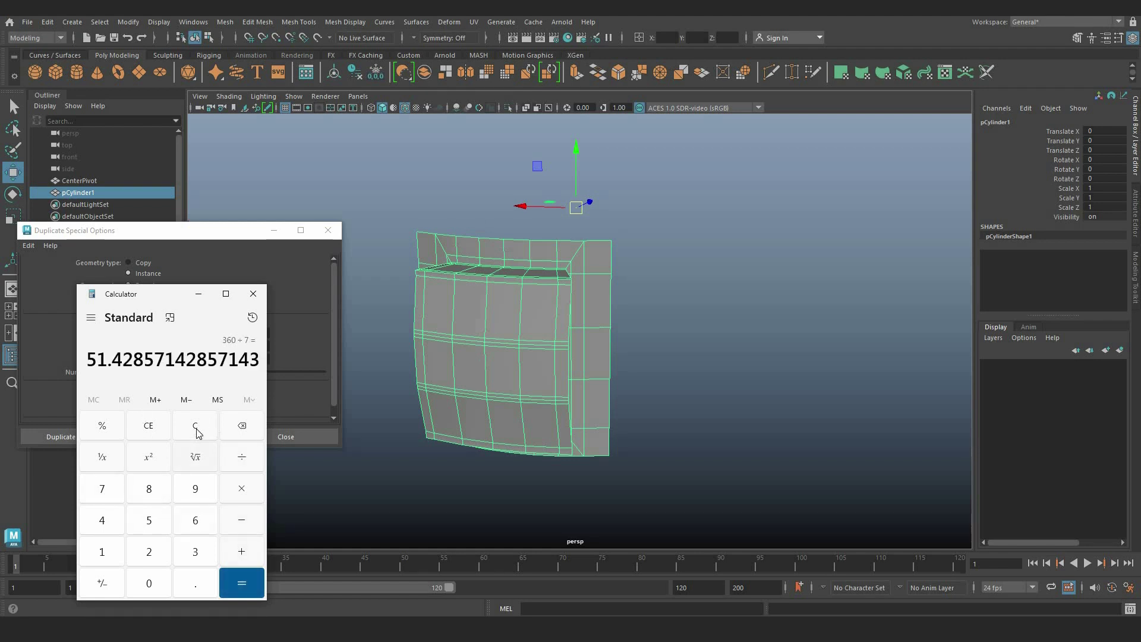
Step: Clear the calculation and divide 360 by 8
left_click(149, 426)
left_click(195, 552)
left_click(195, 521)
type("0 ÷ 8")
key("Return")
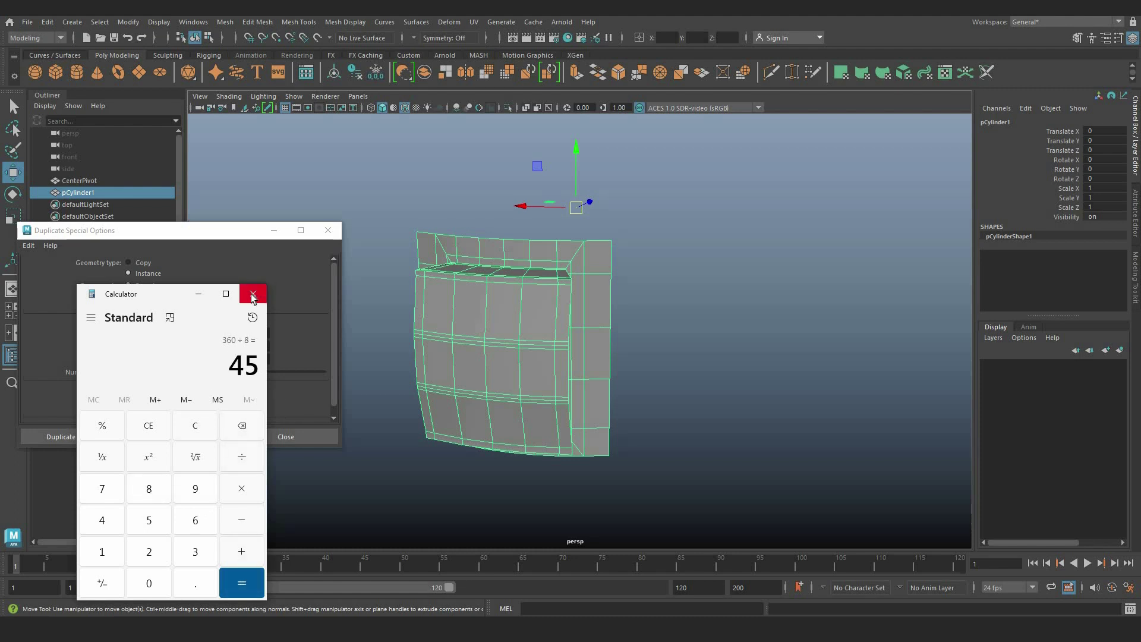
Step: Duplicate the panel segment as 7 instances, each rotated 45 degrees around Y, to complete the ring
left_click_drag(202, 345, 152, 346)
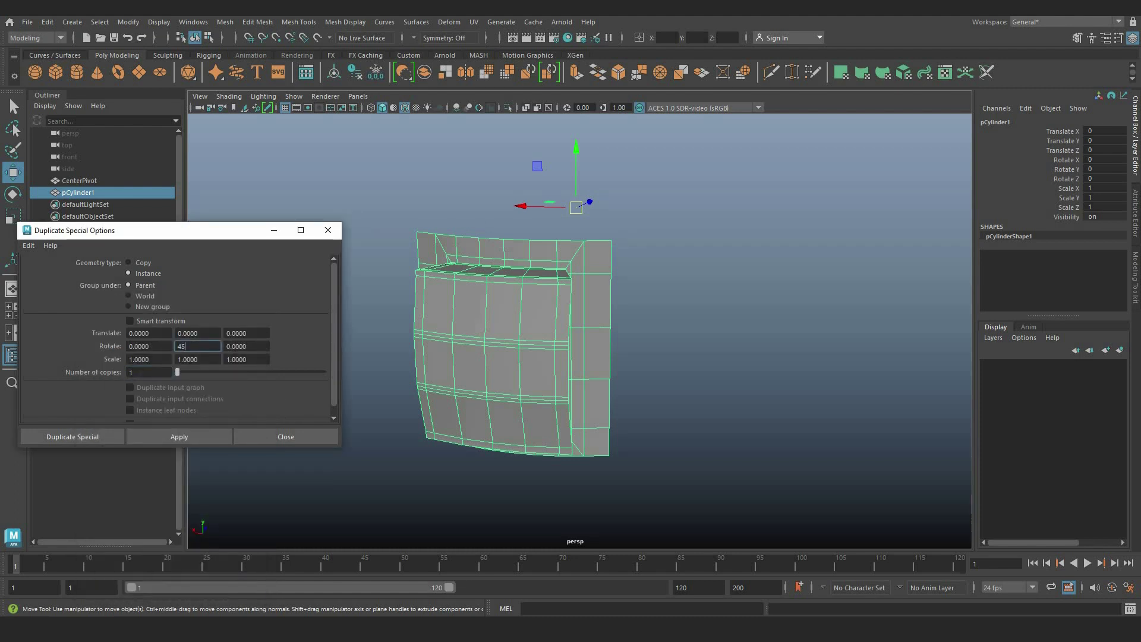
left_click(91, 376)
type("4")
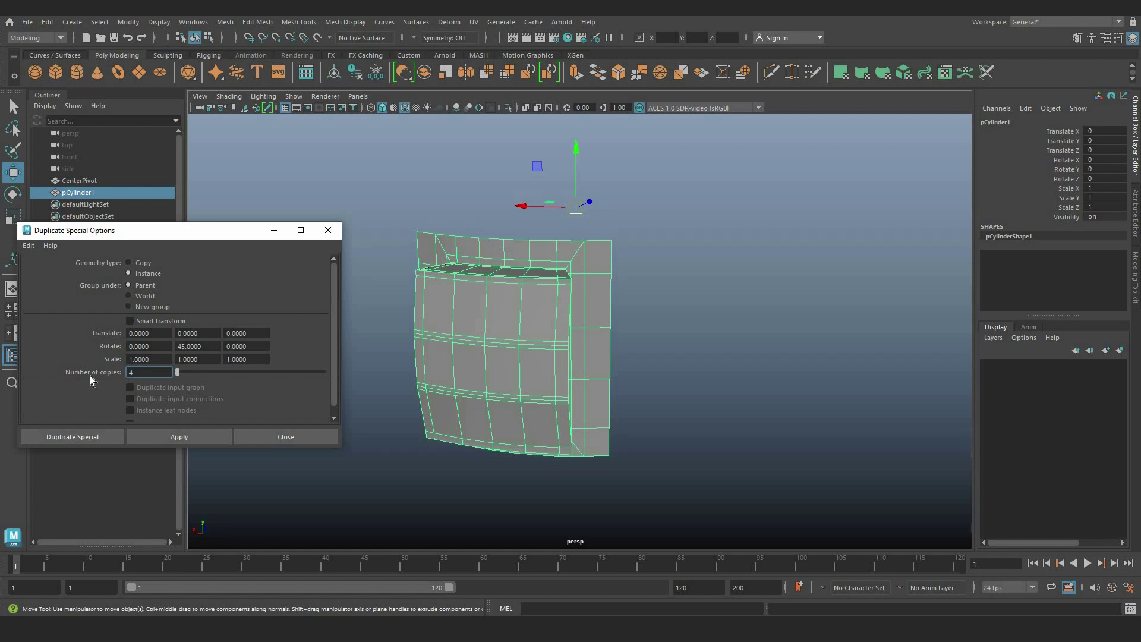
key("BackSpace")
type("7")
left_click(178, 437)
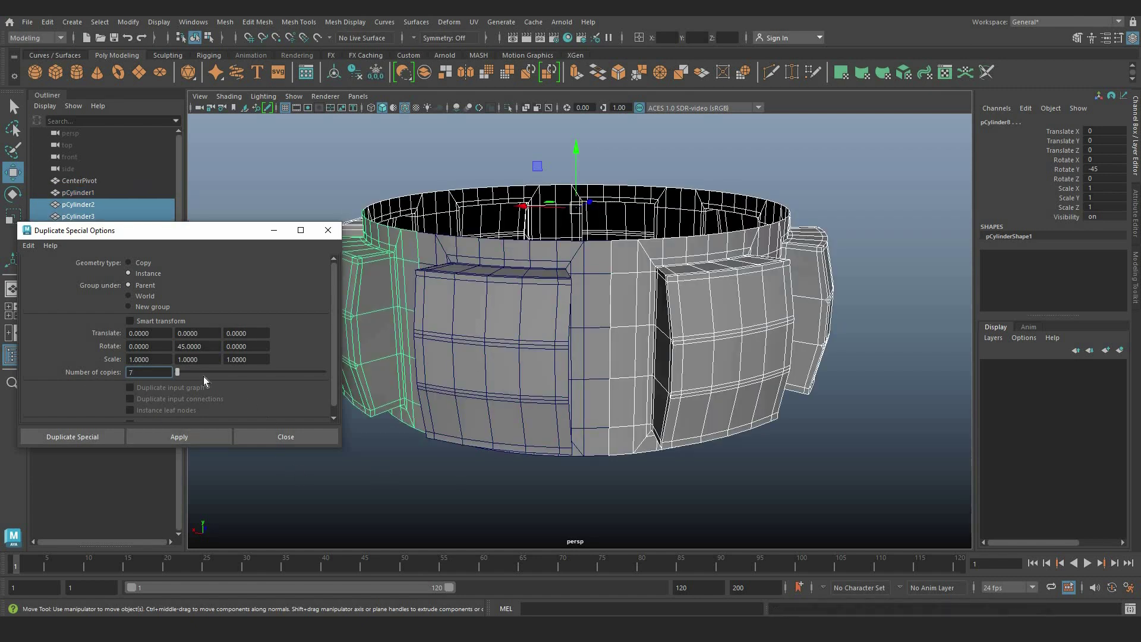
left_click_drag(550, 310, 550, 345, "alt")
scroll(731, 304, "down", 5)
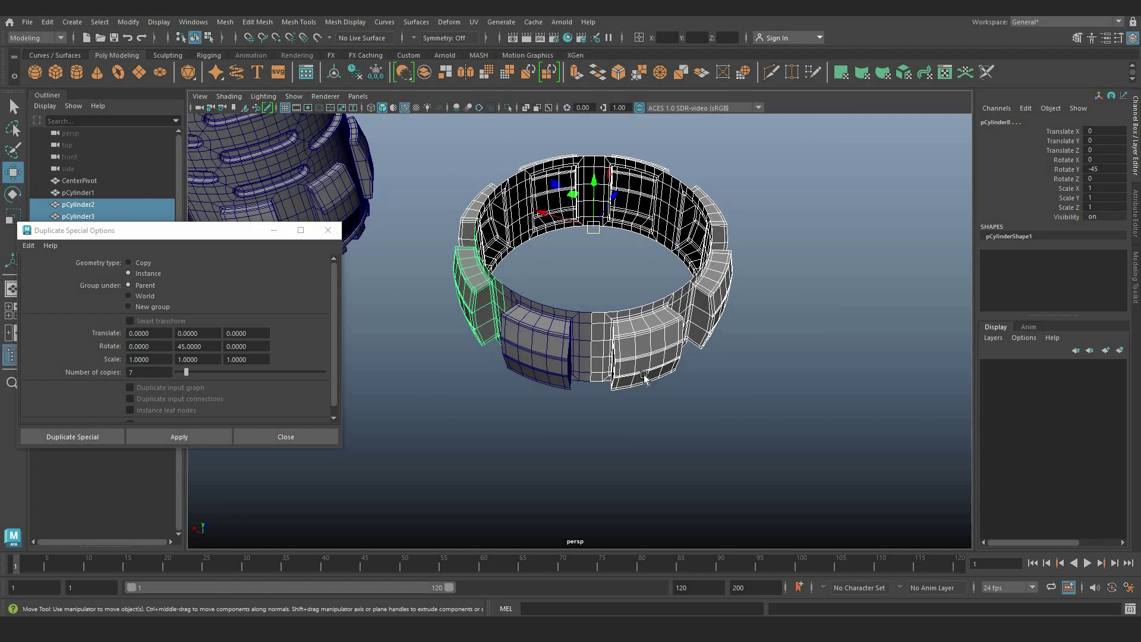
Step: Select all eight ring segments and combine them into one mesh
left_click_drag(715, 403, 1055, 252, "alt")
left_click(791, 390)
left_click_drag(791, 390, 476, 220, "alt")
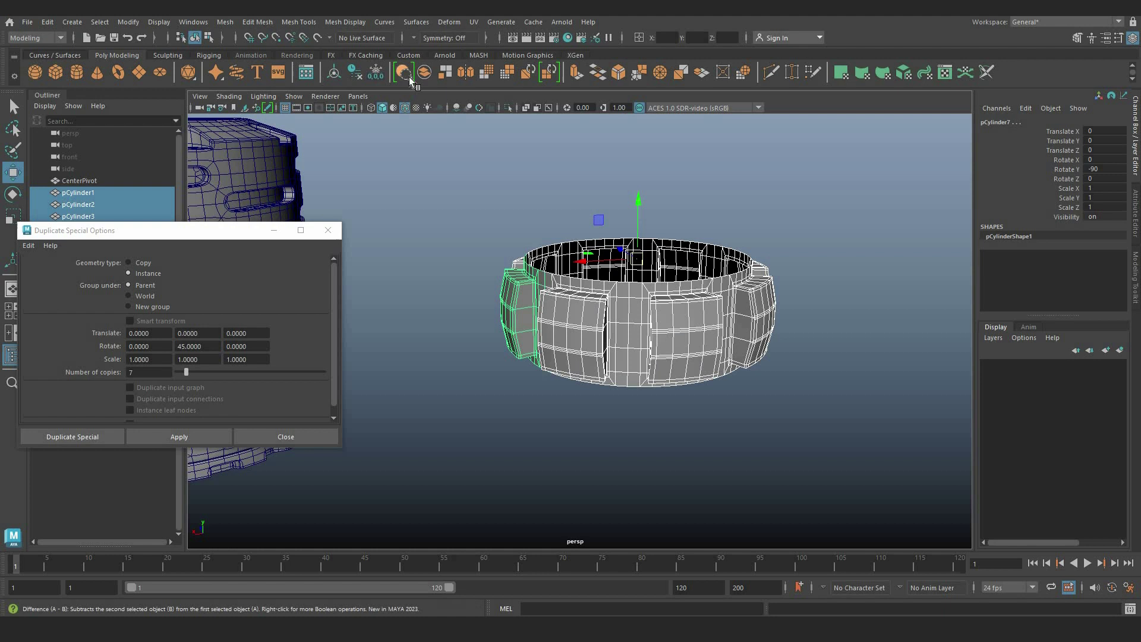
left_click(423, 73)
Step: Select all vertices of the combined ring and merge them
right_click_drag(592, 279, 534, 265)
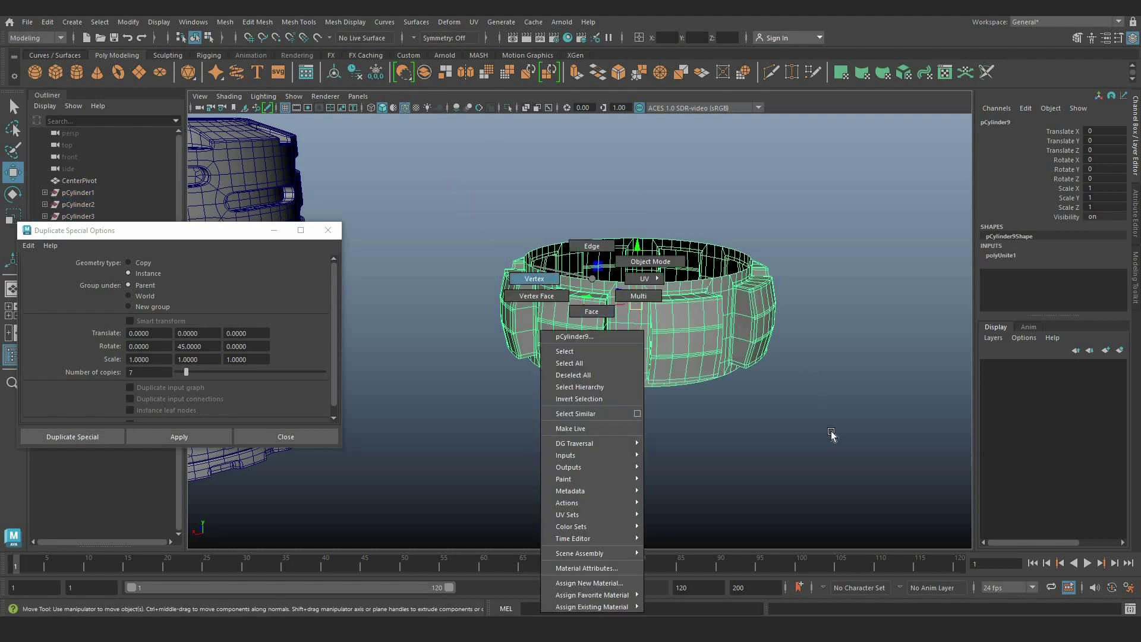
left_click_drag(455, 182, 819, 398)
right_click_drag(812, 312, 892, 252, "shift")
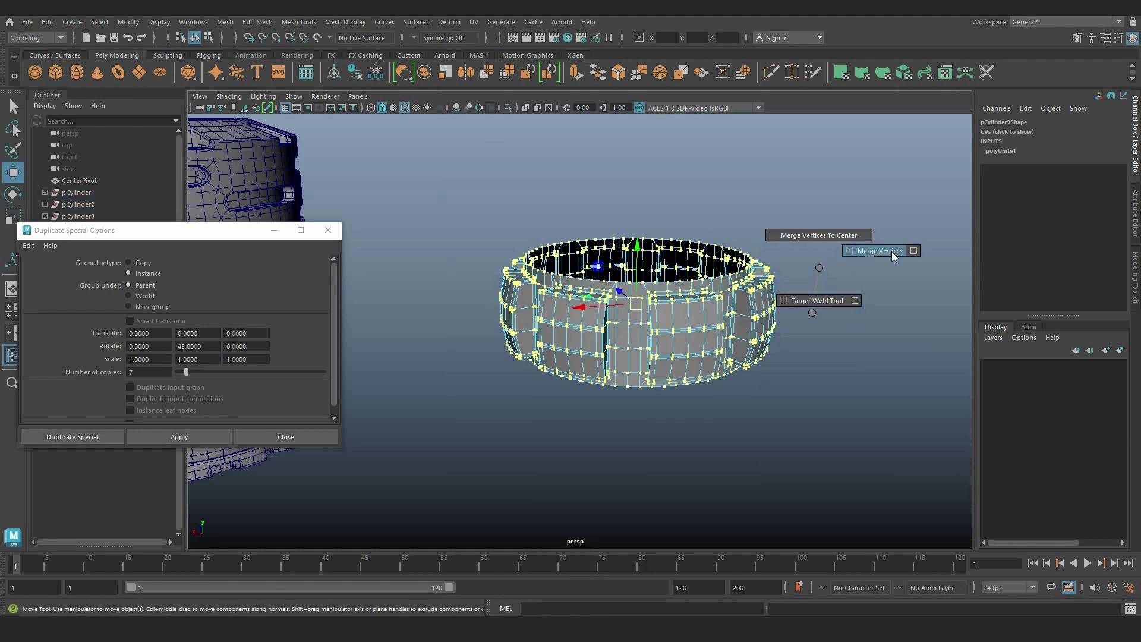
left_click(892, 251)
scroll(742, 279, "up", 3)
Step: Return the merged ring to object mode and check the seams between its segments
right_click_drag(698, 277, 767, 260)
key("q")
left_click(814, 208)
left_click_drag(699, 296, 709, 269, "alt")
left_click(711, 269)
right_click_drag(689, 278, 774, 292)
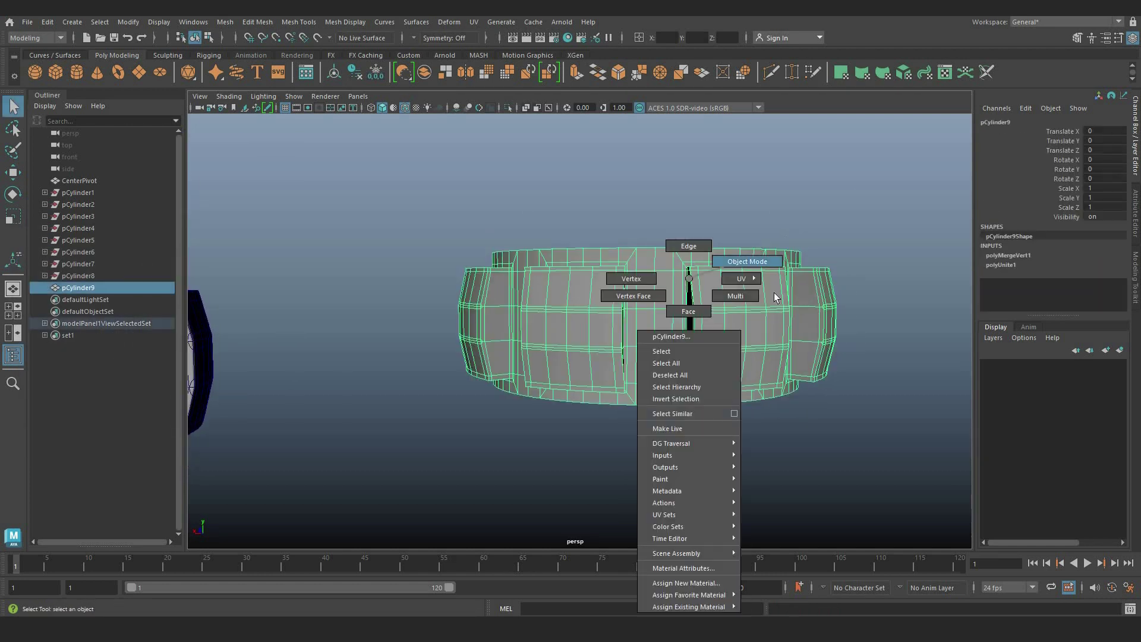
left_click(729, 329)
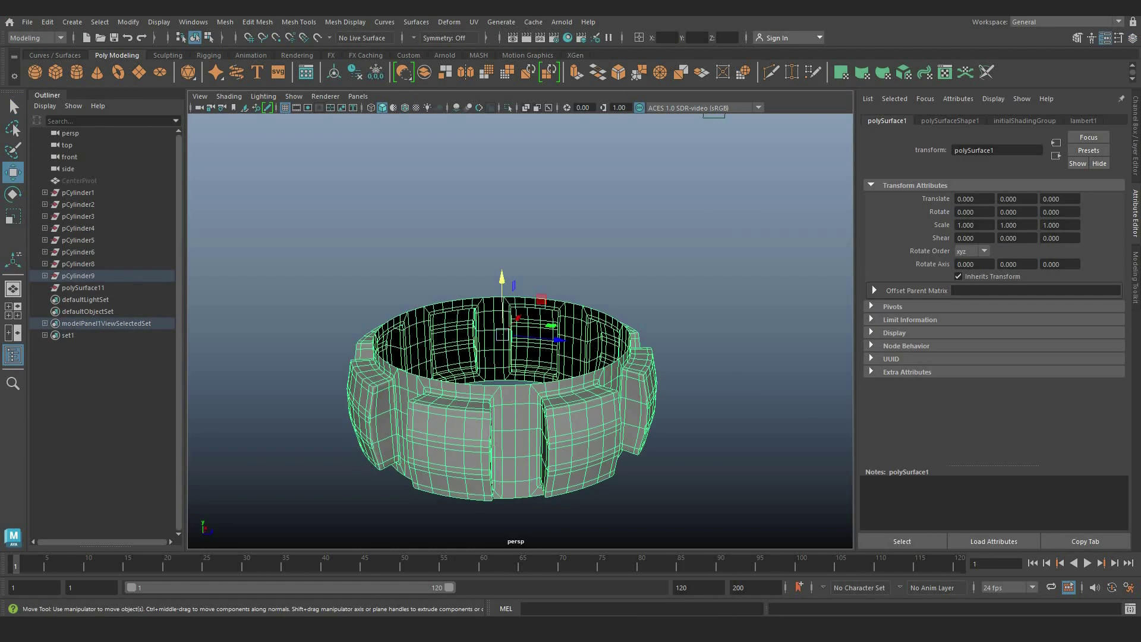
Step: Create a polygon cylinder at the origin and set its axis subdivisions to 64
left_click(75, 71)
key("ctrl+a")
left_click(1005, 255)
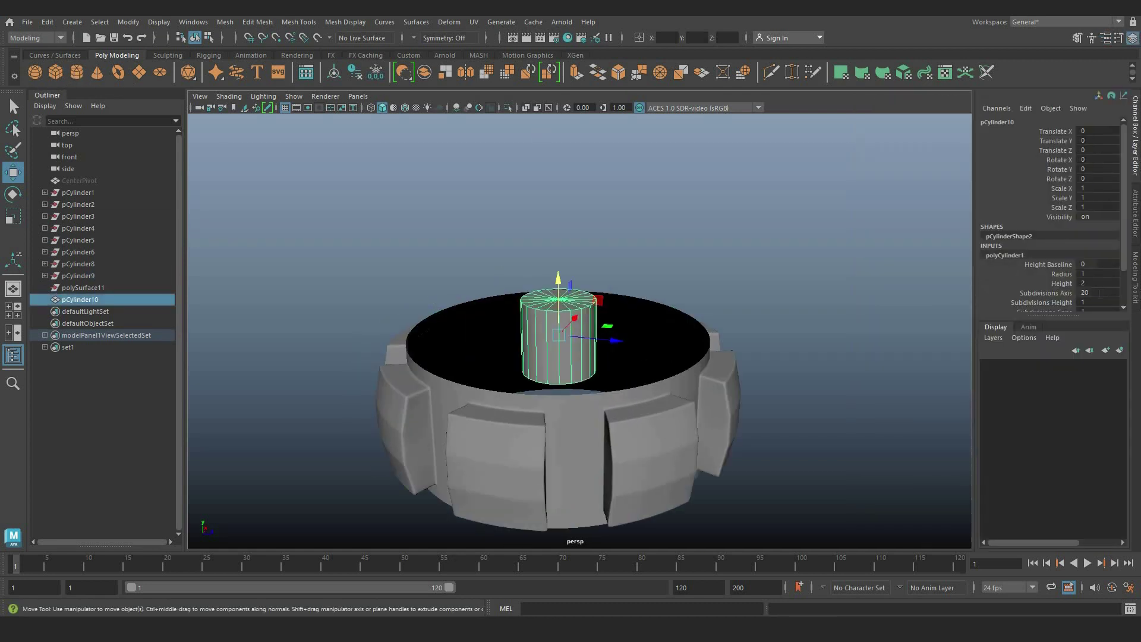
left_click(1098, 294)
type("64")
key("Return")
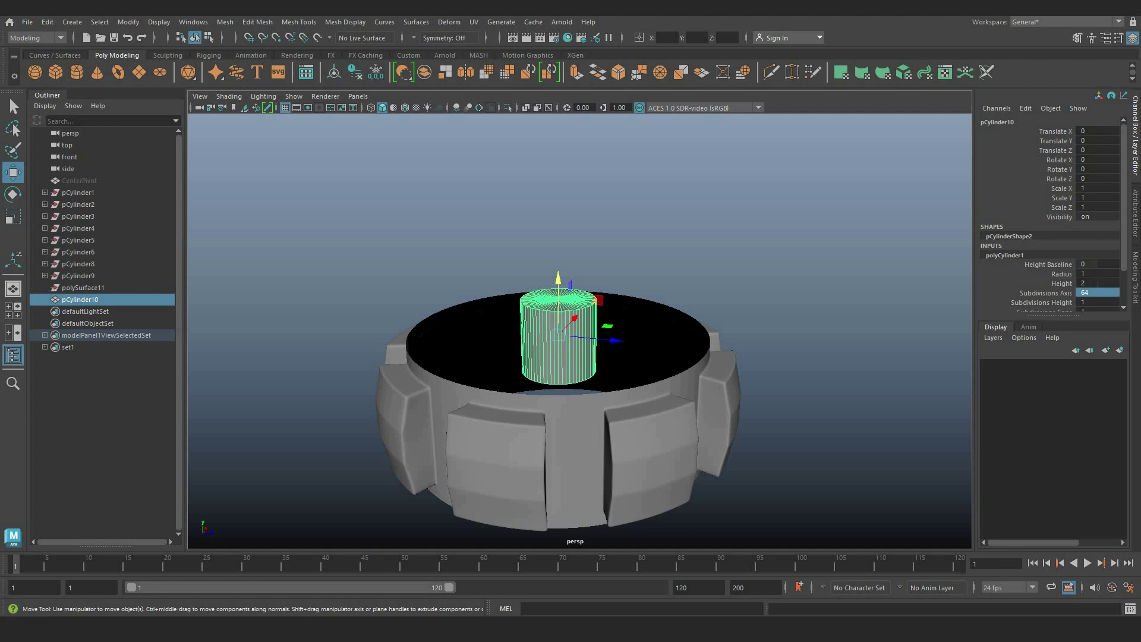
Step: Set the new cylinder's height to 4 and radius to 4, ending in shaded display
left_click(1098, 283)
key("Return")
left_click(1096, 274)
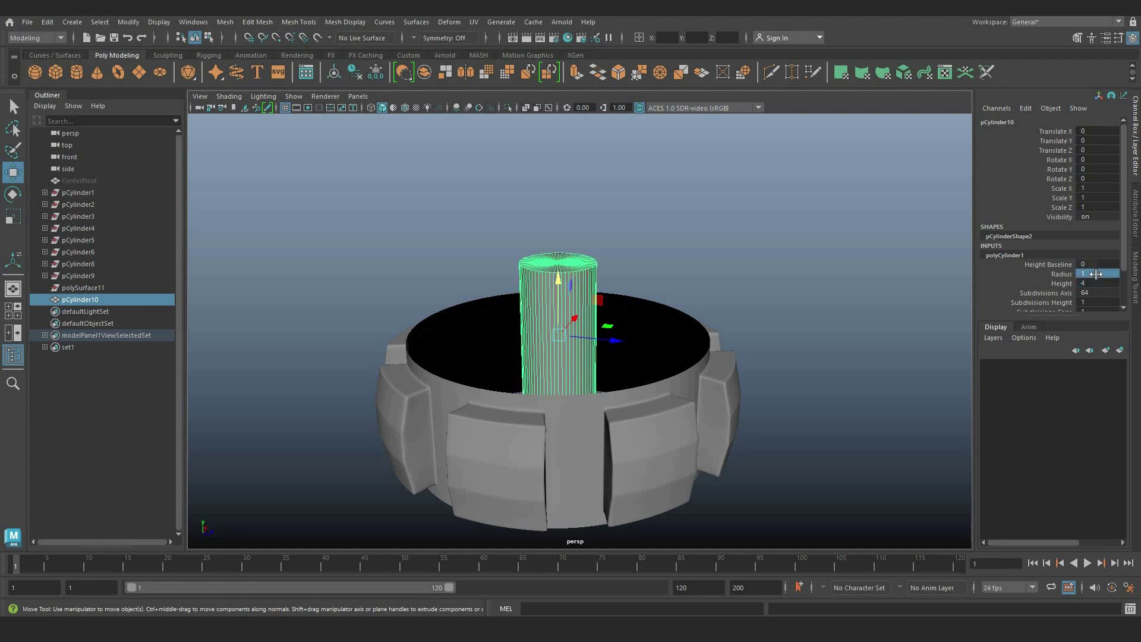
type("44")
key("Return")
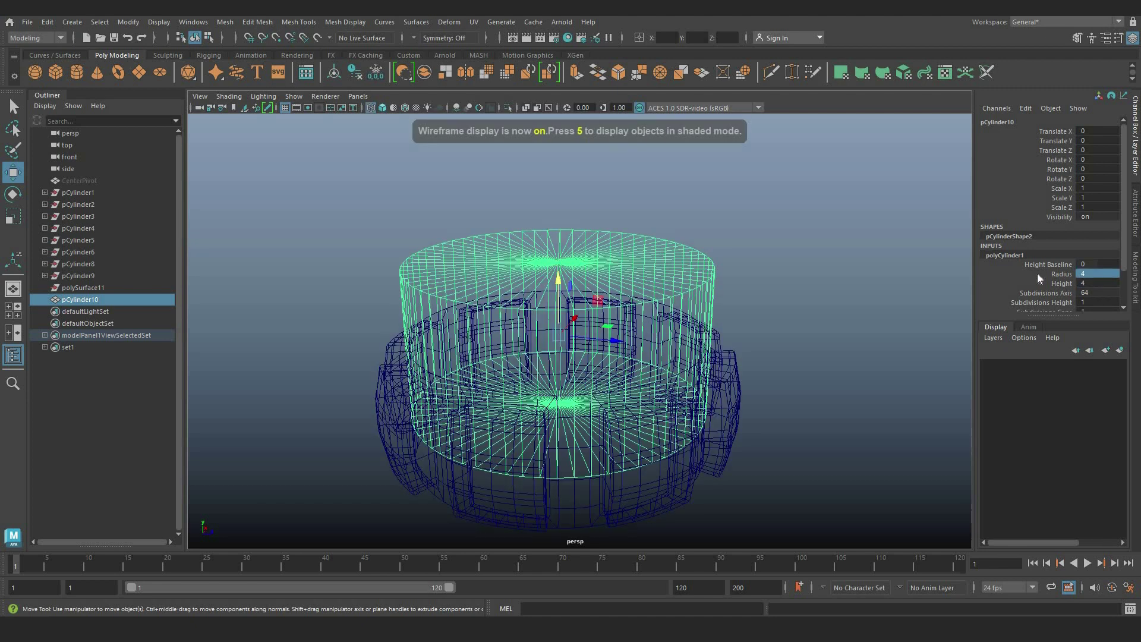
key("5")
Step: Raise the new cylinder above the panel ring, to about 3.4 on Y
left_click_drag(657, 382, 639, 366, "alt")
left_click_drag(558, 272, 542, 146)
middle_click_drag(648, 273, 651, 268)
scroll(656, 267, "down", 2)
left_click_drag(660, 265, 622, 256, "alt")
scroll(624, 328, "down", 2)
Step: Open the new cylinder's cap subdivisions value for editing
left_click(1037, 257)
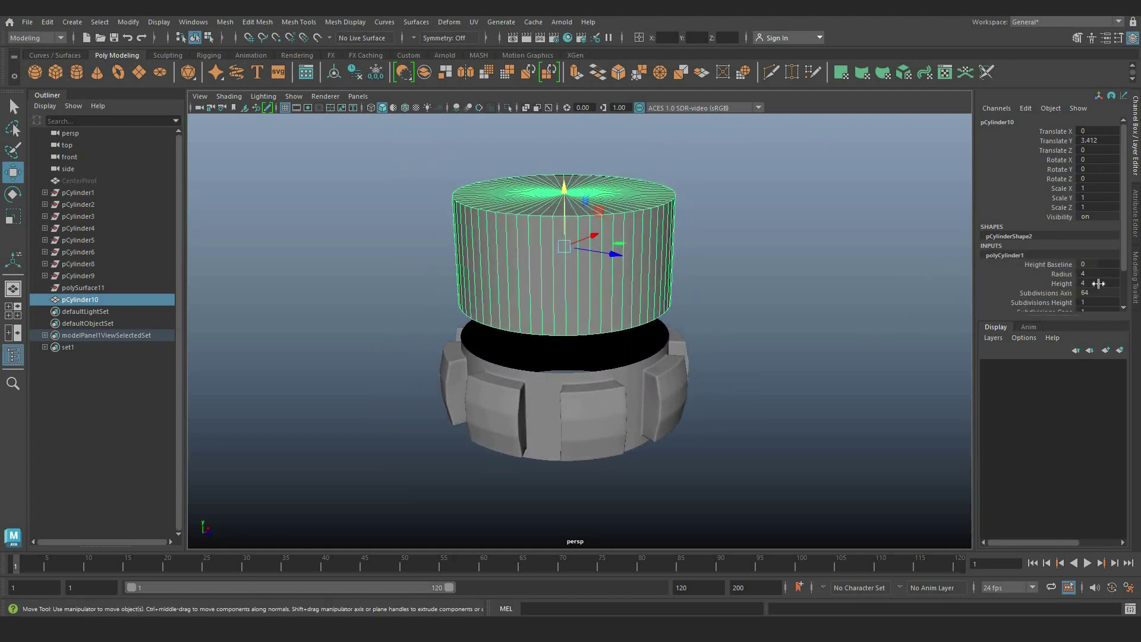
scroll(1096, 267, "down", 3)
left_click(1096, 269)
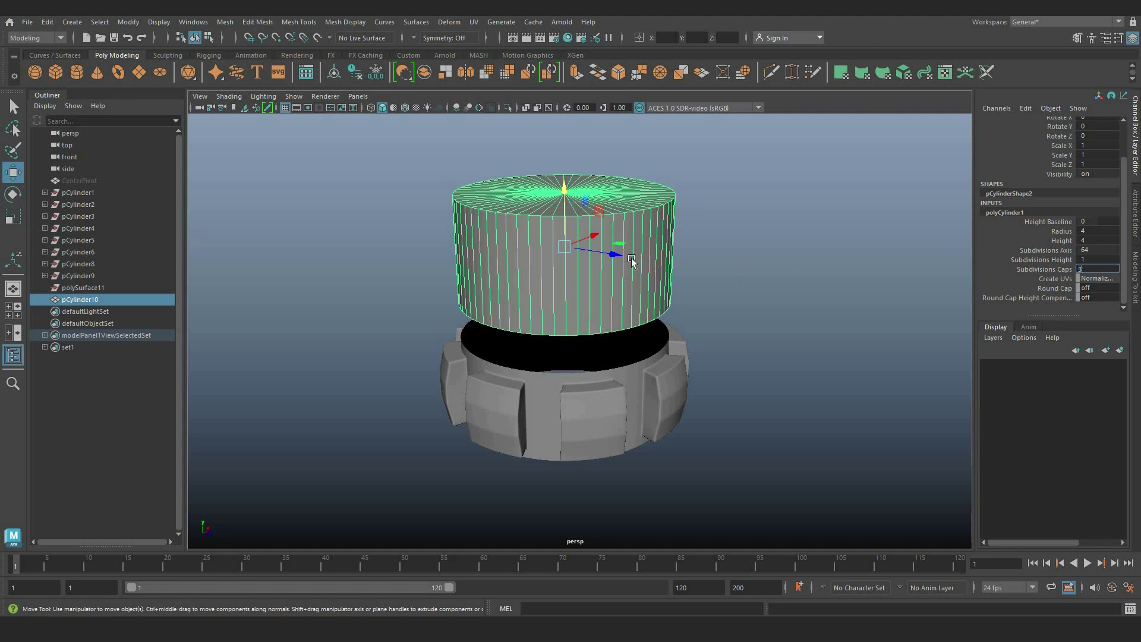
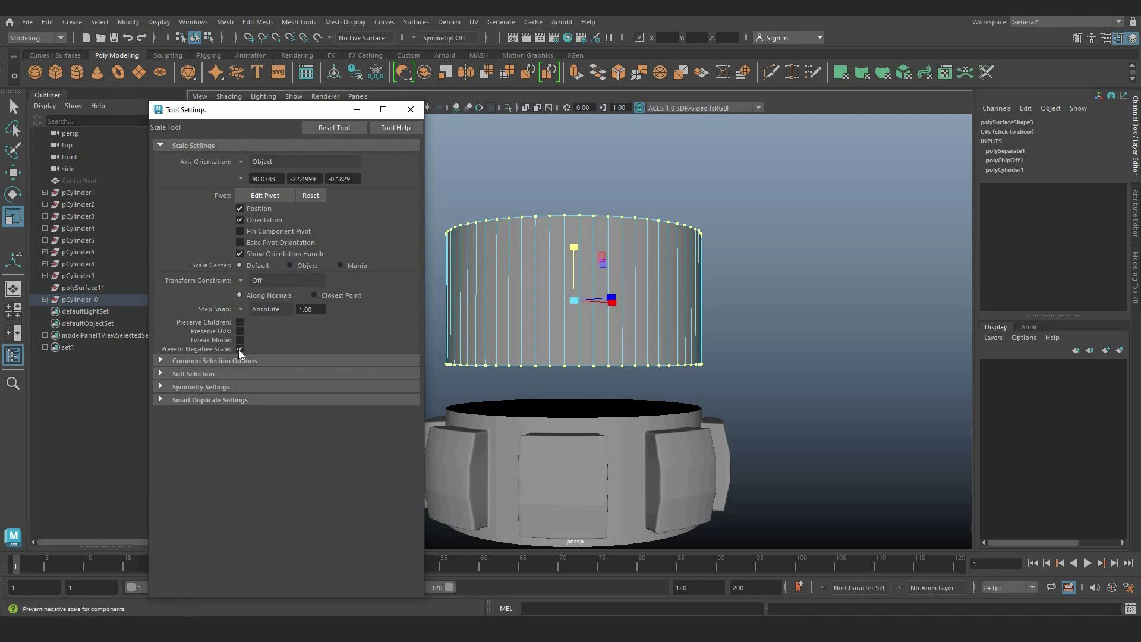
Step: Reset the Scale tool's settings and scale the cylinder wall's vertices vertically into a short band
left_click(238, 350)
left_click(324, 129)
left_click(411, 110)
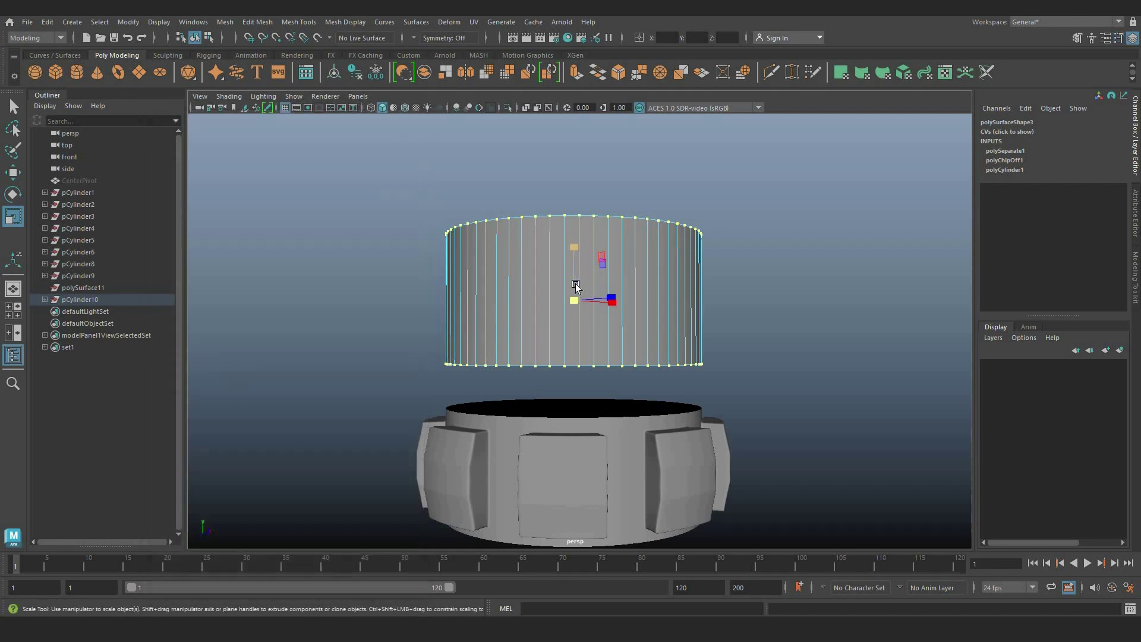
left_click_drag(575, 284, 575, 320)
Step: Insert a horizontal edge loop around the middle of the band
scroll(637, 288, "up", 4)
left_click_drag(637, 287, 638, 298, "alt")
right_click_drag(637, 279, 637, 246)
left_click(645, 293)
right_click_drag(644, 292, 511, 291, "ctrl")
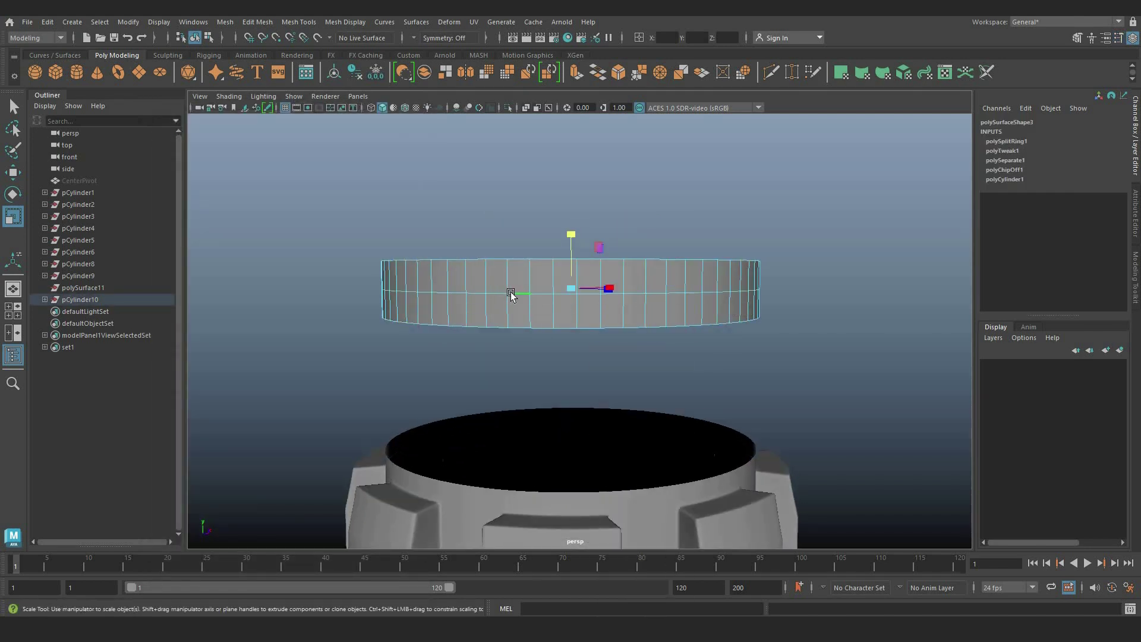
Step: Bevel the band's horizontal loop with 2 segments and delete the two outer loops, keeping the centred one
key("ctrl+b")
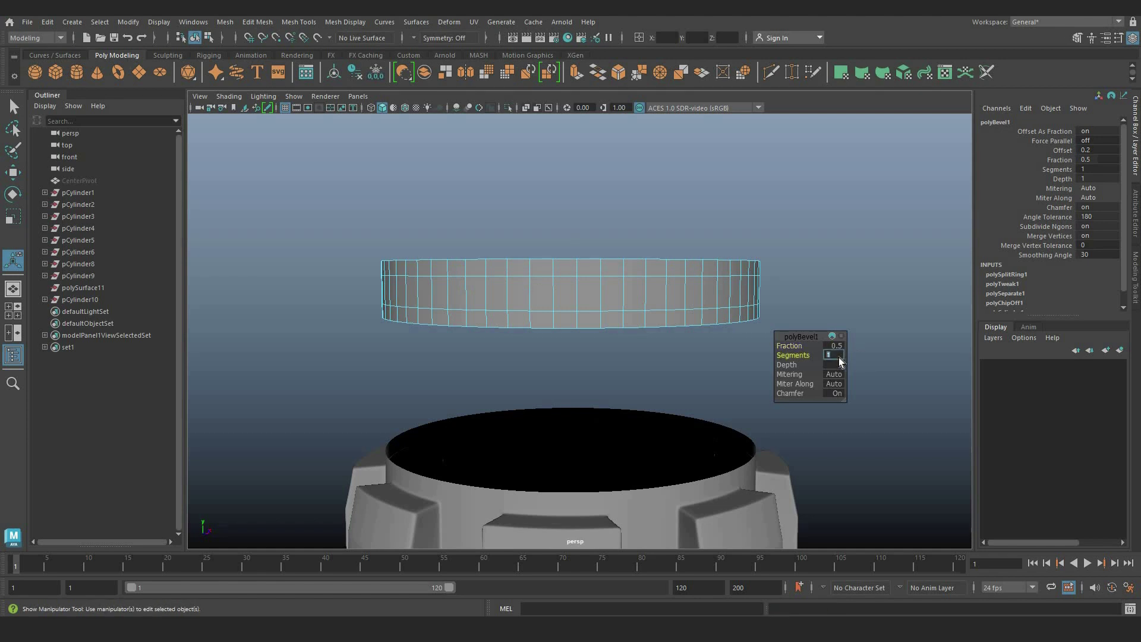
type("2")
key("Return")
double_click(567, 282)
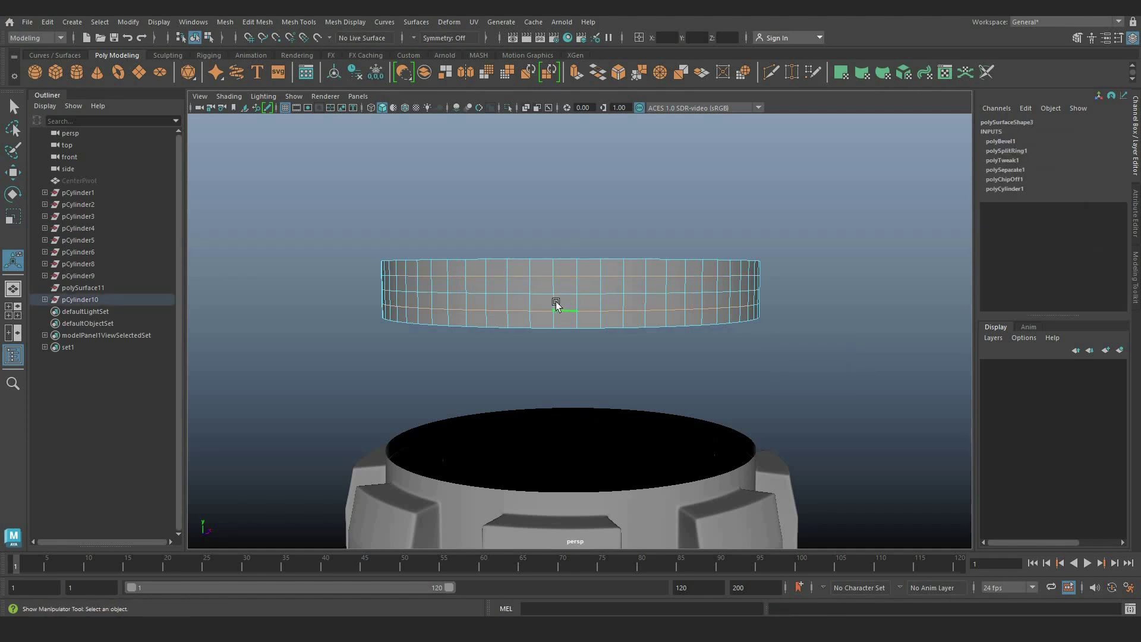
key("ctrl+Delete")
scroll(532, 291, "up", 2)
scroll(529, 289, "down", 2)
left_click_drag(524, 267, 501, 278, "alt")
right_click_drag(502, 278, 522, 326)
key("q")
left_click(512, 285)
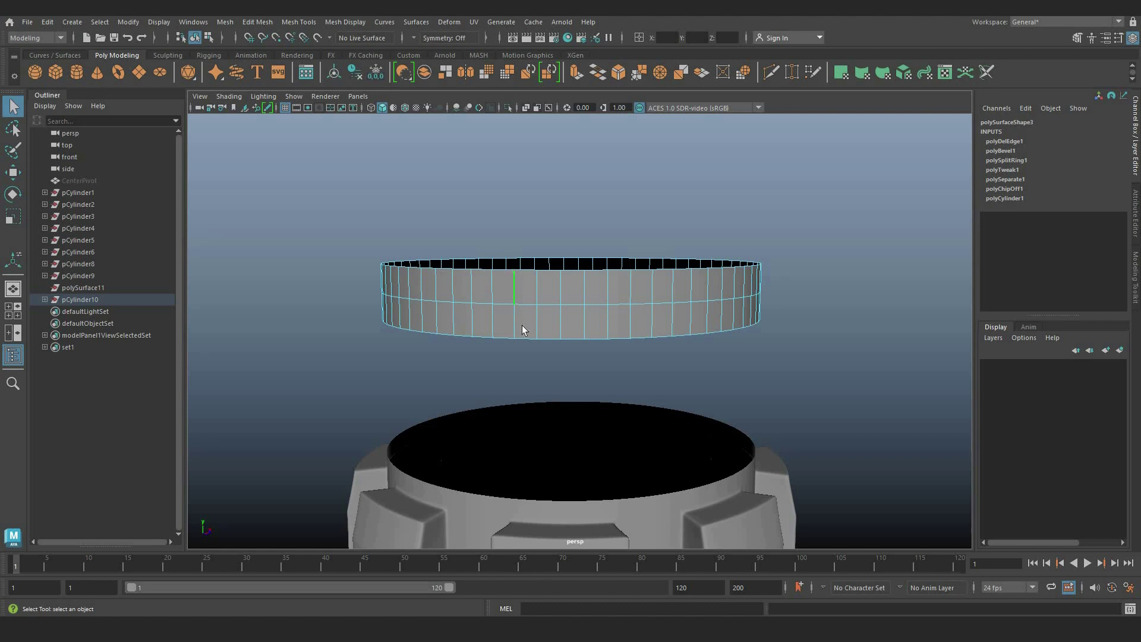
left_click(516, 329)
key("g")
right_click_drag(494, 276, 504, 301)
key("ctrl+z")
key("ctrl+z")
key("ctrl+z")
Step: Extract the eight front columns of faces from the band and delete the rest of the band
left_click_drag(591, 291, 660, 291, "shift")
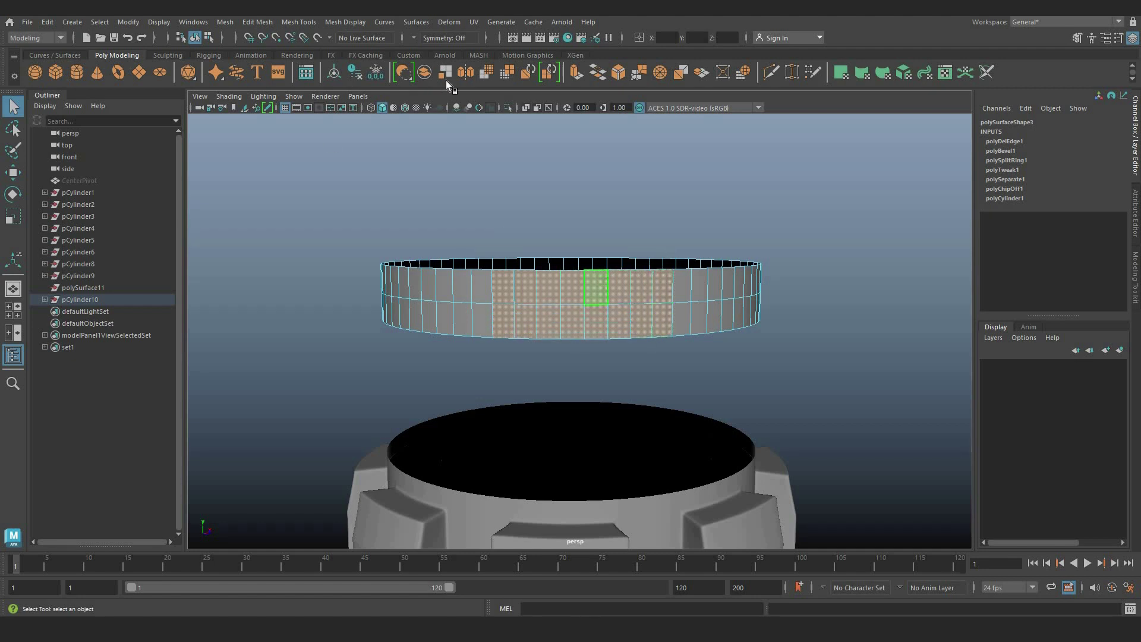
left_click(773, 259)
left_click(736, 287)
key("Delete")
Step: Insert horizontal edge loops through the middle of the curved panel's upper and lower face rows
left_click(591, 290)
scroll(591, 287, "up", 3)
right_click_drag(592, 279, 662, 328)
left_click_drag(663, 328, 683, 318, "alt")
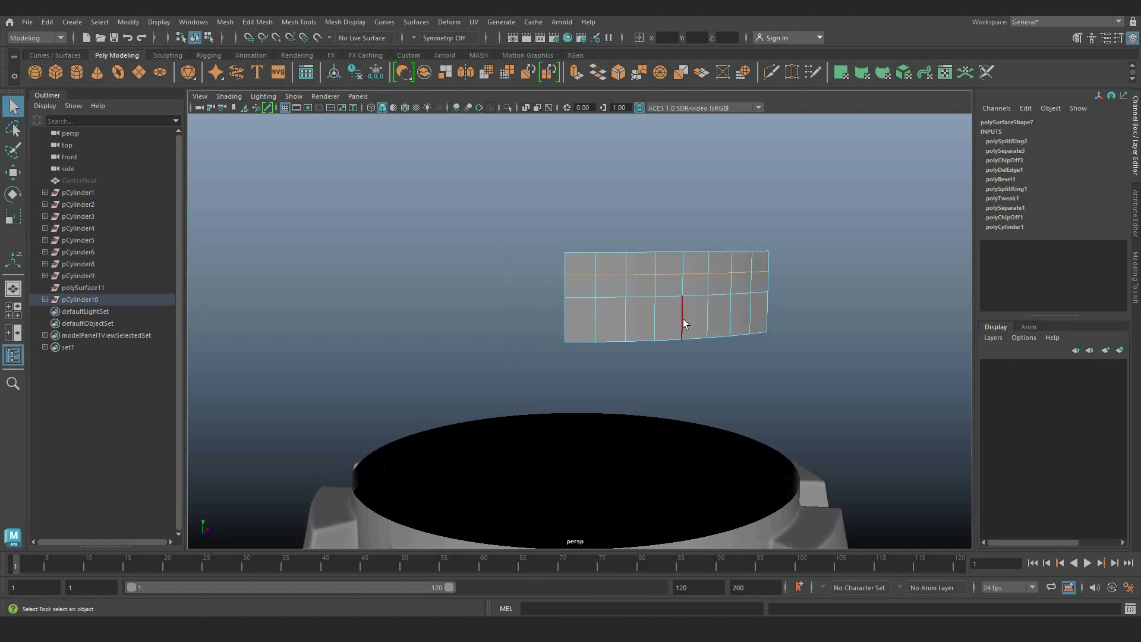
left_click(683, 318)
key("g")
Step: Chamfer the two middle-row vertices located two columns in from each end of the panel, with width 0.75
left_click_drag(597, 289, 543, 264, "alt")
right_click_drag(535, 278, 477, 278)
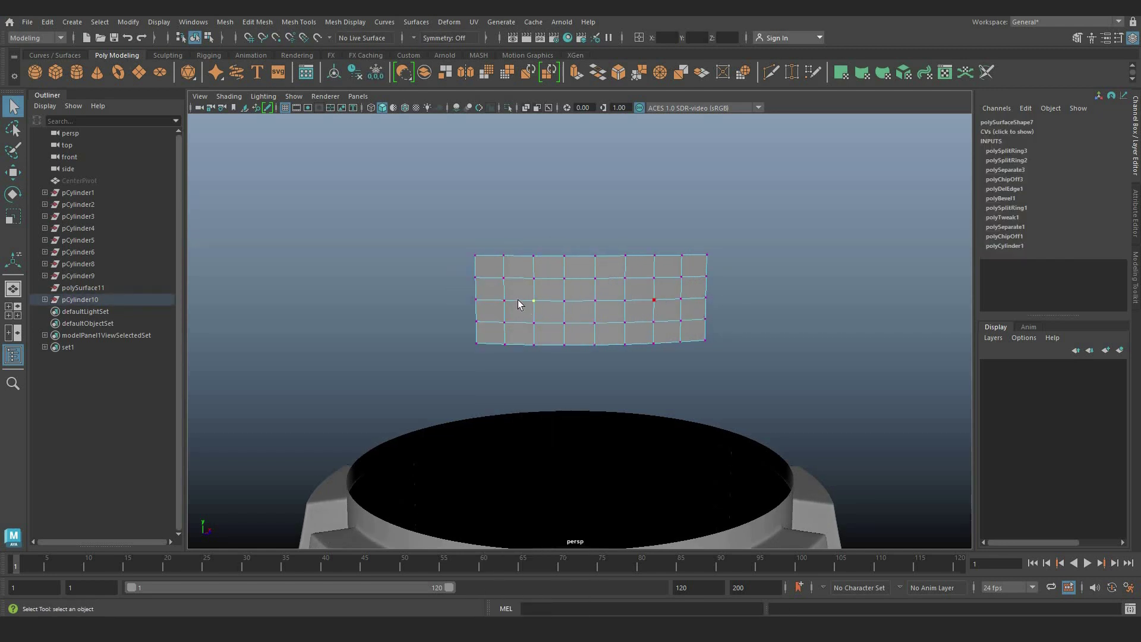
left_click(679, 316, "shift")
key("ctrl+b")
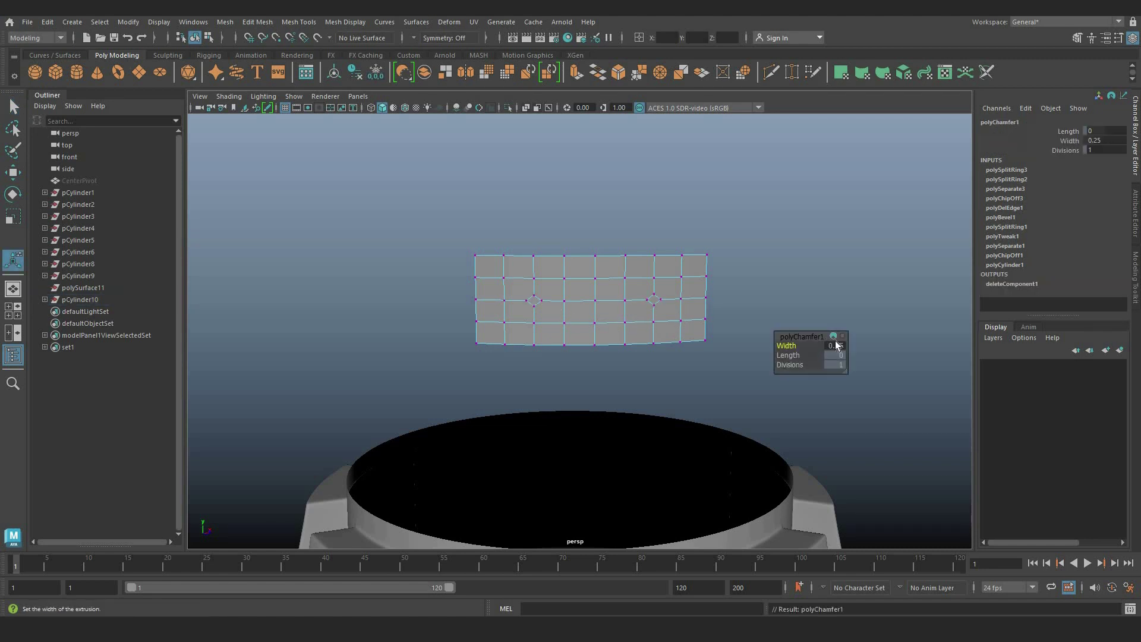
left_click(835, 346)
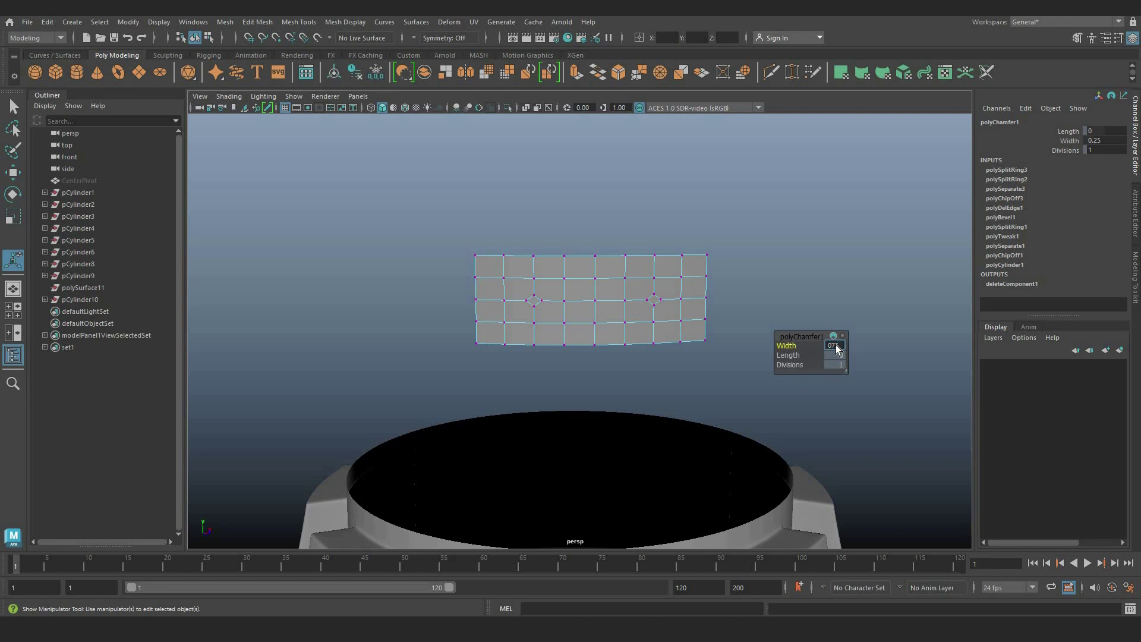
key("Return")
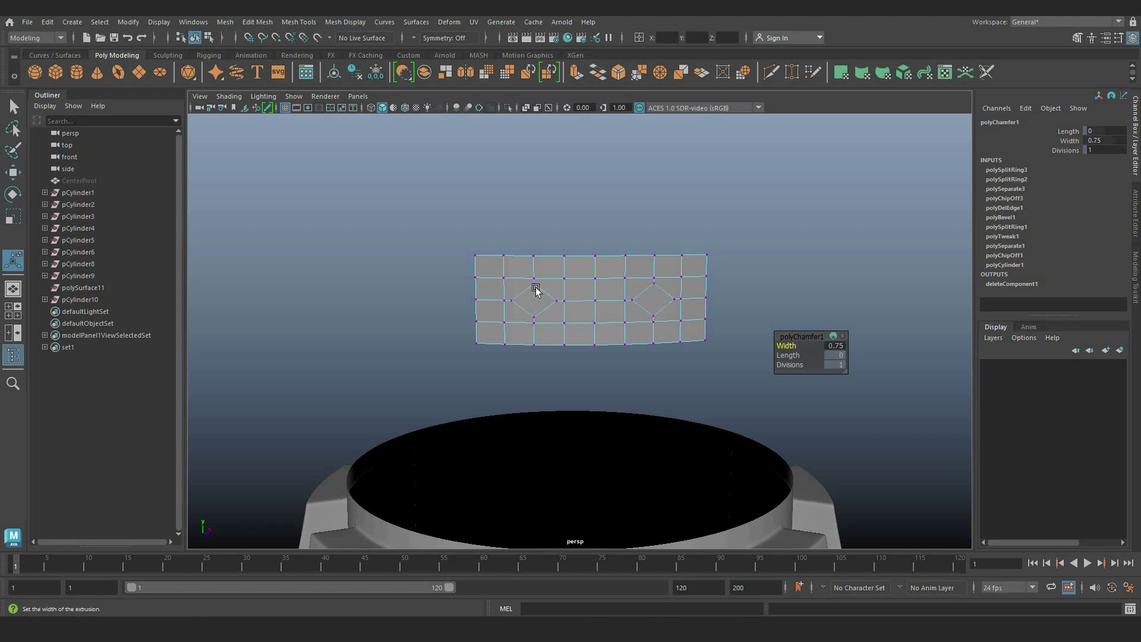
Step: Subdivide the two diamond faces once and circularize them with the alignment set to Surface (per-vertex)
scroll(447, 223, "up", 5)
right_click_drag(448, 222, 465, 252)
left_click(464, 252)
right_click_drag(768, 251, 755, 330, "shift")
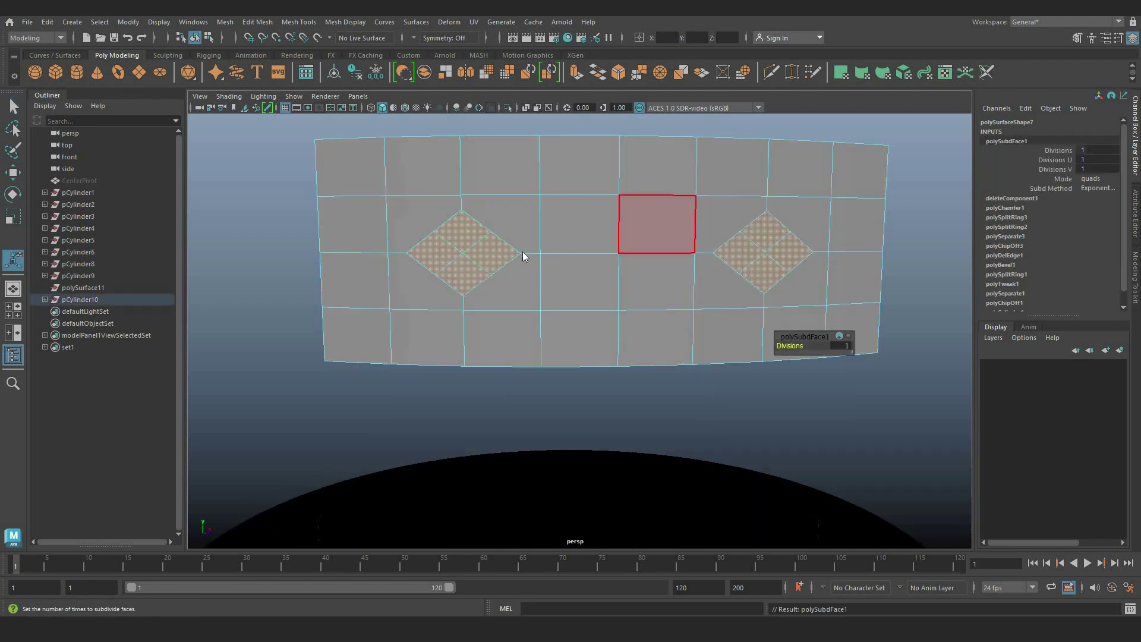
right_click_drag(523, 252, 513, 345, "shift")
left_click(864, 395)
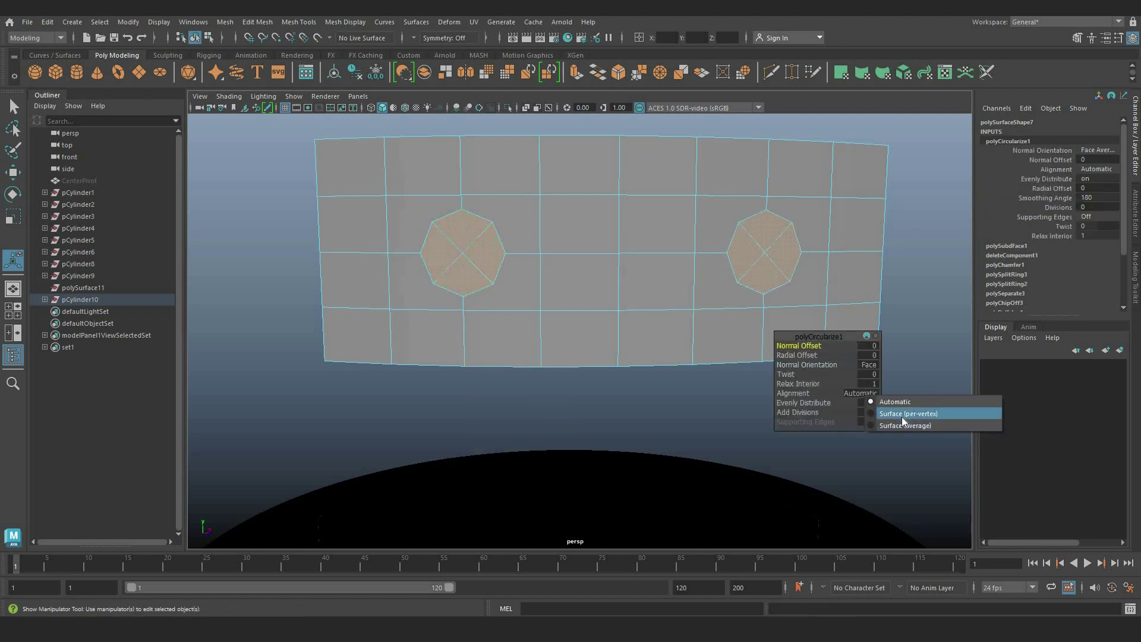
Step: Cut edges with Multi-Cut from the outer diagonal corners of both octagons to the nearest grid vertices
right_click_drag(437, 231, 386, 235)
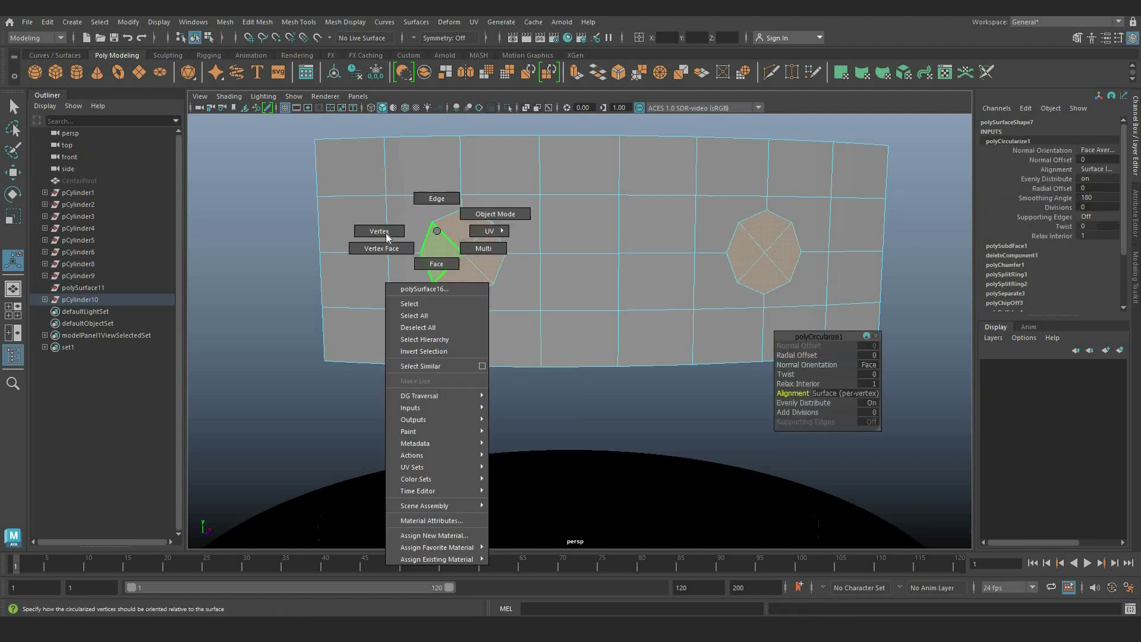
left_click(779, 76)
left_click(432, 221)
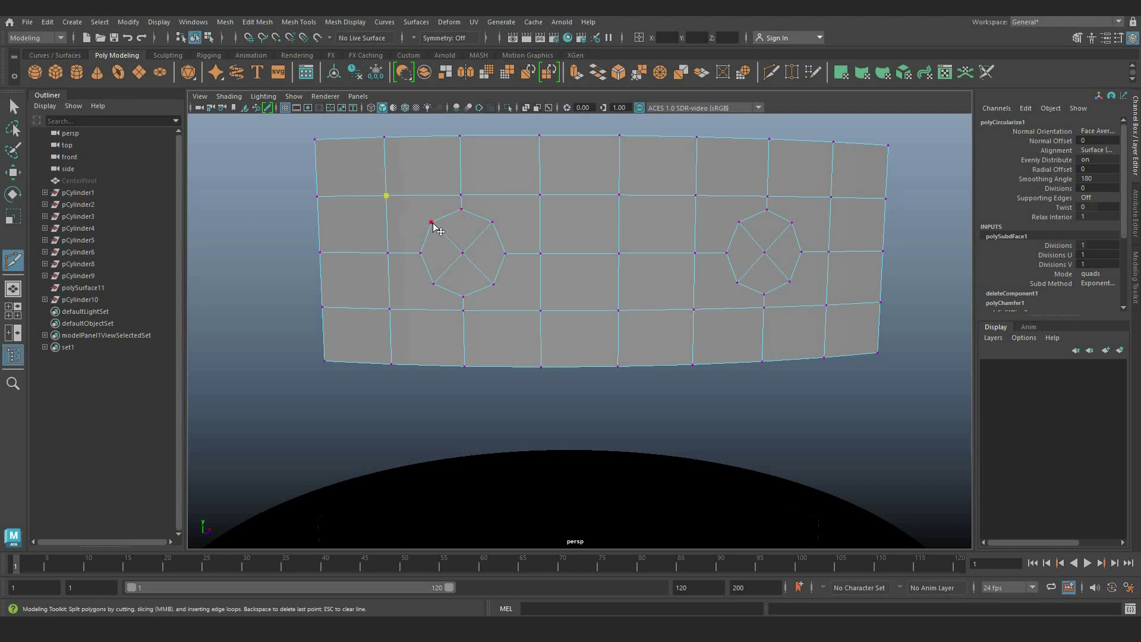
key("Return")
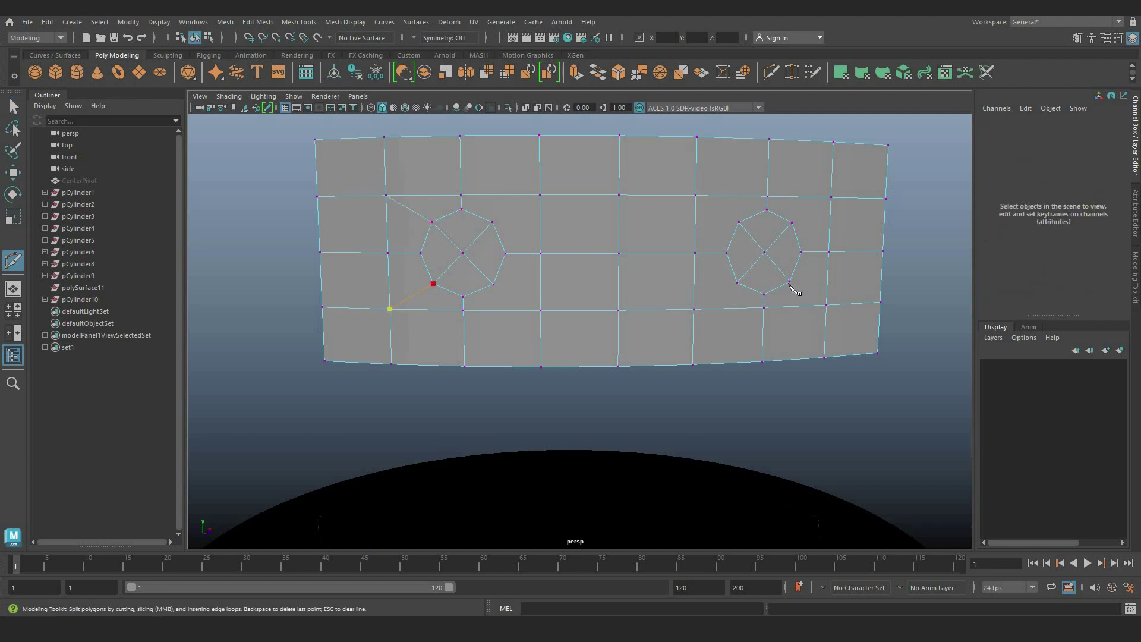
left_click(827, 306)
Step: Cut two horizontal edge lines joining the octagons' uppermost vertices and their lowermost vertices
left_click(766, 210)
key("Return")
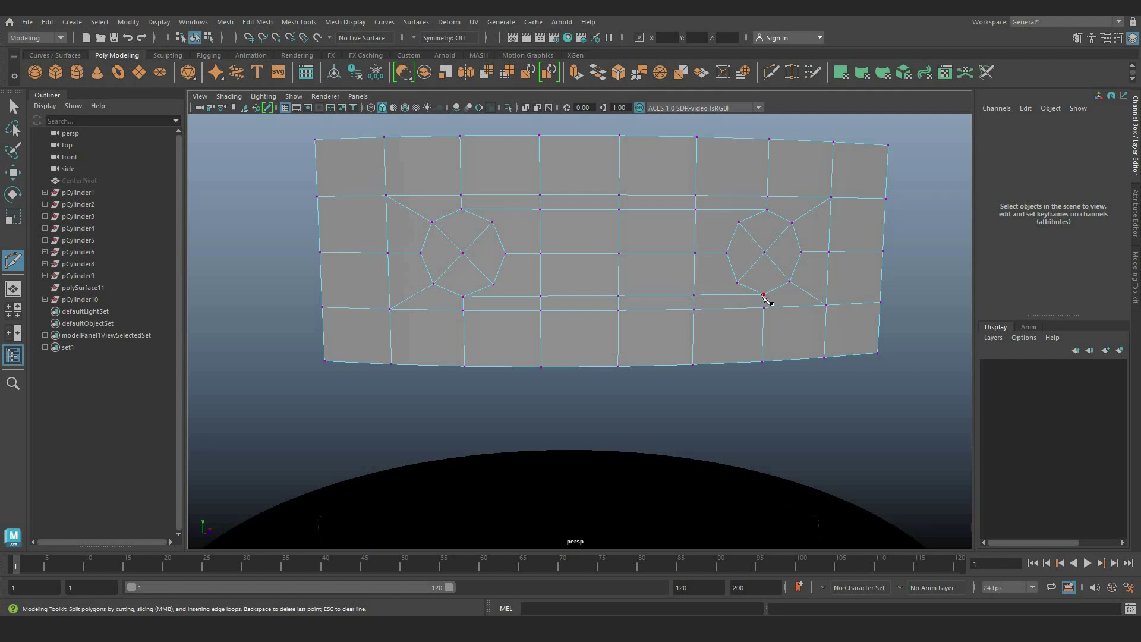
key("w")
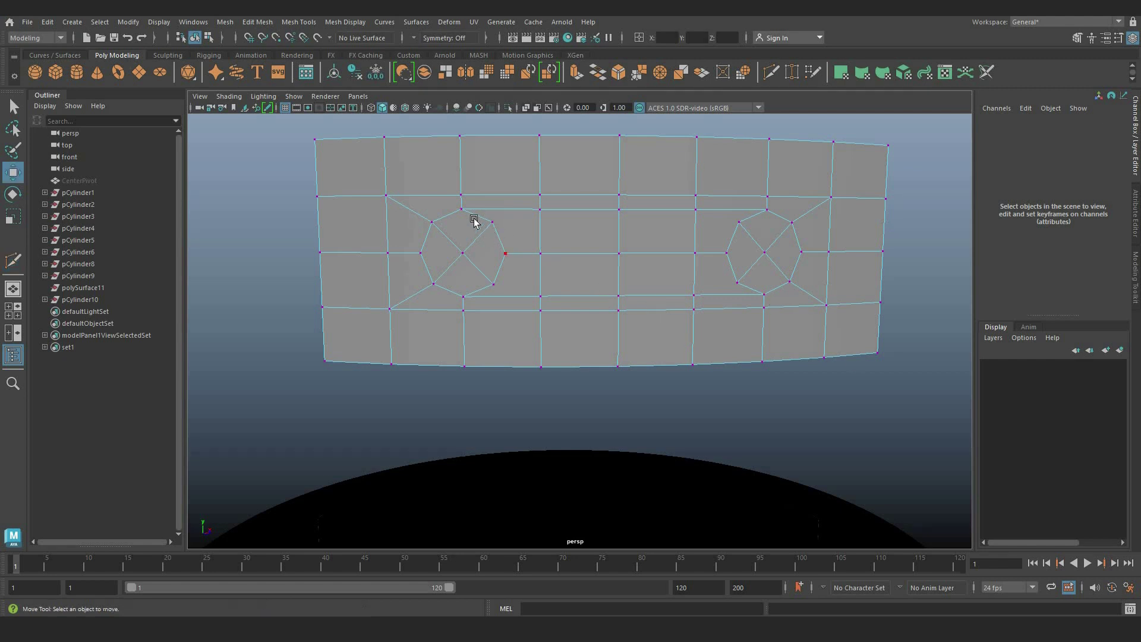
Step: Cut the missing horizontal and vertical edges through the centres of both octagons with Multi-Cut
right_click_drag(476, 213, 477, 181)
left_click(772, 72)
left_click(421, 253)
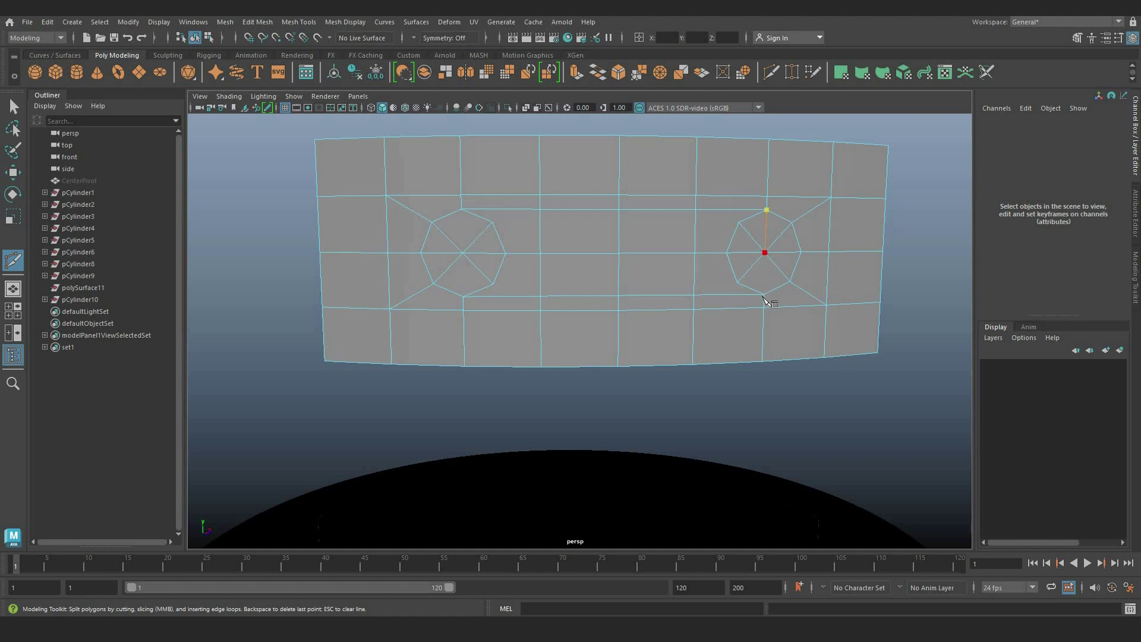
key("ctrl+z")
left_click(766, 295)
key("Return")
left_click(468, 302)
key("Return")
Step: Delete the inner-facing perimeter edges and spokes of both octagons to open them into one slot outline
key("w")
right_click_drag(467, 247, 471, 215)
left_click(479, 218)
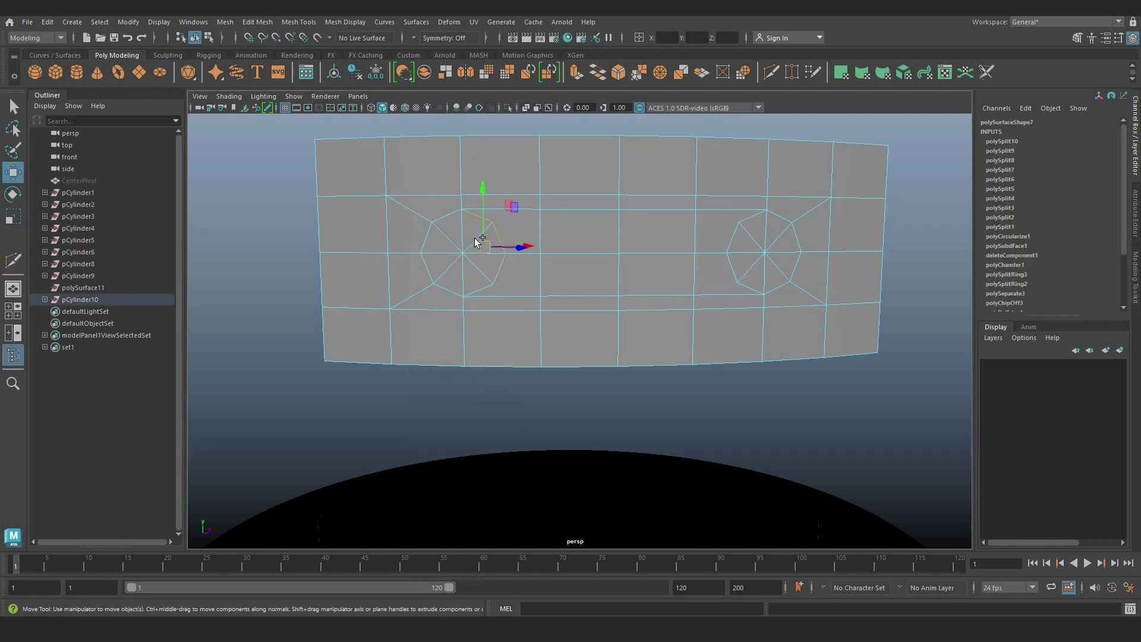
key("q")
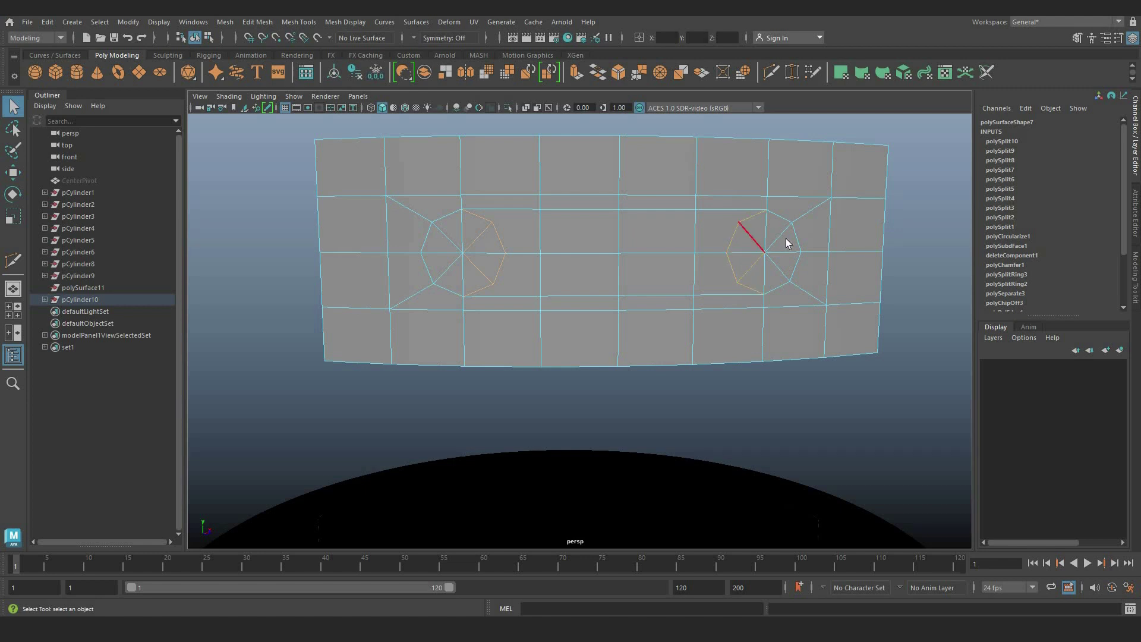
key("ctrl+Delete")
Step: Extrude the slot's faces inward with a Local Translate Z of -0.175 and check the panel in smooth preview
scroll(642, 273, "down", 3)
left_click_drag(476, 230, 464, 207, "alt")
right_click_drag(464, 207, 466, 223)
left_click_drag(466, 217, 803, 300)
key("ctrl+e")
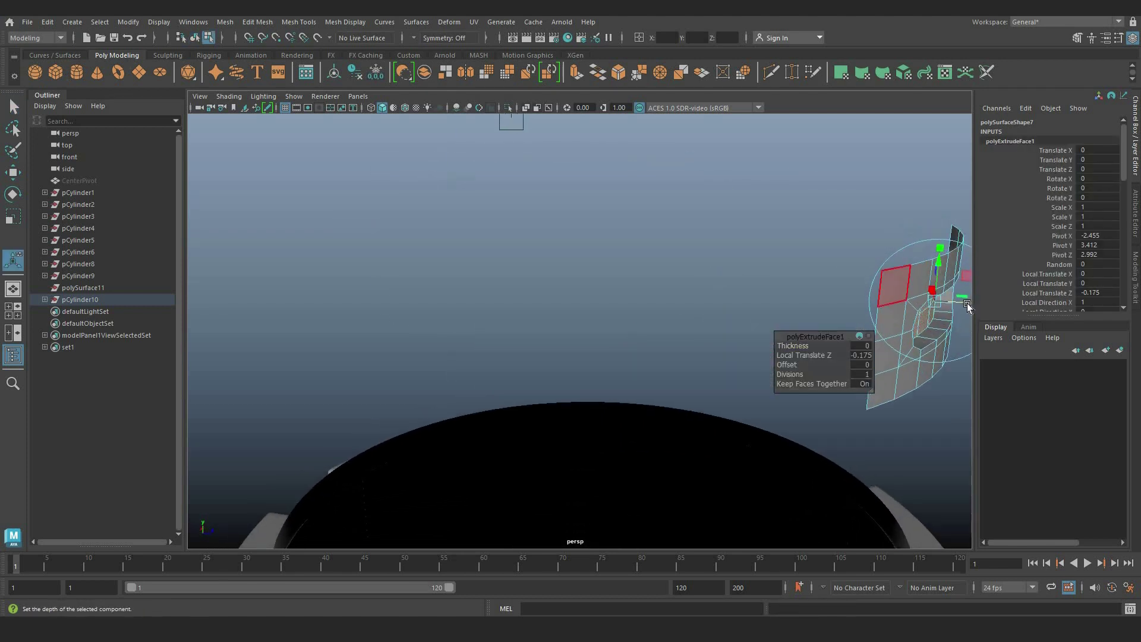
left_click_drag(689, 272, 636, 190, "alt")
right_click_drag(578, 239, 591, 227)
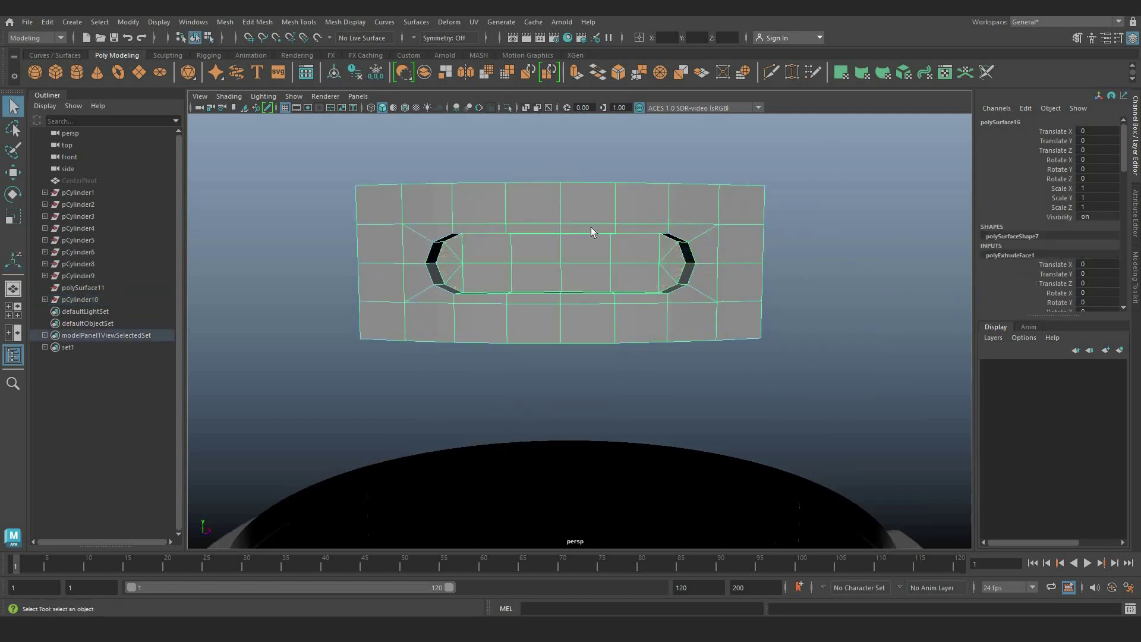
key("3")
left_click(811, 356)
left_click_drag(818, 362, 661, 284, "alt")
left_click(661, 284)
key("1")
Step: Bevel the edge loop around the slot's rim with fraction 0.5 and 2 segments
scroll(462, 185, "up", 3)
right_click_drag(449, 160, 463, 146)
double_click(477, 200)
key("ctrl+b")
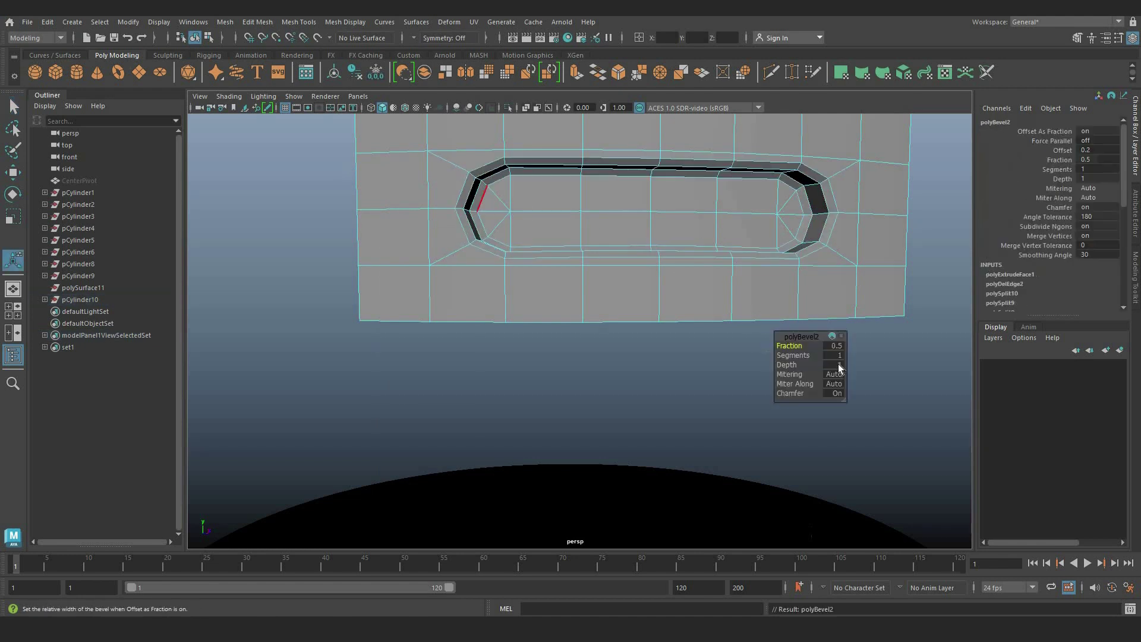
left_click(831, 354)
type("2")
key("Return")
Step: Inspect the bevelled slot panel in smooth preview and return to the unsmoothed display
right_click_drag(455, 173, 515, 160)
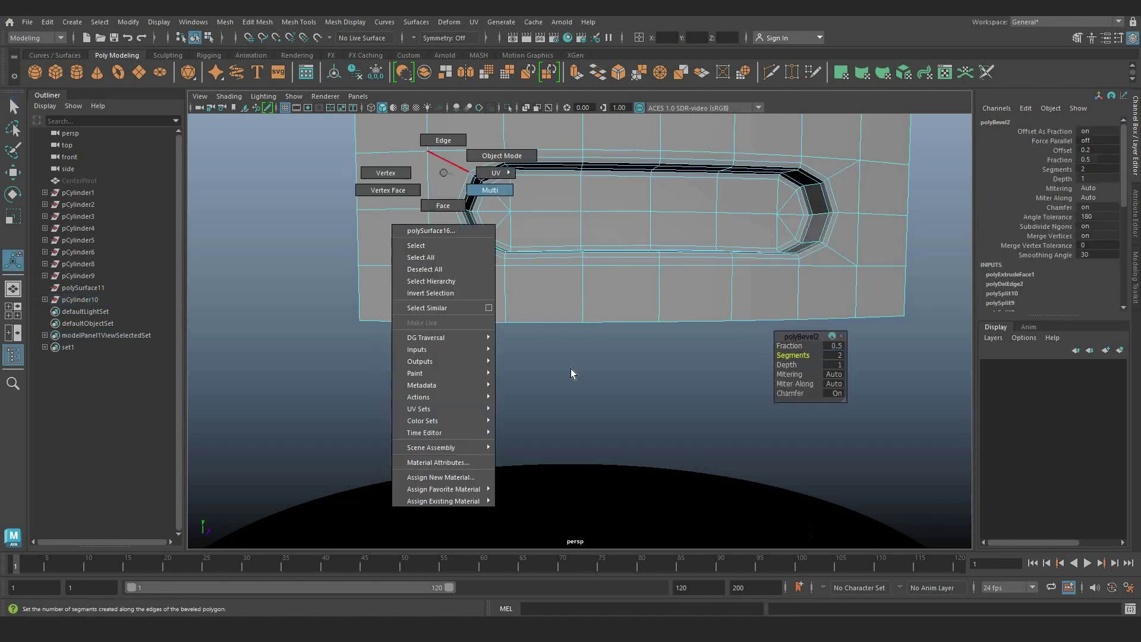
left_click(571, 368)
left_click(525, 265)
key("3")
scroll(423, 333, "down", 5)
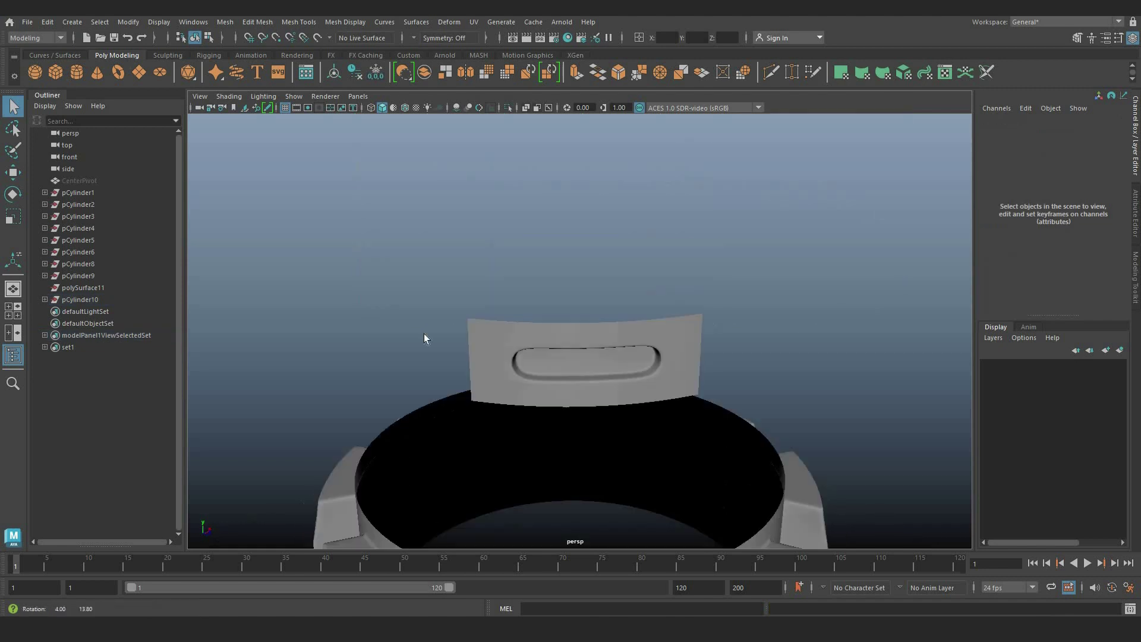
left_click_drag(423, 333, 476, 347, "alt")
scroll(469, 327, "up", 5)
left_click_drag(449, 290, 440, 279, "alt")
key("1")
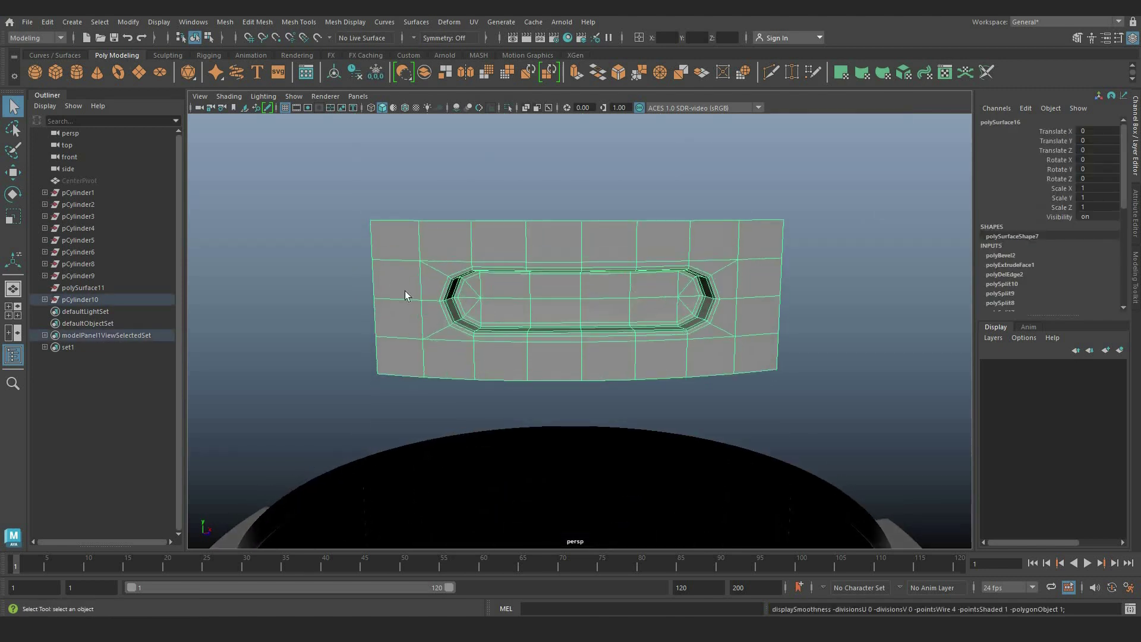
Step: Slide the middle-row vertex beyond each end of the slot outward toward the panel's nearest side edge
right_click_drag(428, 292, 387, 292)
left_click(427, 312)
key("w")
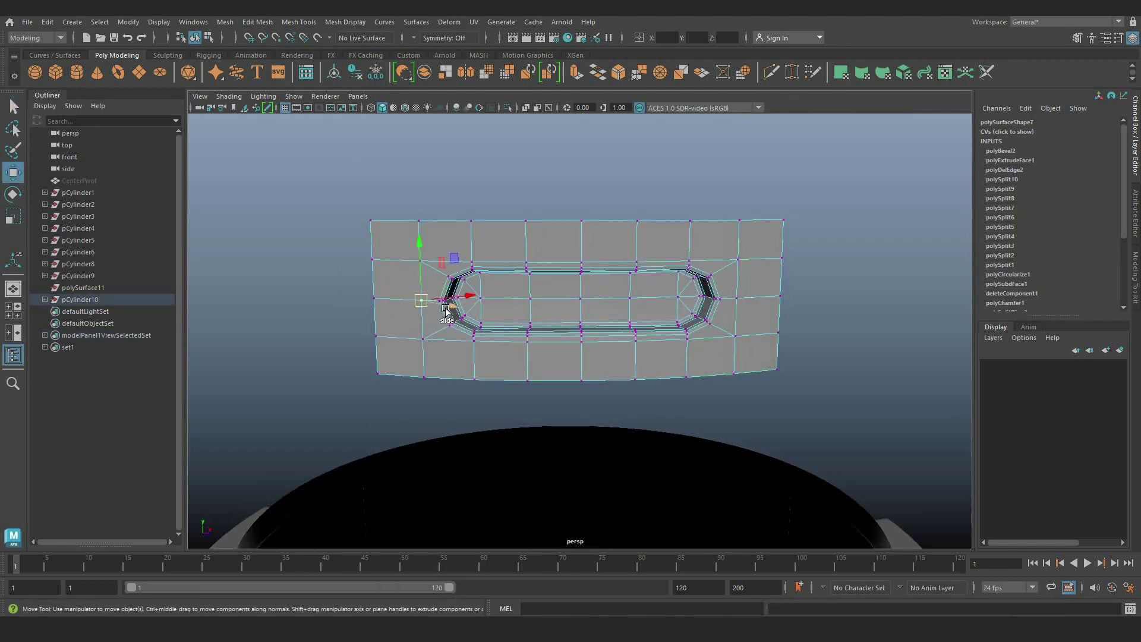
left_click_drag(447, 306, 514, 317, "ctrl+shift")
left_click(737, 298)
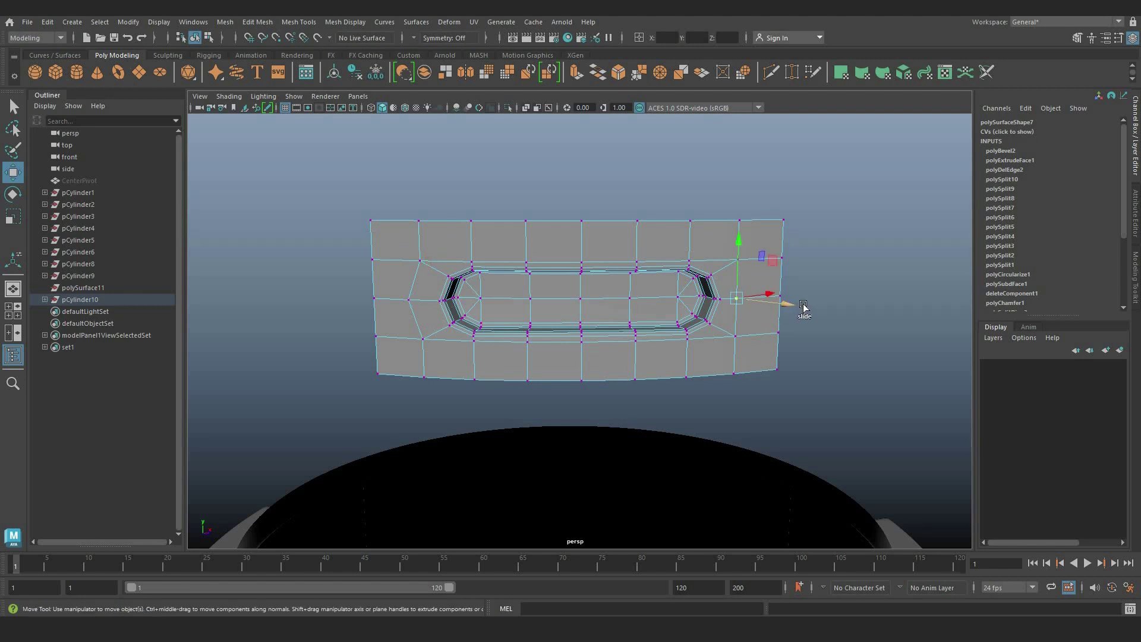
middle_click_drag(803, 307, 828, 305, "ctrl+shift")
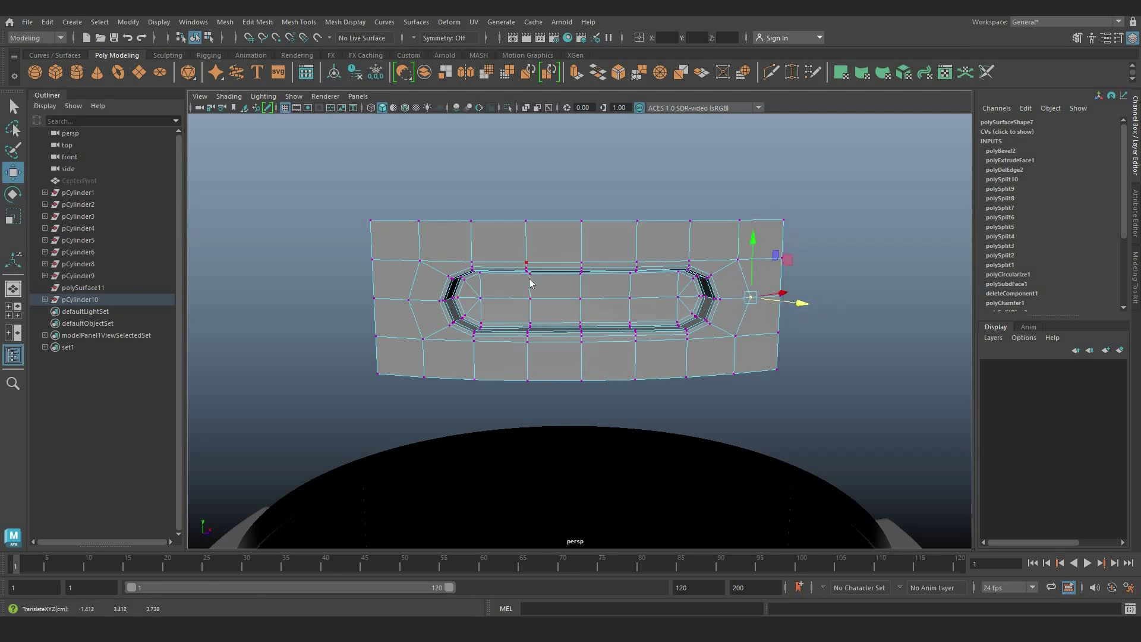
Step: Delete the uppermost and lowermost rows of faces from the slotted panel
right_click_drag(522, 250, 523, 278)
double_click(754, 240, "shift")
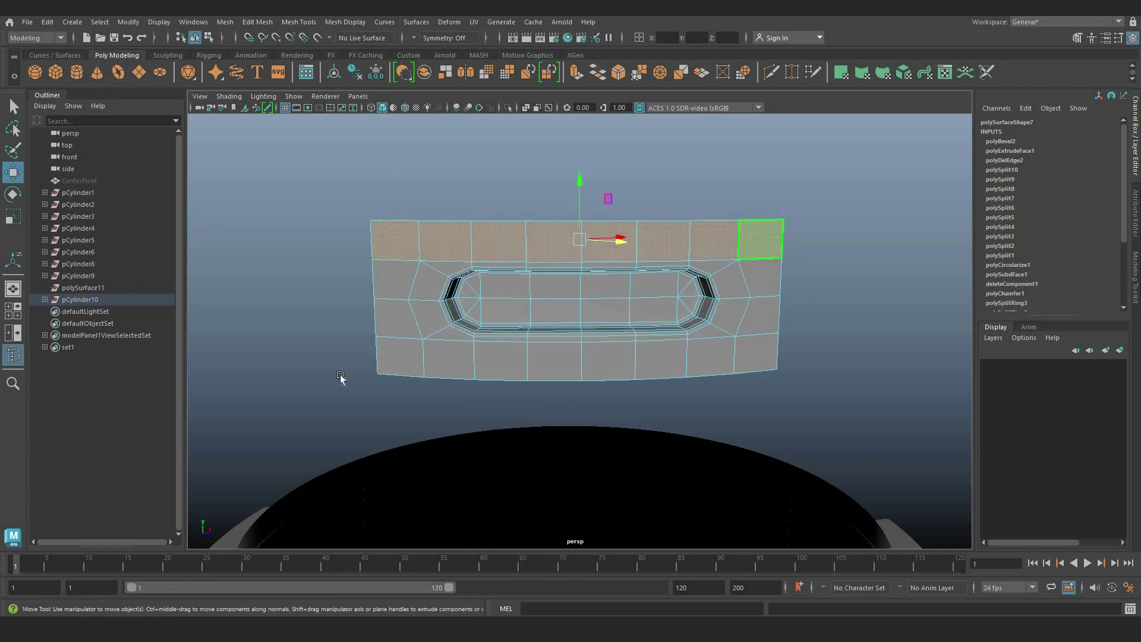
key("Delete")
left_click(384, 355)
double_click(772, 355, "shift")
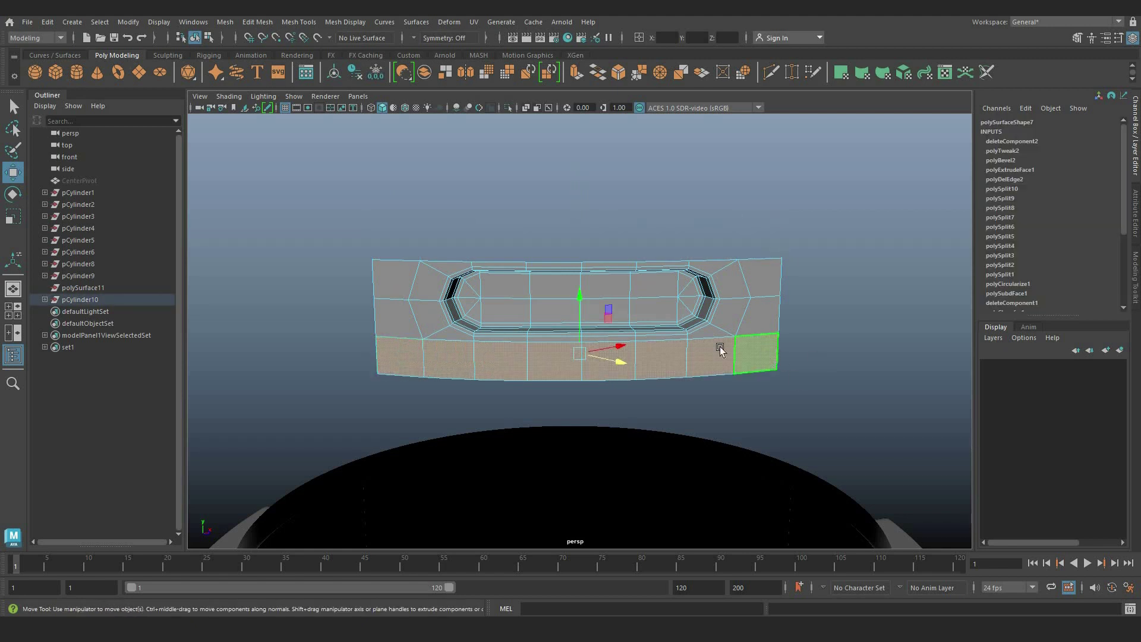
key("Delete")
Step: Move the slotted panel's pivot to the world origin, with X, Y and Z at 0
left_click_drag(686, 336, 631, 275, "alt")
right_click_drag(630, 272, 688, 256)
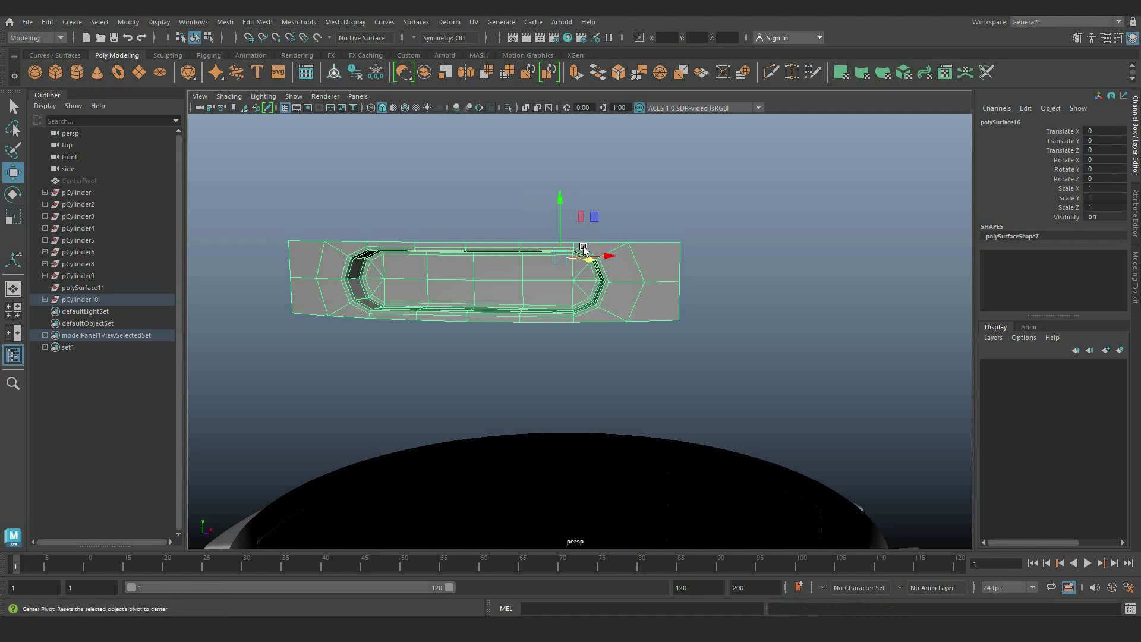
left_click_drag(483, 308, 303, 300, "alt")
key("d")
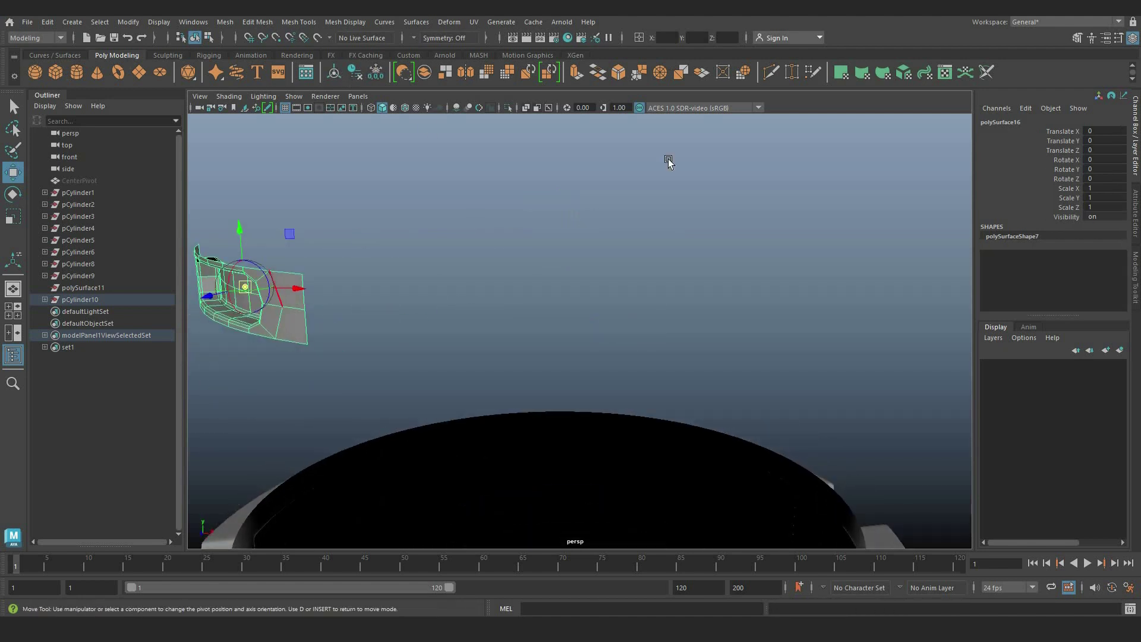
key("space")
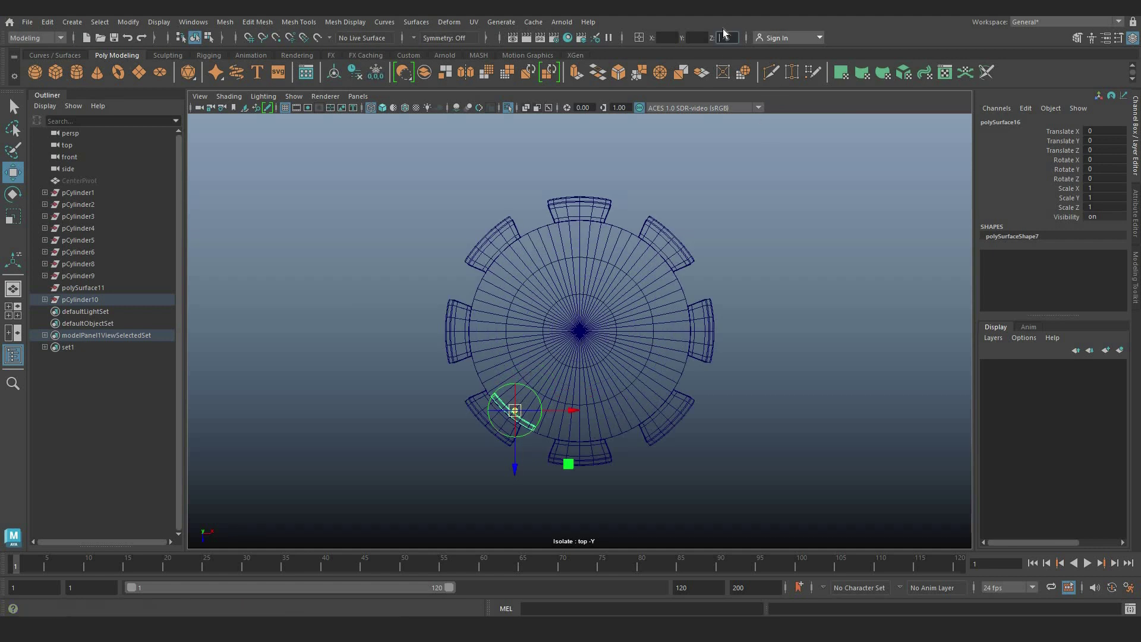
key("Return")
left_click(693, 40)
type("0")
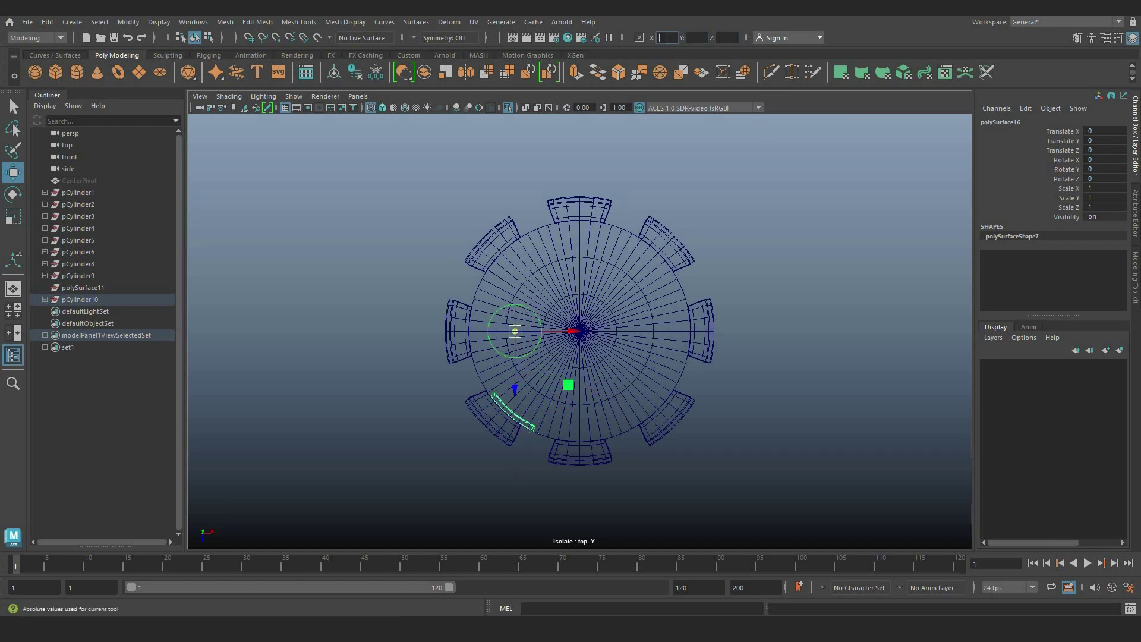
type("0")
key("Return")
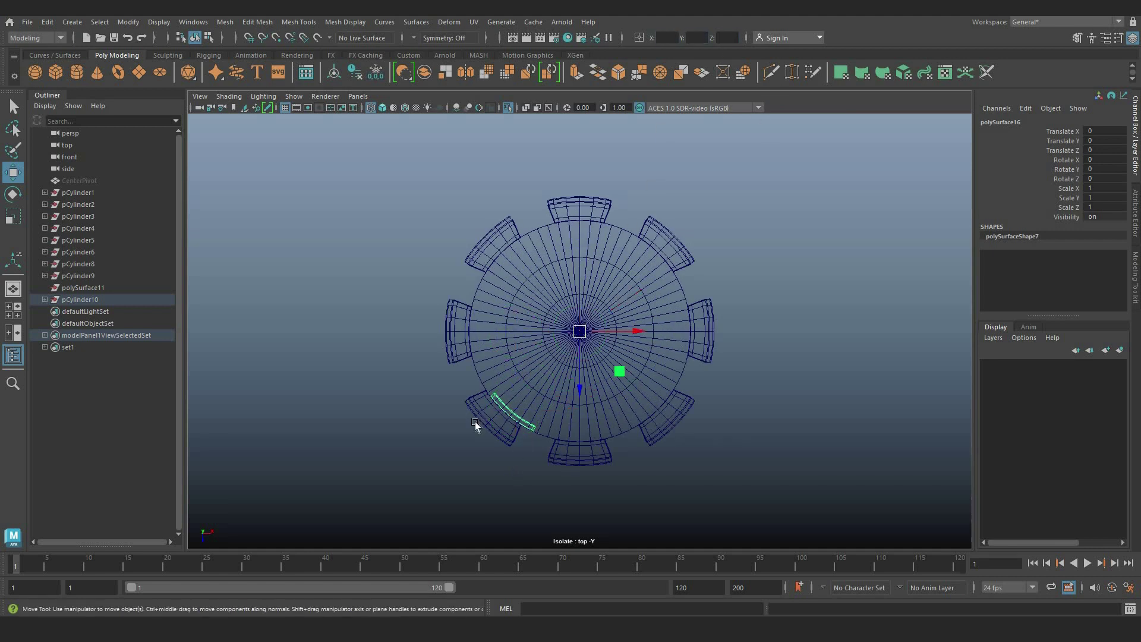
Step: Rotate the slotted segment about -6 degrees around Y, freeze its transformations and delete its history
scroll(477, 461, "up", 3)
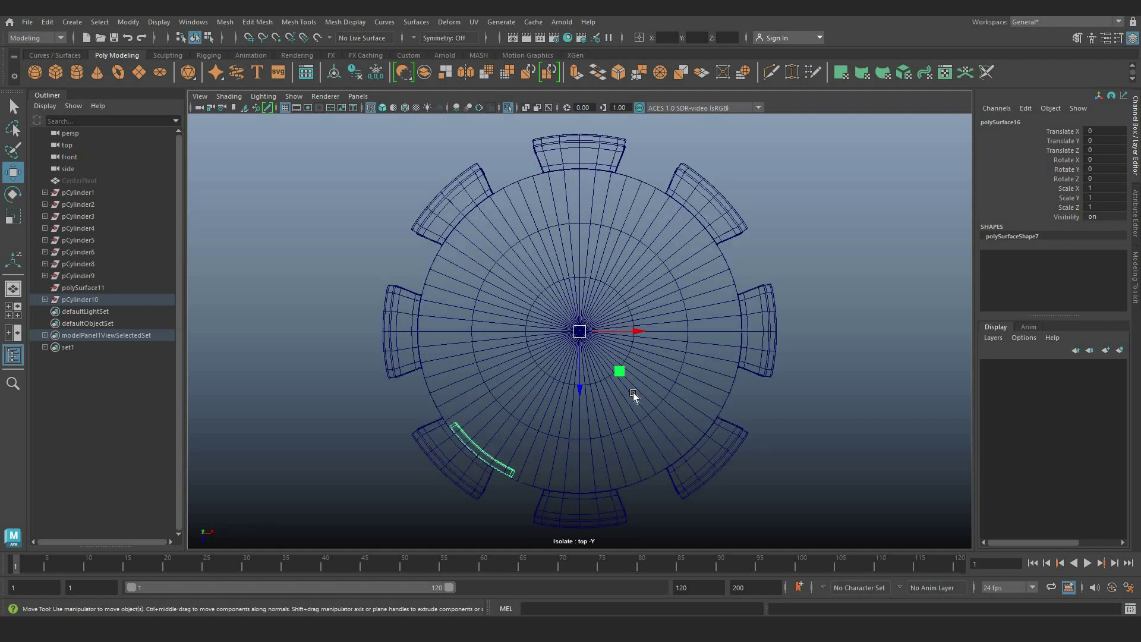
key("e")
left_click_drag(632, 357, 631, 357)
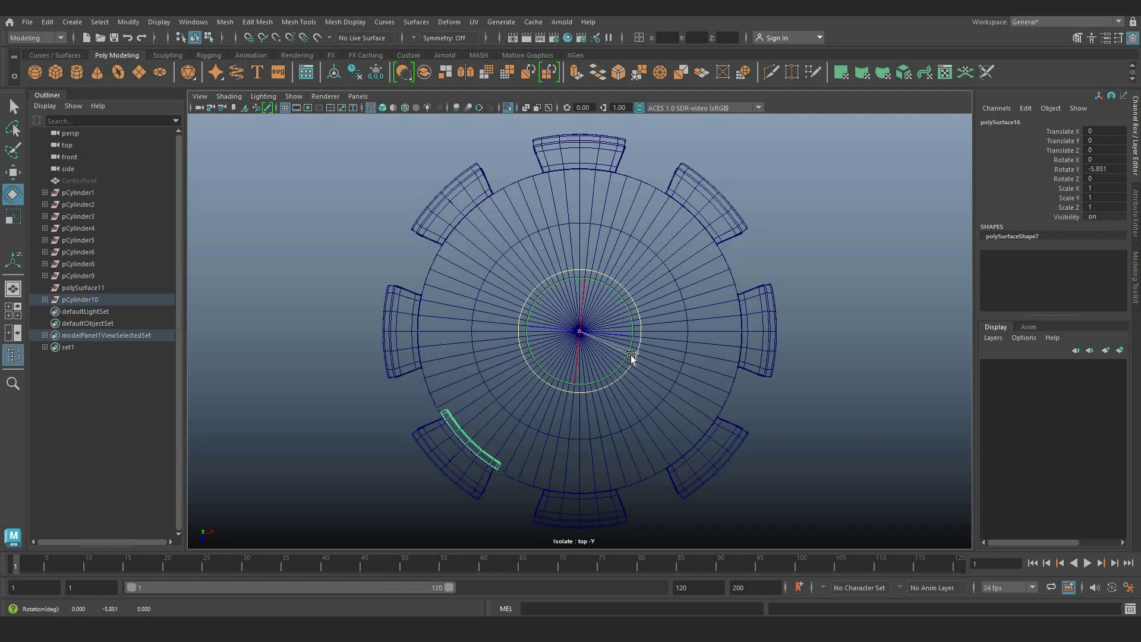
left_click(376, 72)
left_click(357, 76)
key("w")
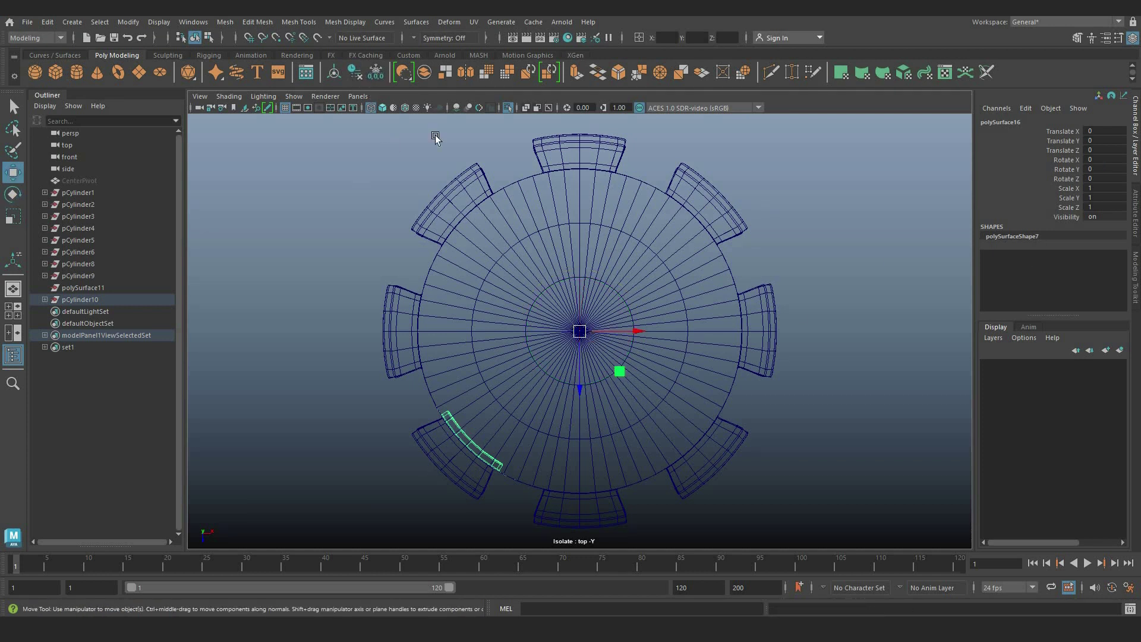
Step: Create 7 instance copies of the segment with Duplicate Special, rotated 45 degrees around Y each
left_click(47, 21)
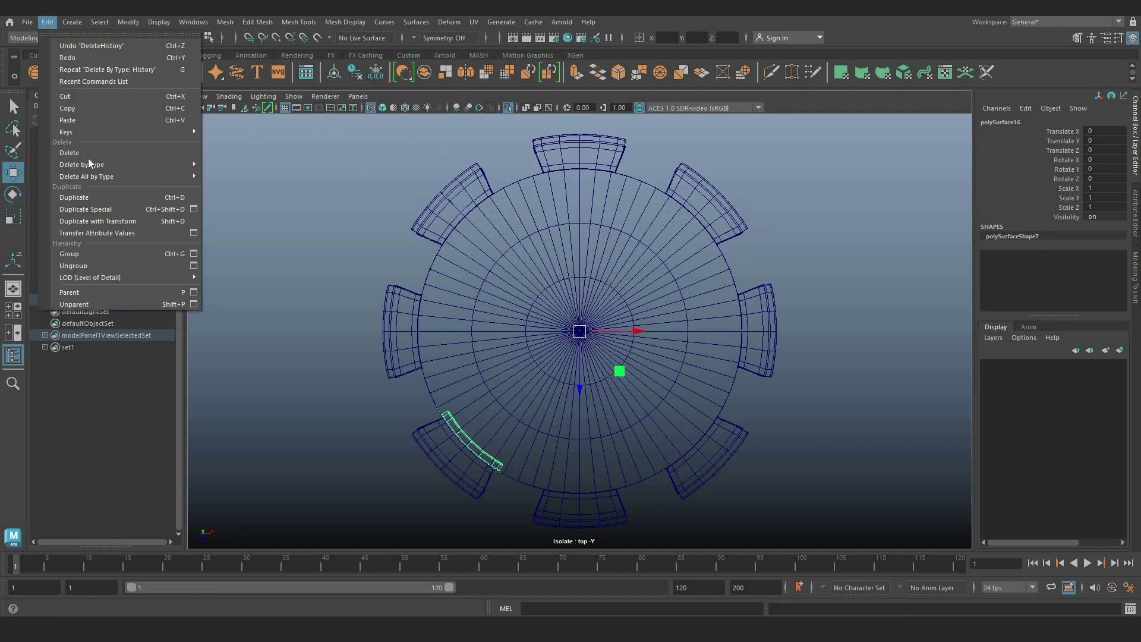
left_click(194, 209)
double_click(191, 347)
left_click(155, 372)
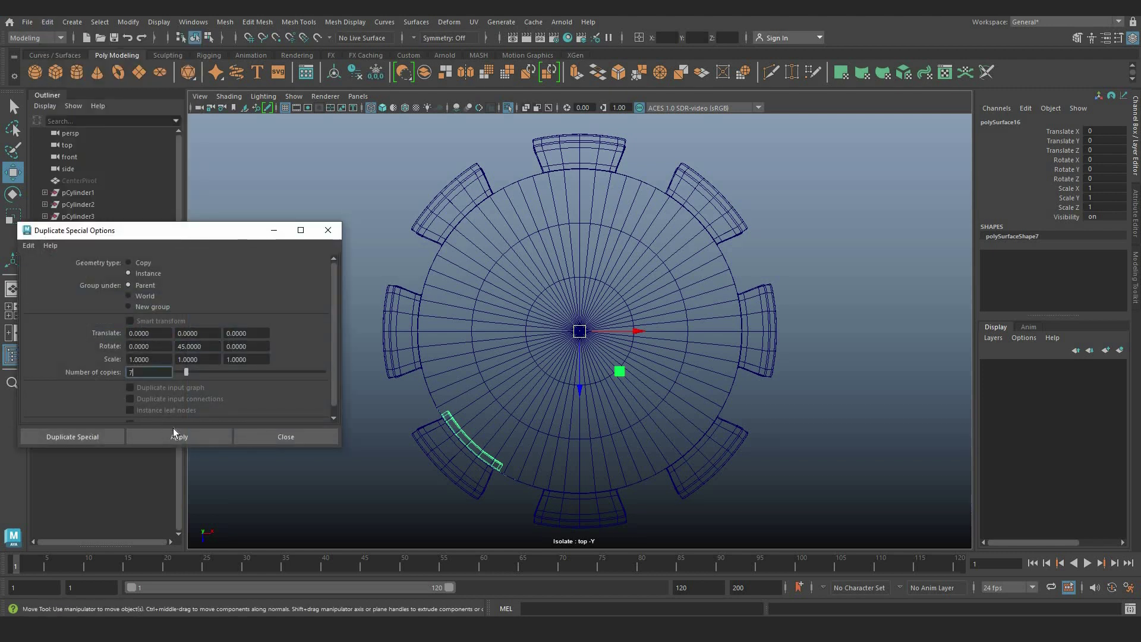
left_click(173, 436)
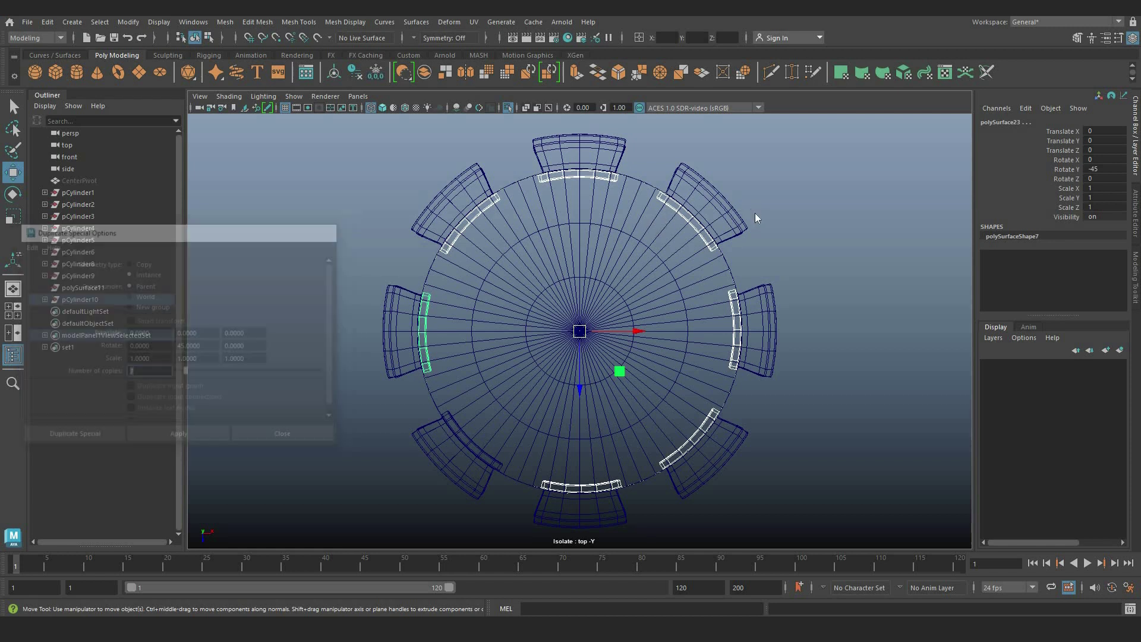
Step: Combine all eight slotted segments into one ring mesh, centring its pivot and deleting its history
key("space")
key("space")
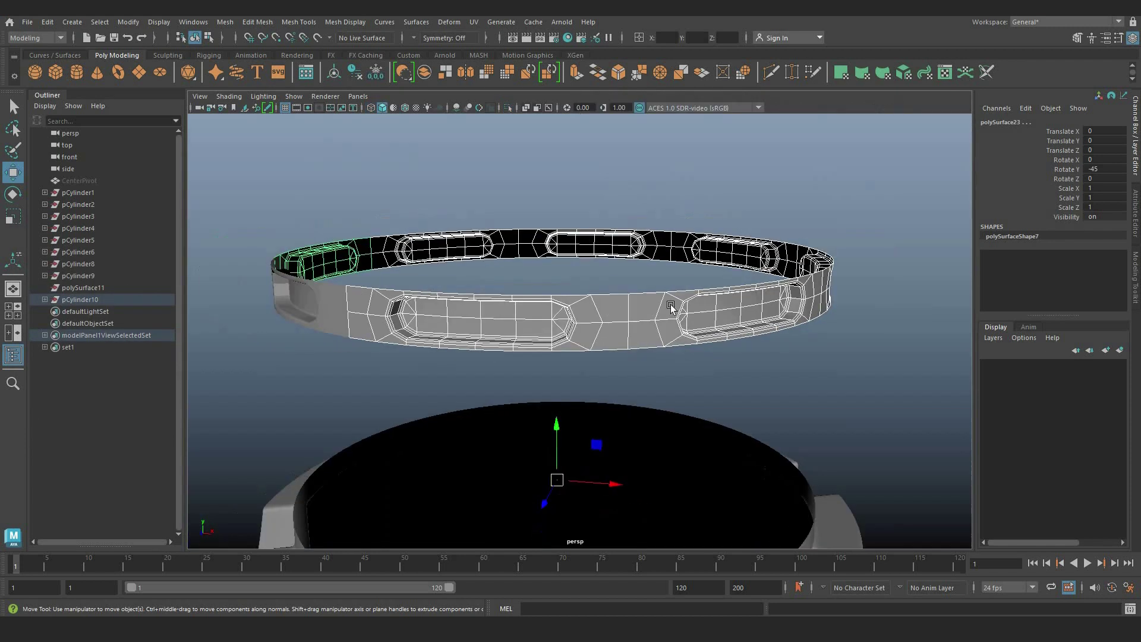
left_click_drag(535, 279, 498, 288, "alt")
left_click(433, 217)
scroll(420, 268, "down", 4)
left_click_drag(319, 210, 799, 343)
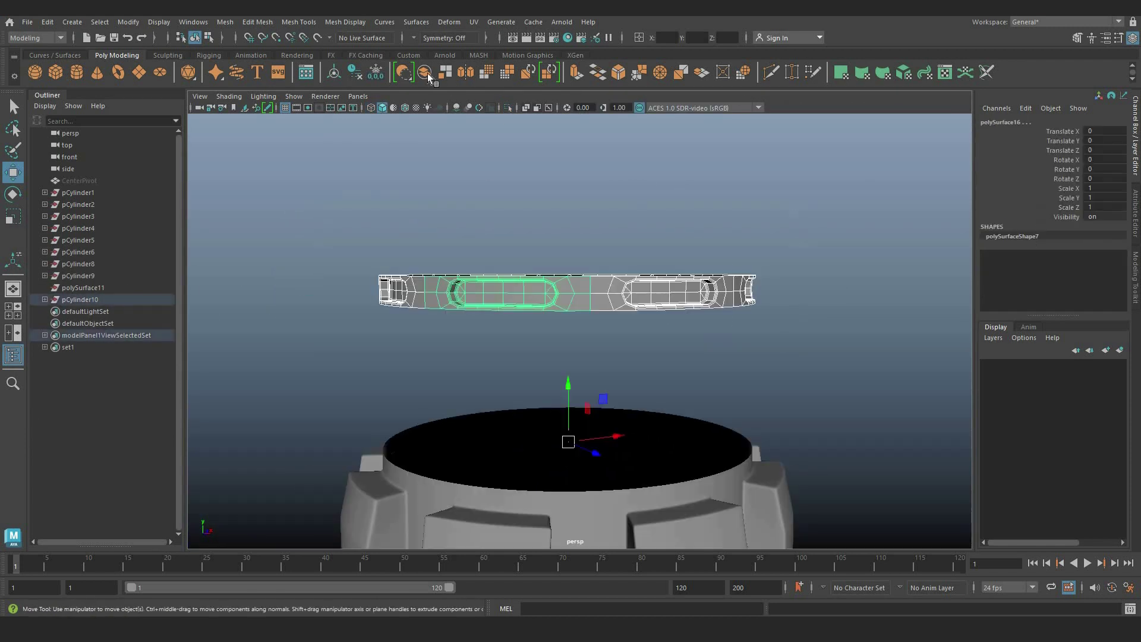
left_click(358, 73)
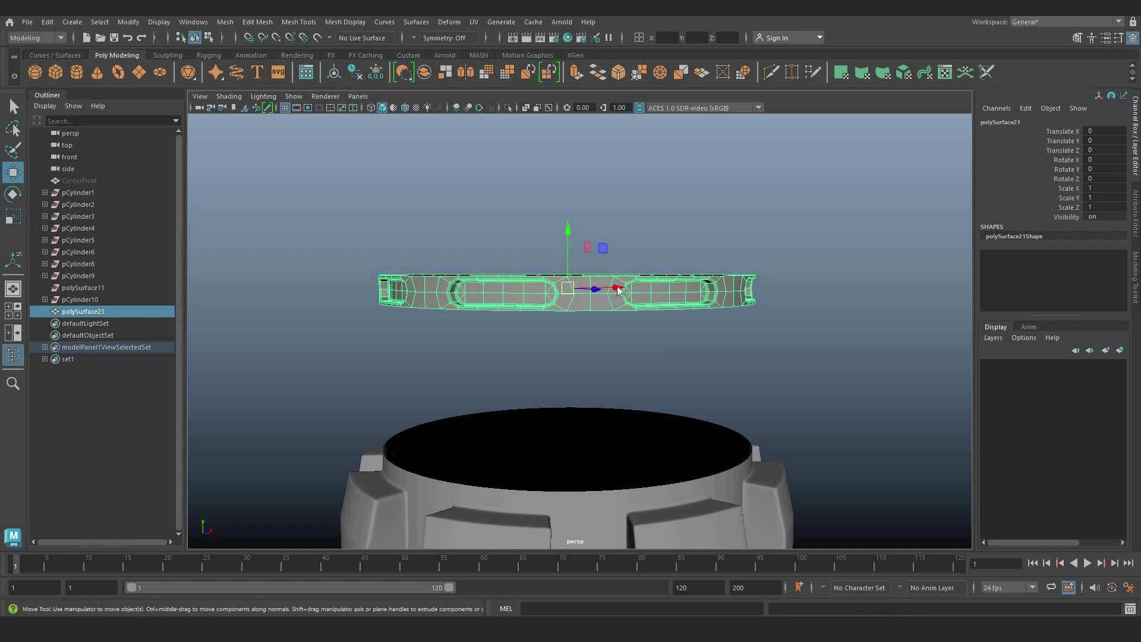
Step: Merge all the ring's overlapping vertices with a distance threshold of 0.001
right_click_drag(640, 279, 583, 296)
left_click_drag(312, 208, 854, 362)
right_click_drag(849, 308, 925, 247, "shift")
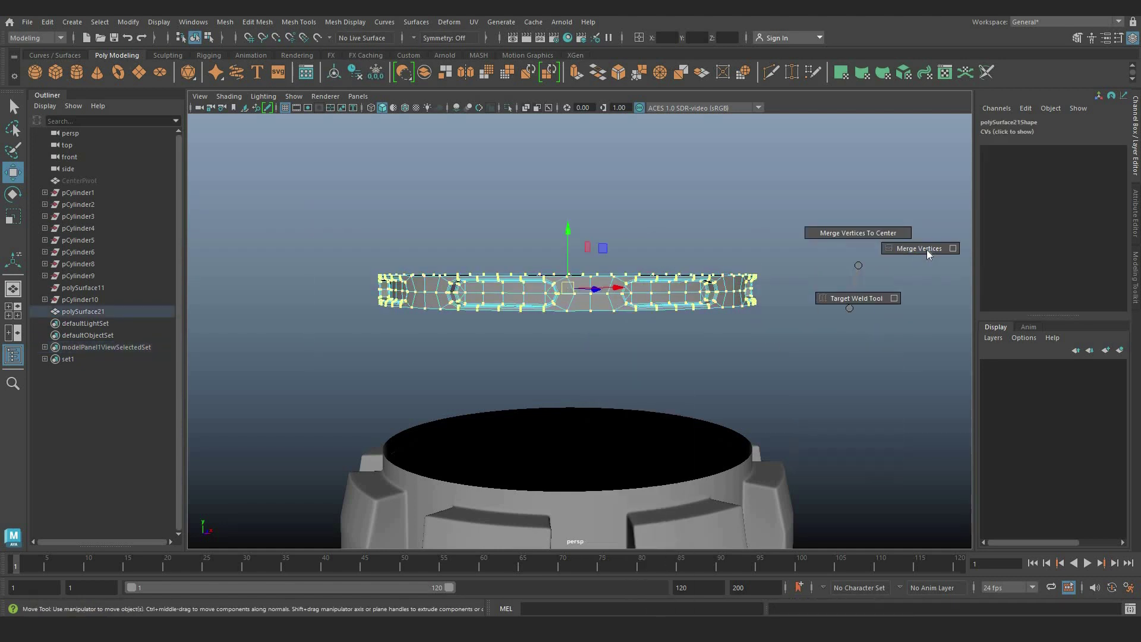
scroll(655, 264, "up", 2)
right_click_drag(656, 263, 713, 221)
key("q")
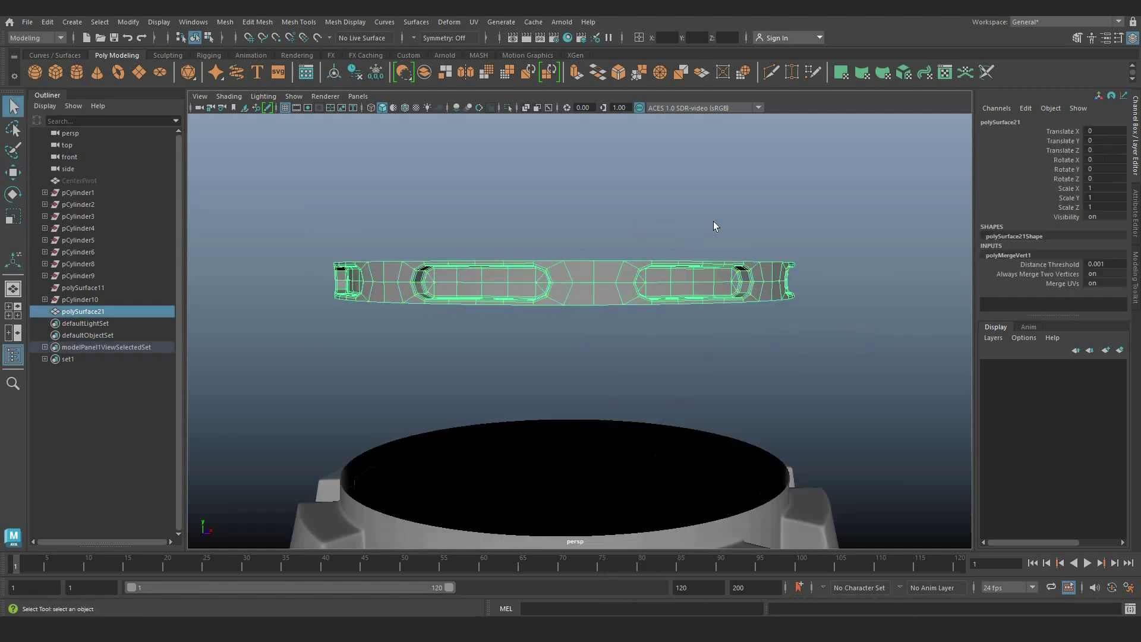
Step: Switch the slotted ring to smooth preview and examine its slots and segment seams from several angles
left_click(713, 222)
scroll(637, 287, "down", 2)
left_click_drag(637, 287, 662, 315, "alt")
left_click(716, 268)
key("3")
left_click(768, 219)
left_click(537, 333)
left_click(636, 356)
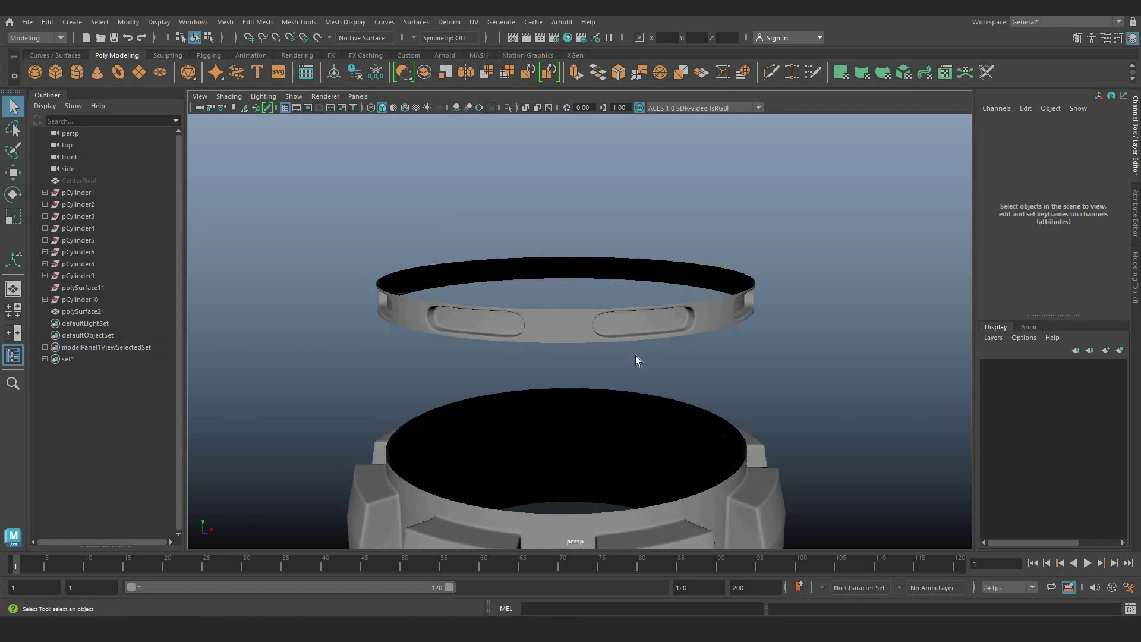
left_click(561, 343)
left_click(562, 355)
scroll(556, 332, "up", 2)
left_click_drag(556, 333, 620, 329, "alt")
left_click(671, 333)
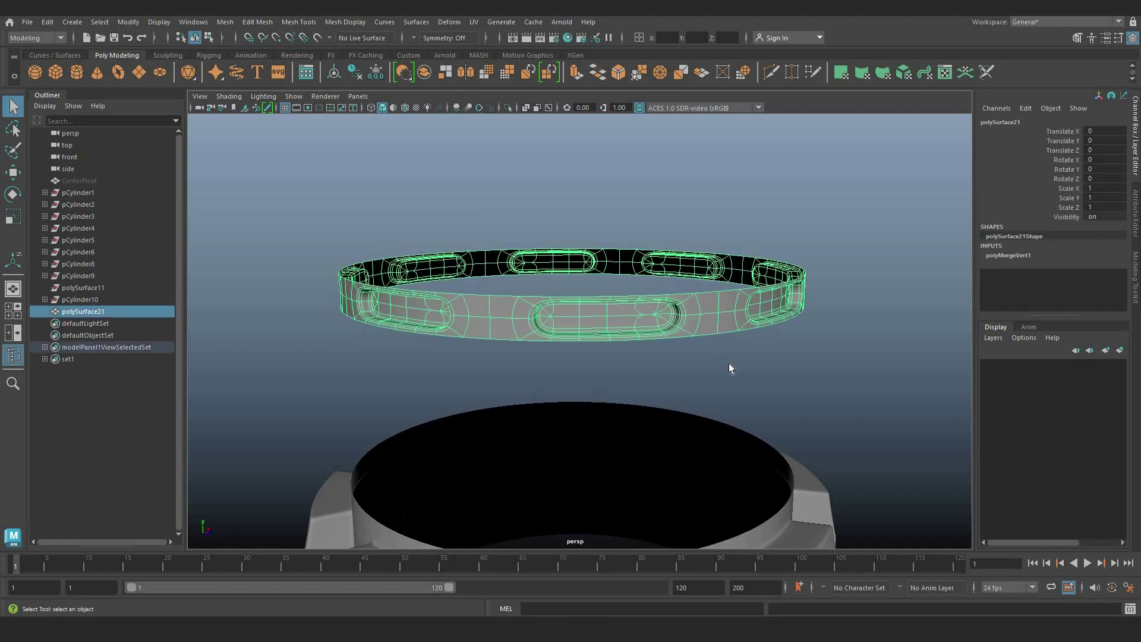
left_click(695, 359)
left_click_drag(695, 360, 627, 305, "alt")
Step: Snap the ring's pivot to a vertex on its upper edge between two slots
left_click(626, 304)
key("w")
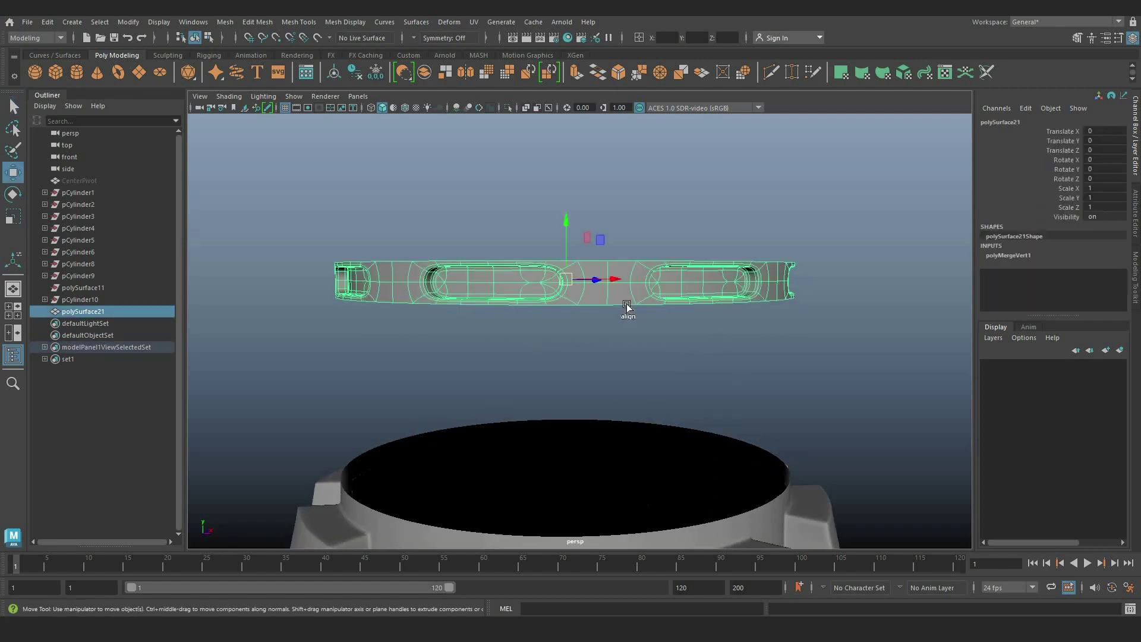
left_click_drag(569, 276, 609, 258)
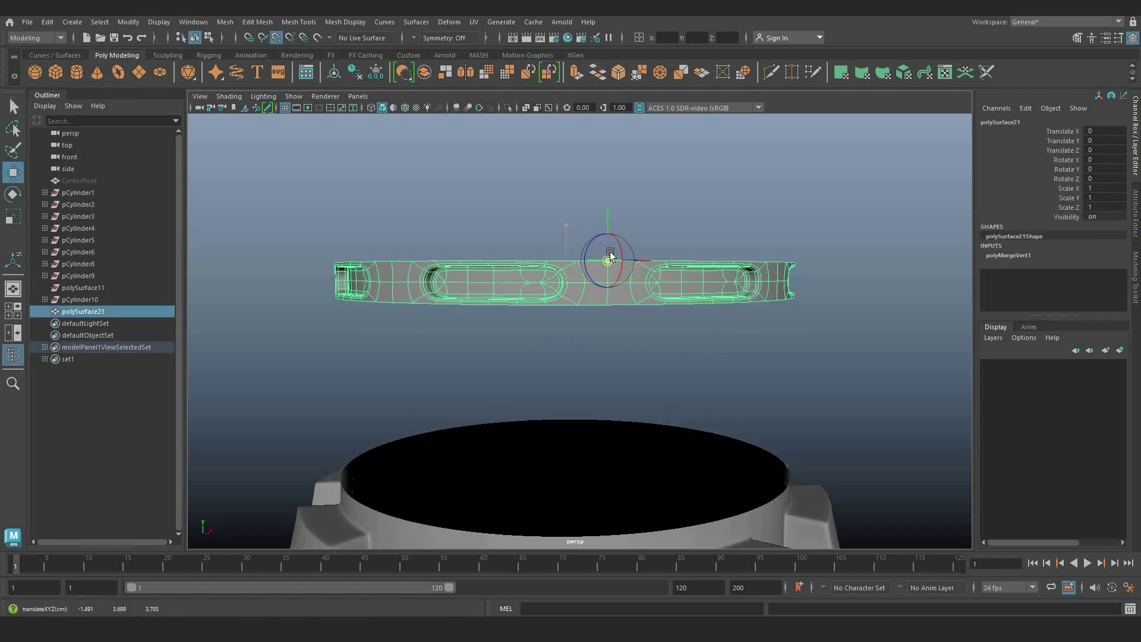
key("d")
Step: Duplicate the slotted ring and snap the copy directly beneath the original, at Translate Y -0.575
key("ctrl+d")
left_click_drag(610, 214, 647, 218)
scroll(646, 304, "up", 5)
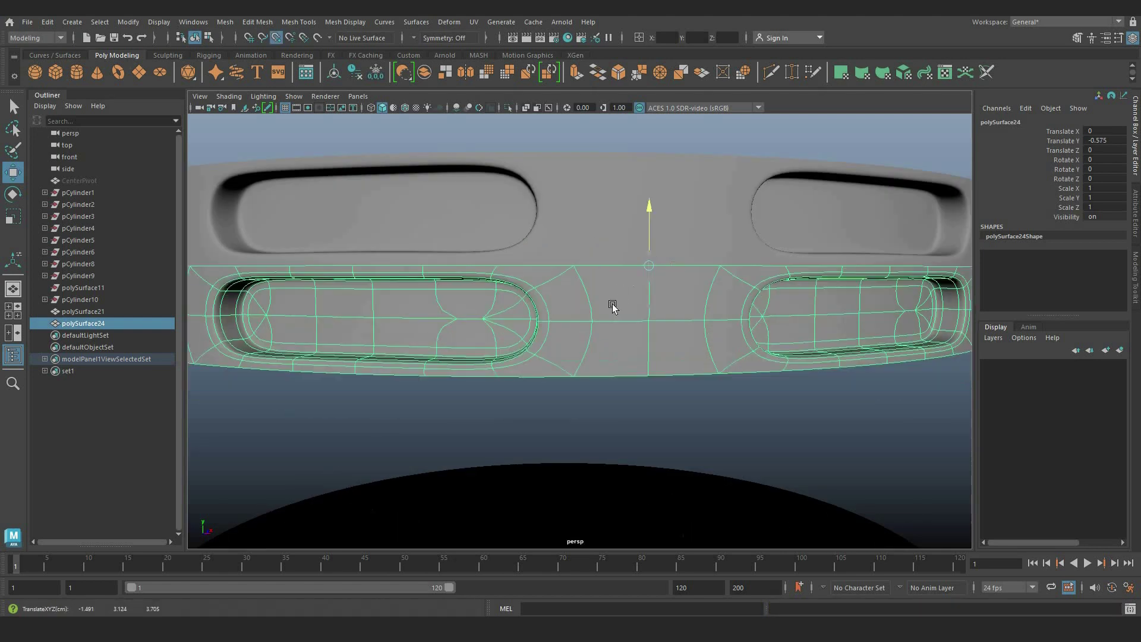
Step: Show wireframe over the shaded models and look closer at the two stacked slotted rings
scroll(611, 305, "down", 5)
left_click(405, 109)
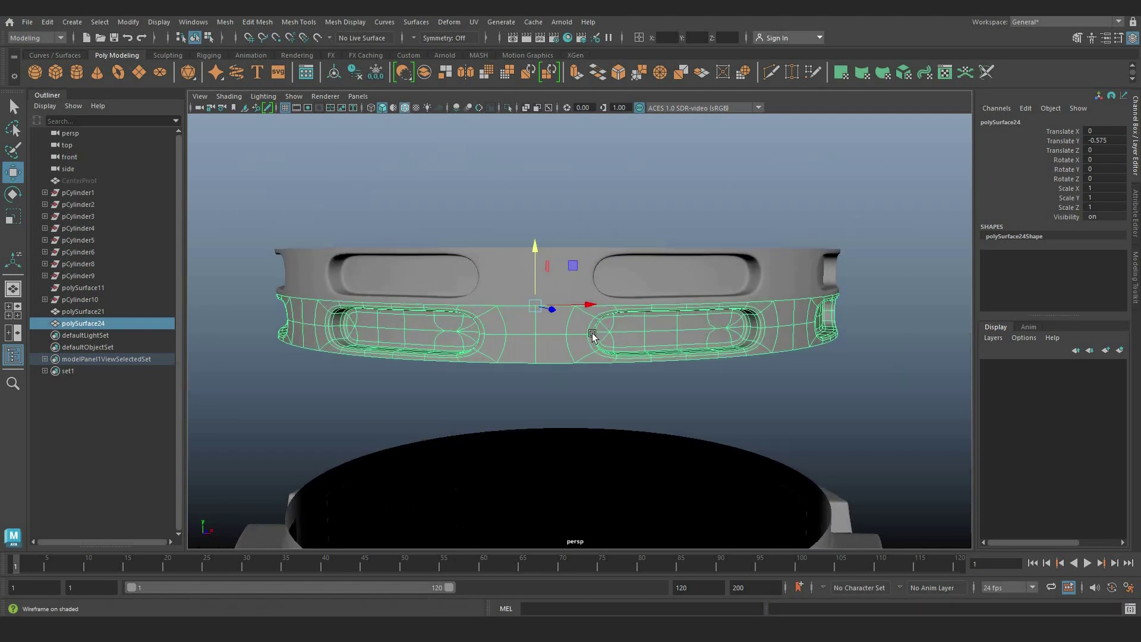
scroll(590, 331, "up", 5)
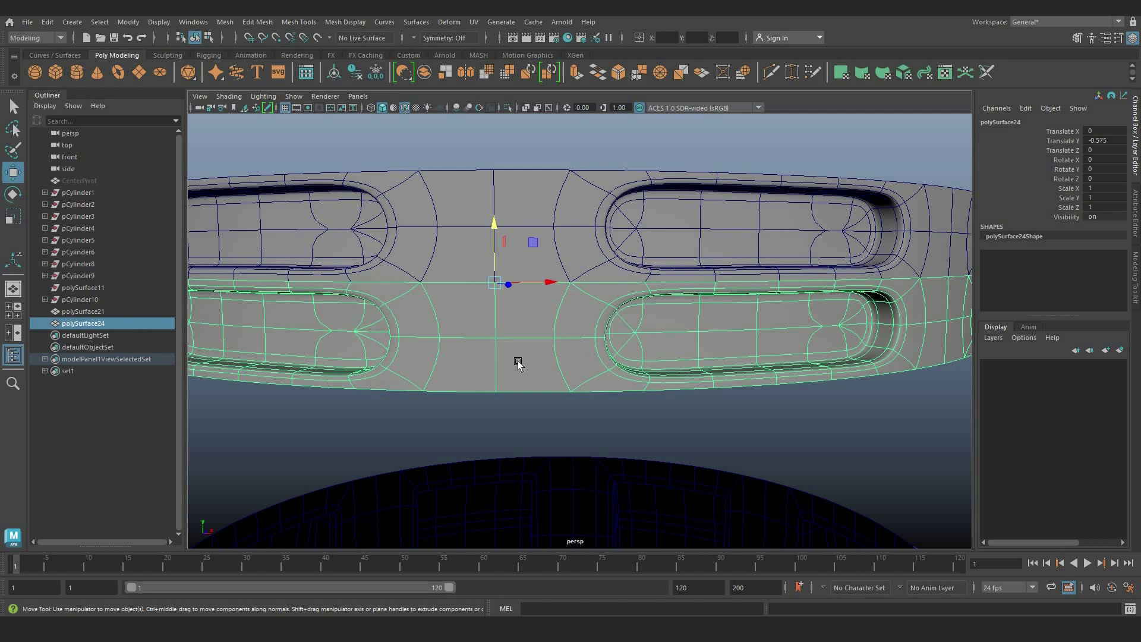
Step: Freeze the lower slotted ring's transformations and centre its pivot on the ring
key("e")
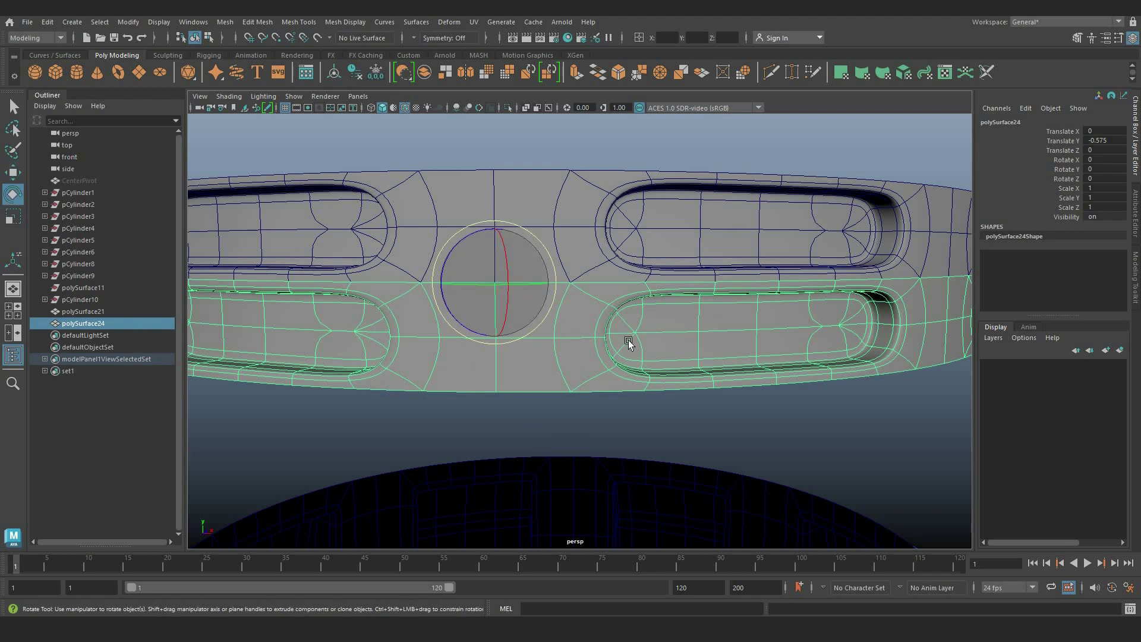
scroll(629, 338, "down", 5)
left_click(360, 73)
left_click(375, 73)
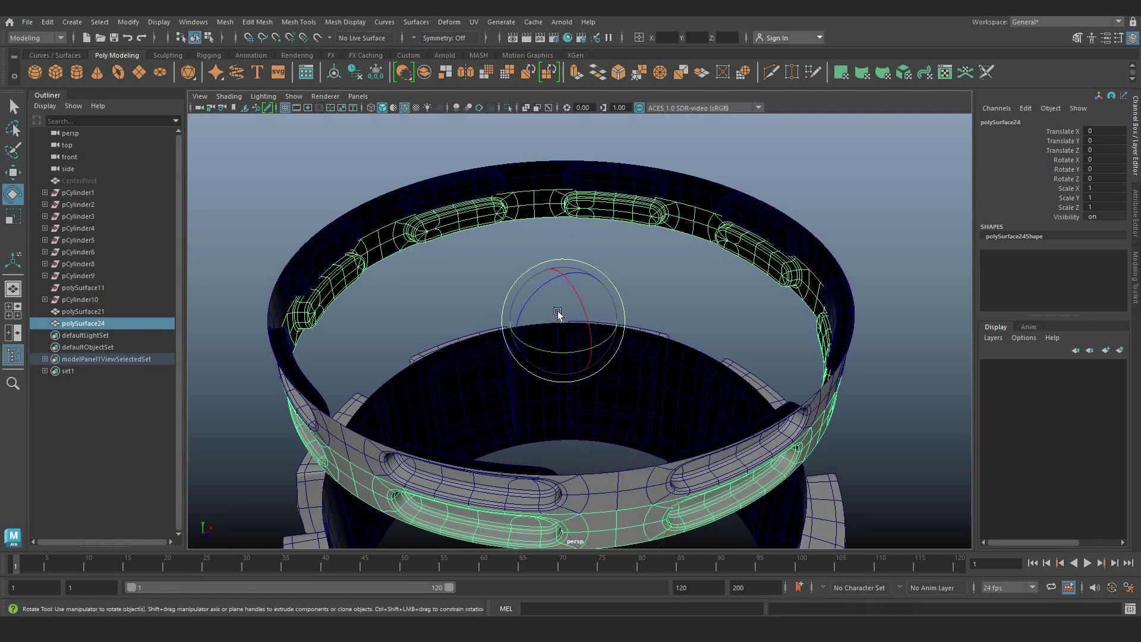
Step: Rotate the lower ring about its vertical axis, setting Rotate Y to 22.5 so its slots stagger against the upper row
left_click_drag(561, 366, 576, 308, "alt")
scroll(548, 315, "up", 5)
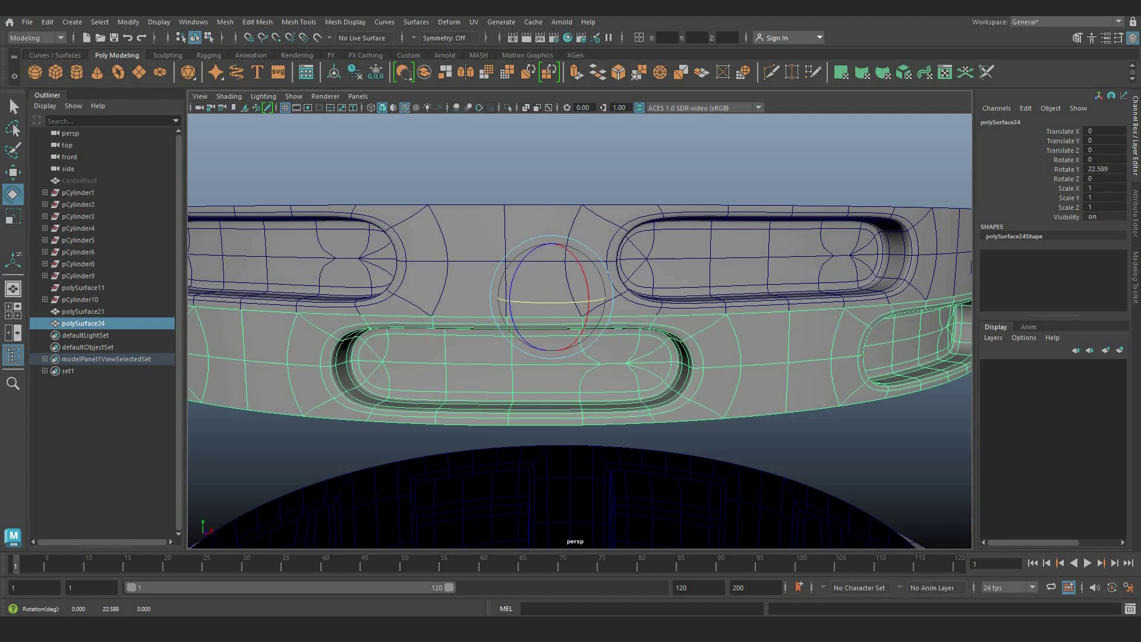
left_click(1108, 170)
type("22.5")
key("Return")
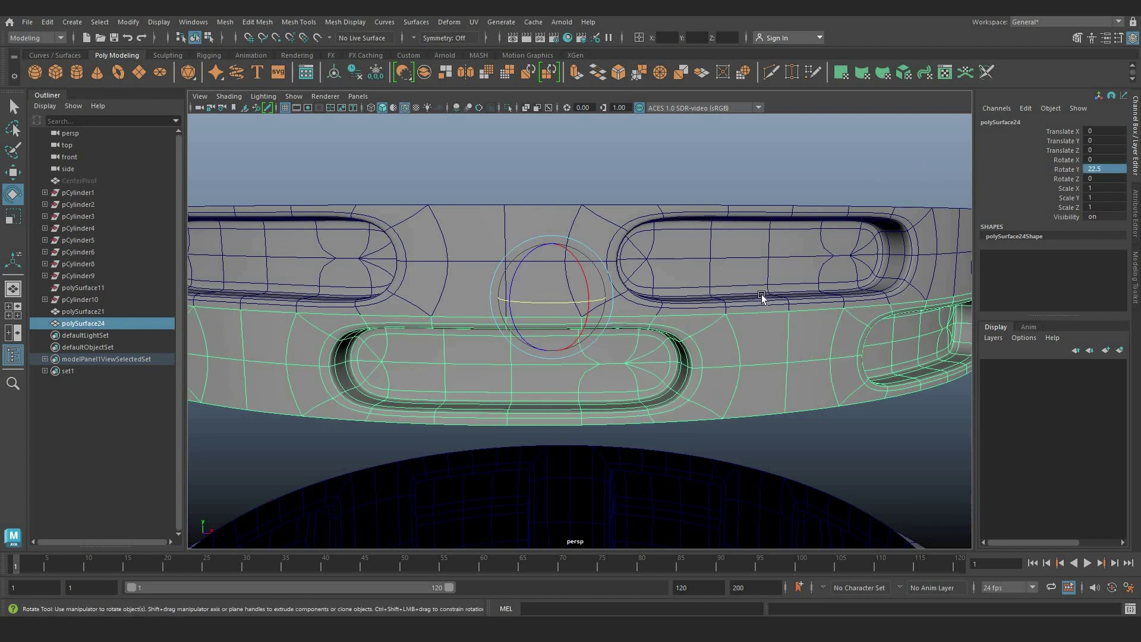
scroll(761, 300, "down", 5)
left_click_drag(758, 309, 790, 361, "alt")
scroll(732, 387, "up", 2)
left_click(792, 362)
scroll(336, 234, "down", 2)
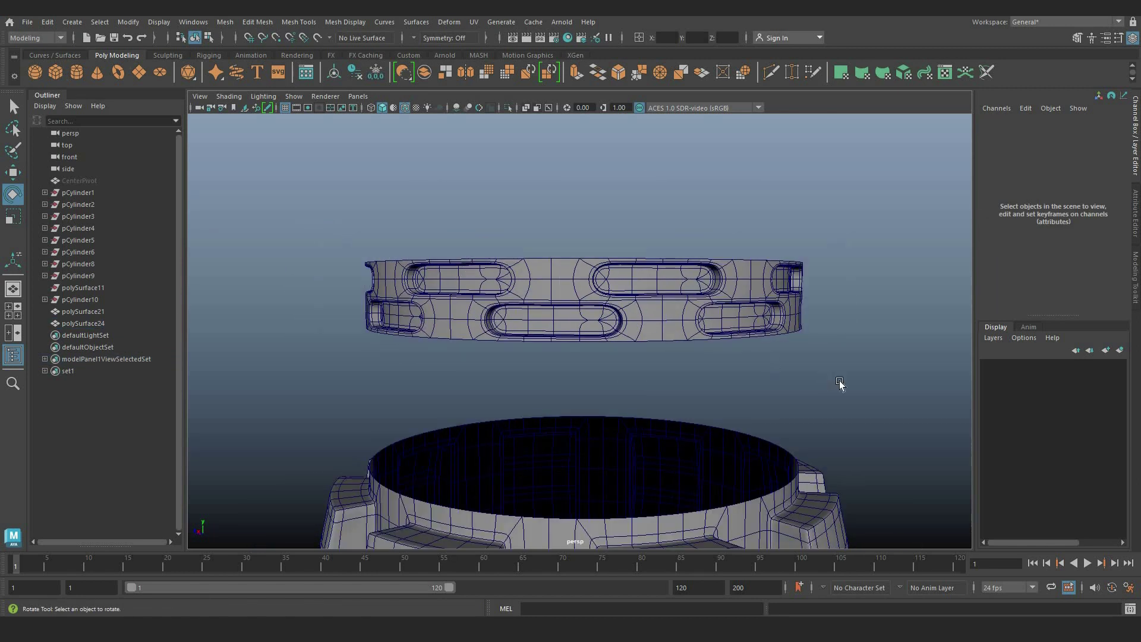
Step: Combine the two slotted rings into one mesh and merge all its vertices with a distance threshold of 0.001
left_click_drag(845, 384, 311, 211)
left_click(423, 73)
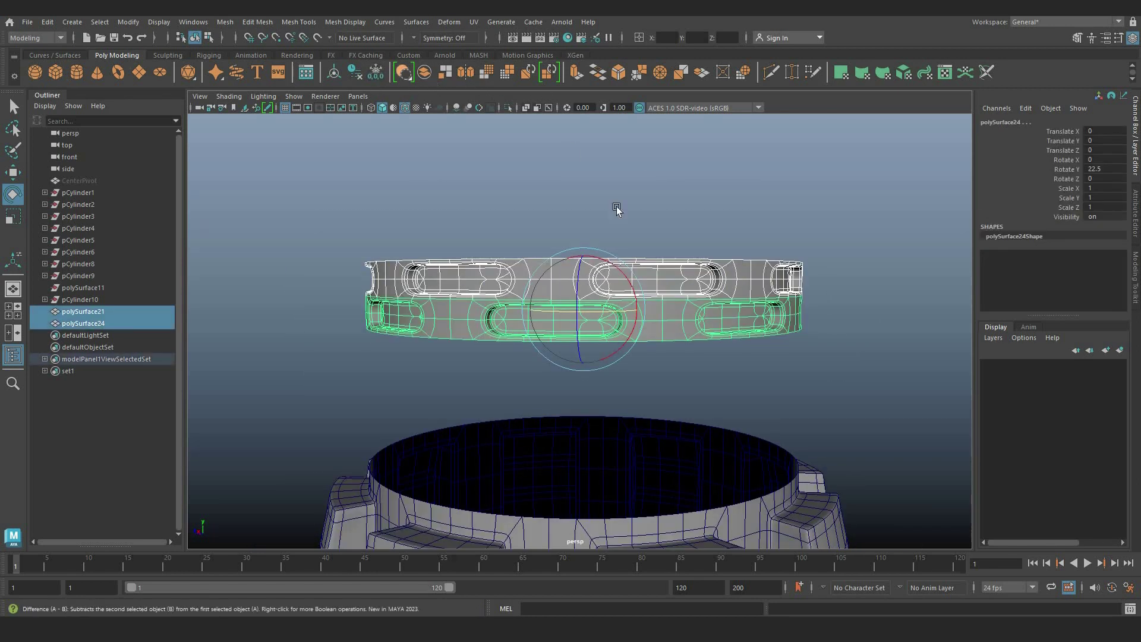
right_click_drag(530, 275, 469, 275)
left_click_drag(793, 367, 286, 185)
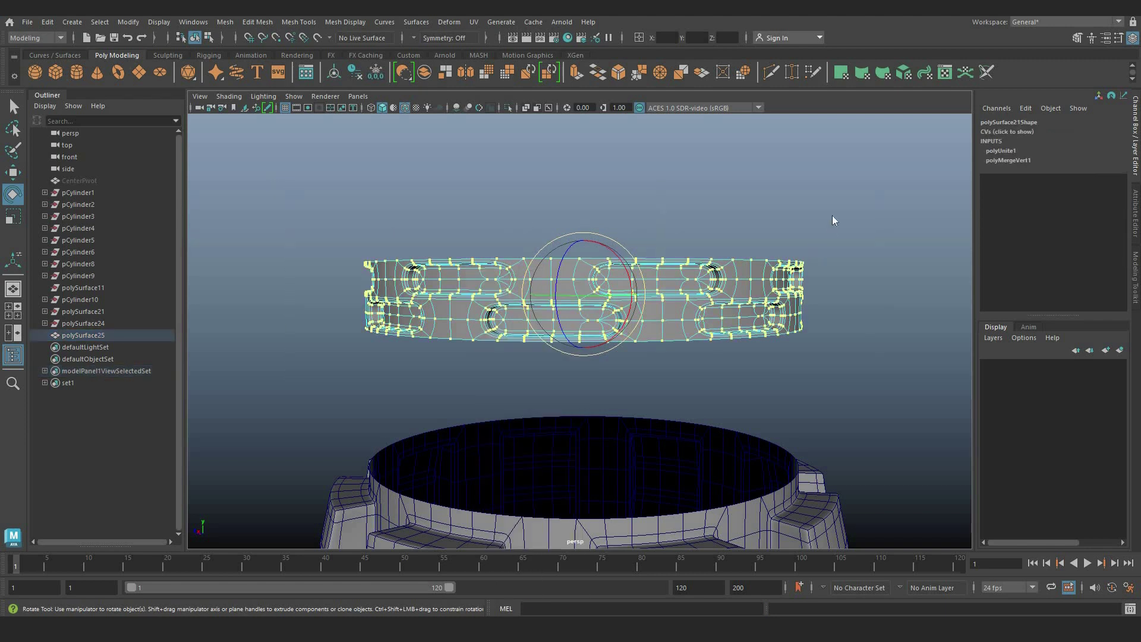
right_click_drag(832, 215, 713, 271, "shift")
scroll(590, 249, "up", 6)
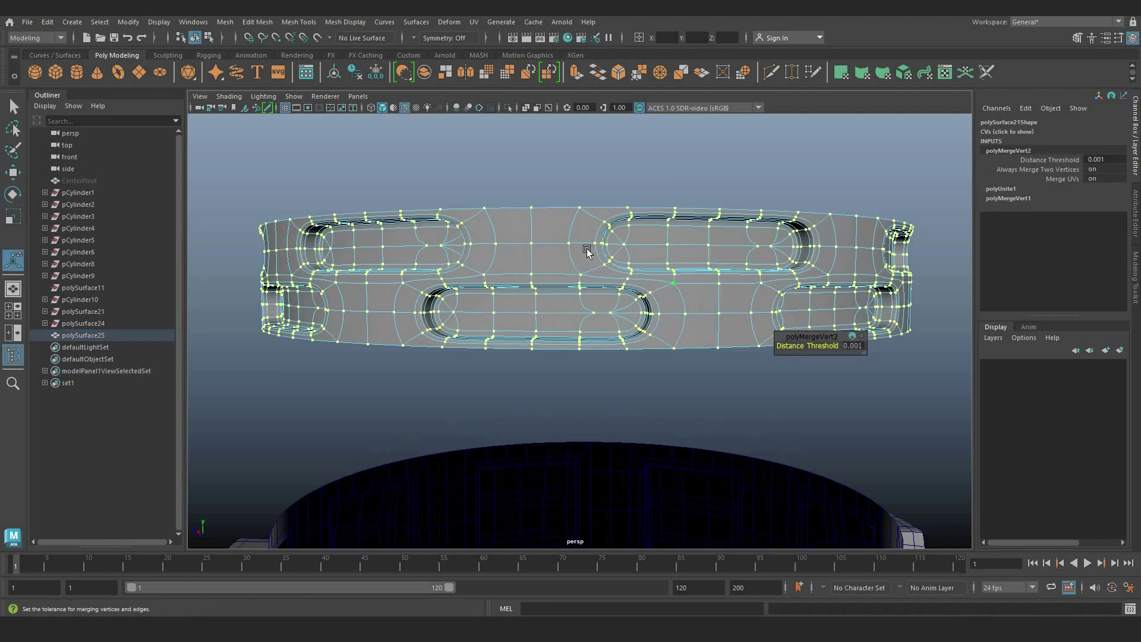
left_click_drag(538, 259, 662, 258, "alt")
scroll(662, 259, "down", 5)
Step: Return the combined double-row ring to object mode and turn off the wireframe overlay on shaded models
key("q")
right_click_drag(591, 320, 625, 285)
left_click(393, 136)
scroll(391, 133, "up", 1)
key("ctrl+z")
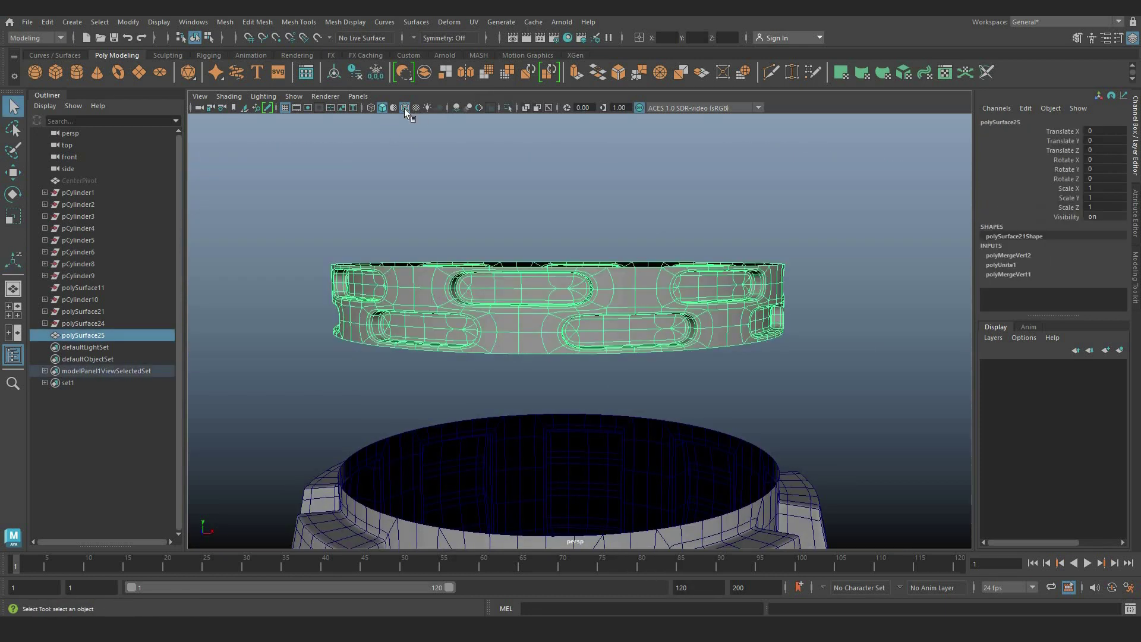
left_click(405, 107)
left_click(465, 139)
key("ctrl+z")
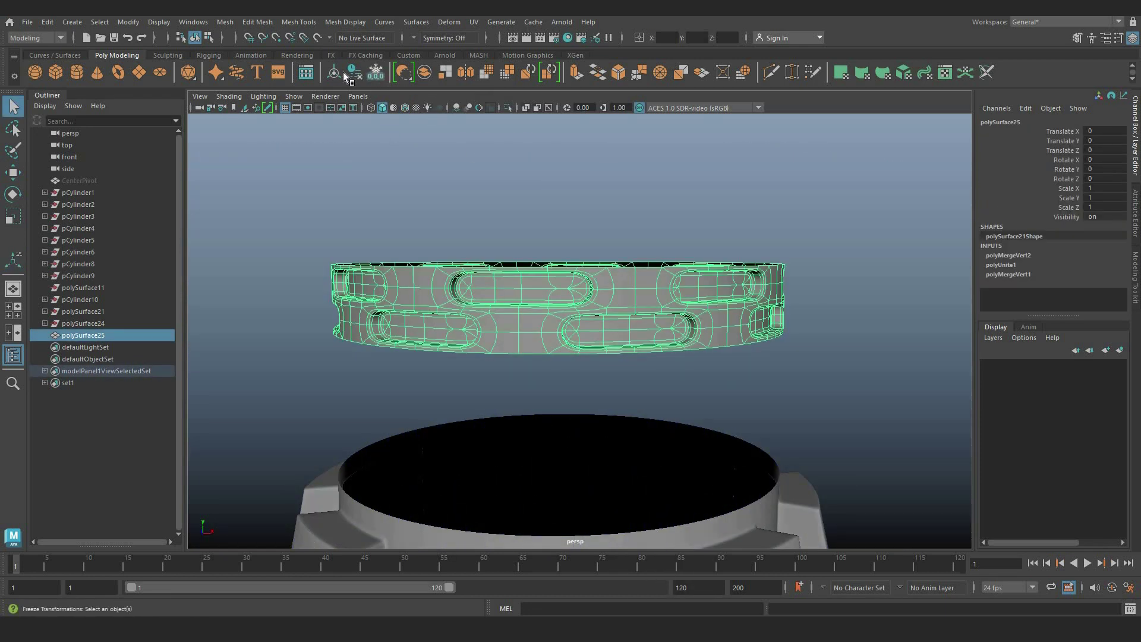
Step: Delete the double-row ring's history and snap its pivot to a vertex on its upper edge between two slots
left_click(335, 73)
left_click(355, 72)
key("w")
left_click(612, 286)
left_click(611, 287)
key("d")
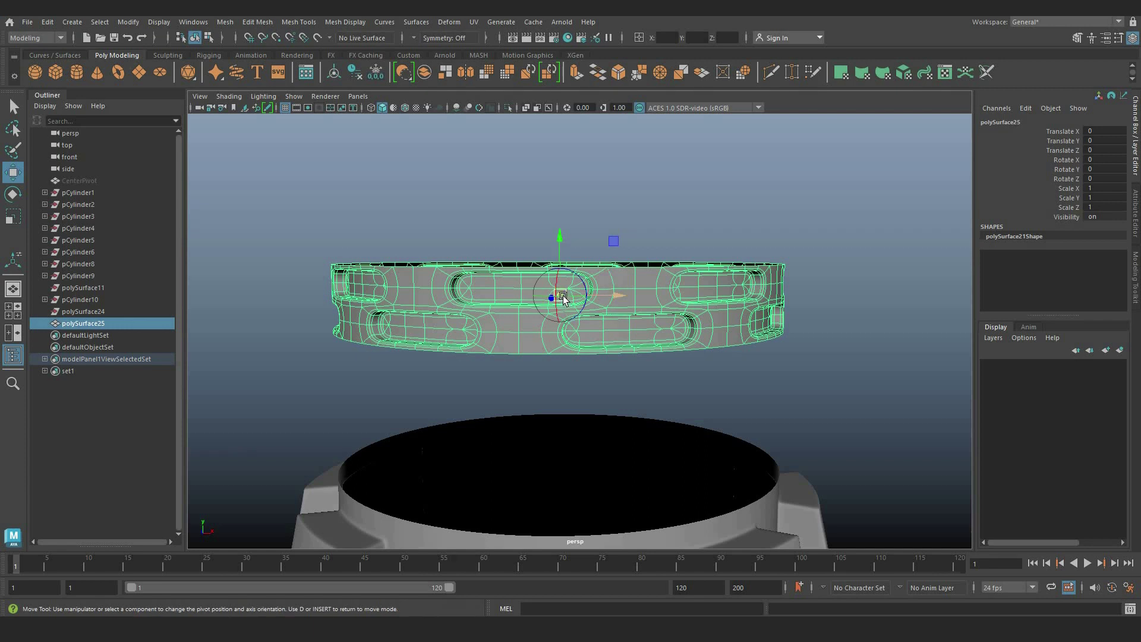
left_click(635, 262)
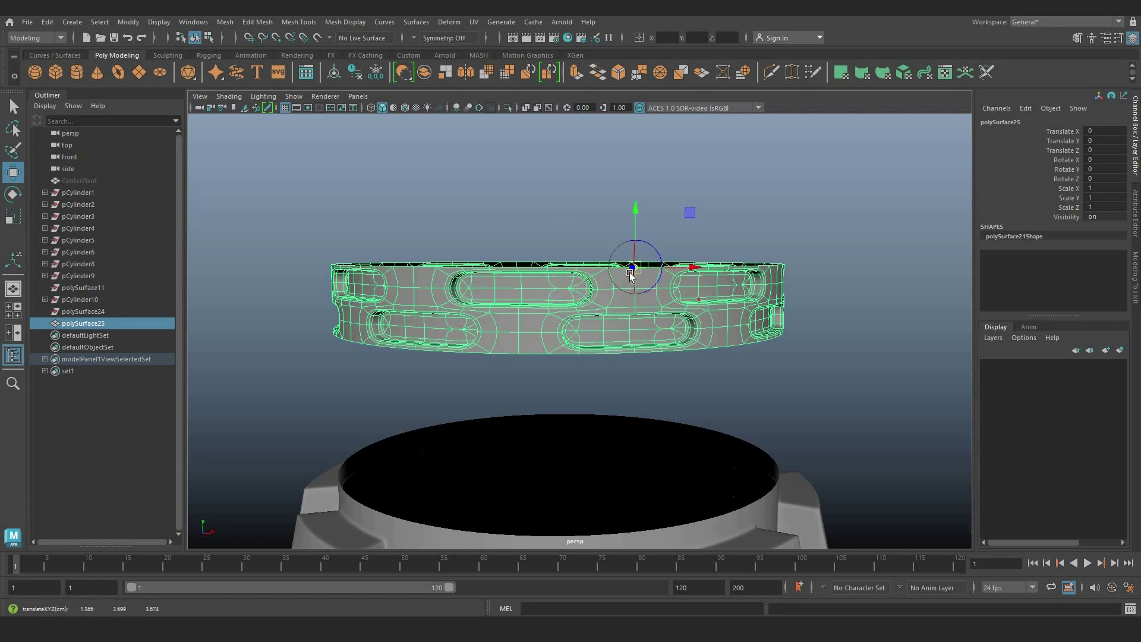
Step: Duplicate the double-row ring directly beneath itself at Translate Y -1.15, and repeat the offset for a third section
left_click_drag(632, 275, 471, 142, "alt")
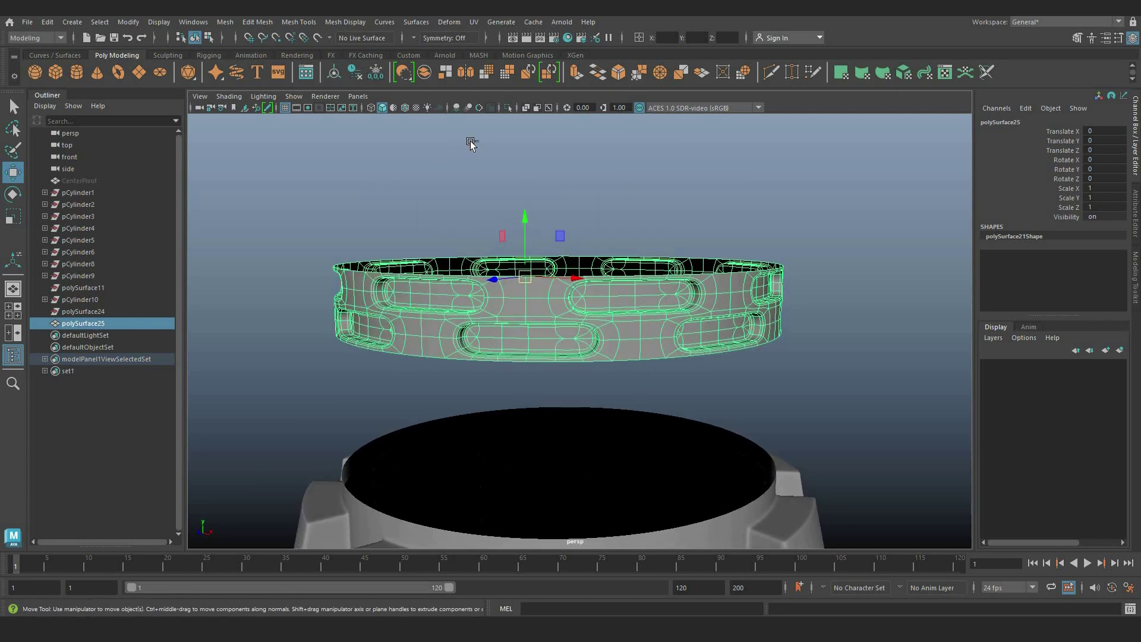
key("ctrl+d")
middle_click_drag(532, 331, 535, 374)
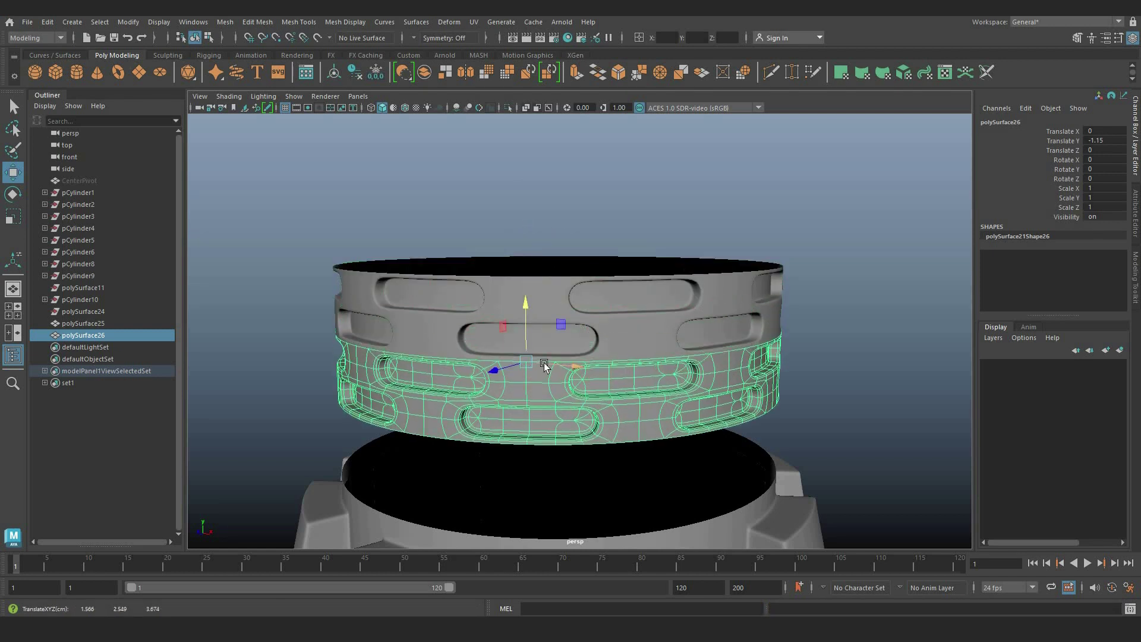
key("shift+d")
Step: Raise the three stacked double-row sections clear of the base and combine them into one mesh
scroll(678, 291, "down", 3)
left_click_drag(677, 291, 667, 267, "alt")
left_click_drag(656, 222, 756, 397)
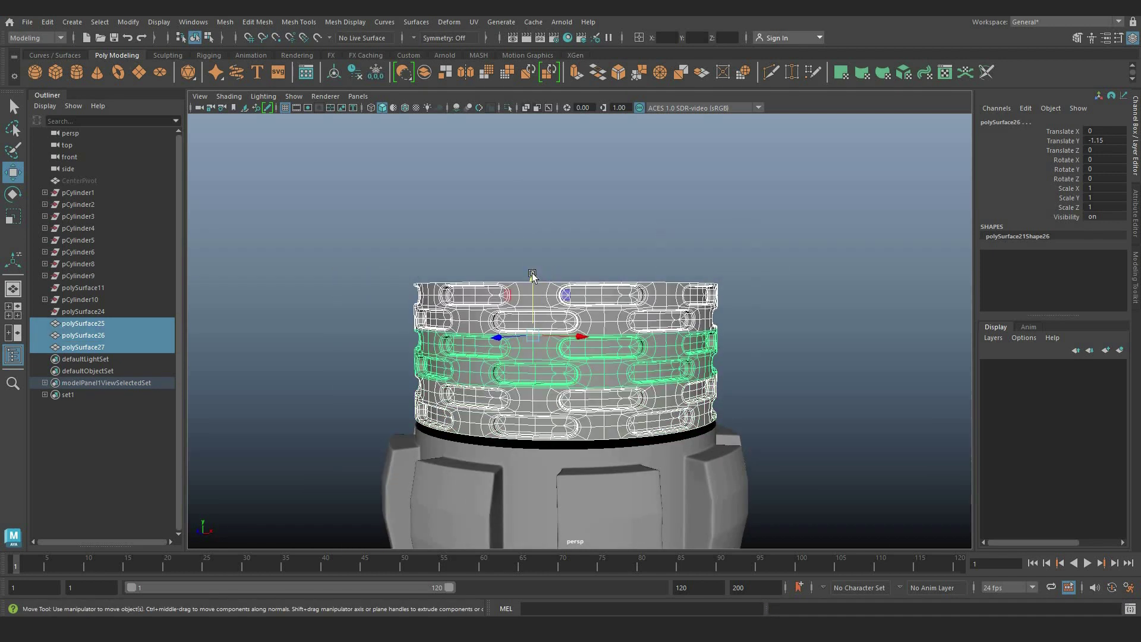
middle_click_drag(685, 235, 559, 155)
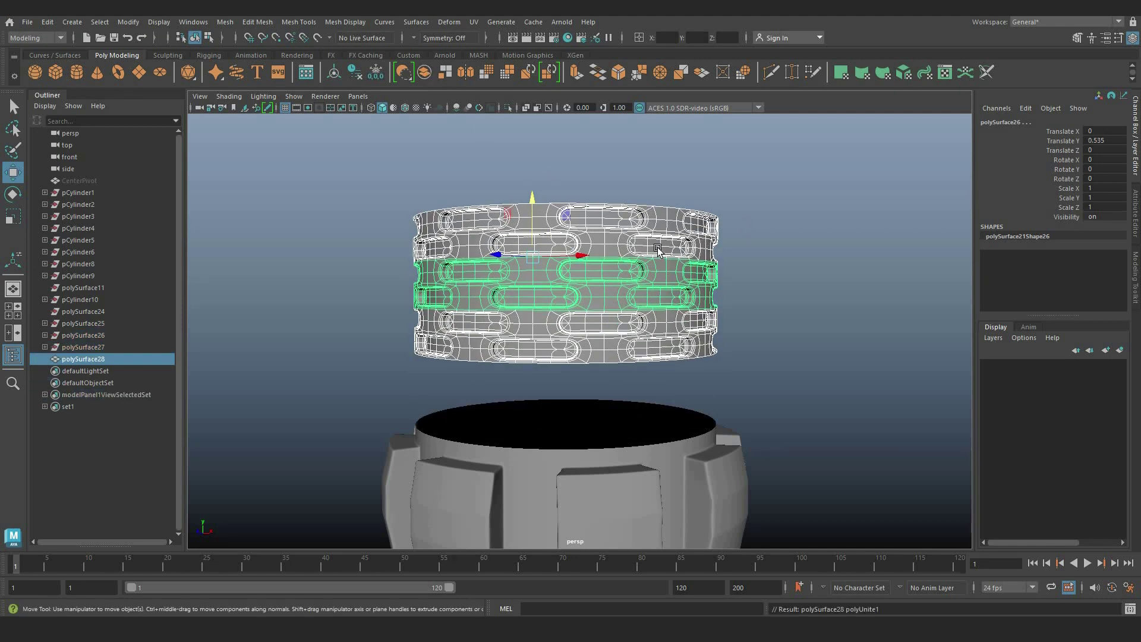
Step: Merge all vertices of the six-row slotted cylinder with a distance threshold of 0.001 and return to object mode
right_click_drag(646, 224, 594, 224)
left_click_drag(324, 178, 780, 389)
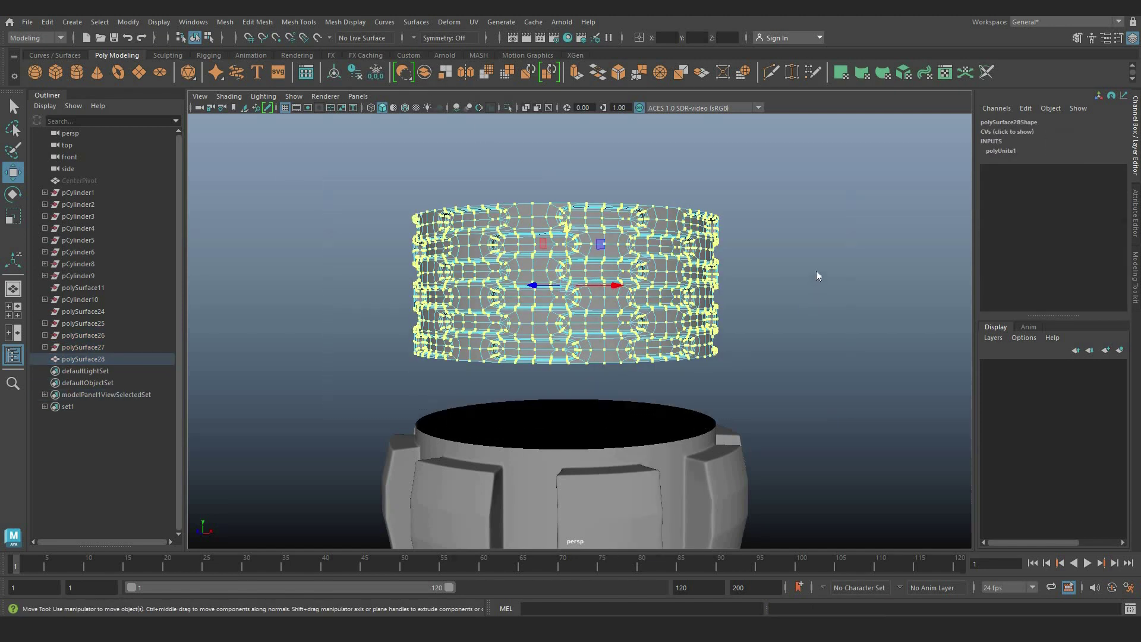
right_click_drag(815, 270, 889, 254, "shift")
right_click_drag(678, 214, 736, 196)
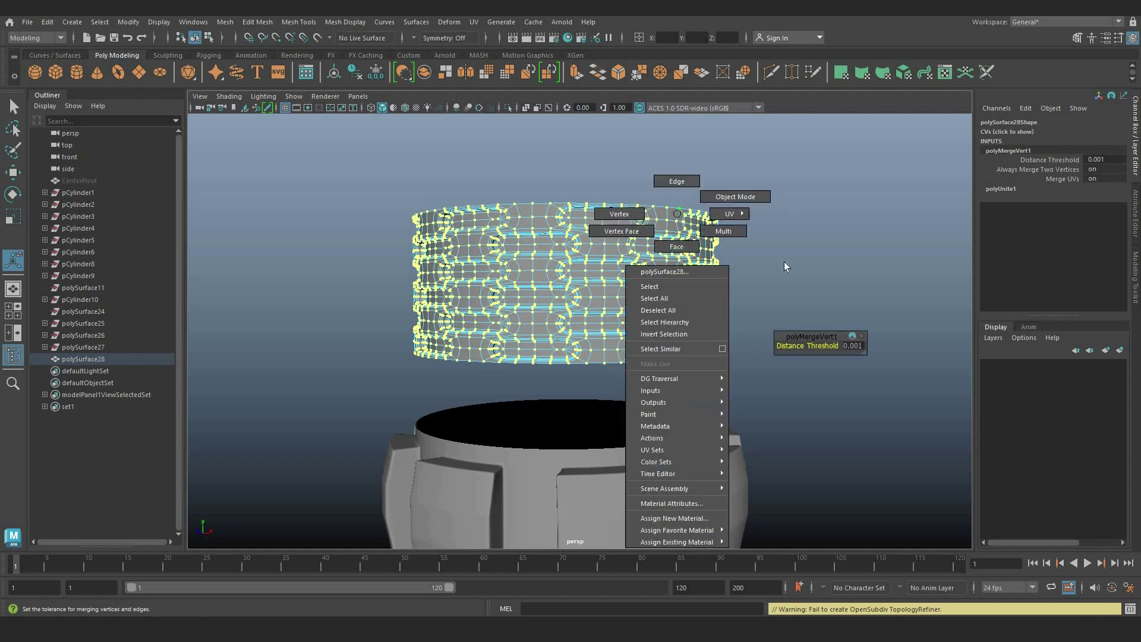
key("q")
left_click(783, 261)
Step: Try to snap the six-row slotted cylinder's pivot to its lower edge
left_click_drag(675, 278, 608, 277, "alt")
left_click(608, 276)
scroll(608, 276, "up", 2)
key("w")
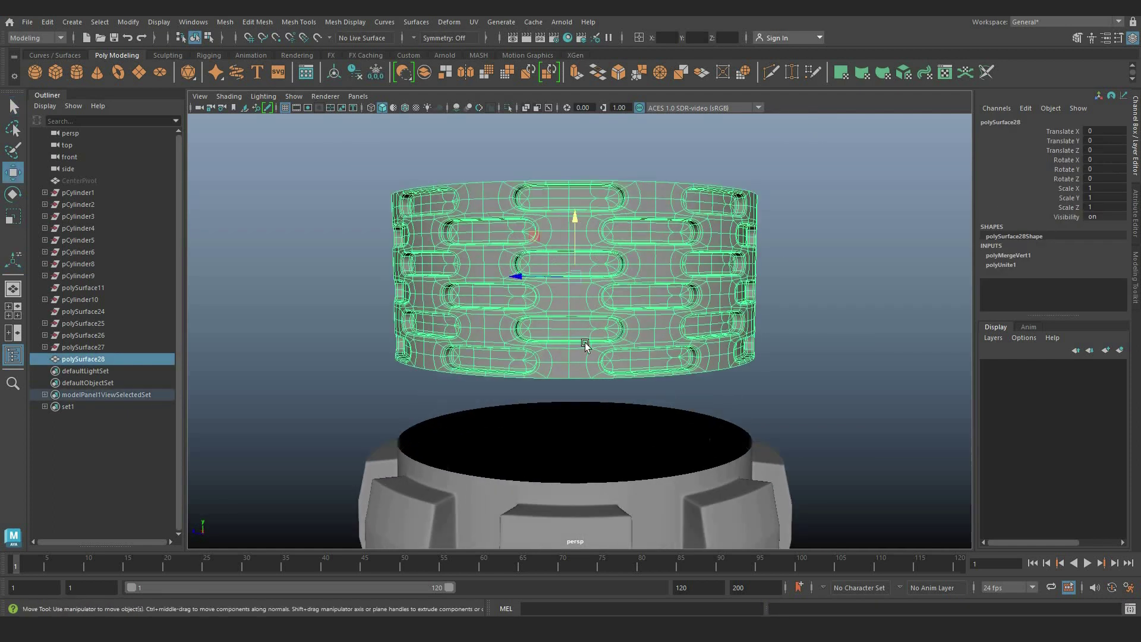
scroll(596, 389, "up", 3)
left_click_drag(595, 389, 670, 352, "alt")
scroll(688, 377, "down", 3)
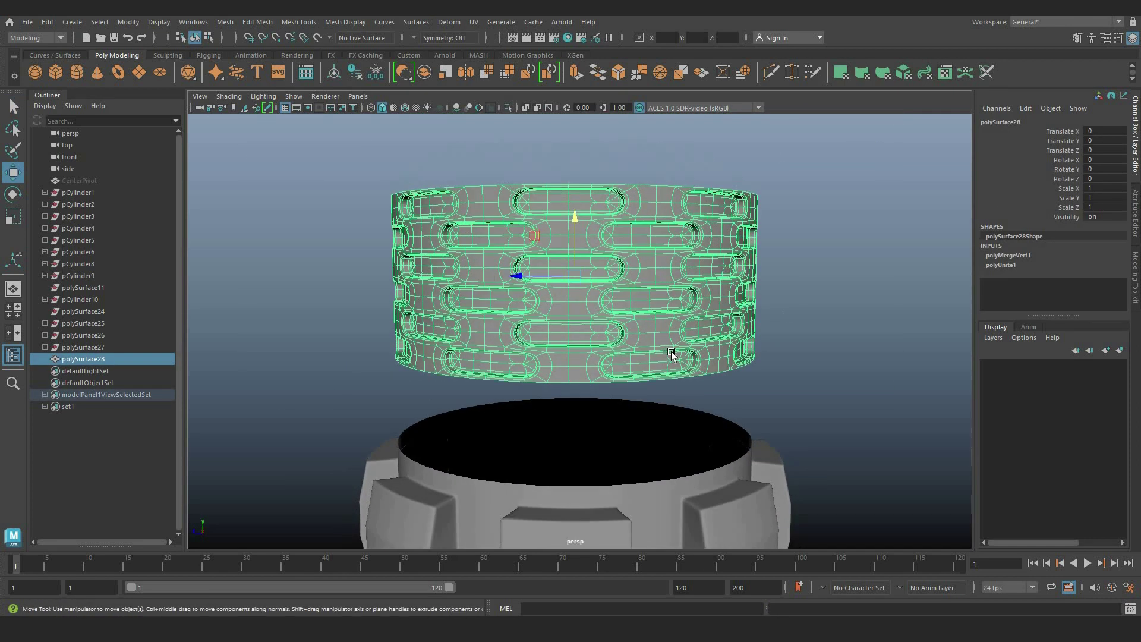
left_click(535, 163)
left_click(528, 205)
scroll(528, 205, "up", 2)
key("d")
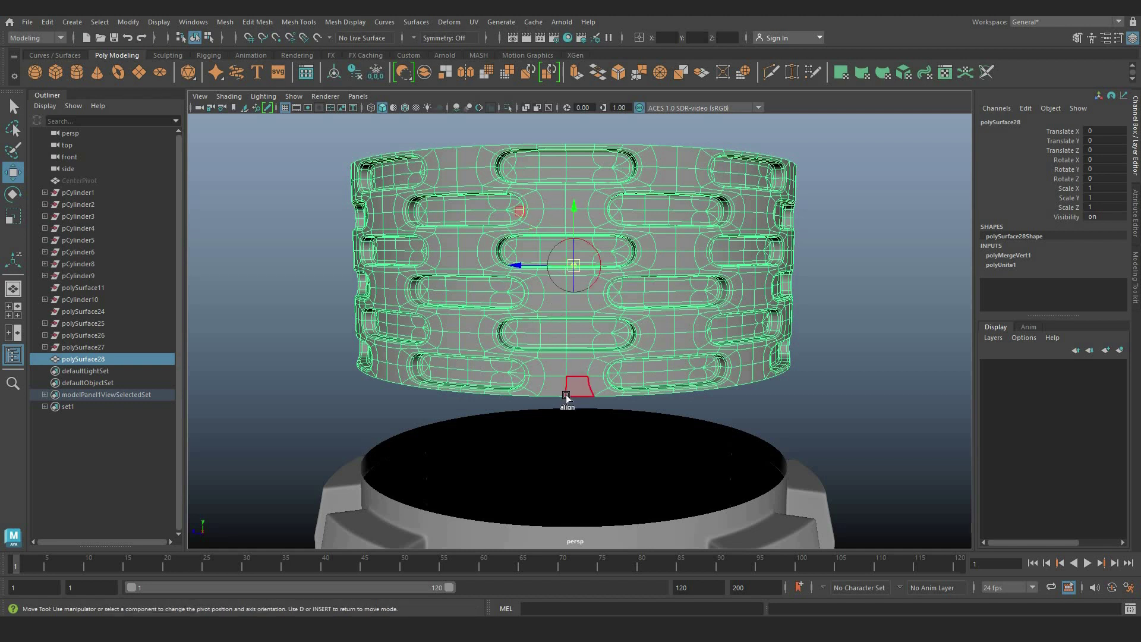
left_click(832, 196)
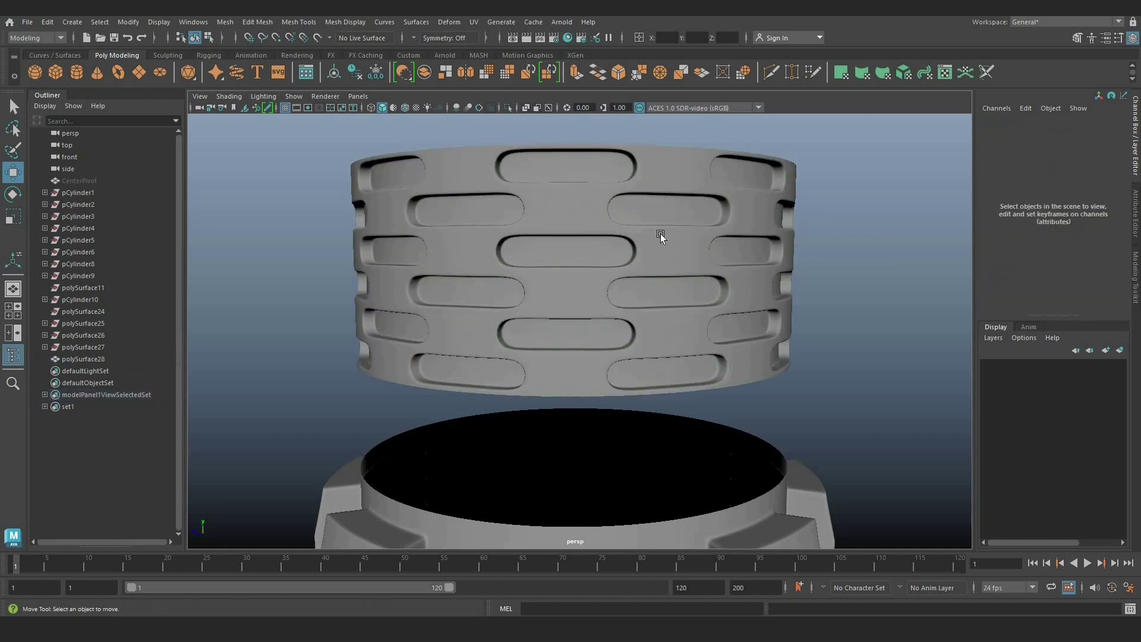
Step: Reselect the slotted cylinder and reset the Move tool to its default settings
left_click(83, 359)
double_click(18, 174)
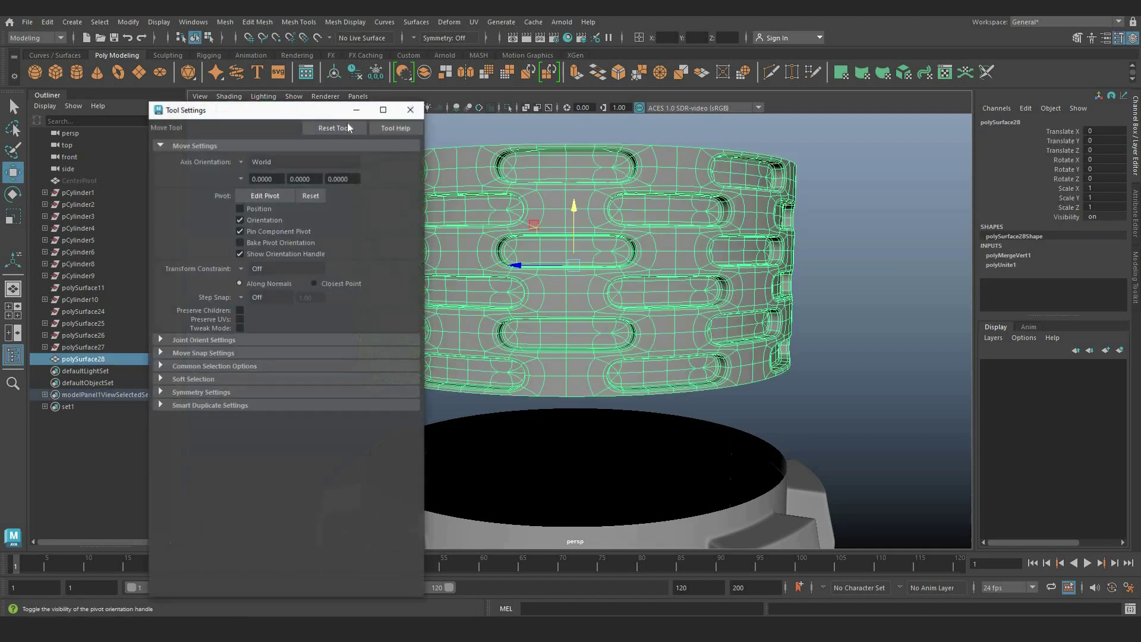
left_click(347, 124)
left_click(418, 110)
Step: Combine the slotted cylinder and the panelled base into a single mesh
left_click(707, 406)
left_click(676, 346)
scroll(683, 392, "down", 2)
left_click_drag(703, 497, 700, 469, "alt")
left_click(700, 469, "shift")
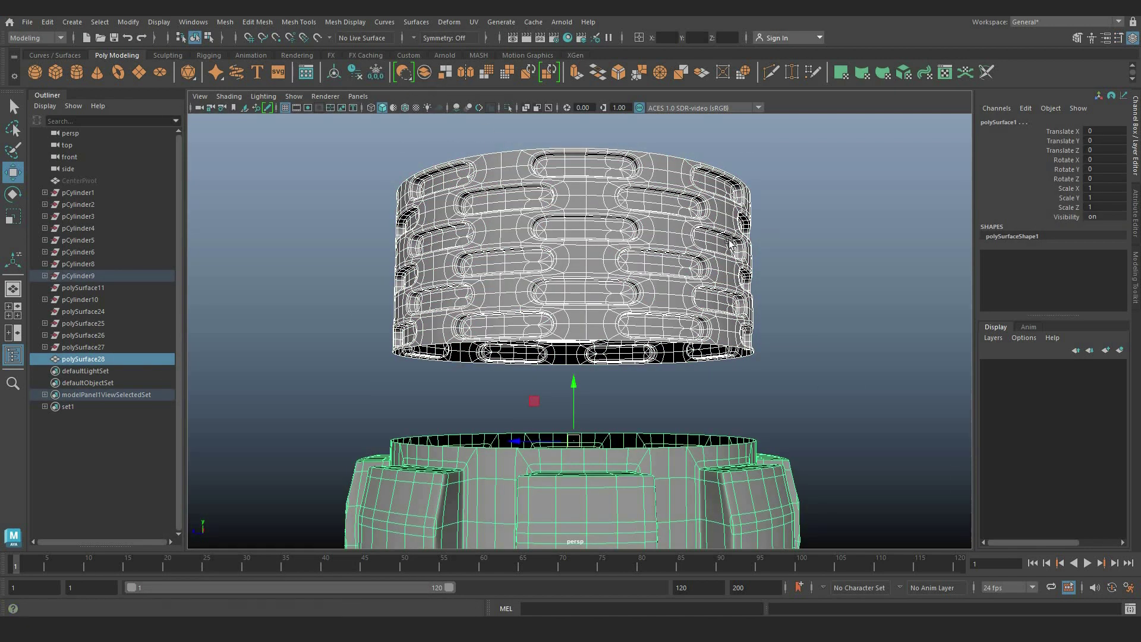
left_click(445, 72)
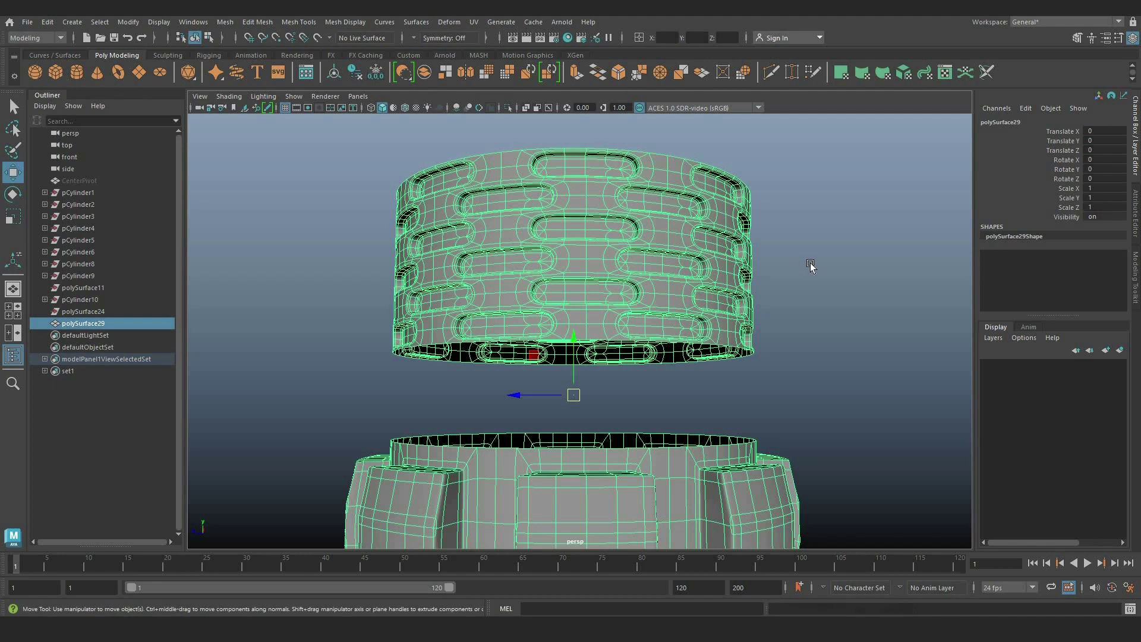
Step: Bridge the slotted cylinder's open lower border edges to the base's open upper border with 0 divisions
left_click(811, 262)
right_click_drag(724, 278, 723, 367)
scroll(726, 366, "up", 2)
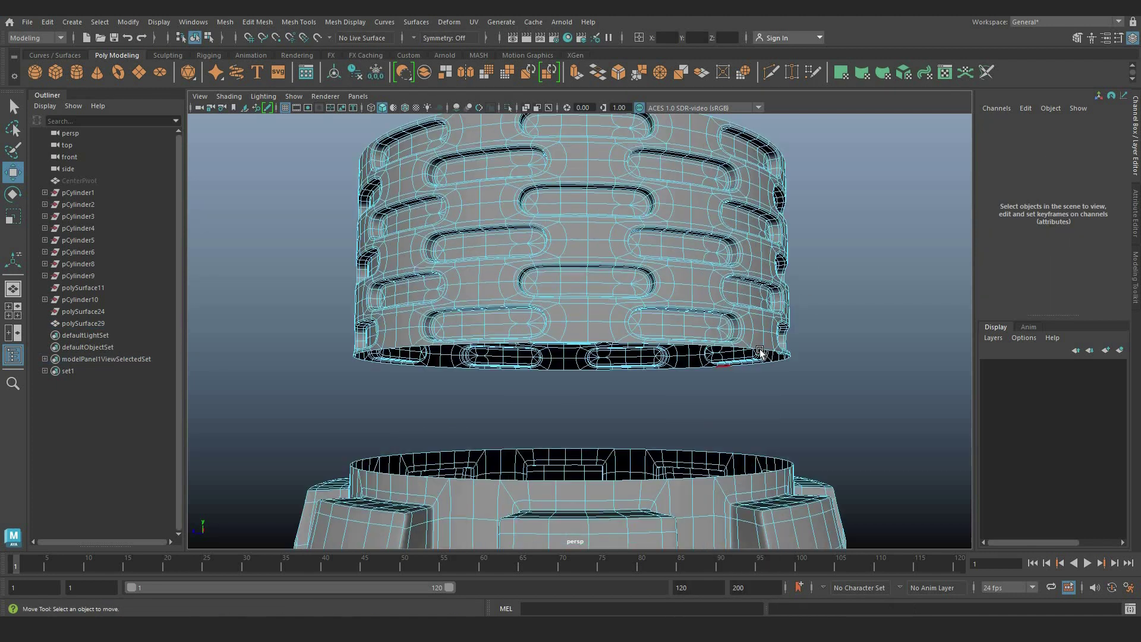
left_click(750, 479)
right_click_drag(826, 347, 824, 394, "shift")
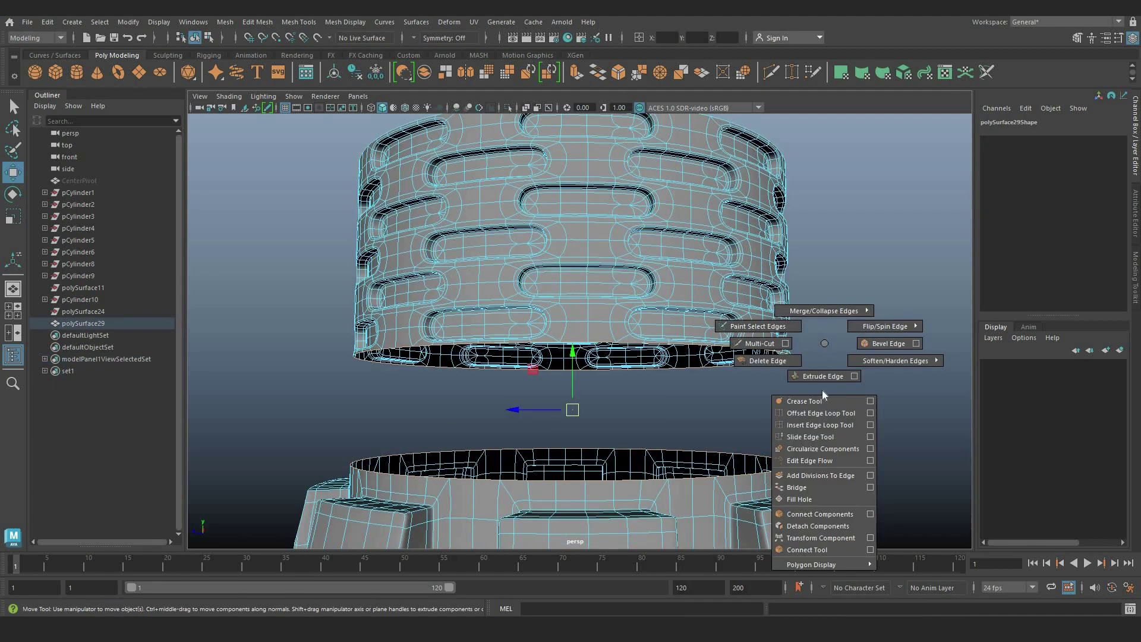
right_click_drag(799, 490, 798, 488, "shift")
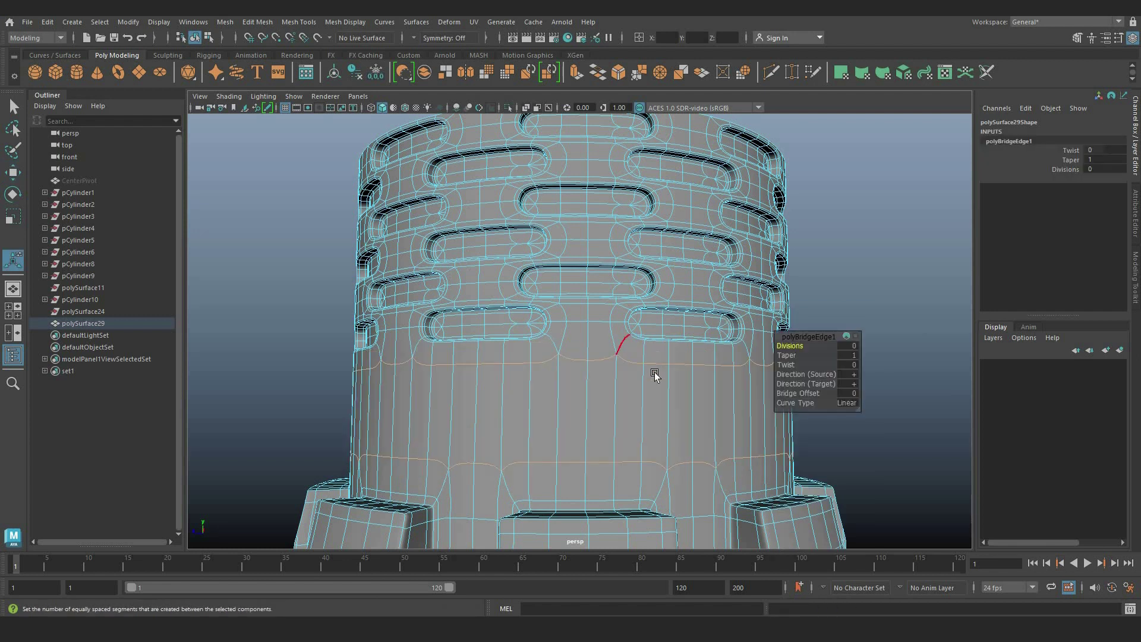
Step: Move all vertices of the slotted rows down toward the panelled base, shortening the bridged wall between them
left_click_drag(654, 375, 636, 222, "alt")
right_click_drag(636, 222, 559, 229)
left_click_drag(550, 238, 529, 205, "alt")
left_click_drag(314, 151, 867, 372)
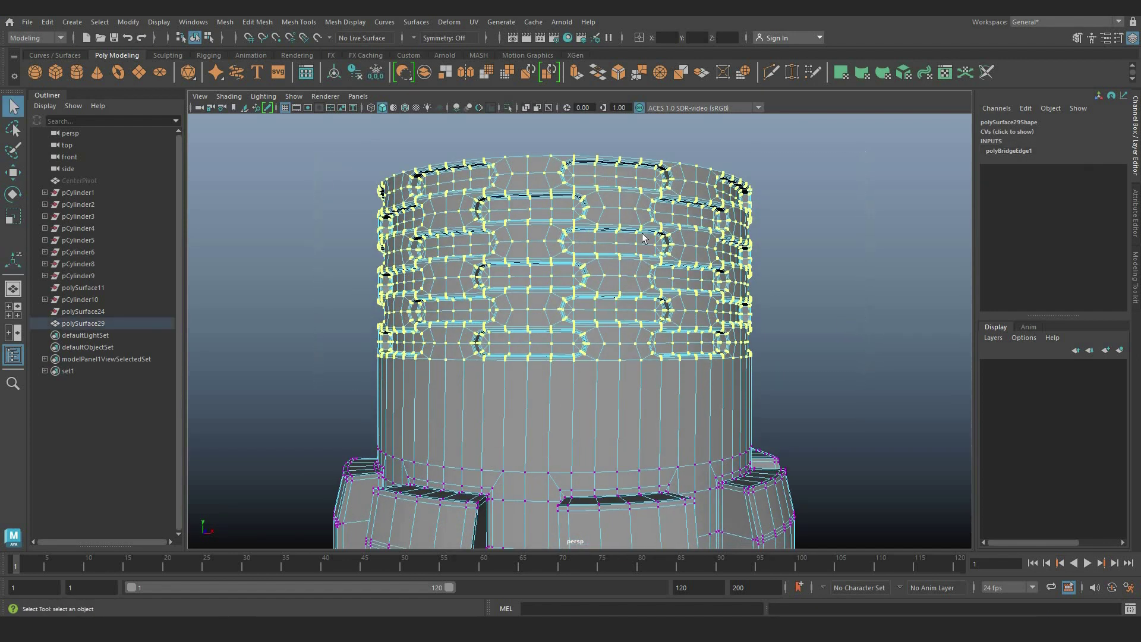
key("4")
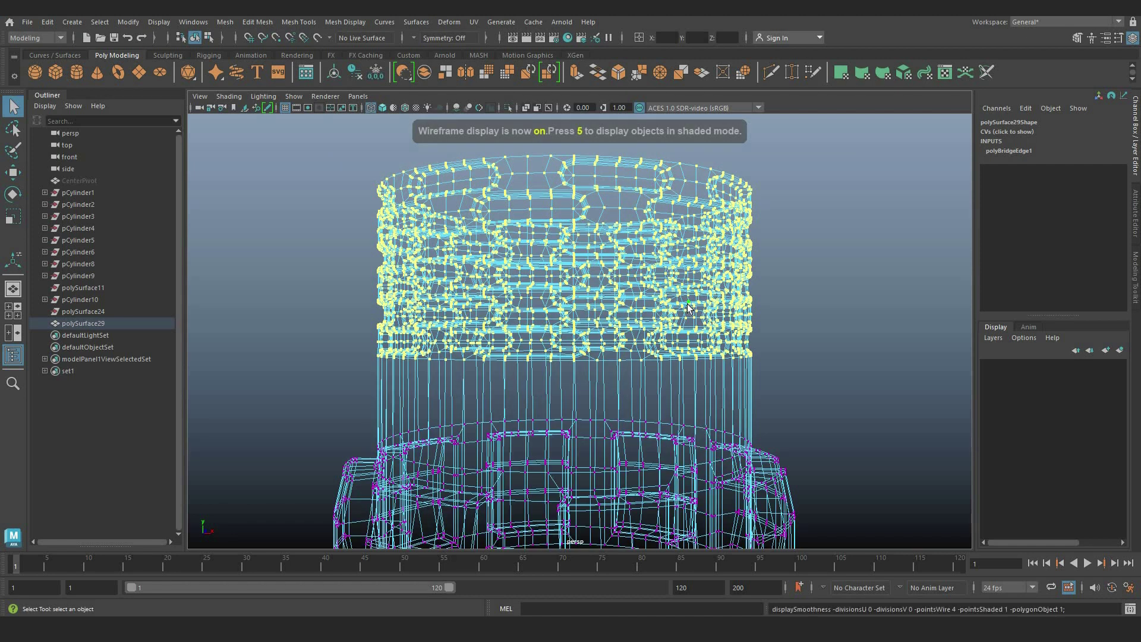
key("5")
key("w")
mouse_move(616, 319)
left_mouse_down("alt")
mouse_move(603, 351)
mouse_move(588, 324)
left_mouse_up("alt")
scroll(600, 342, "down", 3)
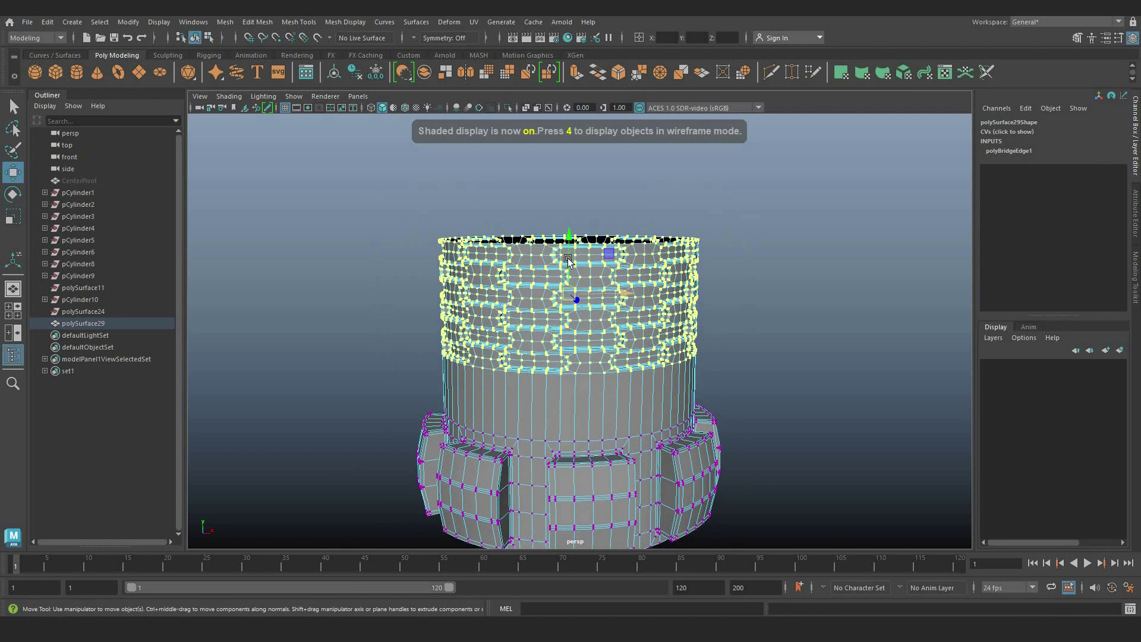
left_click_drag(569, 265, 570, 296)
Step: Return the joined body to object mode and switch it to smooth preview
right_click_drag(720, 233, 752, 218)
left_click(753, 217)
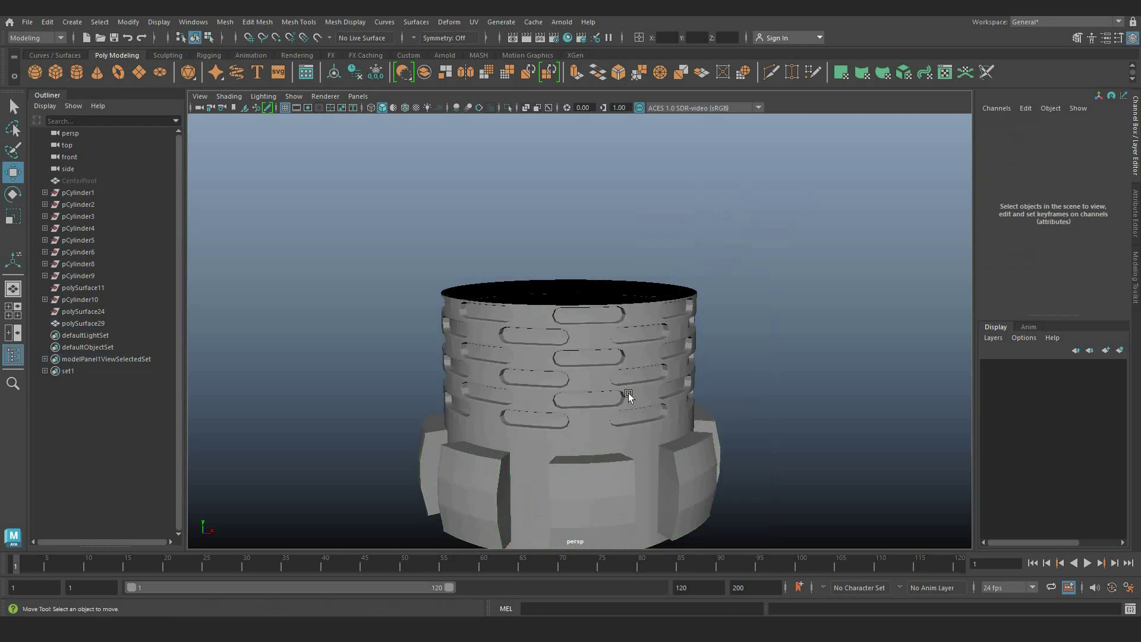
scroll(629, 395, "up", 2)
left_click_drag(652, 393, 612, 372, "alt")
left_click(677, 343)
key("3")
left_click(795, 290)
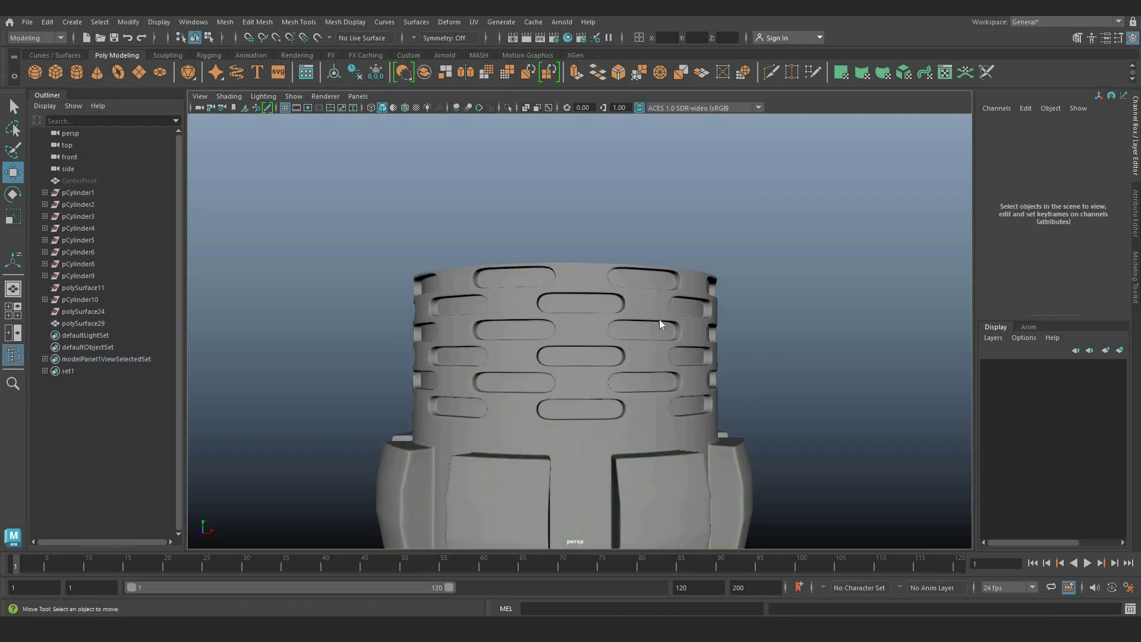
Step: Unhide the CenterPivot reference cylinder and frame it beside the rebuilt body
left_click(659, 319)
right_click_drag(667, 436, 747, 521)
left_click(759, 433)
left_click_drag(759, 433, 569, 360, "alt")
scroll(569, 362, "down", 6)
scroll(568, 361, "up", 2)
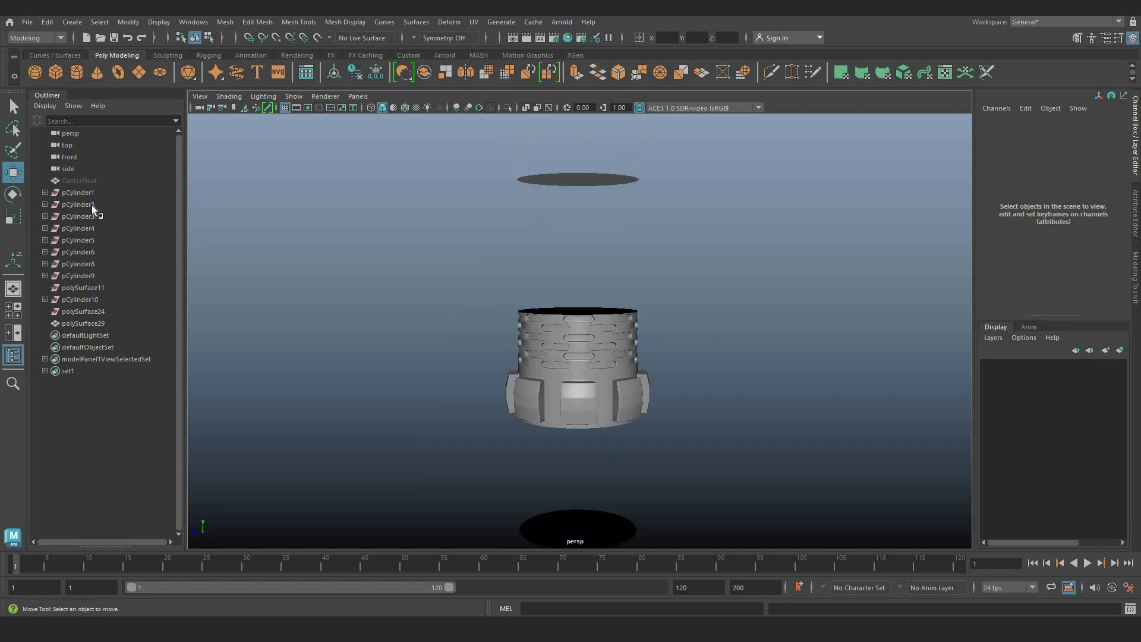
left_click(94, 182)
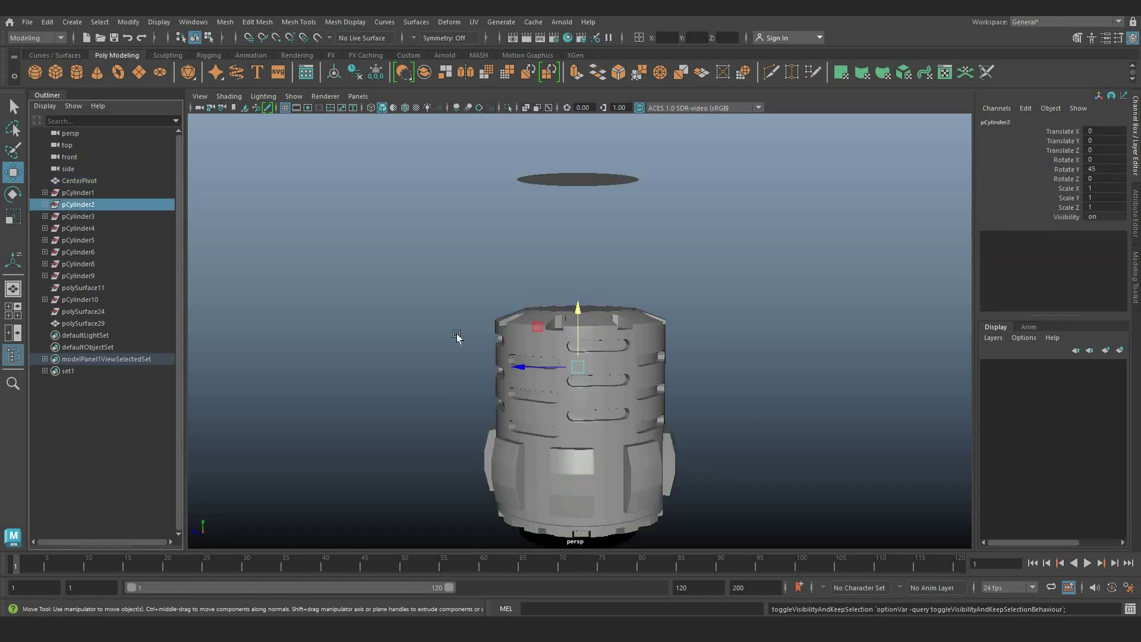
key("f")
left_click_drag(663, 336, 545, 262, "alt")
key("f")
left_click(462, 452)
Step: Examine the reference cylinder's top cap, including its sloped rim, notches and circular groove, against the open rebuilt body
left_click_drag(600, 184, 616, 221, "alt")
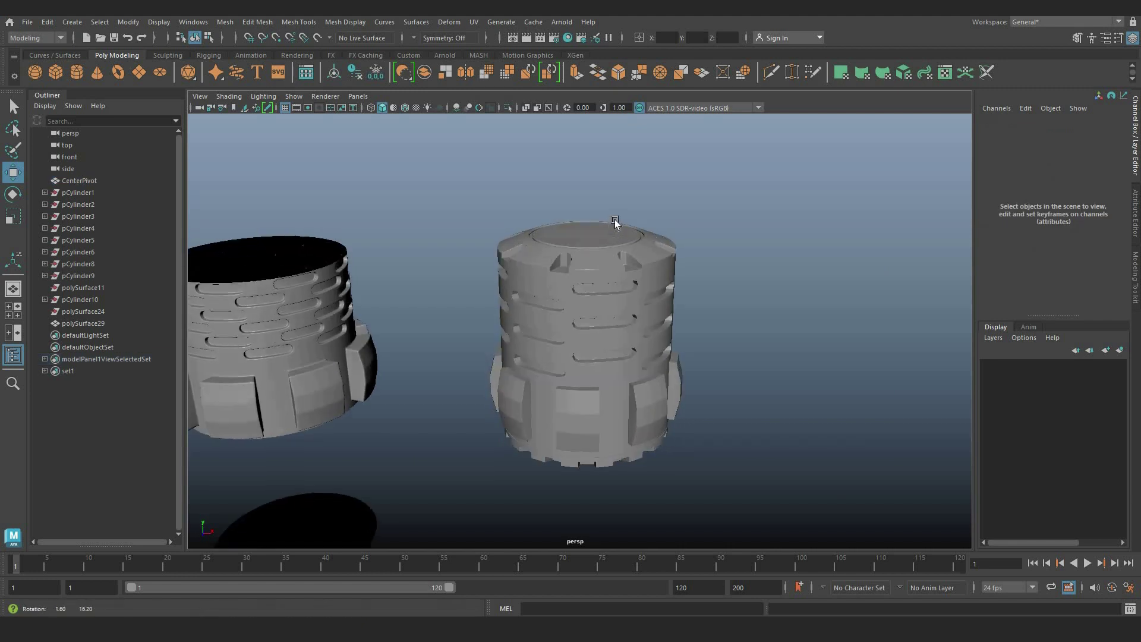
scroll(591, 299, "up", 3)
left_click(591, 297)
left_click_drag(591, 296, 677, 371, "alt")
left_click(752, 351)
scroll(675, 311, "down", 4)
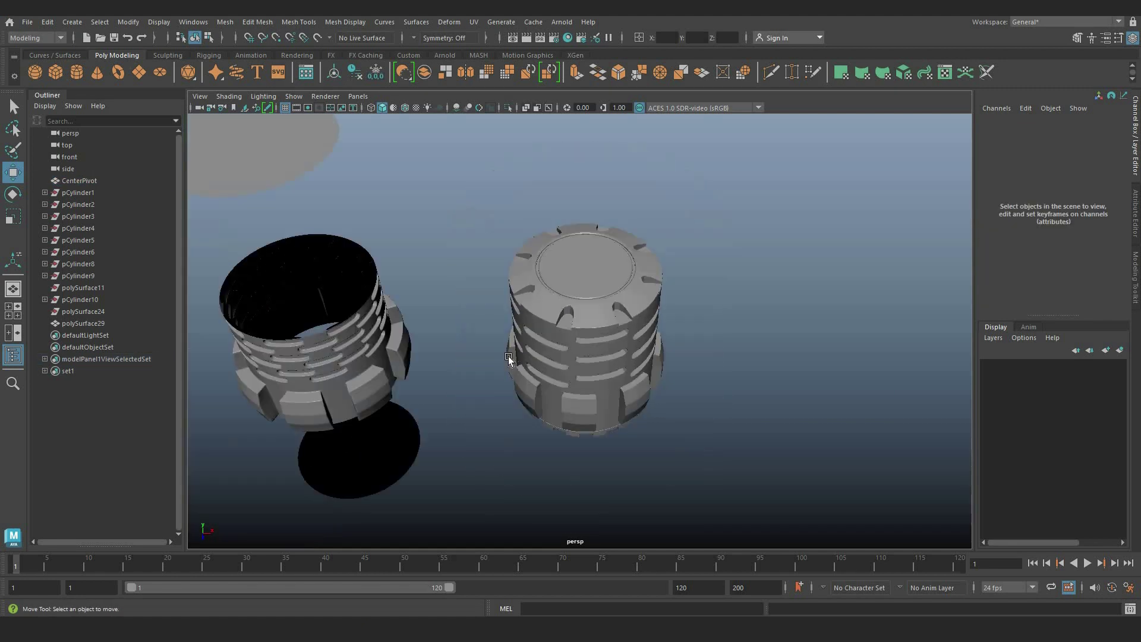
left_click_drag(508, 356, 456, 363, "alt")
scroll(455, 363, "down", 4)
middle_click_drag(456, 363, 502, 443, "alt")
scroll(410, 246, "up", 4)
Step: Lower the flat disc to just above the slotted cylinder, at Translate Y about -7.38, with its history deleted and its pivot centred
left_click(412, 251)
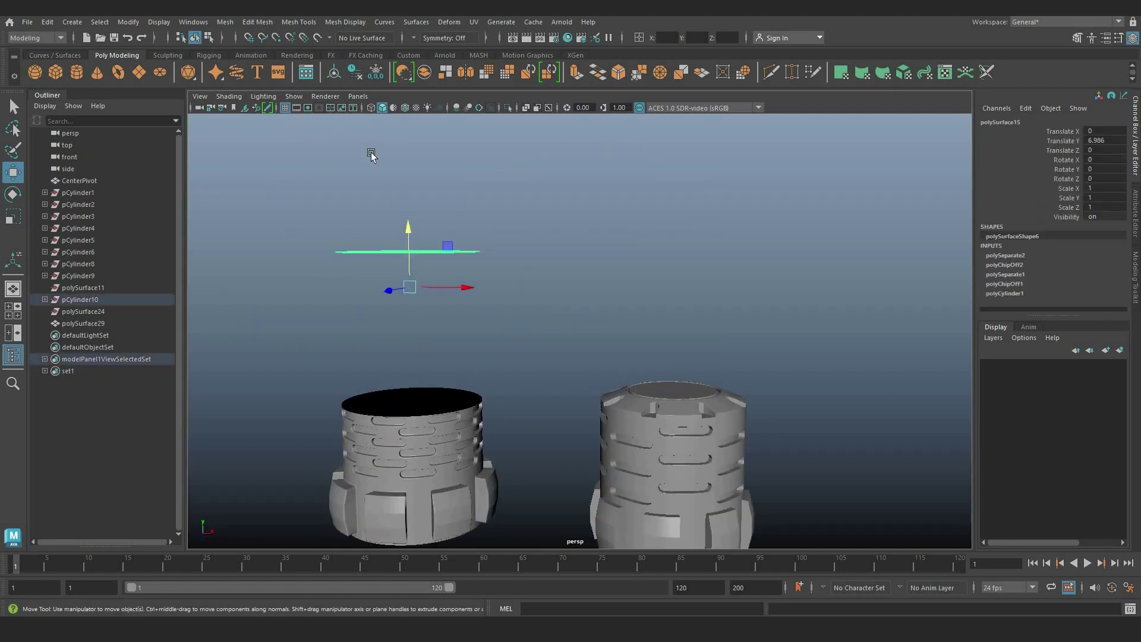
left_click(374, 73)
left_click(355, 73)
left_click_drag(408, 245, 423, 375)
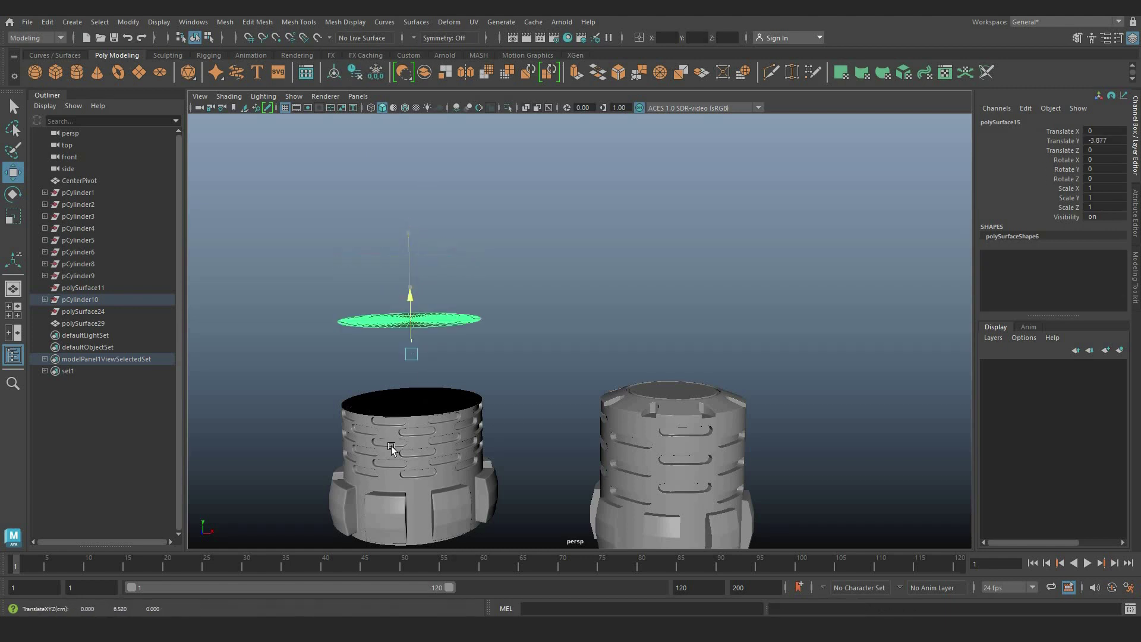
scroll(393, 450, "up", 4)
left_click(334, 73)
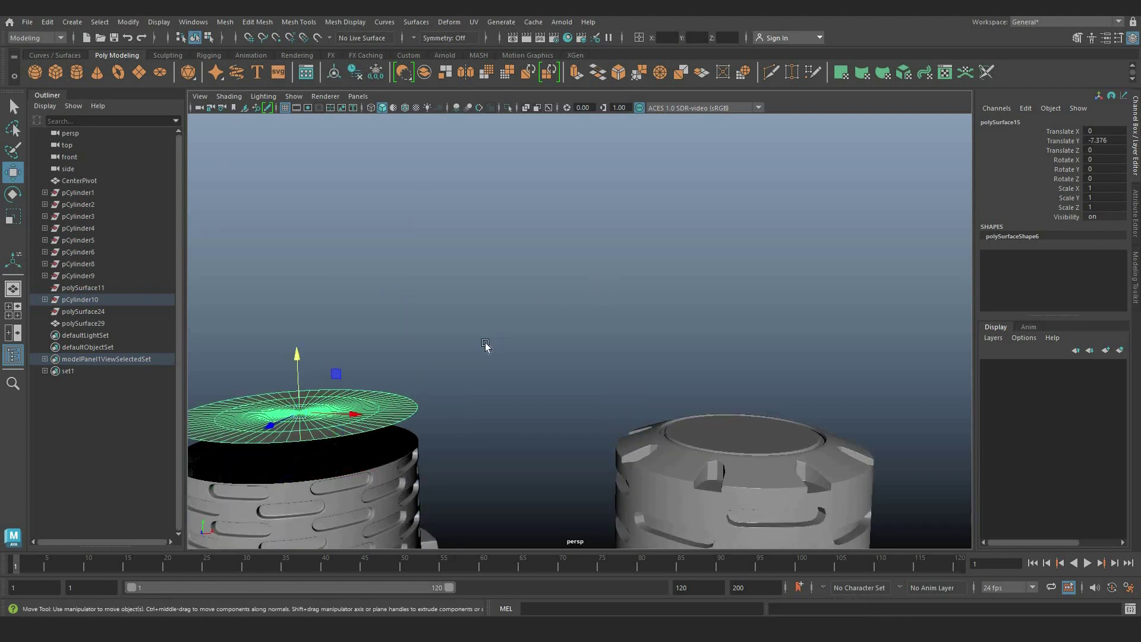
Step: Move the disc's outer border edge loop down toward the slotted cylinder to form a cap with a sloped rim
scroll(486, 346, "up", 3)
middle_click_drag(380, 470, 452, 365, "alt")
left_click_drag(443, 256, 437, 297, "alt")
middle_click_drag(387, 240, 430, 254, "alt")
right_click_drag(417, 236, 418, 207)
left_click_drag(398, 250, 406, 267, "alt")
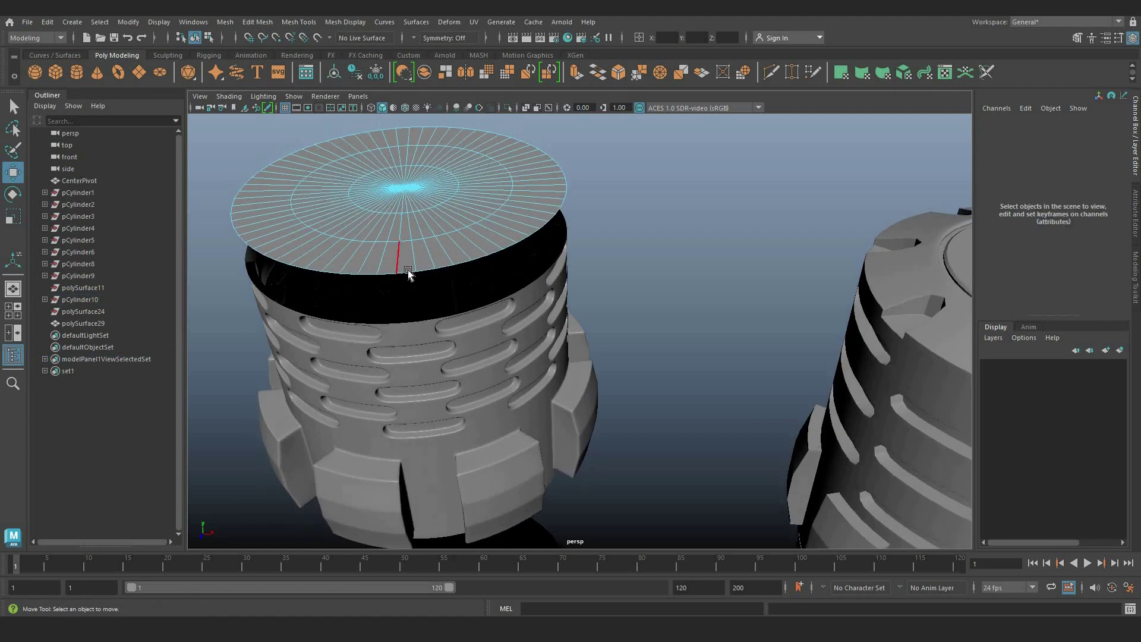
left_click(406, 273)
left_click_drag(396, 145, 428, 218, "alt")
left_click_drag(293, 234, 300, 246, "alt")
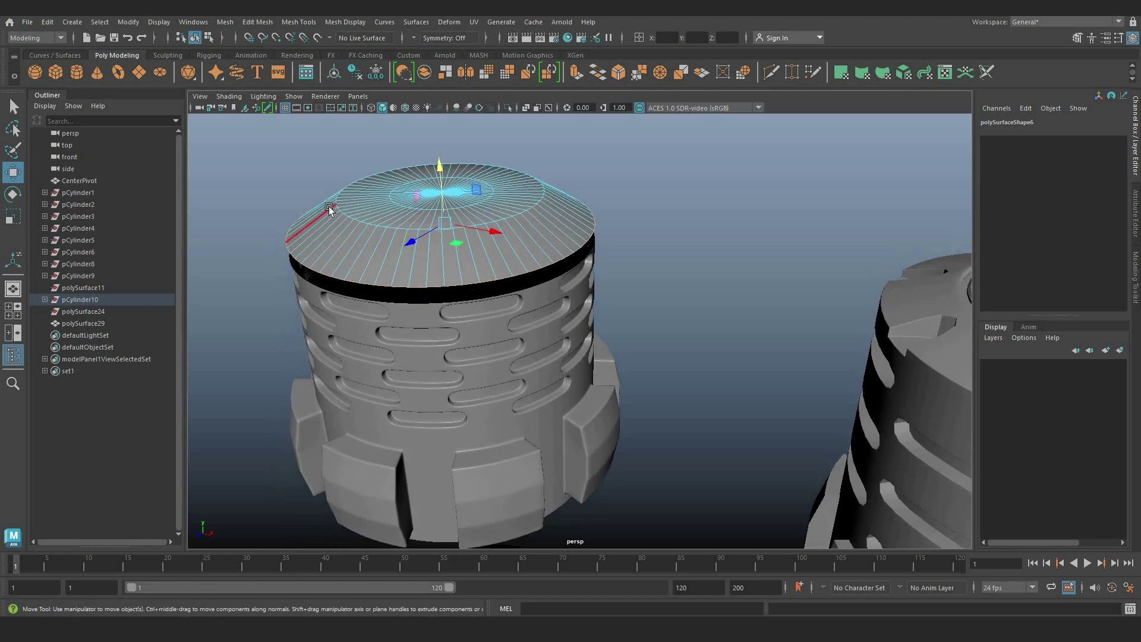
Step: Insert two supporting edge loops on the cap, one on each side of the ring where the slope meets the flat top
scroll(332, 207, "up", 2)
scroll(361, 189, "up", 3)
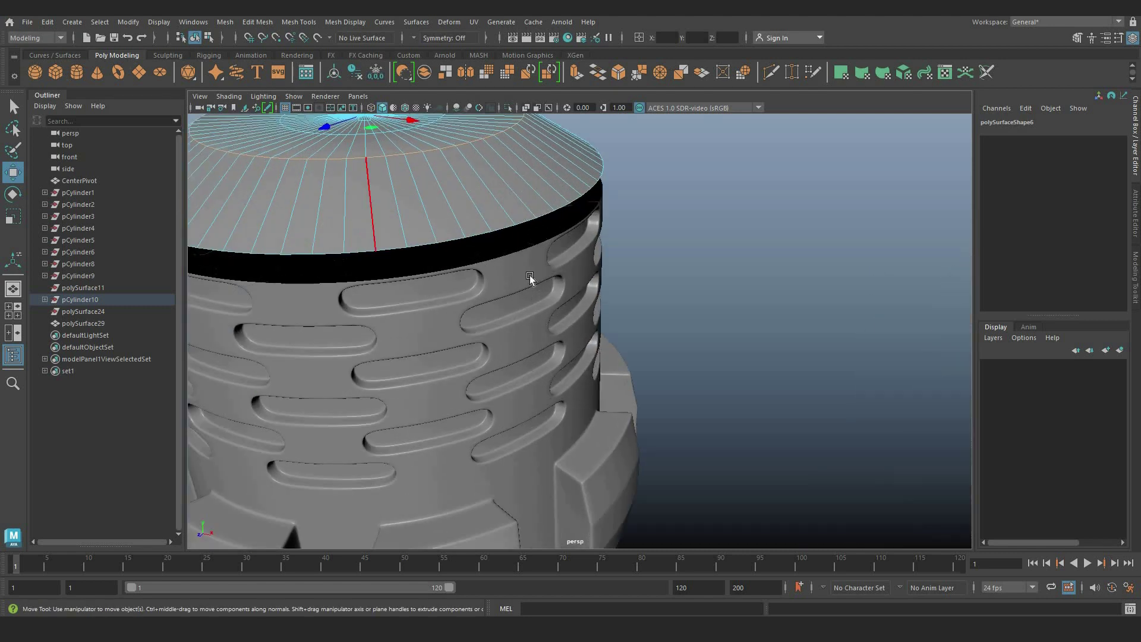
scroll(532, 275, "down", 2)
right_click_drag(542, 276, 551, 341)
left_click(548, 278)
right_click_drag(533, 403, 543, 359, "shift")
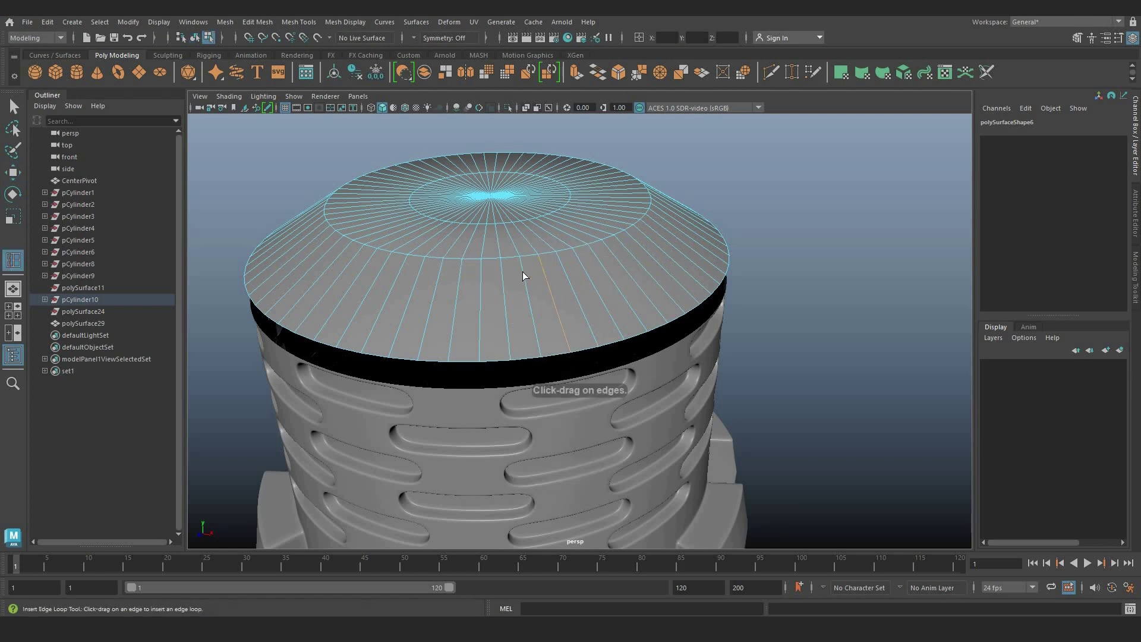
left_click(522, 255)
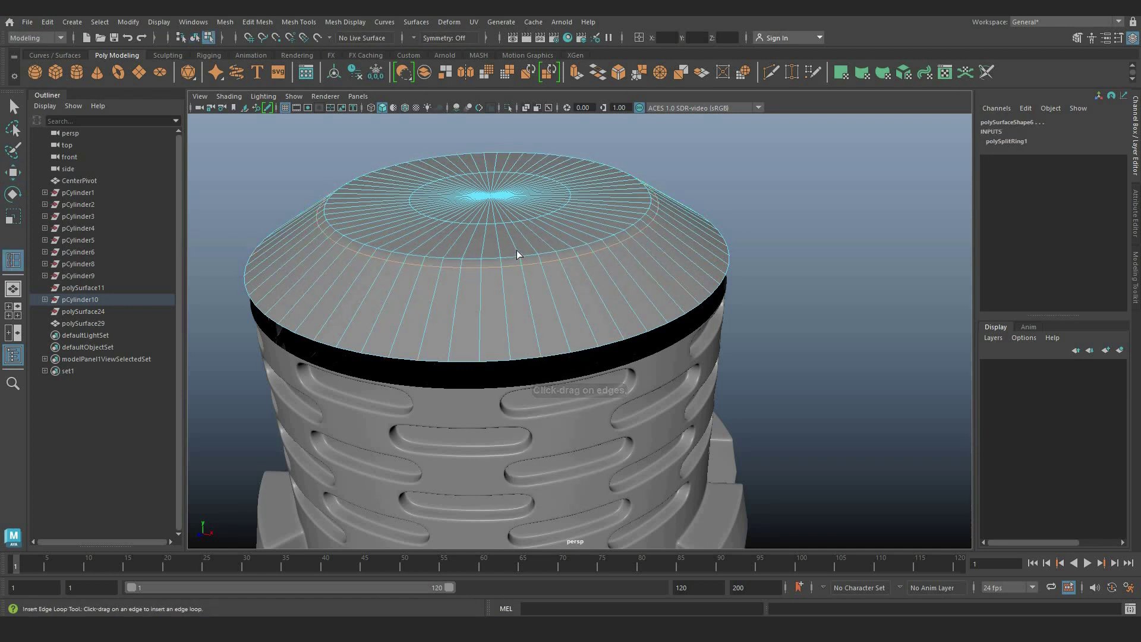
left_click(469, 271)
Step: Insert another edge loop on the cap's flat top, slightly inside the inner supporting loop
scroll(501, 288, "down", 1)
scroll(527, 247, "down", 5)
scroll(427, 245, "up", 7)
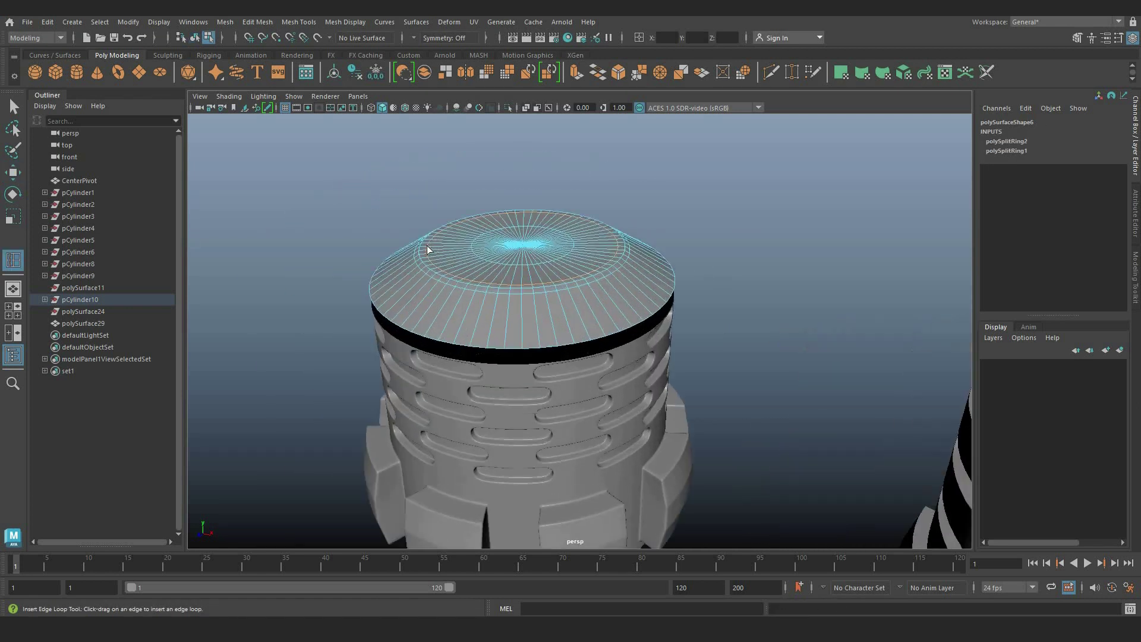
left_click(419, 247)
scroll(452, 274, "down", 1)
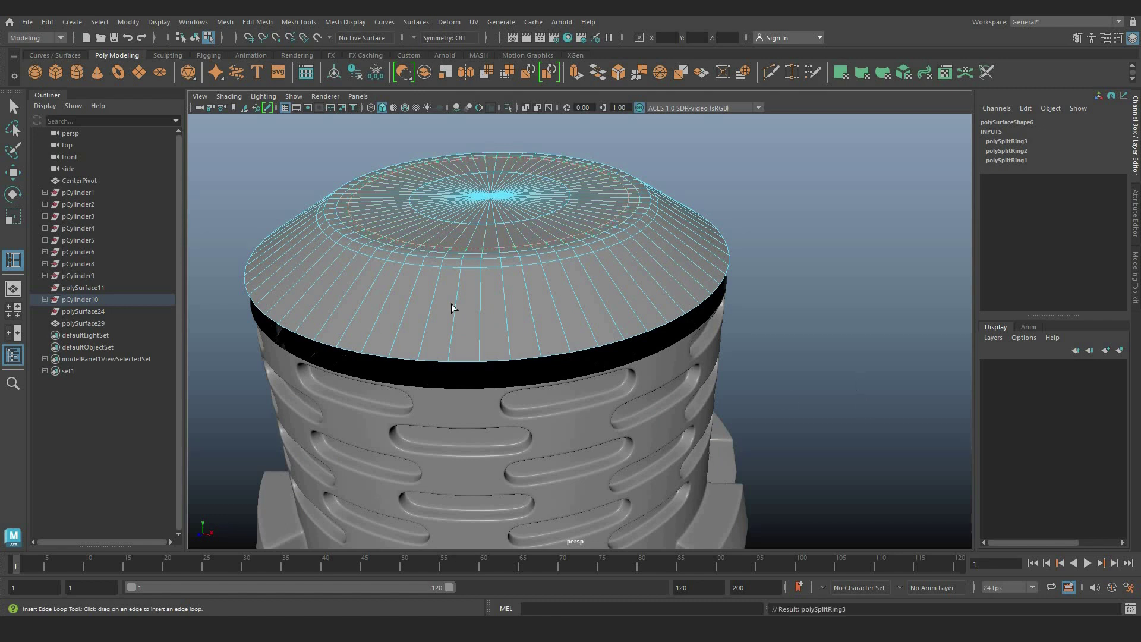
scroll(451, 304, "down", 4)
scroll(341, 205, "up", 5)
Step: Extrude the narrow ring of faces on the cap's flat top inward with Local Translate Z -0.087 to form a groove
left_click_drag(341, 206, 469, 427, "alt")
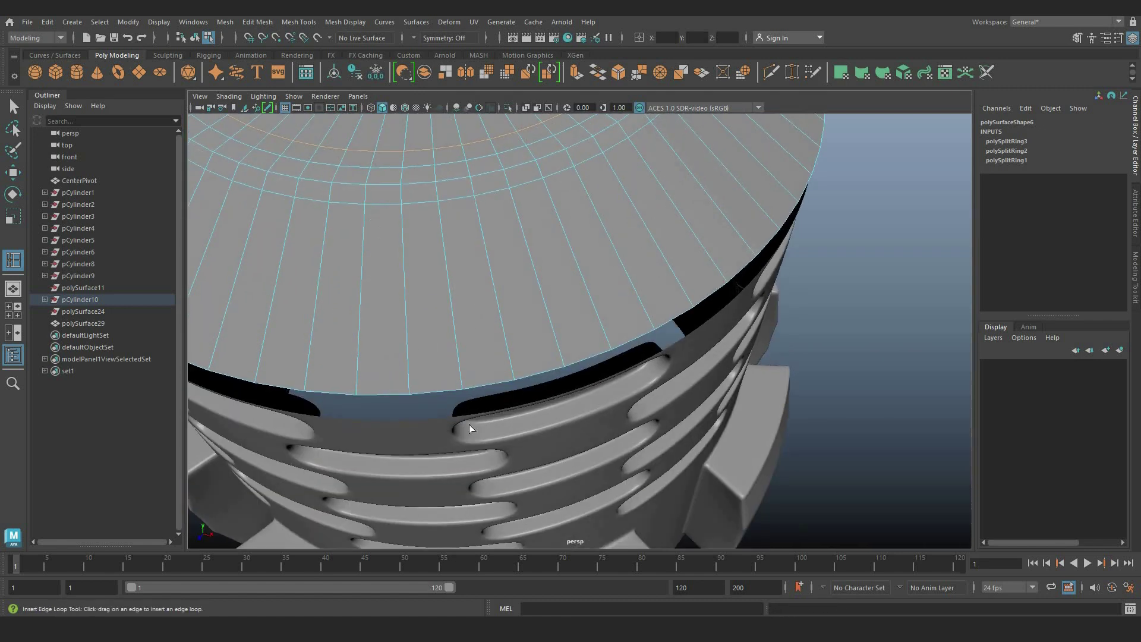
scroll(469, 427, "down", 2)
middle_click_drag(422, 324, 502, 413, "alt")
left_click_drag(502, 414, 455, 139, "alt")
scroll(457, 143, "up", 2)
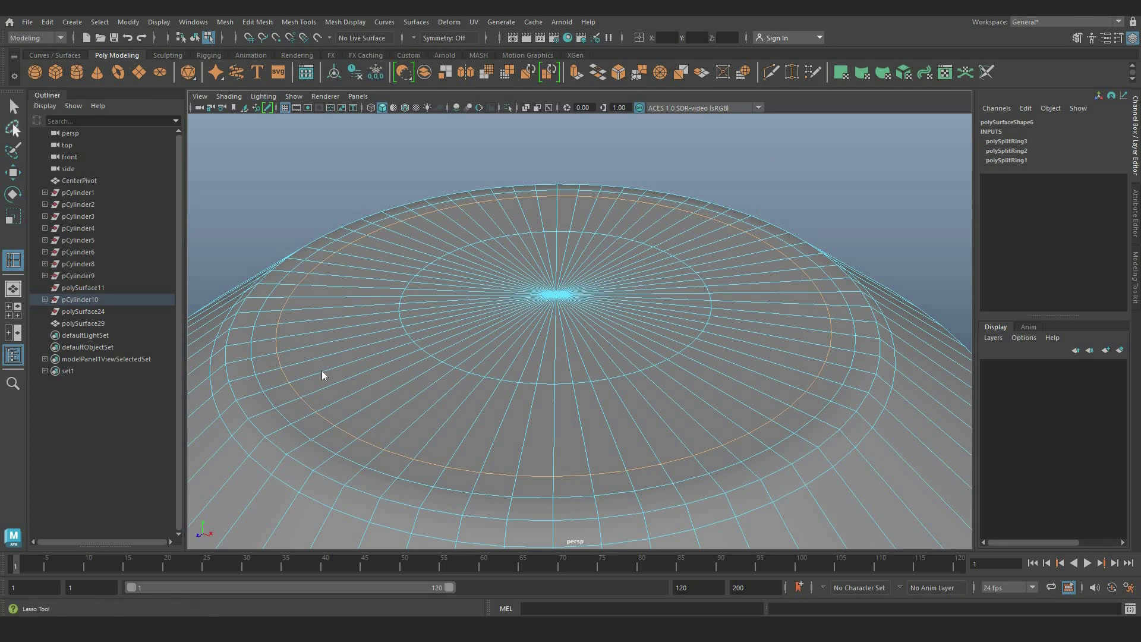
key("q")
right_click_drag(322, 278, 299, 403)
left_click(301, 412)
double_click(313, 422, "shift")
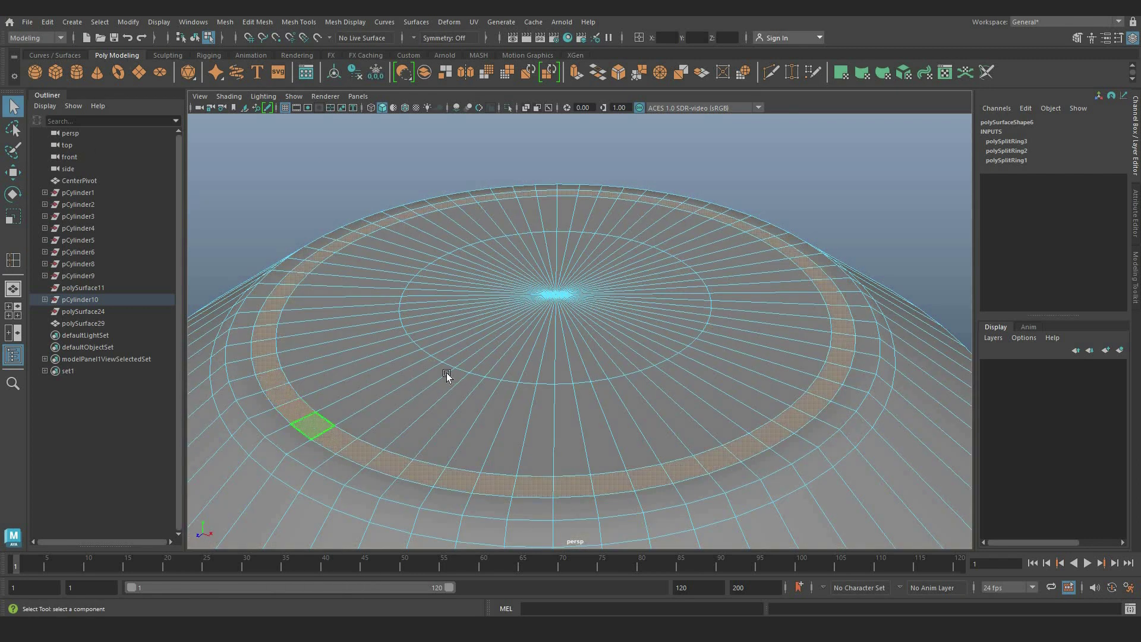
key("ctrl+e")
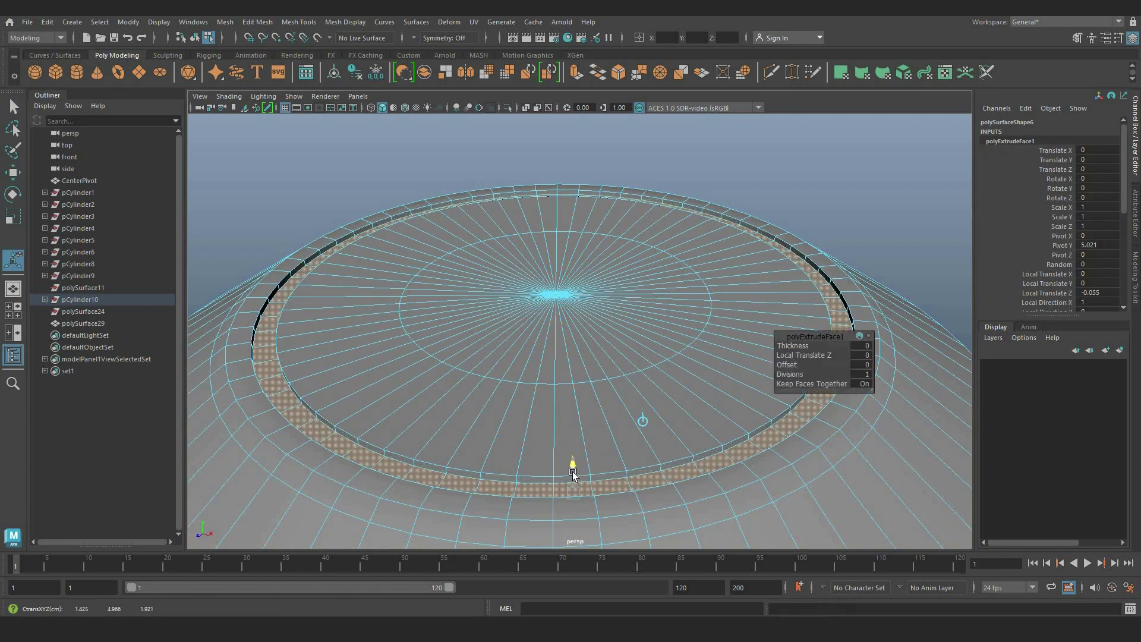
left_click_drag(573, 473, 573, 479)
right_click_drag(659, 255, 731, 362, "alt")
right_click_drag(488, 238, 586, 260, "alt")
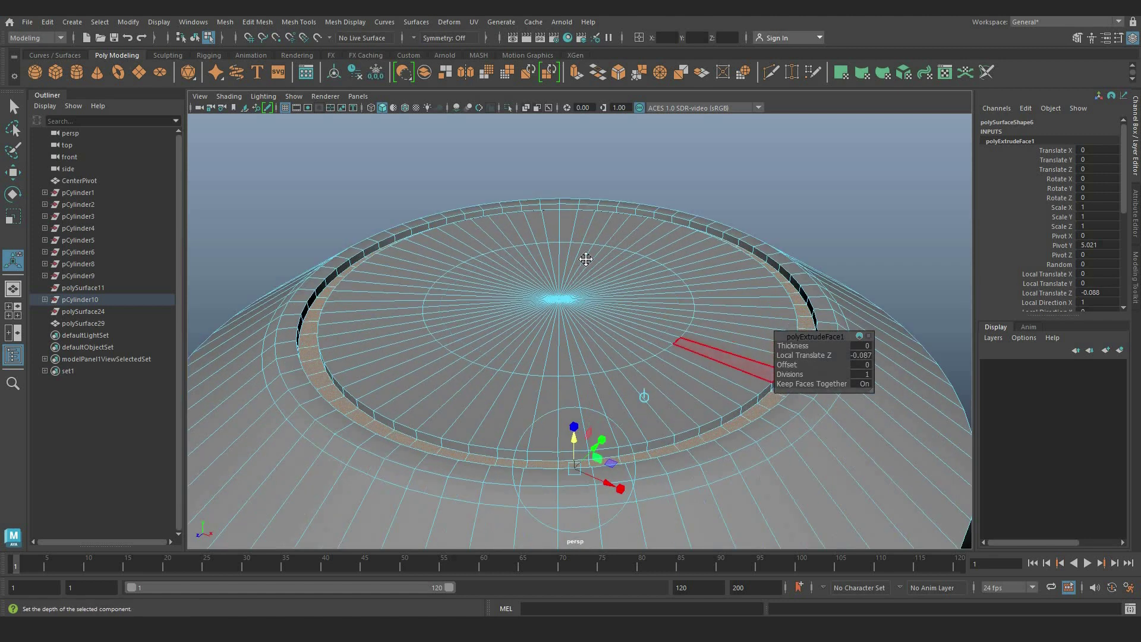
Step: Select the groove's edge loop for inspection and return the cap to object mode
left_click_drag(648, 257, 639, 228, "alt")
right_click_drag(640, 254, 640, 222)
key("q")
left_click(656, 280)
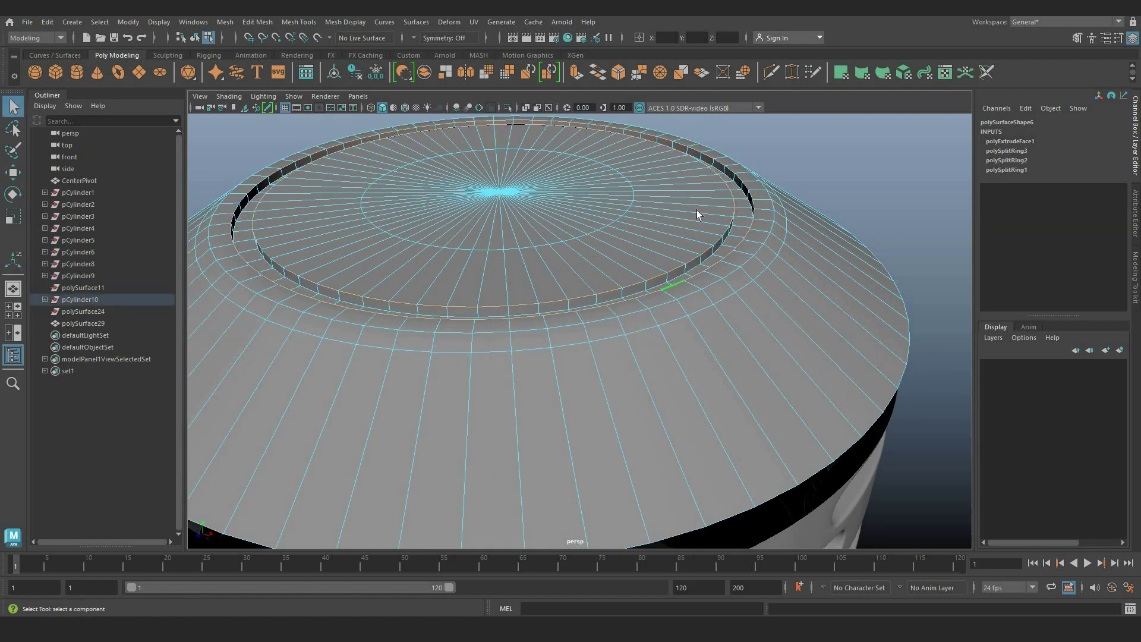
right_click_drag(793, 205, 722, 199, "alt")
left_click(740, 193)
left_click_drag(642, 253, 611, 257, "alt")
left_click(609, 255)
scroll(574, 326, "down", 3)
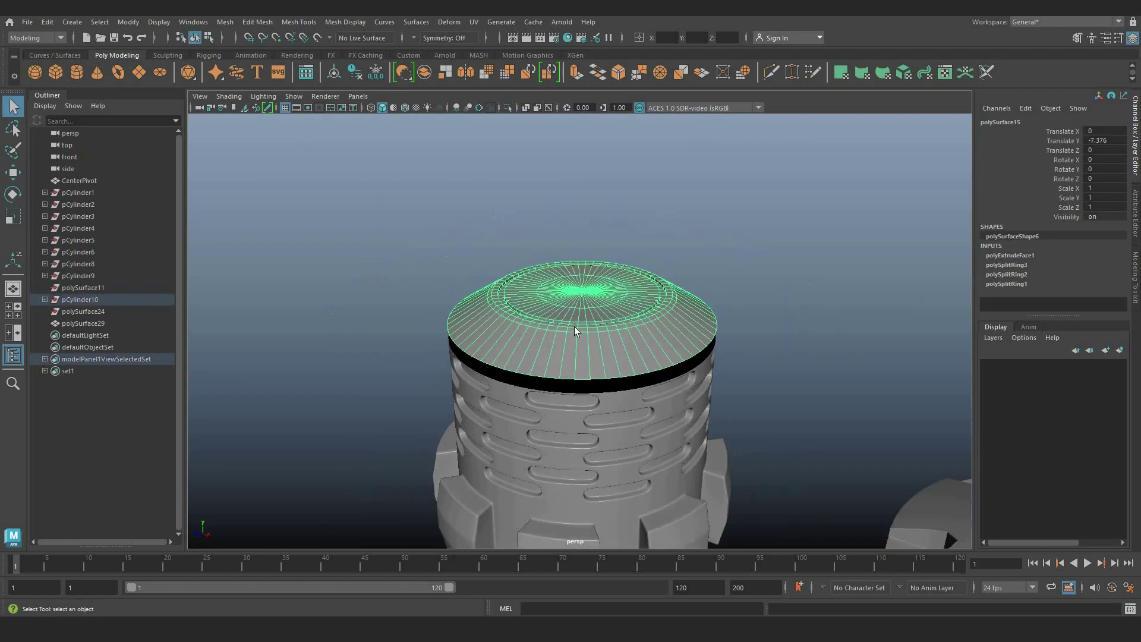
scroll(571, 340, "up", 4)
left_click_drag(570, 345, 586, 362, "alt")
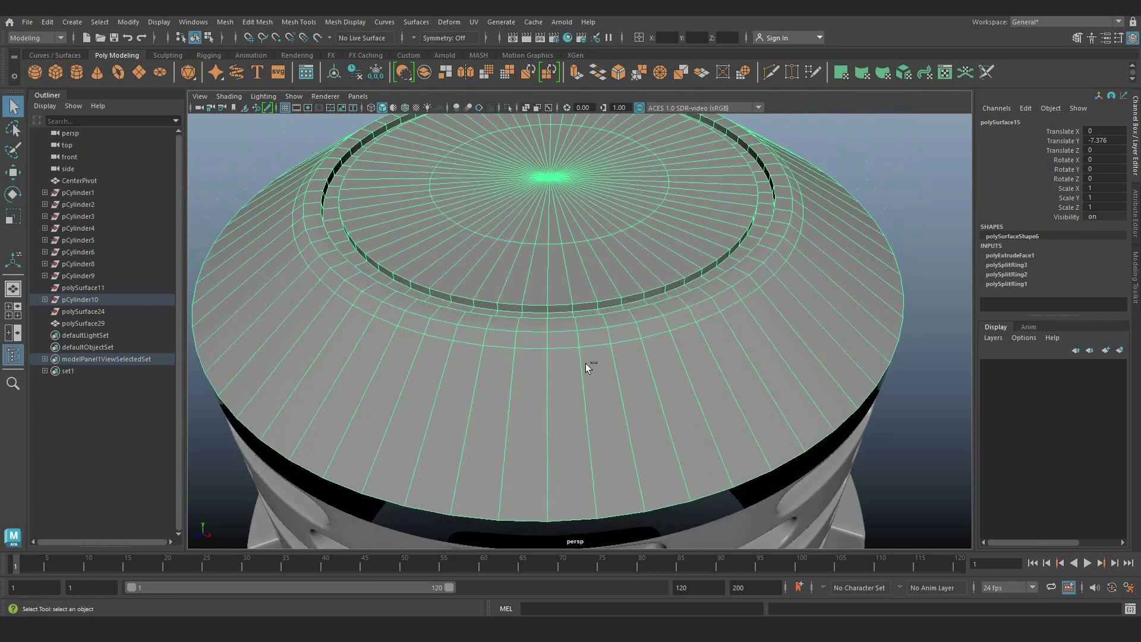
Step: Undo the groove extrusion and the innermost edge loop on the cap
key("ctrl+z")
key("ctrl+z")
key("ctrl+z")
key("ctrl+z")
key("ctrl+z")
key("ctrl+z")
key("ctrl+z")
key("ctrl+z")
key("ctrl+z")
key("ctrl+z")
key("ctrl+z")
key("ctrl+z")
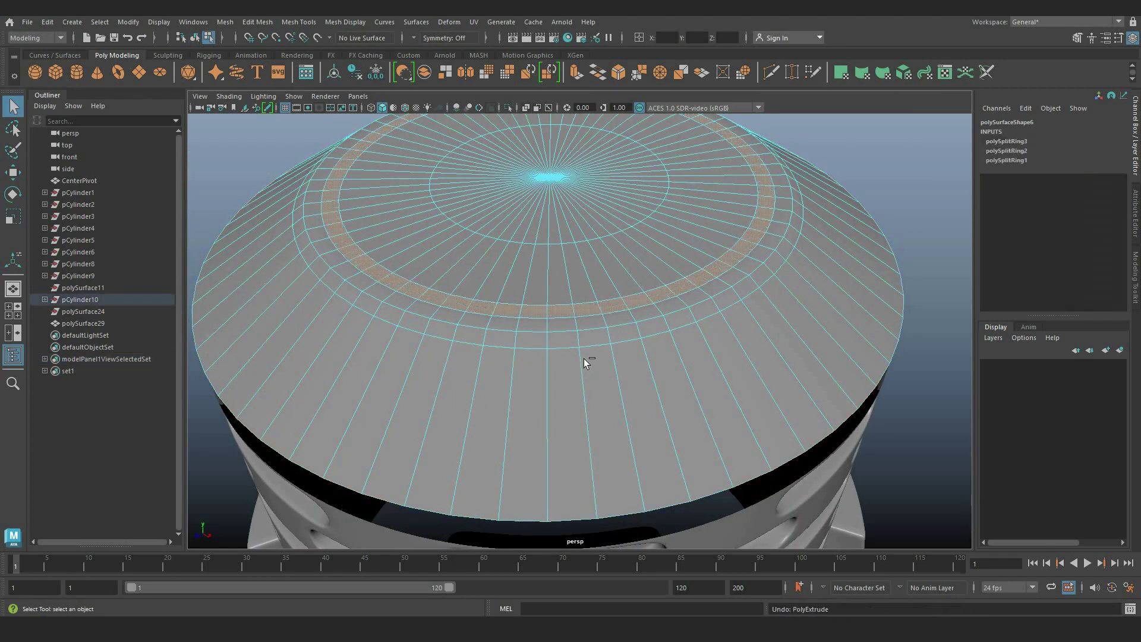
scroll(530, 299, "down", 4)
key("ctrl+z")
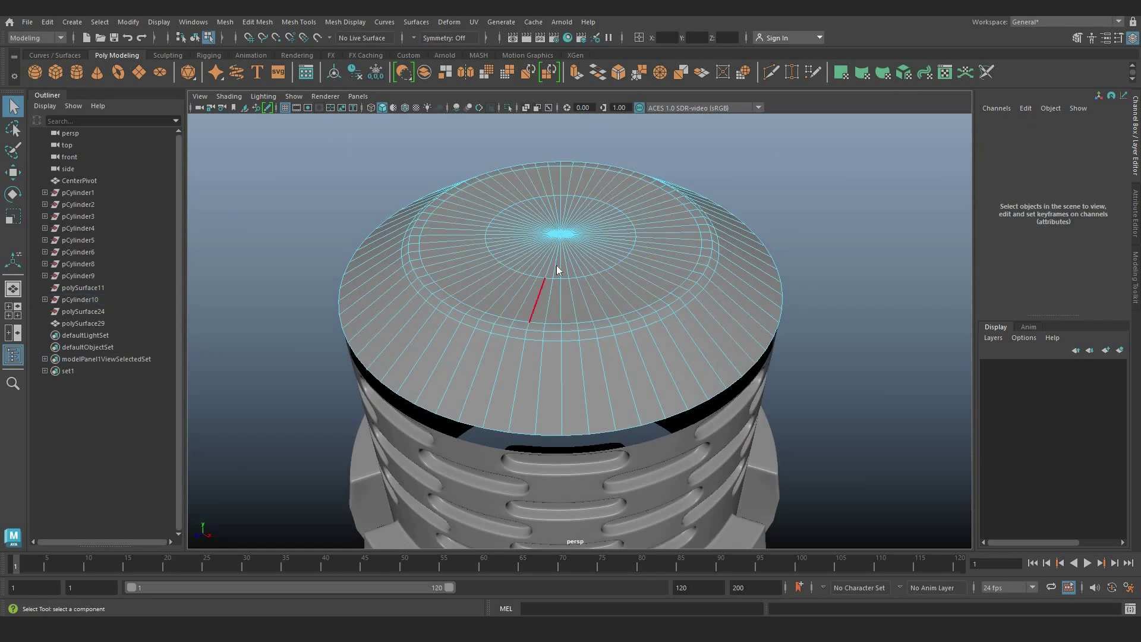
Step: Extract an eight-column wedge of cap faces, running from the outer rim to the centre, as a separate mesh
scroll(557, 265, "up", 3)
right_click_drag(556, 260, 524, 298)
left_click_drag(561, 429, 577, 426, "alt")
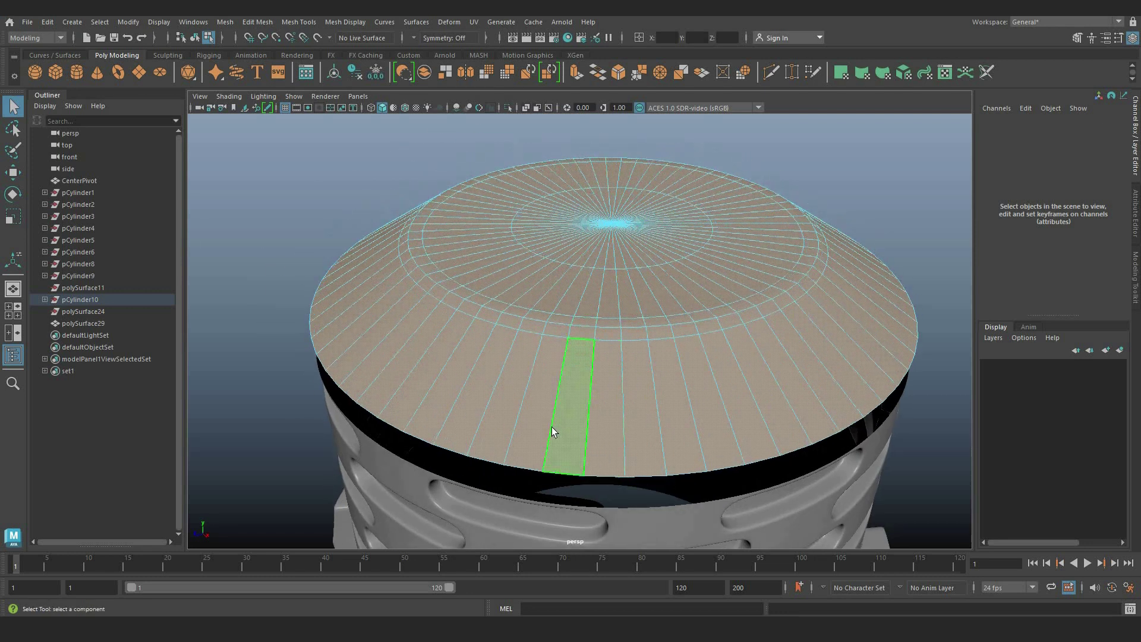
left_click(526, 440)
left_click(567, 439, "shift")
left_click(610, 438, "shift")
left_click(634, 437, "shift")
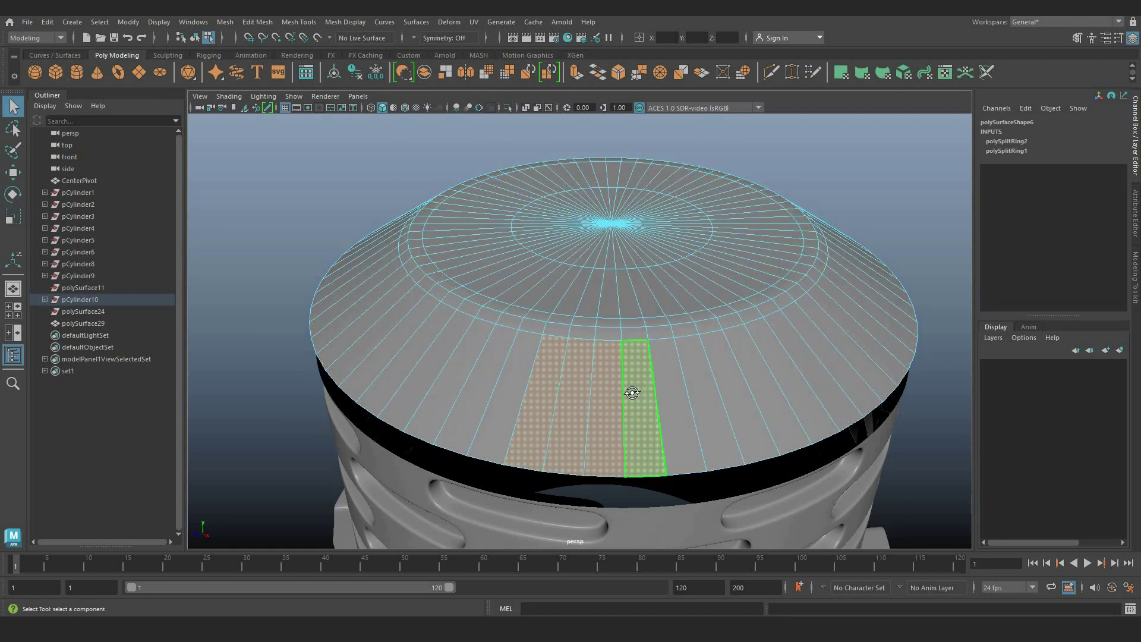
scroll(633, 394, "down", 3)
left_click_drag(636, 419, 698, 405)
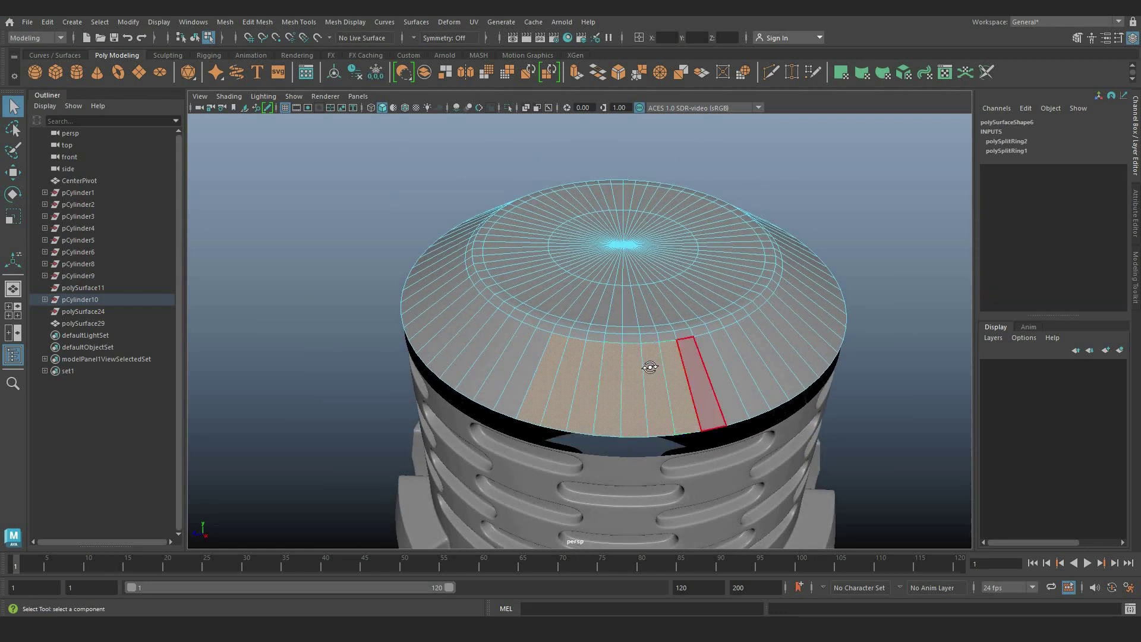
left_click_drag(650, 367, 570, 350, "alt")
scroll(570, 349, "up", 3)
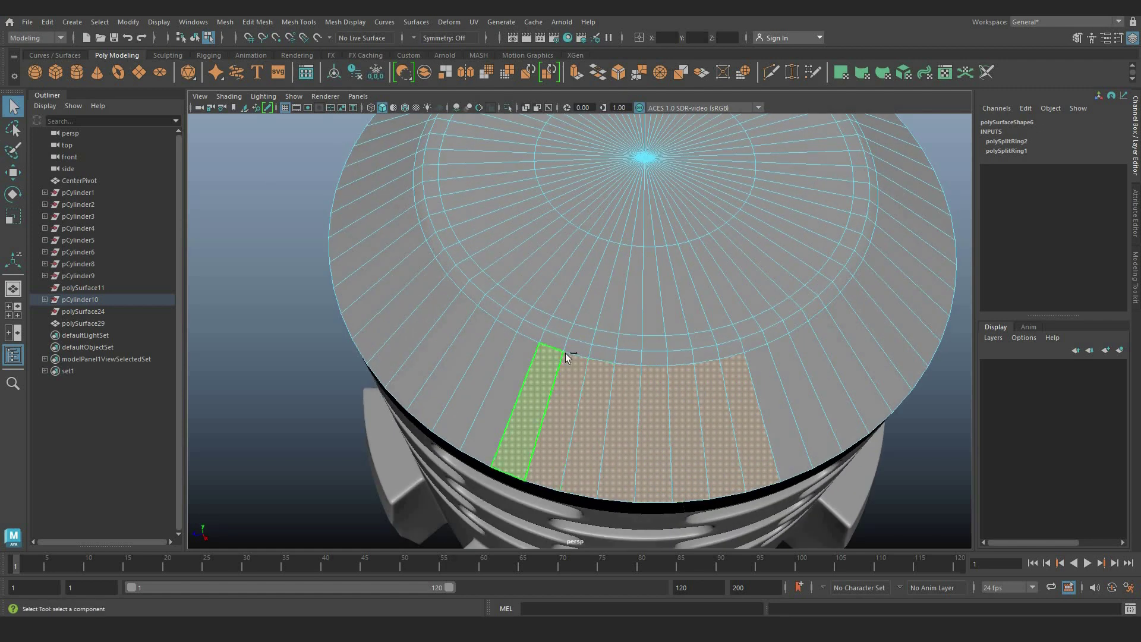
left_click_drag(610, 354, 594, 298, "alt")
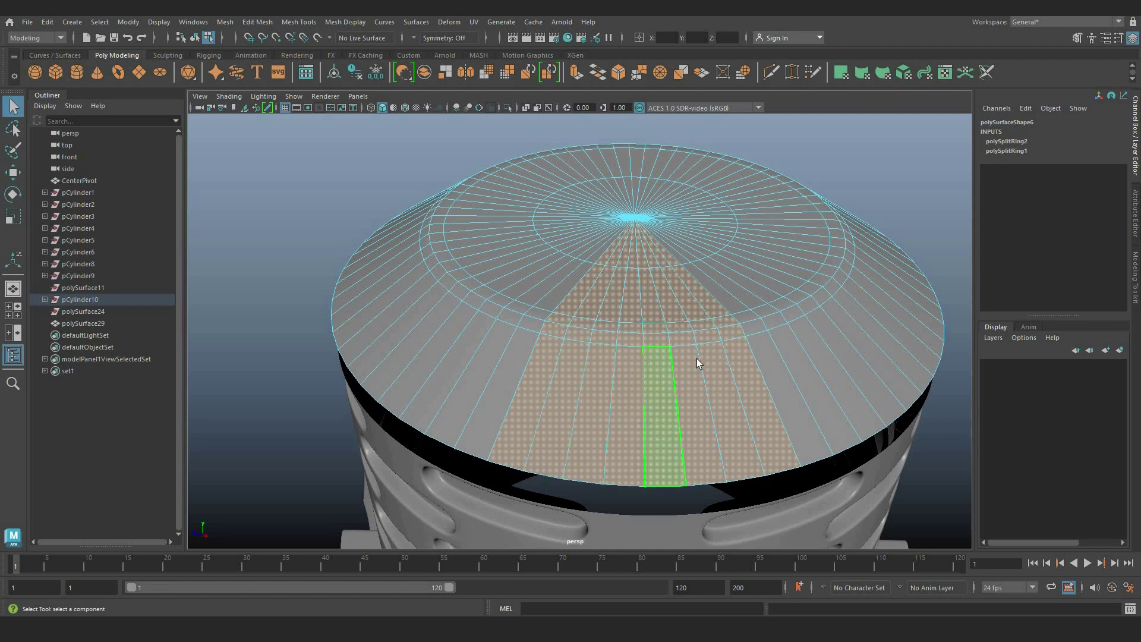
scroll(744, 250, "down", 3)
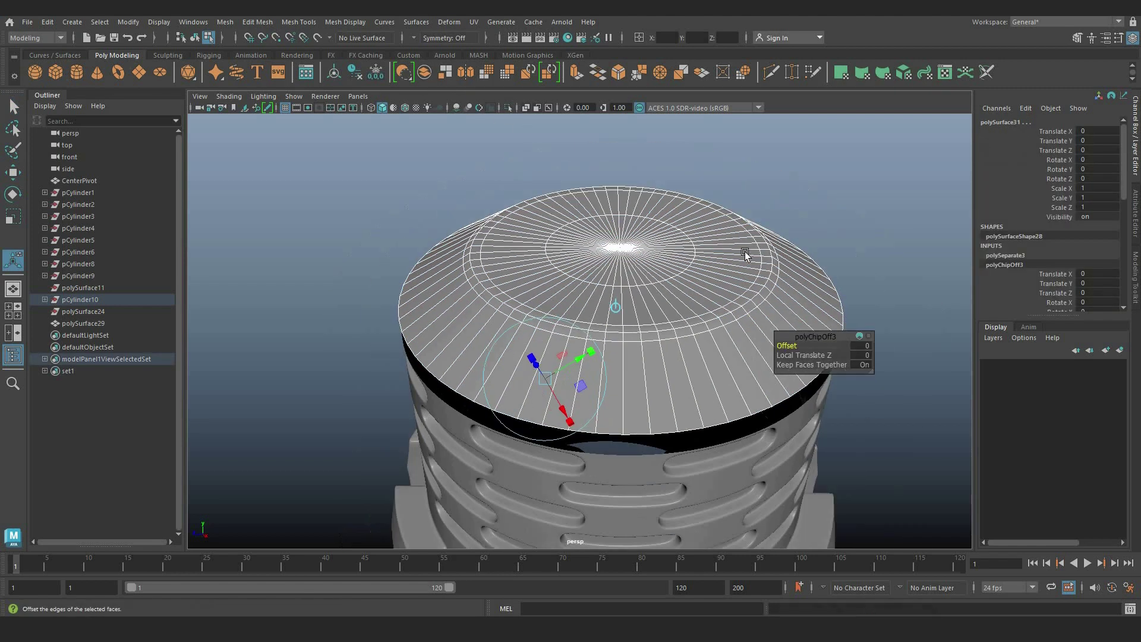
Step: Delete the rest of the cap so that only the extracted wedge remains
key("q")
key("F8")
left_click(744, 252)
key("Delete")
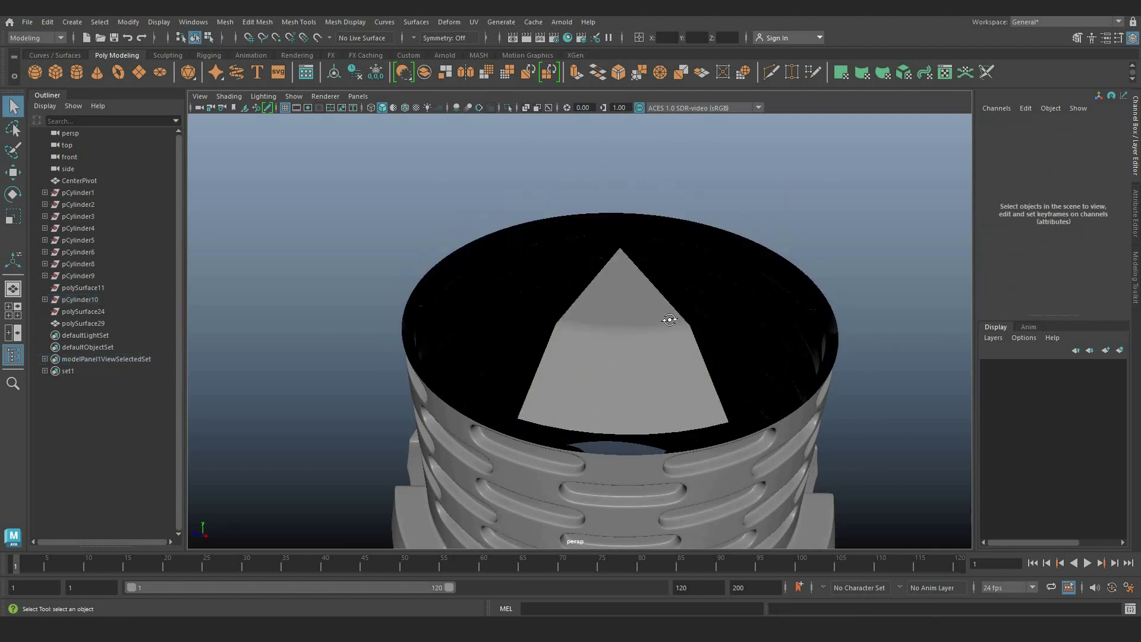
Step: Add two edge loops across the wedge's sloped area, one halfway down and one halfway through the upper half
left_click(667, 319)
left_click_drag(668, 319, 621, 277, "alt")
scroll(612, 323, "down", 5)
scroll(635, 348, "up", 7)
right_click_drag(622, 278, 621, 241)
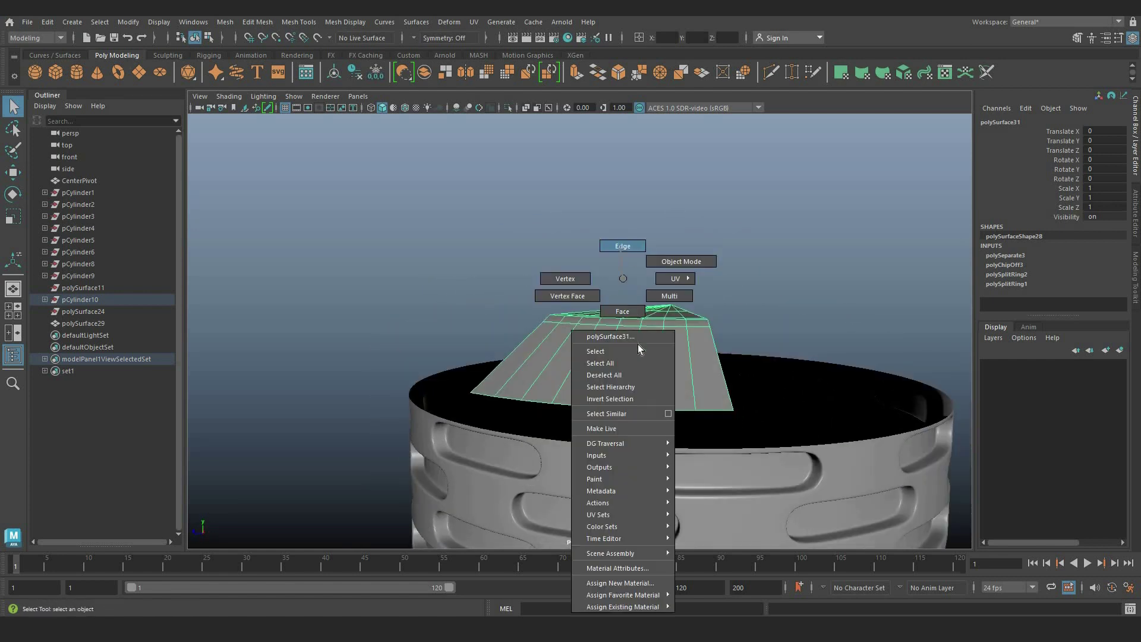
left_click(637, 344)
right_click_drag(639, 345, 658, 386, "ctrl")
left_click(636, 348)
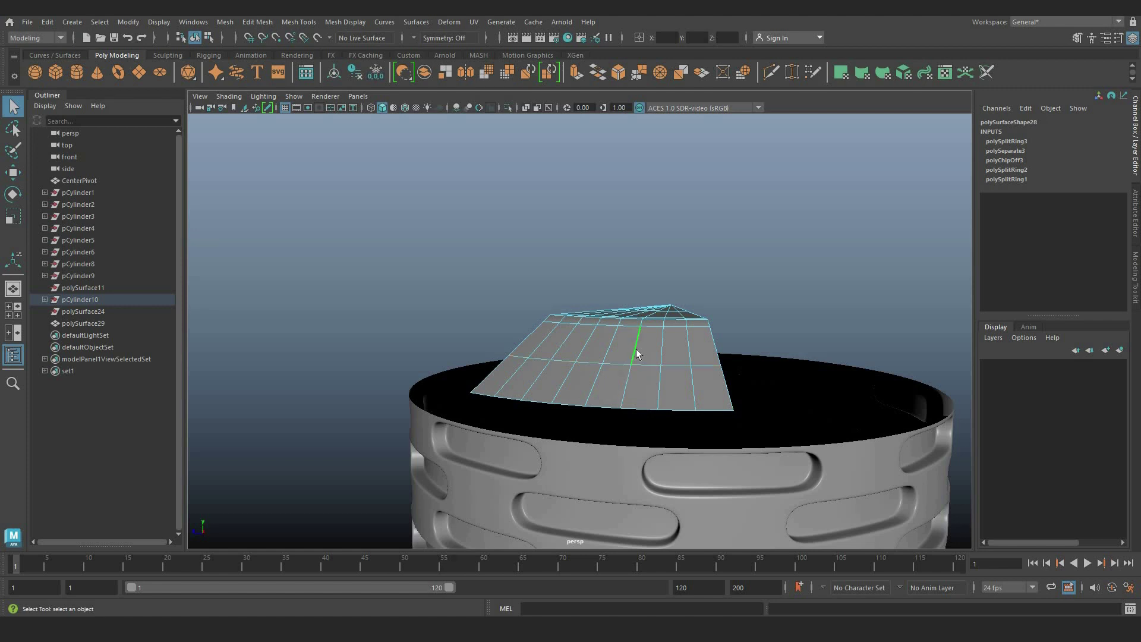
right_click_drag(637, 349, 630, 385, "ctrl")
scroll(630, 385, "down", 2)
Step: Shape the middle vertices of the new row on the wedge's slope into an arch, raising the centre vertex and pulling its two neighbours inward
left_click_drag(630, 385, 655, 355, "alt")
scroll(664, 378, "up", 8)
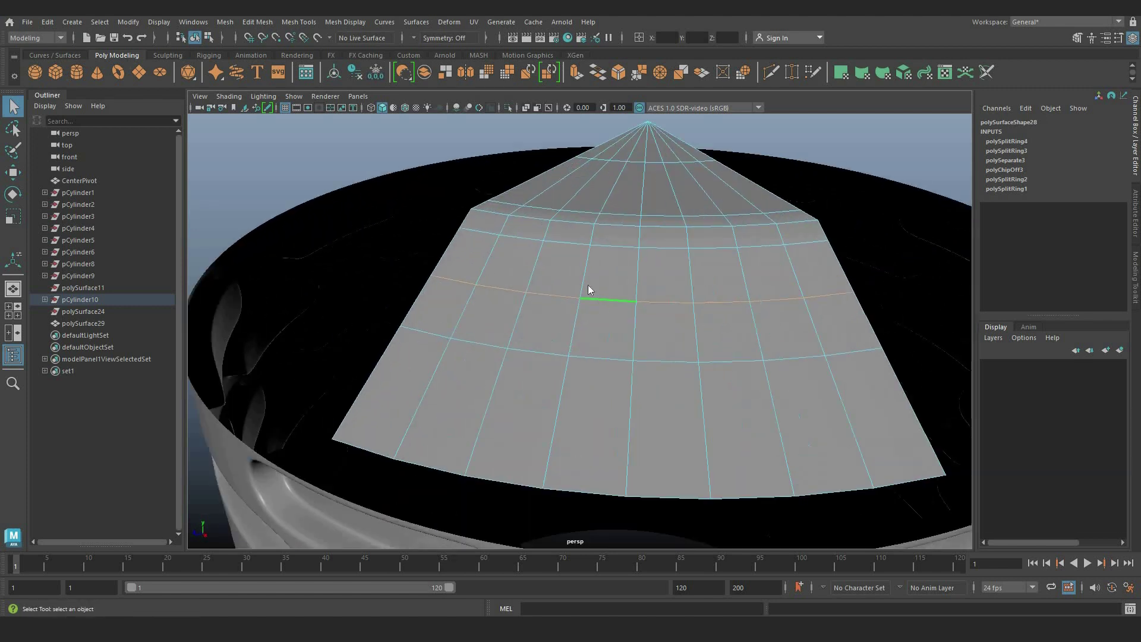
right_click_drag(645, 278, 601, 283)
left_click(639, 307)
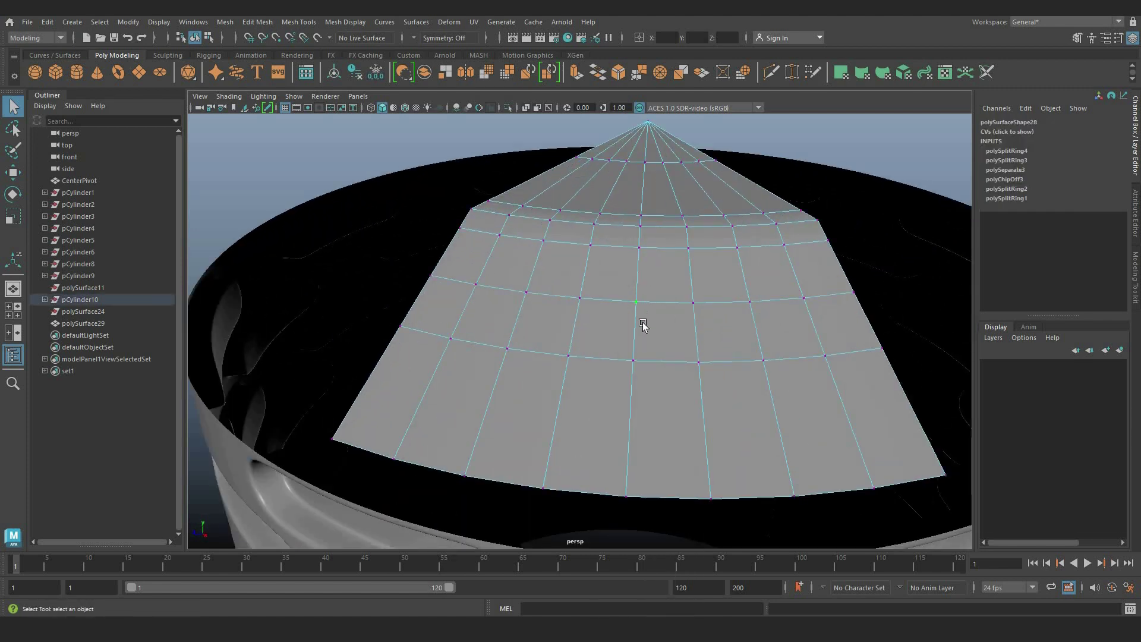
key("w")
left_click_drag(645, 311, 620, 324, "ctrl+shift")
left_click(585, 319)
left_click(620, 325, "ctrl+shift")
key("ctrl+z")
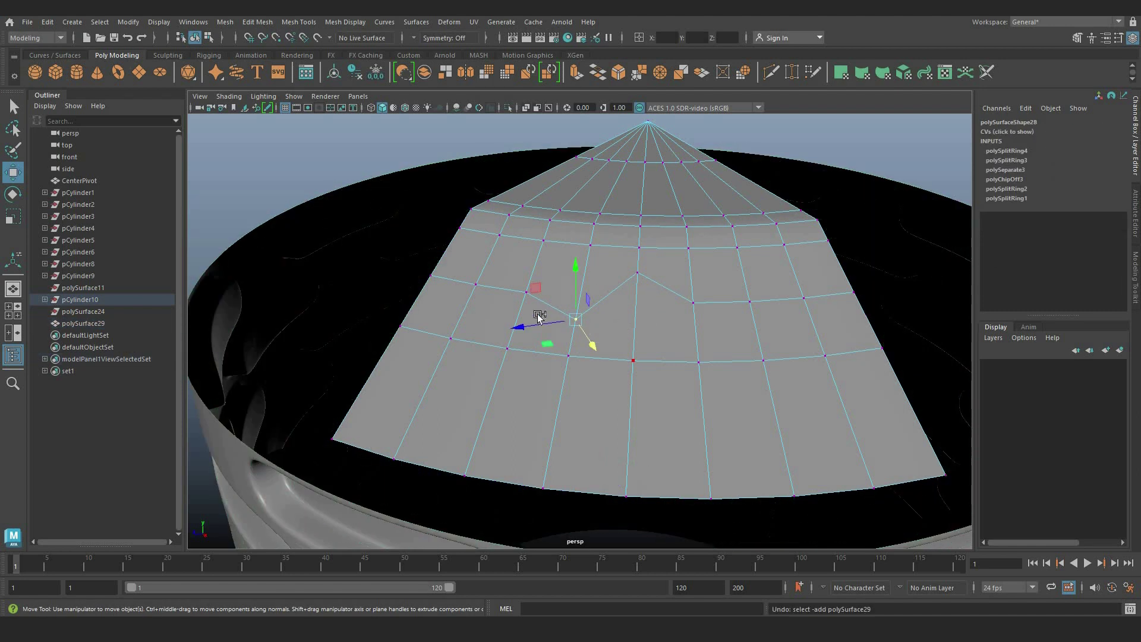
middle_click_drag(539, 317, 602, 338)
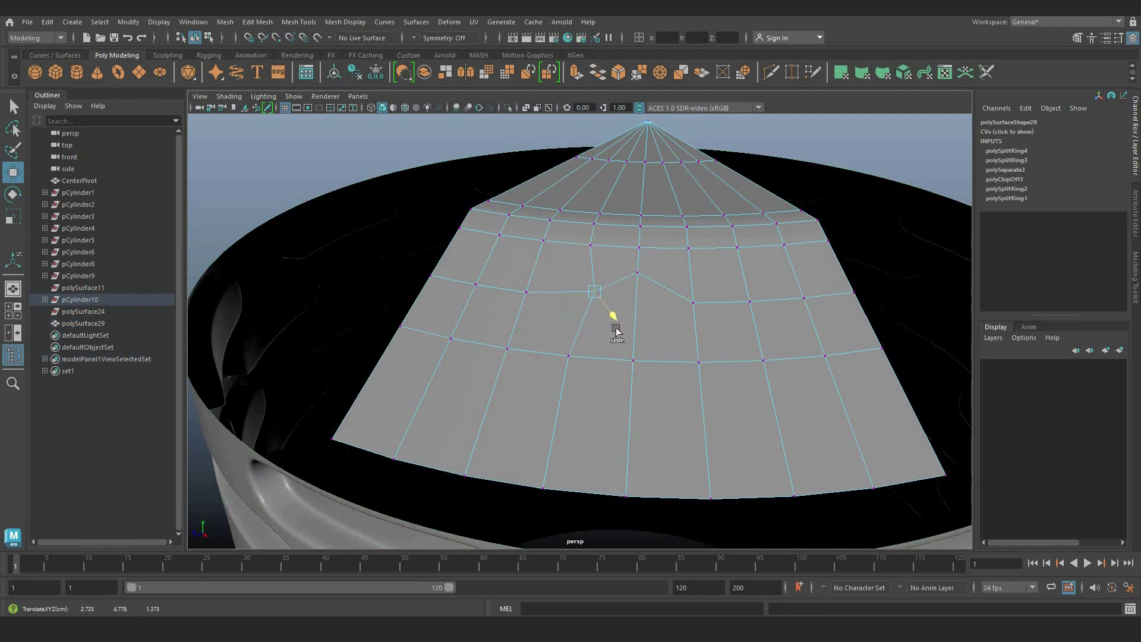
middle_click_drag(691, 308, 692, 309)
middle_click_drag(624, 319, 708, 321)
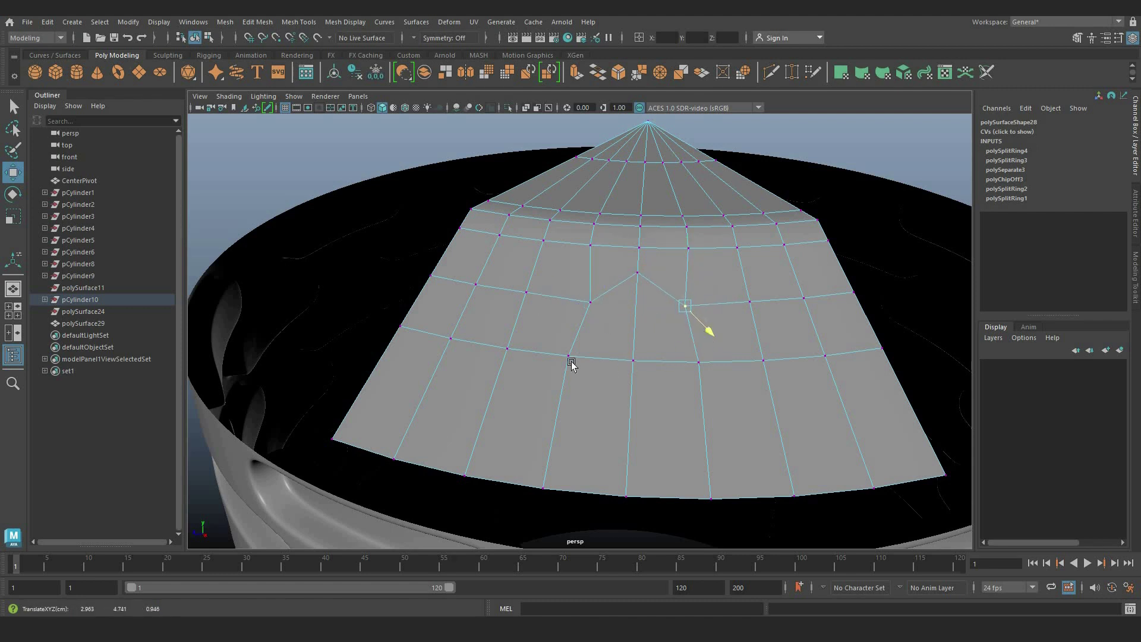
Step: Refine the arch by spreading its two lower corner vertices outward, lowering the peak slightly and adjusting both shoulder vertices
left_click(537, 363)
left_click_drag(513, 364, 503, 364)
left_click(589, 304)
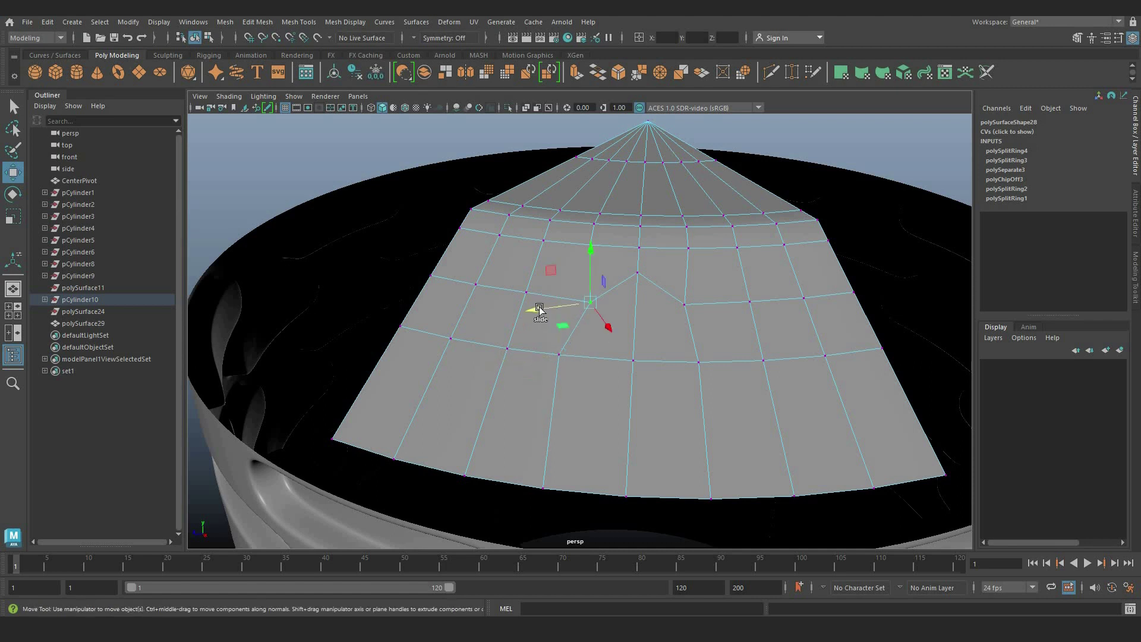
left_click_drag(531, 309, 528, 308)
left_click(638, 274)
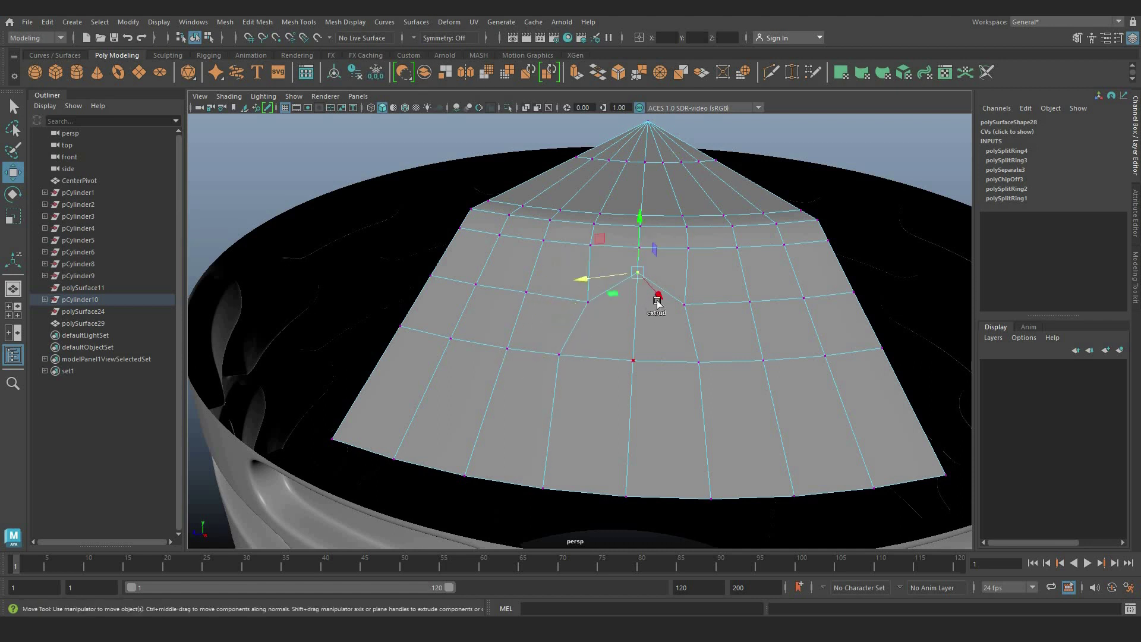
left_click_drag(657, 296, 655, 305, "shift")
key("ctrl+z")
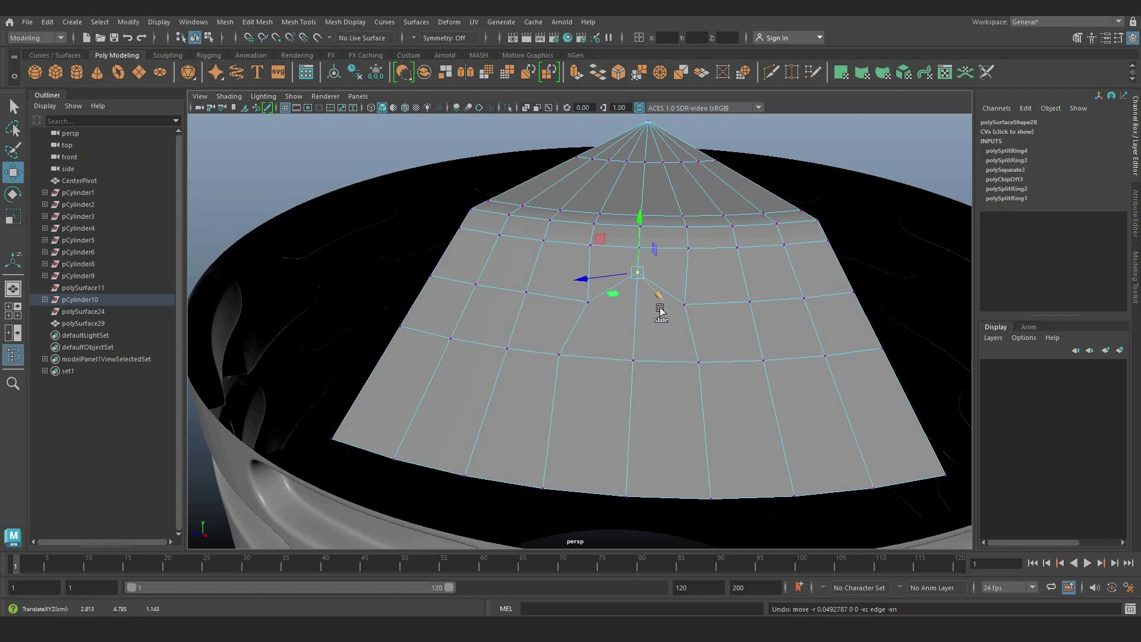
middle_click_drag(659, 310, 685, 303)
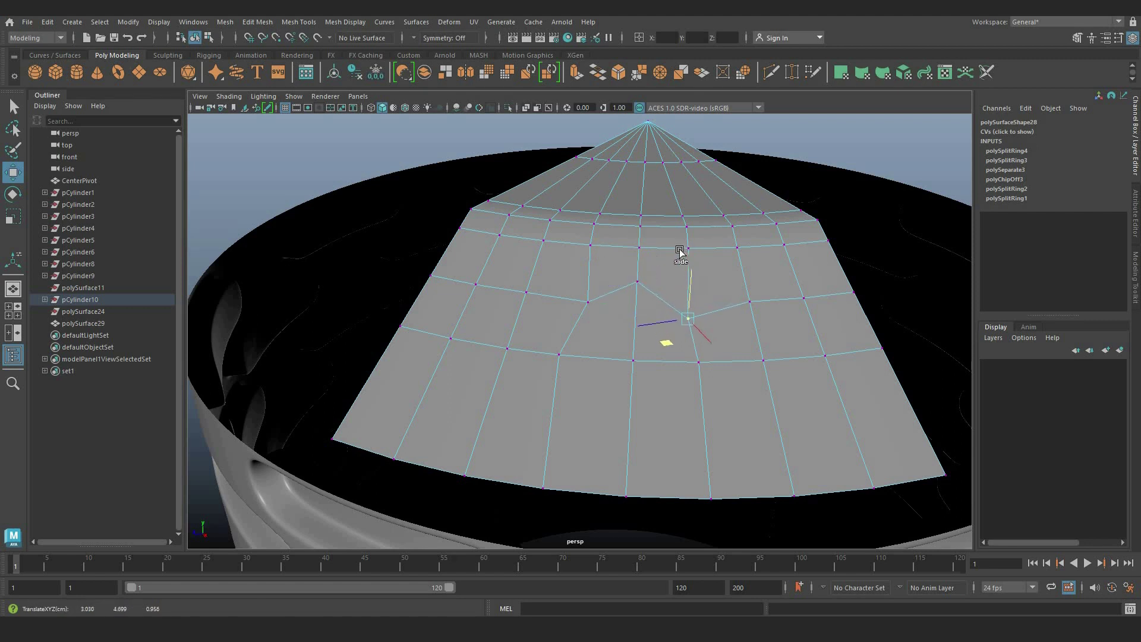
middle_click_drag(688, 373, 661, 368)
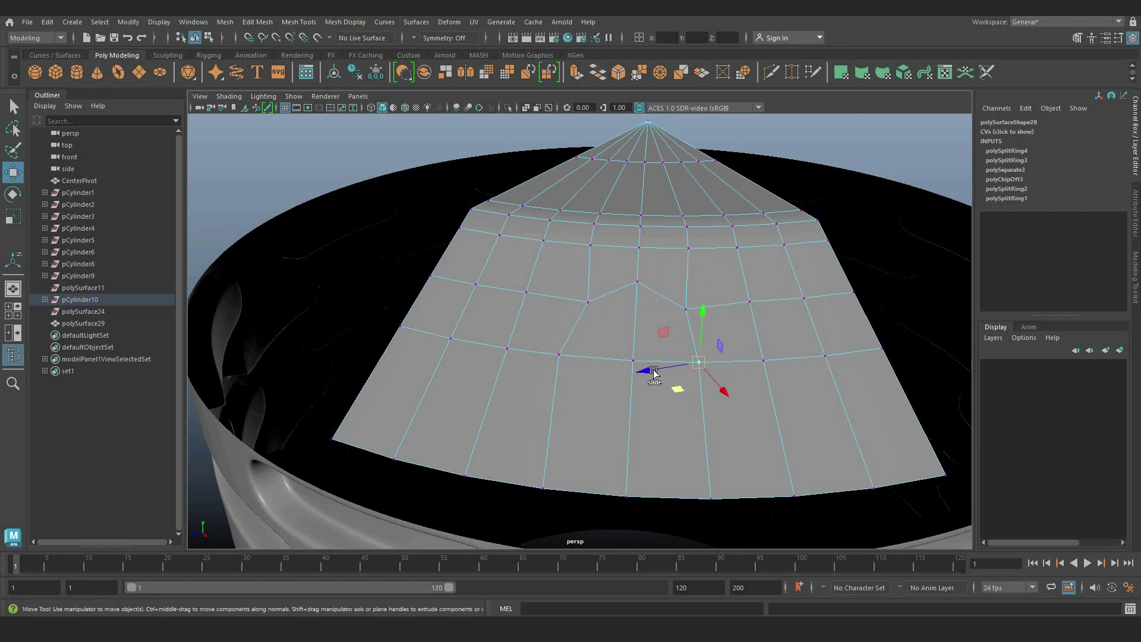
key("super+space")
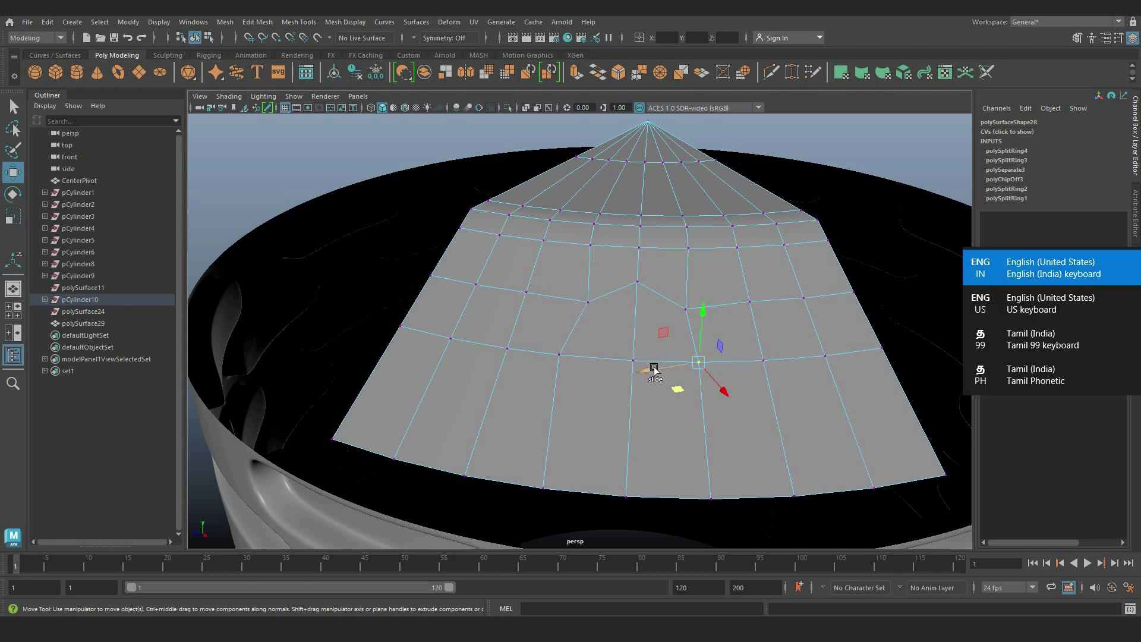
middle_click_drag(660, 372, 654, 373)
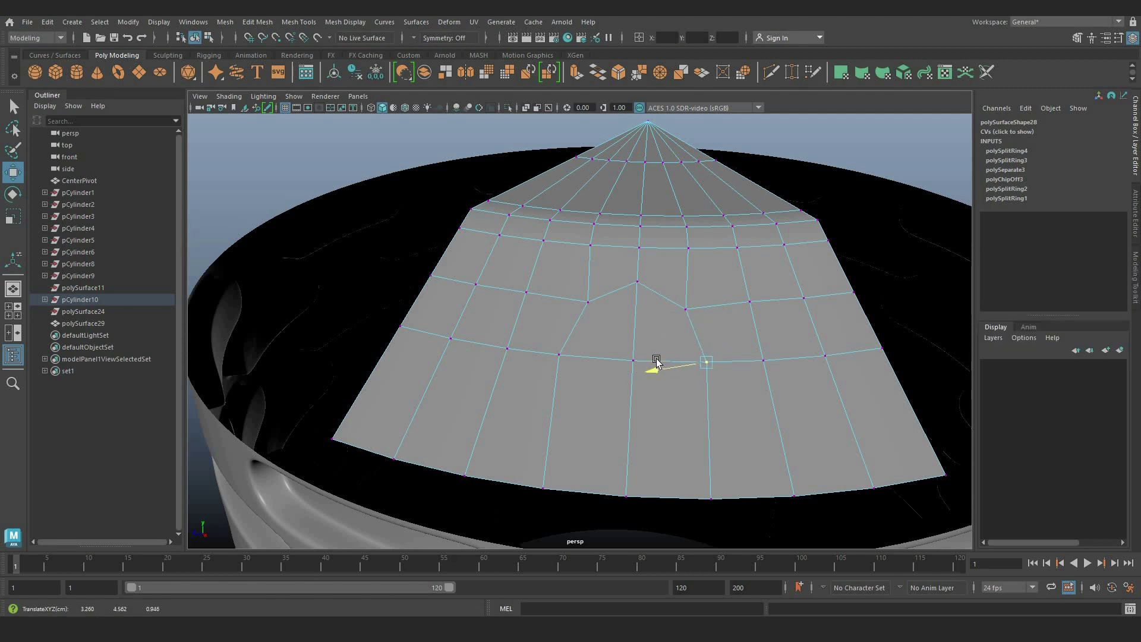
Step: Extrude the wedge's outer rim edges straight down to form a side wall two face rows high
scroll(591, 337, "down", 2)
left_click_drag(439, 357, 387, 279, "alt")
right_click_drag(387, 278, 381, 247)
left_click(497, 403)
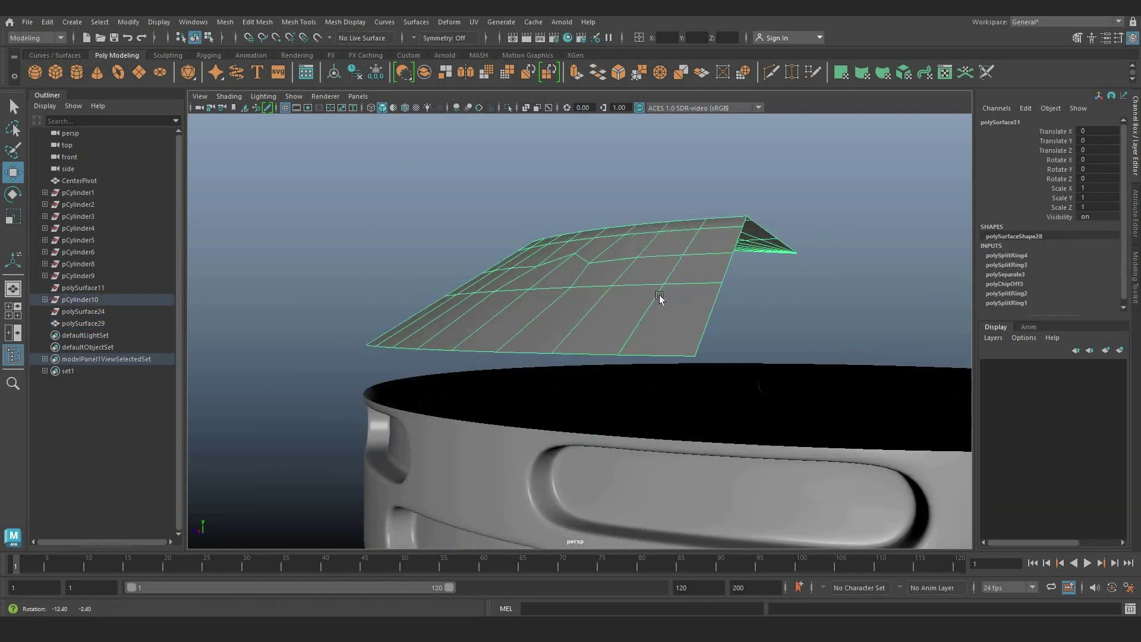
left_click_drag(660, 296, 547, 344, "alt")
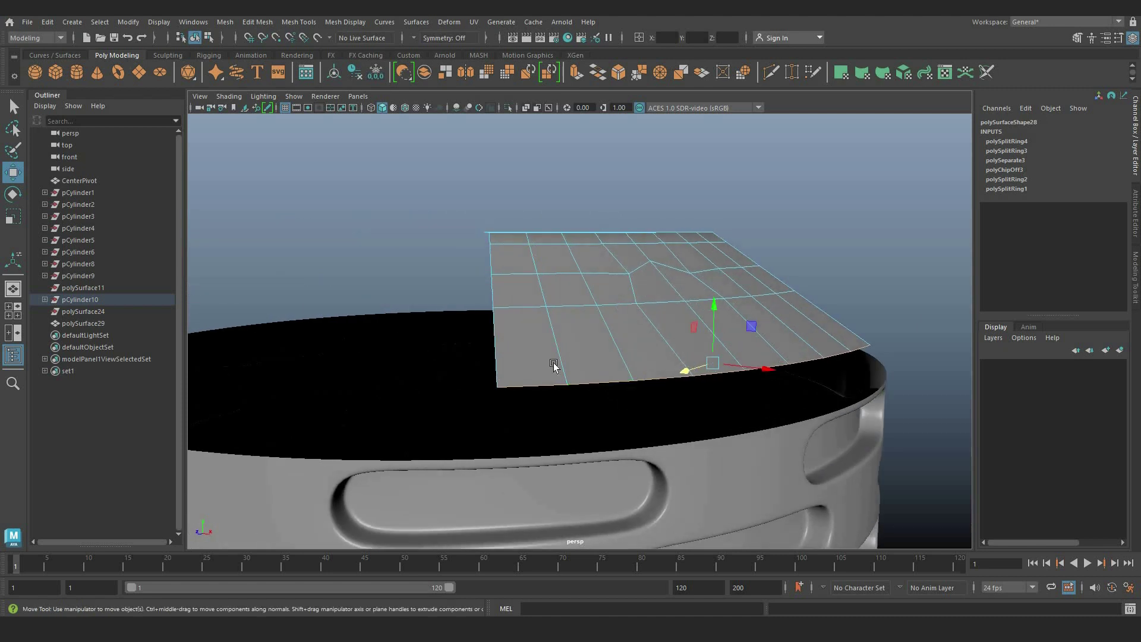
key("ctrl+e")
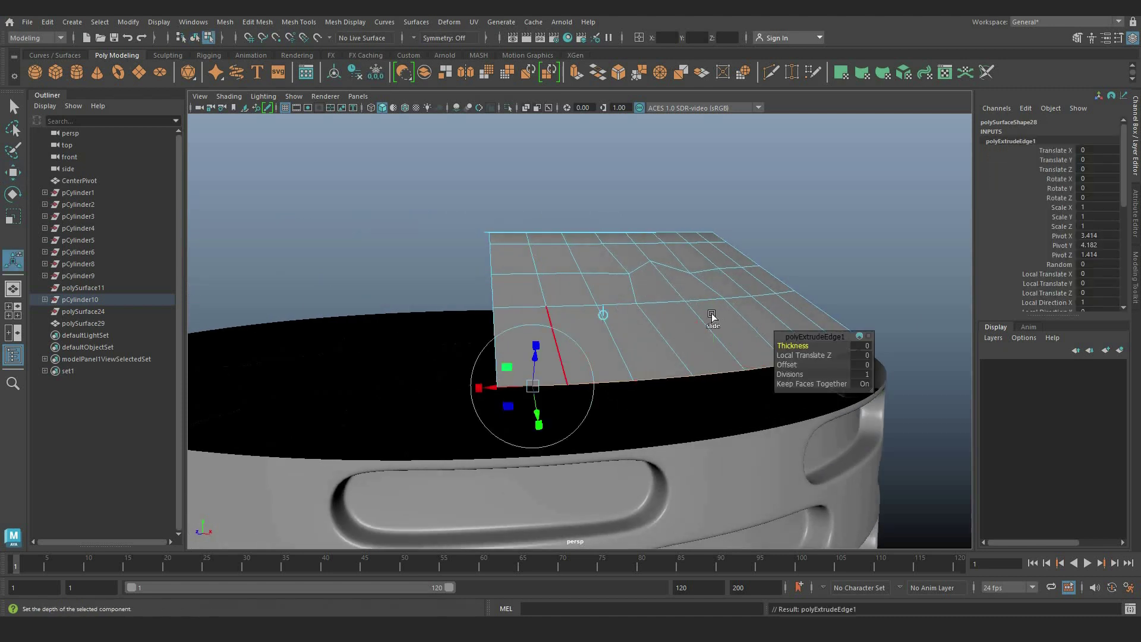
left_click_drag(714, 322, 717, 326, "ctrl+shift")
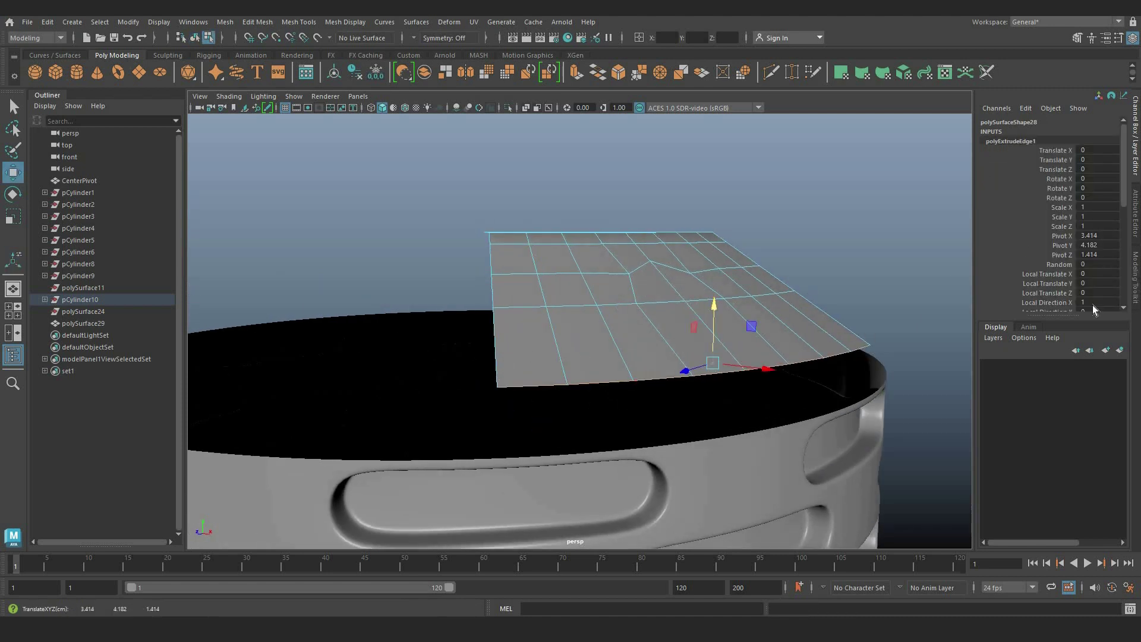
left_click(1135, 276)
left_click_drag(716, 322, 710, 369)
Step: Delete the two faces directly below the arch in the upper row of the side wall
left_click_drag(583, 356, 599, 310, "alt")
right_click_drag(597, 279, 602, 316)
right_click_drag(561, 437, 561, 437)
left_click(561, 437)
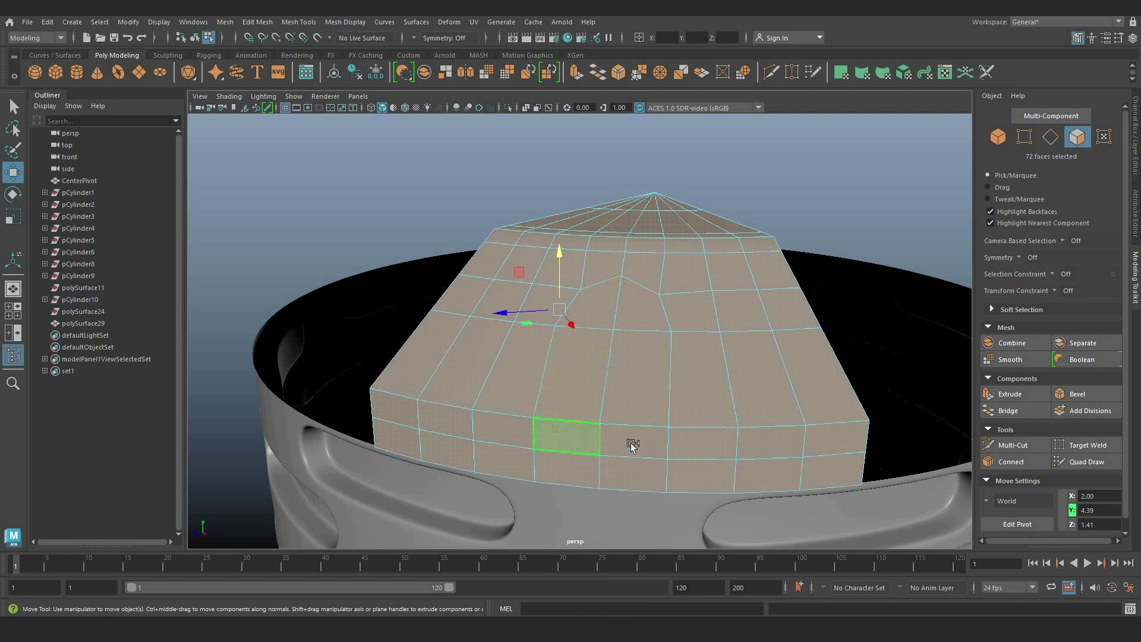
left_click(634, 441, "shift")
key("Delete")
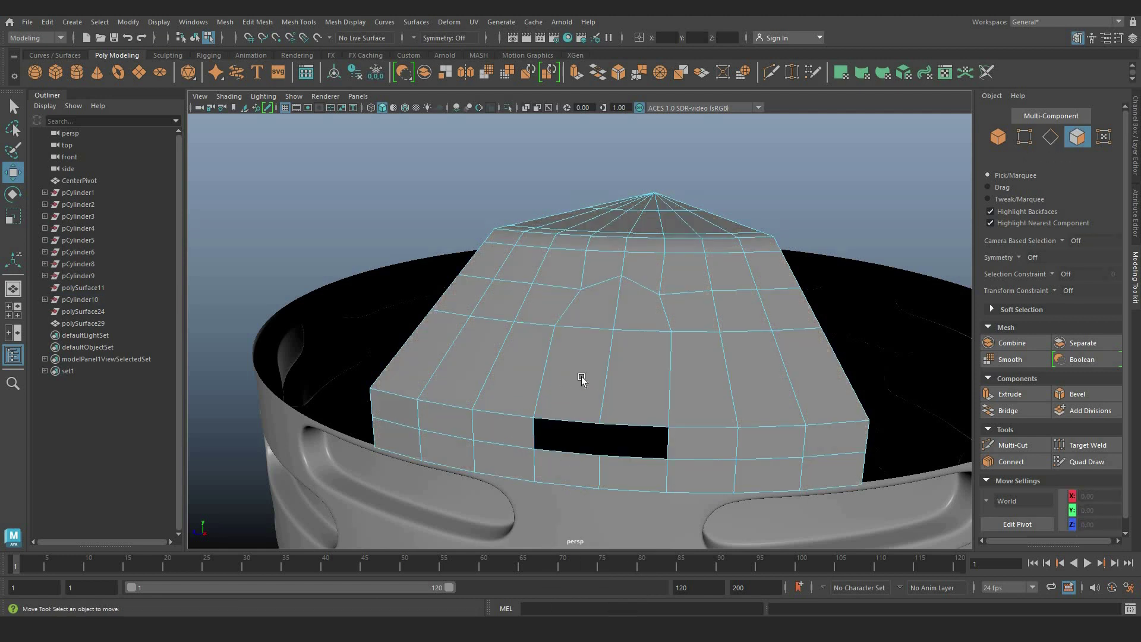
Step: Extract the four faces that make up the arch shape on the slope as a separate piece
left_click(604, 307)
key("q")
left_click(626, 345, "shift")
left_click(638, 305, "shift")
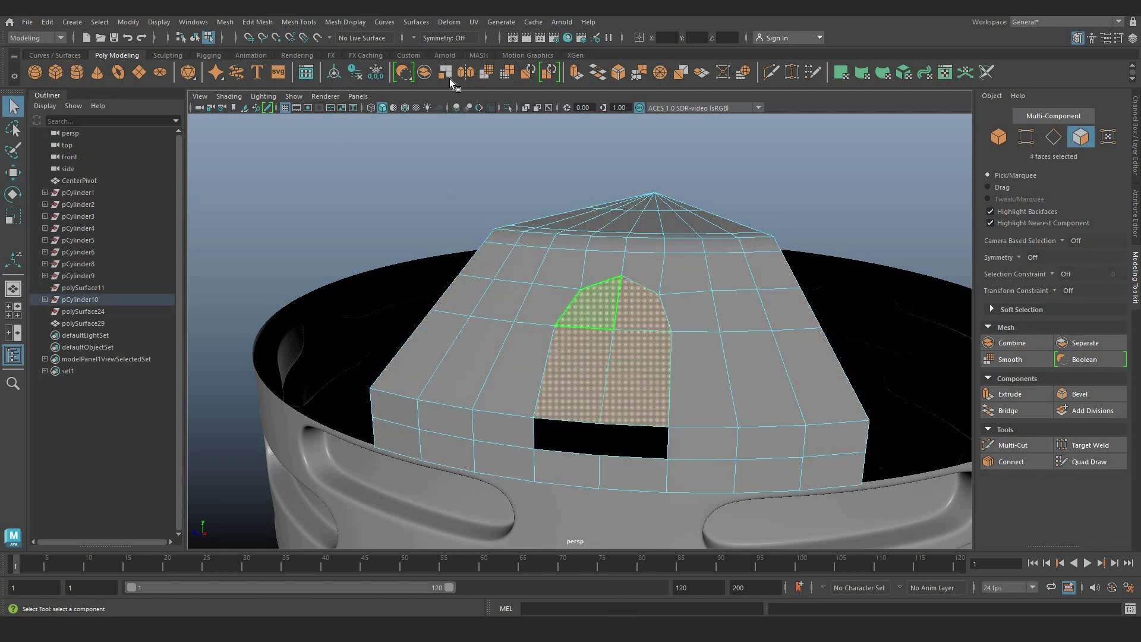
key("ctrl+d")
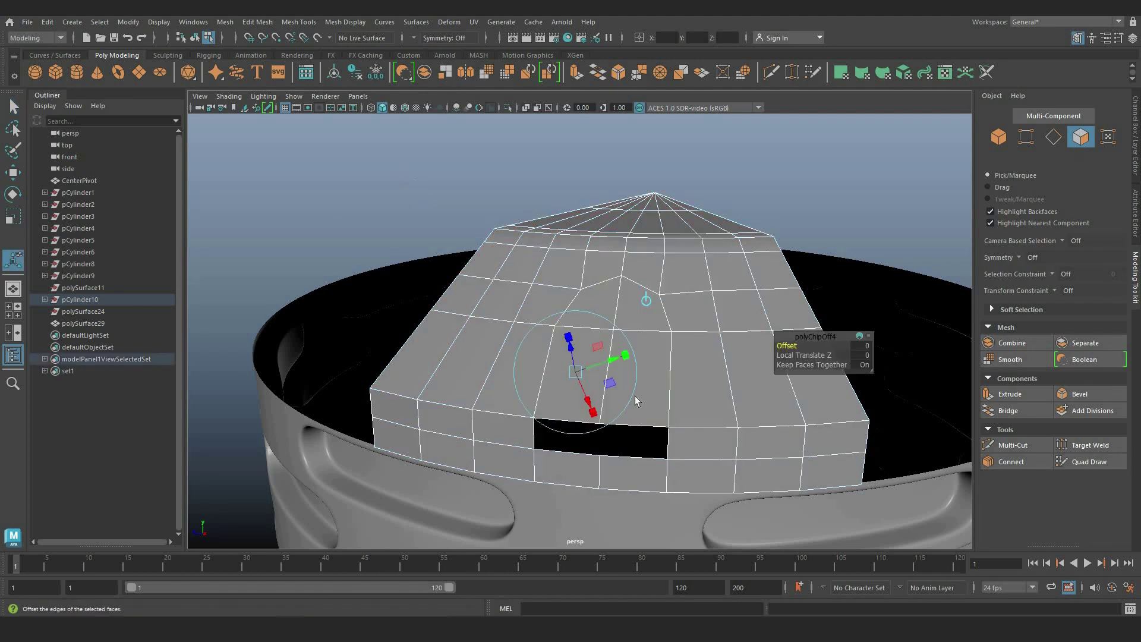
key("q")
Step: Flatten the extracted arch piece vertically and snap it down to the lower edge of the wall opening as the notch floor
key("F8")
left_click(615, 387)
left_click_drag(615, 387, 517, 308, "alt")
right_click_drag(555, 277, 498, 279)
left_click_drag(349, 219, 779, 481)
key("r")
middle_click_drag(543, 390, 535, 372)
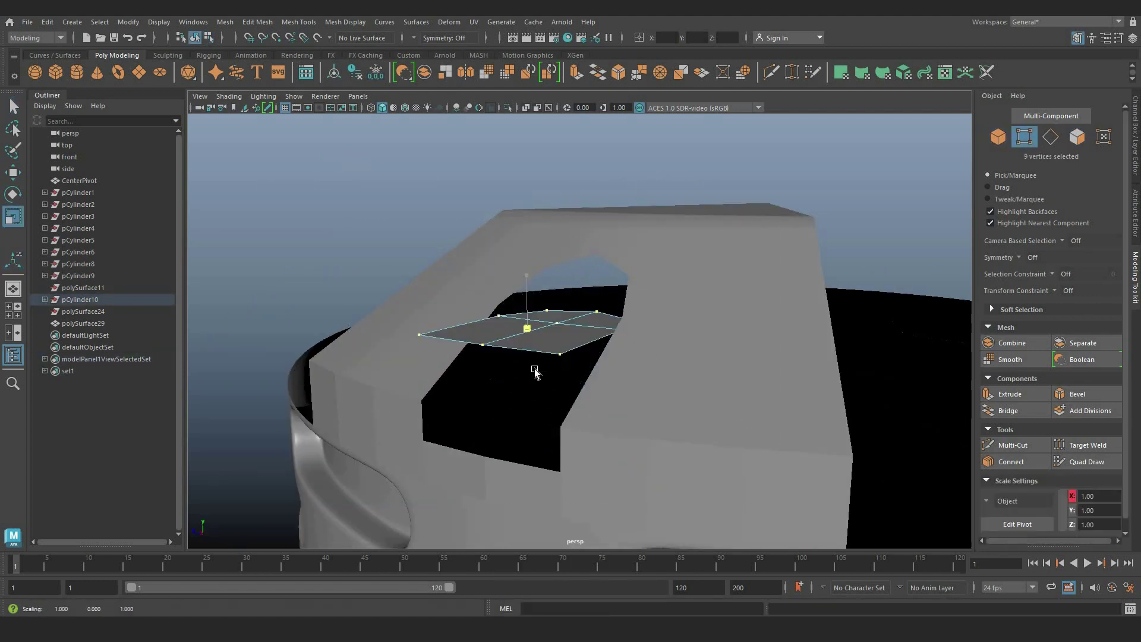
key("w")
left_click_drag(525, 278, 452, 385)
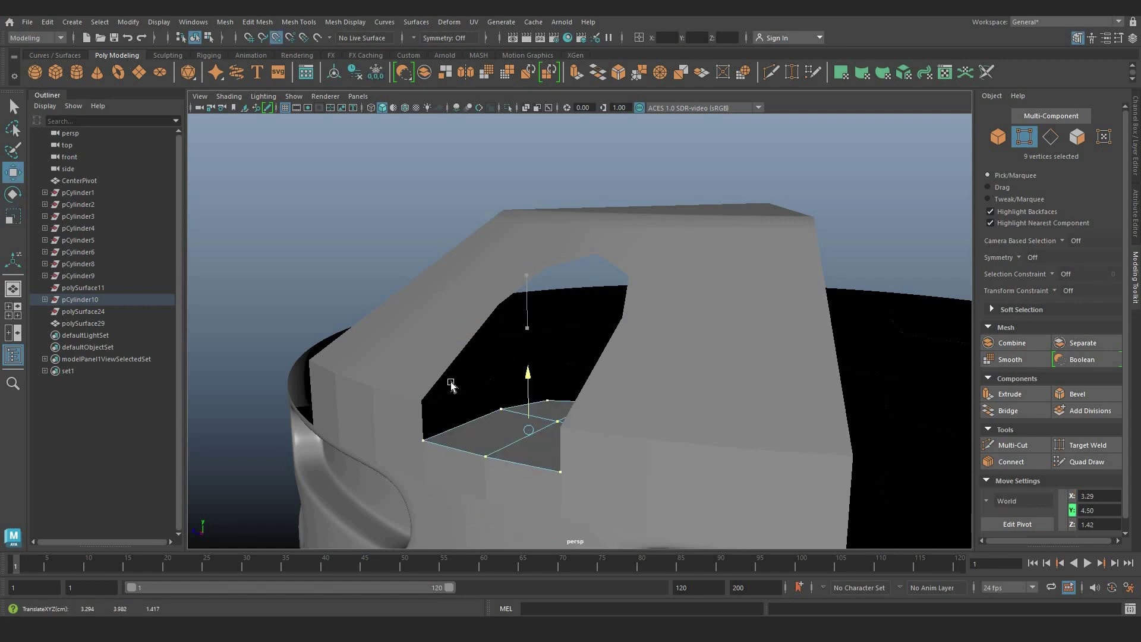
Step: Combine the notch floor with the wedge and merge all of the resulting mesh's overlapping vertices
scroll(418, 232, "down", 3)
right_click_drag(522, 417, 535, 400)
left_click(501, 325, "shift")
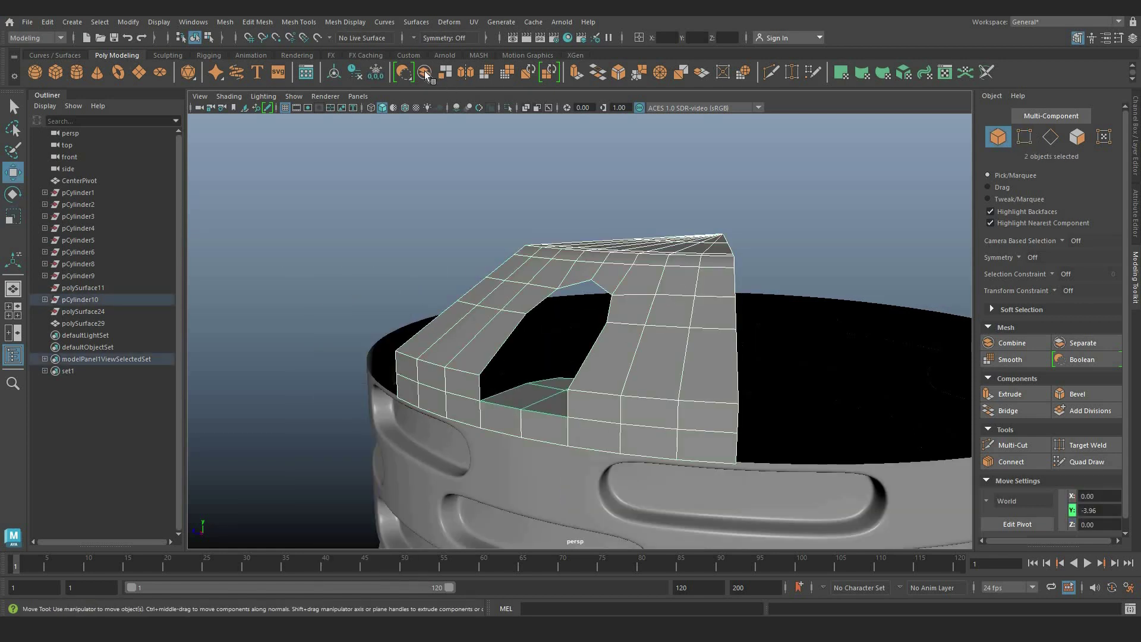
left_click(347, 245)
left_click(499, 266)
right_click_drag(529, 269, 470, 267)
mouse_move(311, 192)
left_mouse_down()
mouse_move(400, 214)
mouse_move(844, 492)
left_mouse_up()
left_click_drag(771, 330, 856, 515)
right_click_drag(754, 199, 828, 139, "shift")
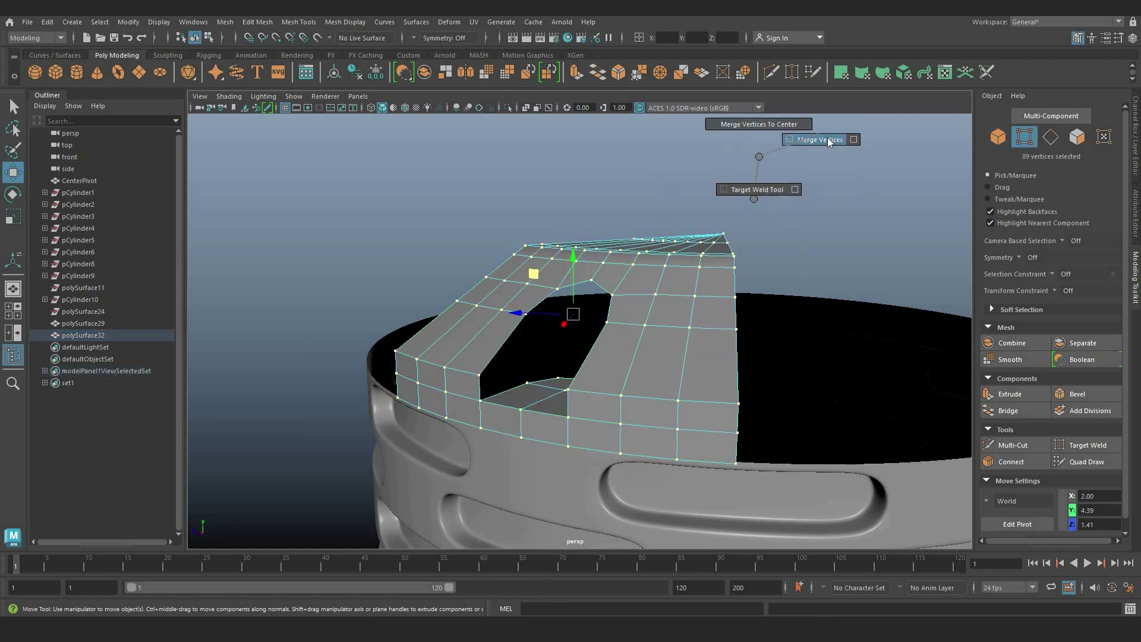
Step: Isolate the combined wedge in the viewport so that the rest of the model is hidden
right_click_drag(476, 336, 505, 324, "alt")
left_click_drag(506, 324, 618, 276, "alt")
right_click_drag(618, 284, 619, 267)
left_click_drag(560, 378, 579, 413, "alt")
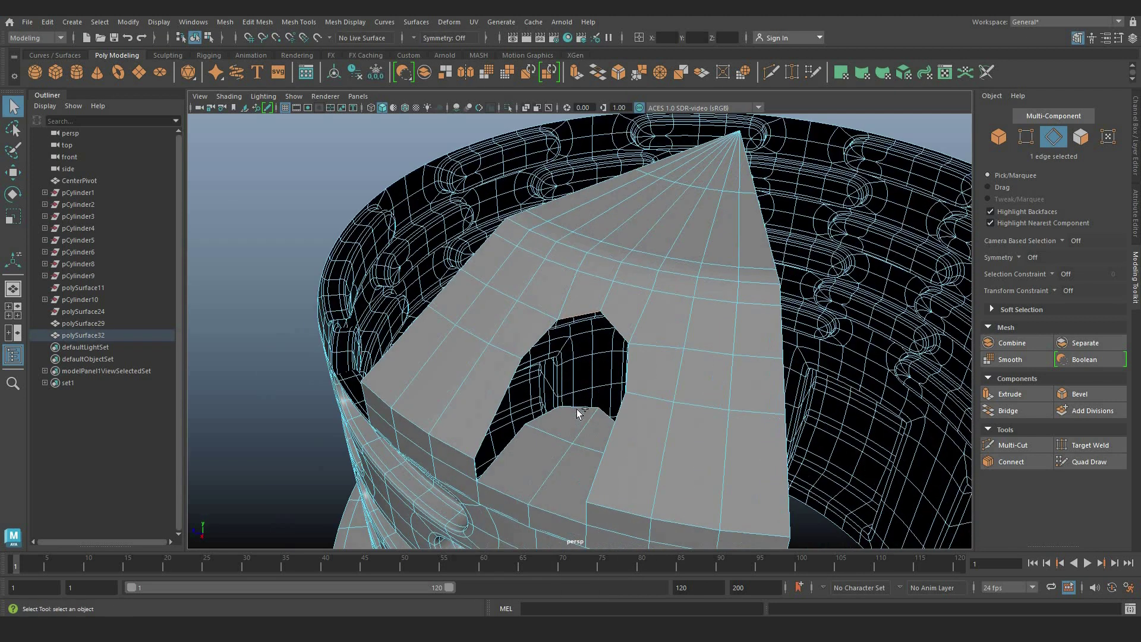
left_click_drag(455, 387, 453, 339, "alt")
right_click_drag(441, 135, 473, 113)
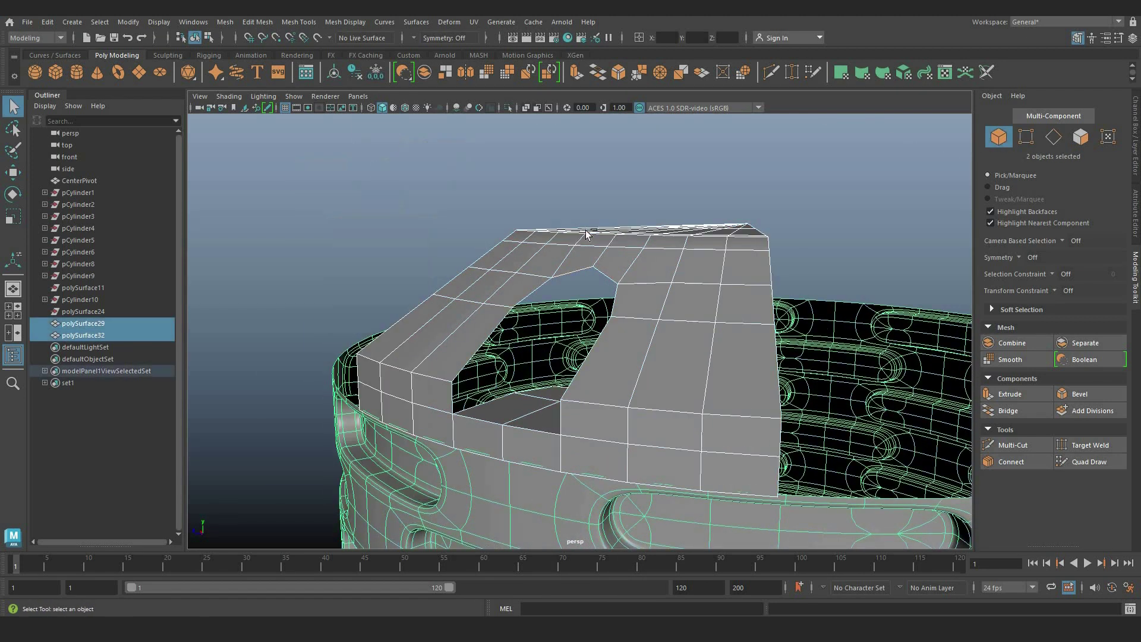
left_click(587, 229)
key("ctrl+1")
scroll(559, 244, "up", 4)
Step: Bridge each edge of the arched opening to the matching floor edge to close the notch's side and back walls
right_click_drag(563, 236, 562, 211)
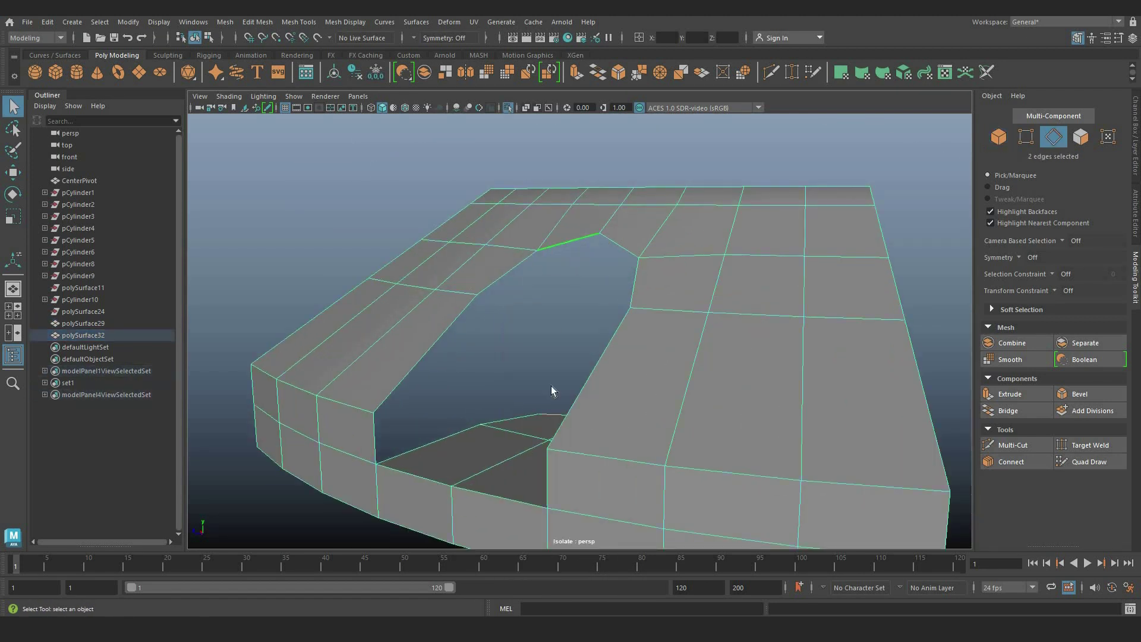
right_click_drag(561, 344, 544, 486, "shift")
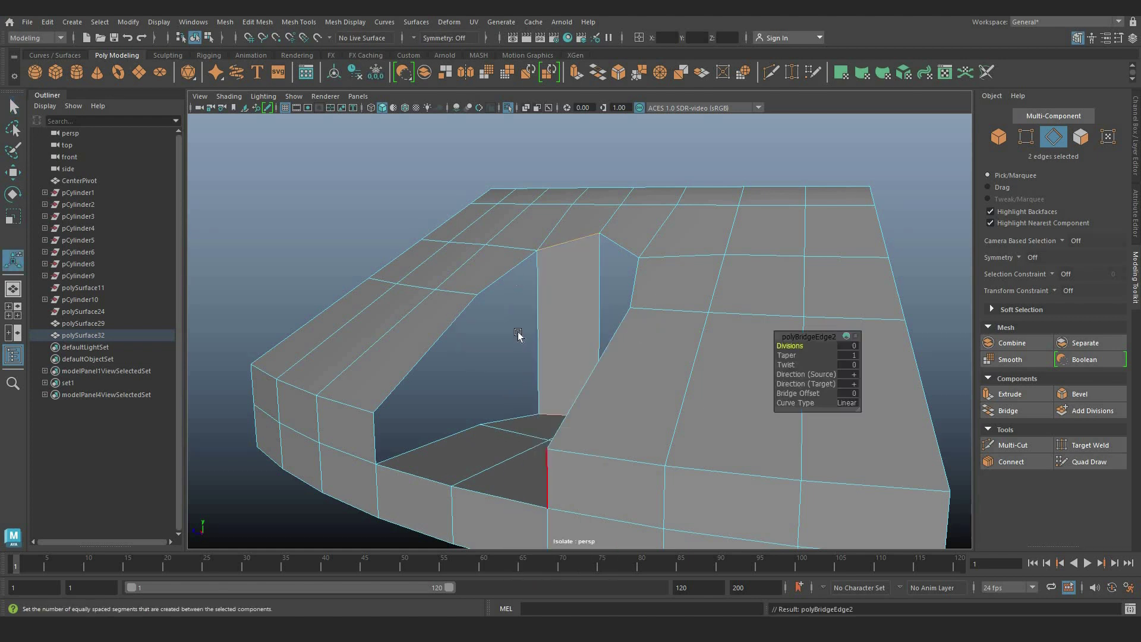
left_click(511, 275)
key("g")
left_click(416, 364)
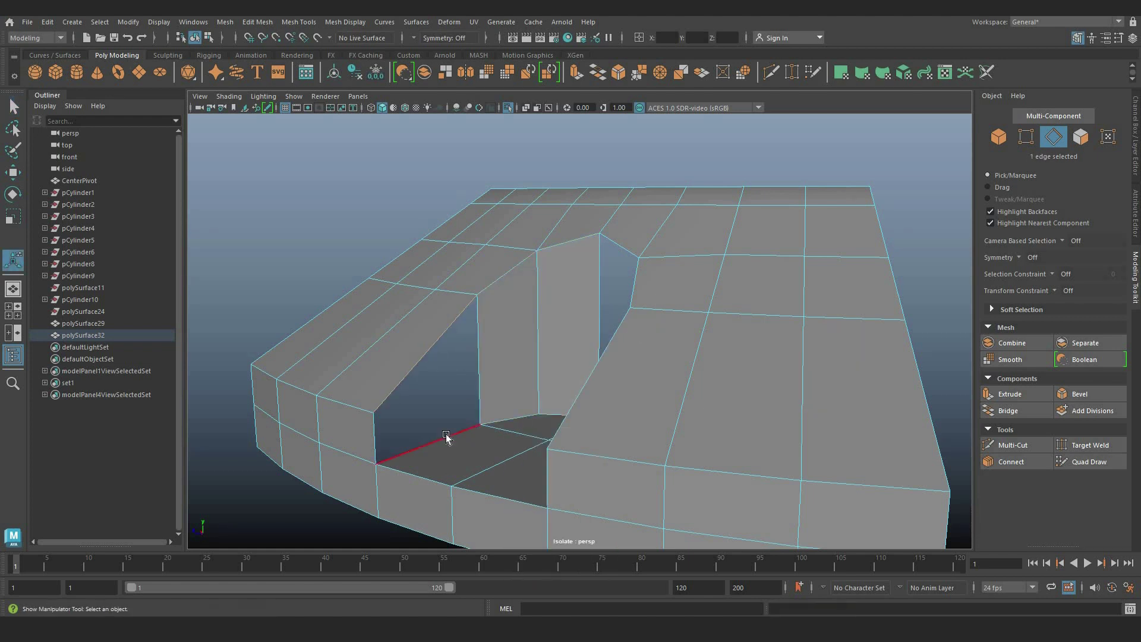
left_click_drag(484, 404, 706, 284, "alt")
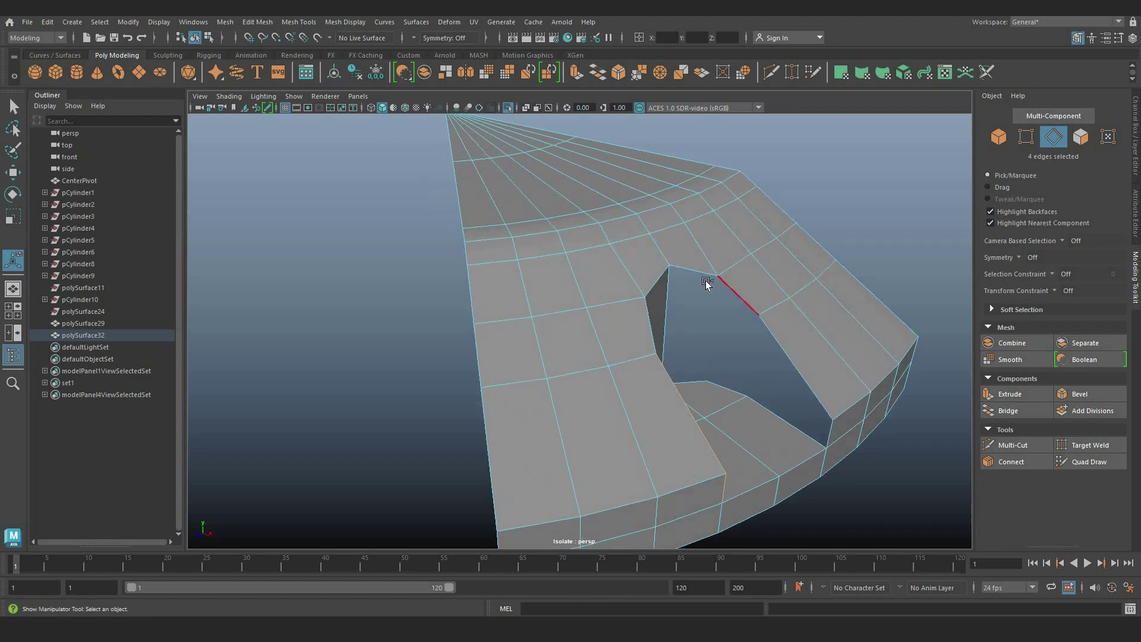
key("g")
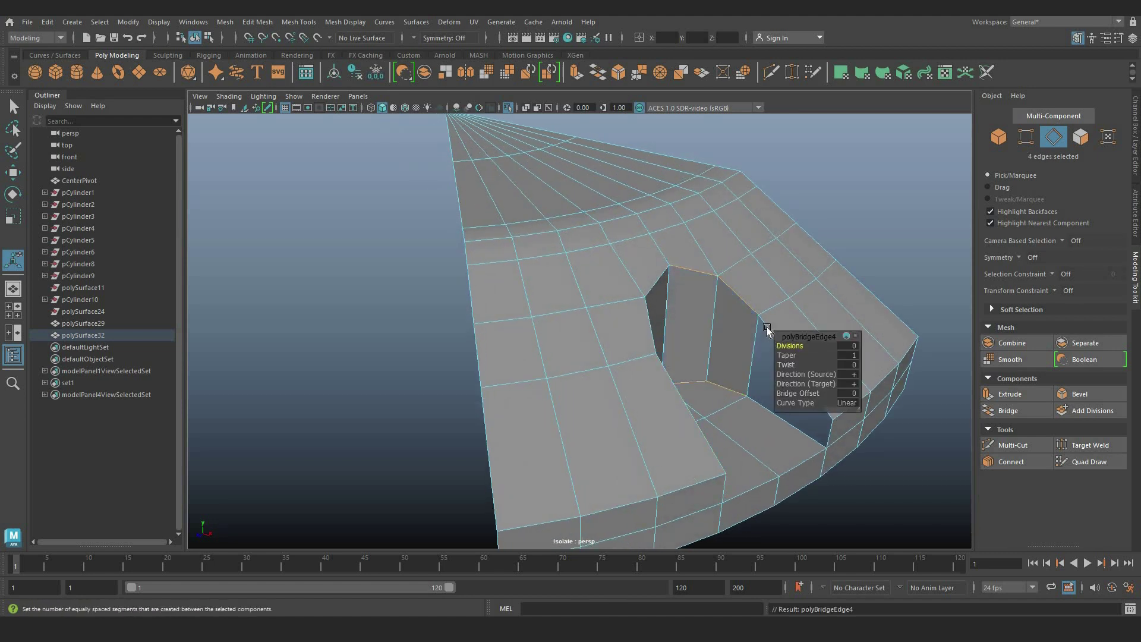
left_click(767, 327)
right_click_drag(747, 266, 779, 262)
left_click_drag(779, 262, 512, 244, "alt")
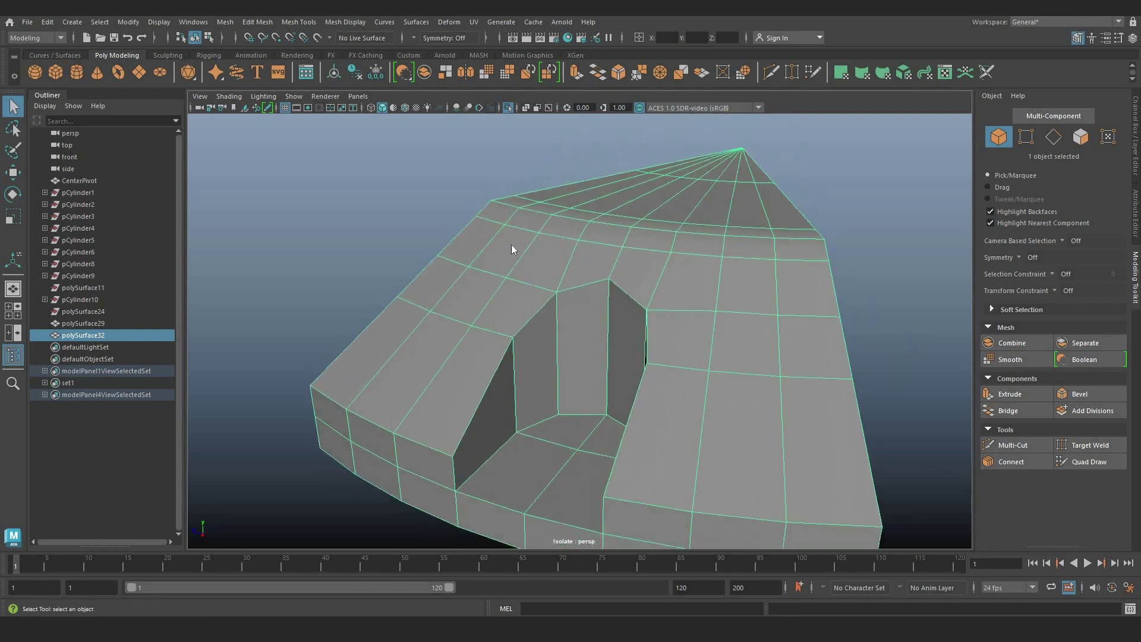
Step: Bevel the notch's outline and floor border edges plus the wedge's lower slope edge with fraction 0.2, 2 segments and uniform mitering
right_click_drag(511, 277, 510, 247)
left_click(487, 393)
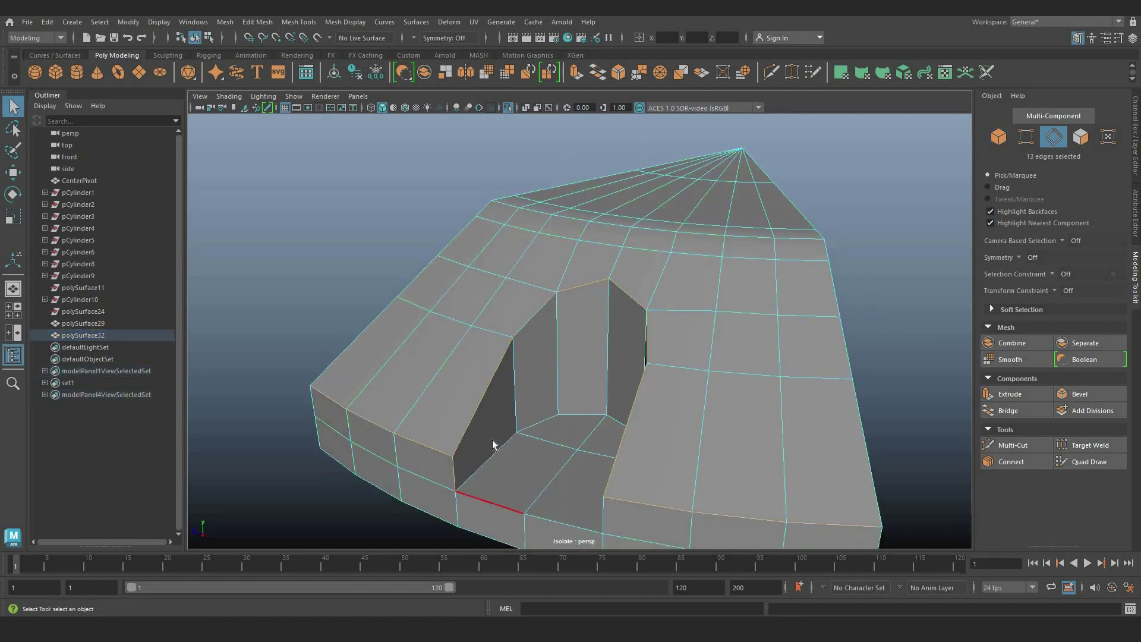
left_click_drag(563, 422, 769, 428, "alt")
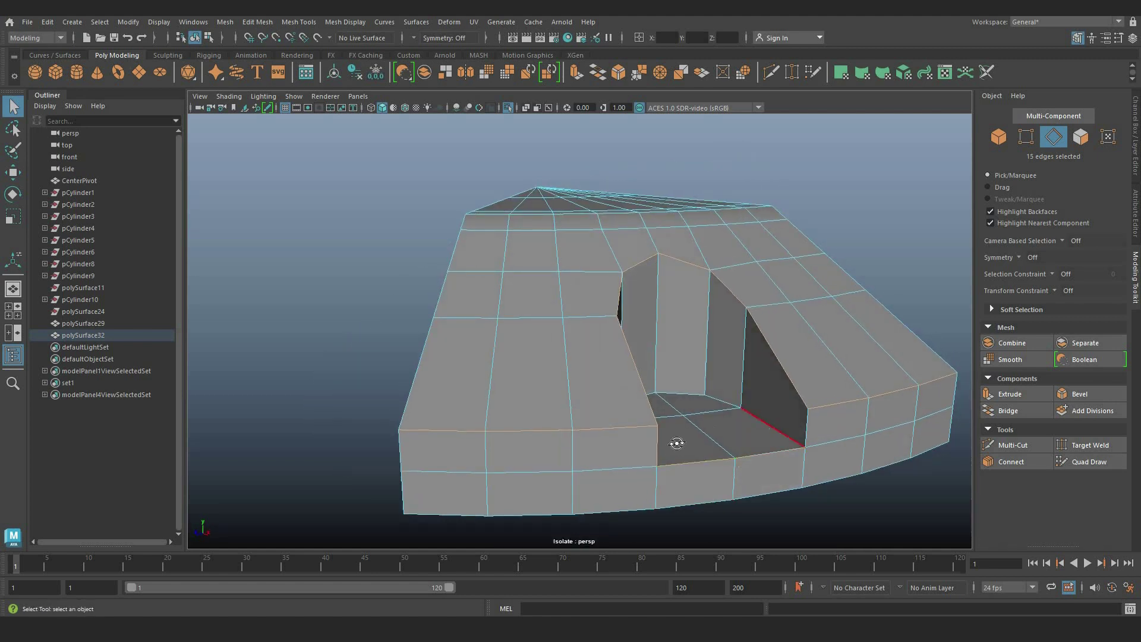
left_click_drag(677, 443, 596, 455, "alt")
double_click(656, 428, "shift")
double_click(565, 443, "shift")
left_click(789, 429, "shift")
left_click_drag(781, 456, 733, 459, "alt")
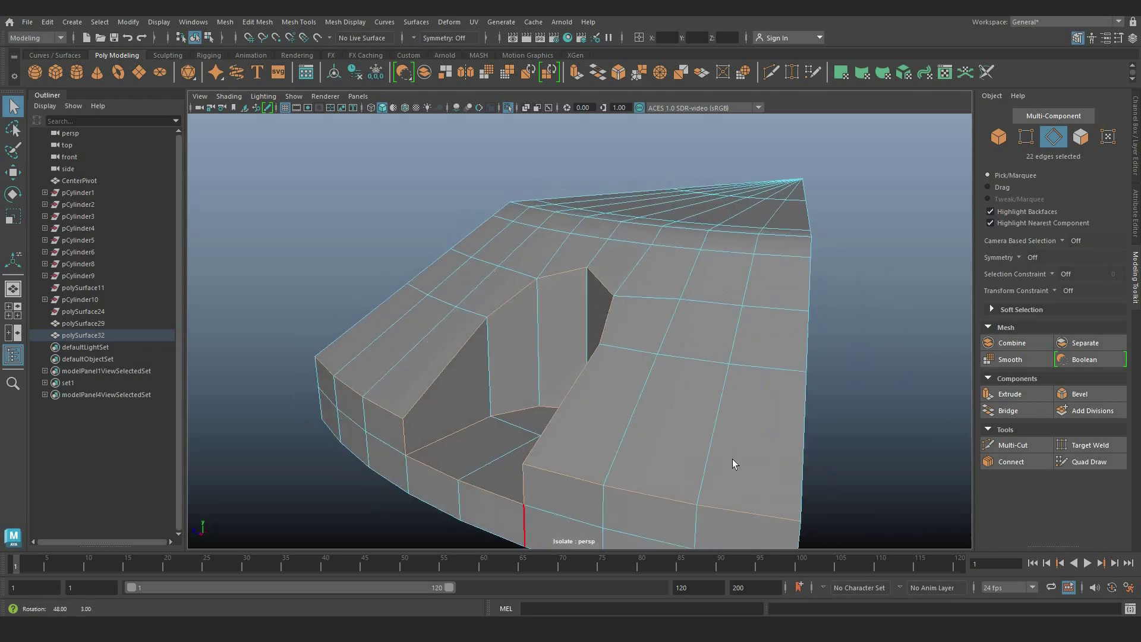
key("f")
key("ctrl+b")
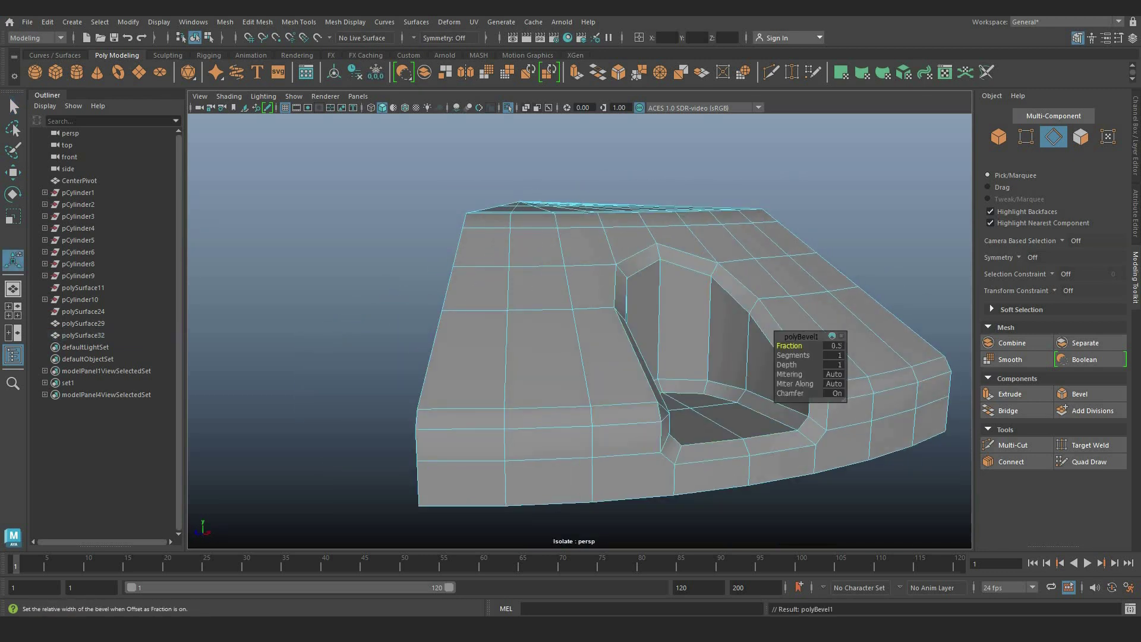
type("0.2")
key("Return")
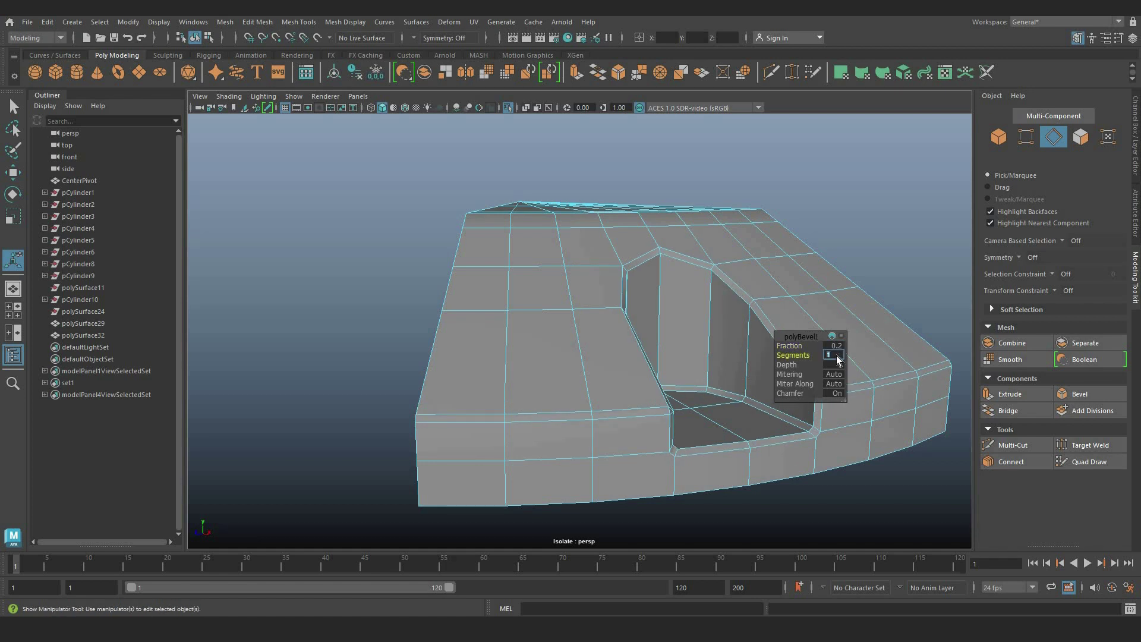
key("Return")
left_click(835, 375)
left_click(859, 393)
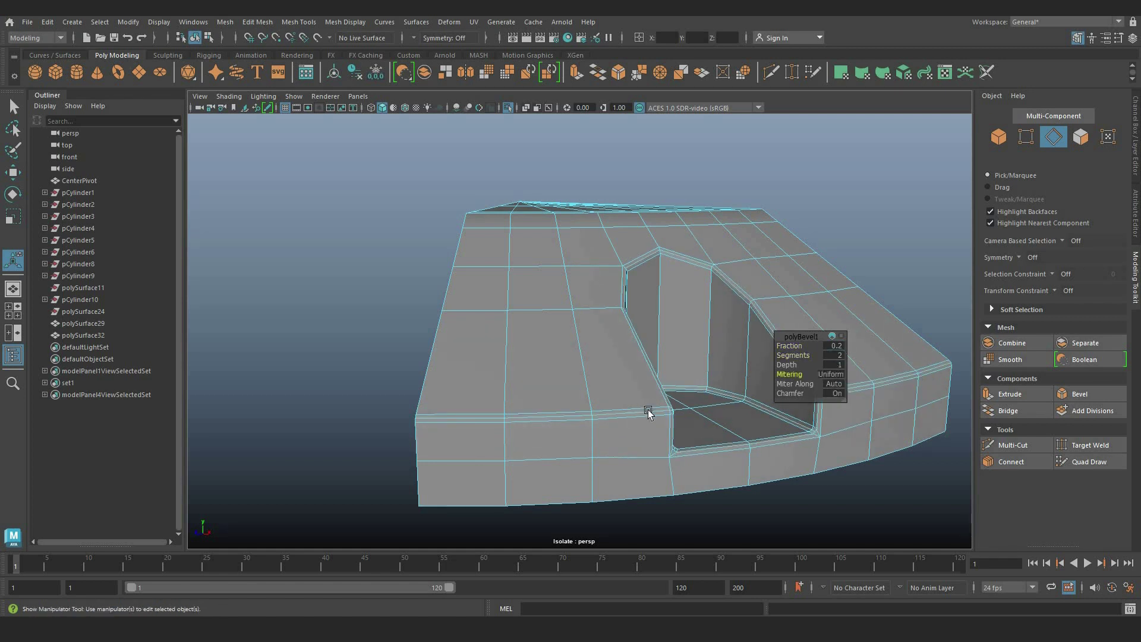
Step: Inspect the bevelled wedge in smooth preview, then return it to unsmoothed display as a selected object
scroll(593, 415, "up", 3)
left_click_drag(592, 415, 514, 412, "alt")
key("3")
right_click_drag(503, 237, 528, 217)
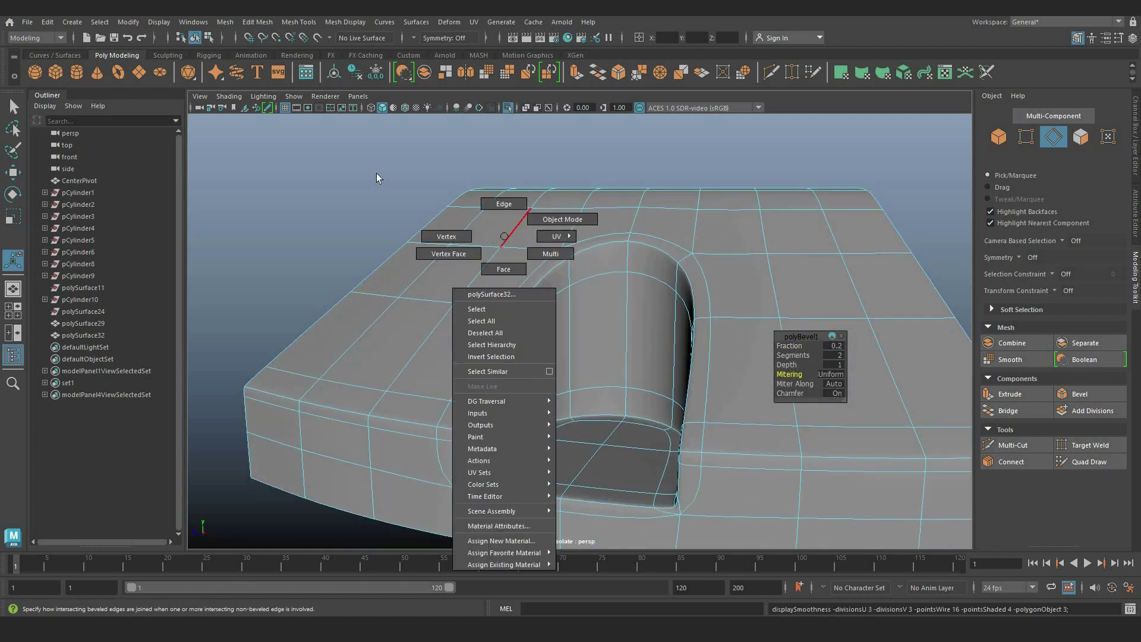
left_click(377, 174)
scroll(597, 339, "down", 3)
left_click_drag(598, 339, 595, 333, "alt")
left_click(536, 318)
key("1")
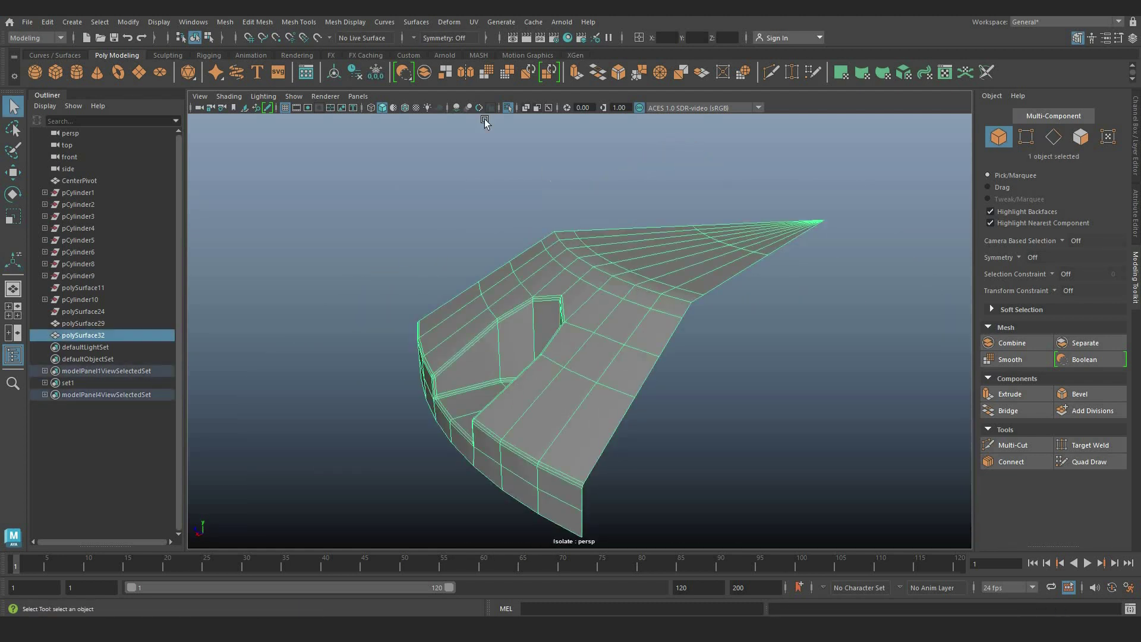
Step: Move the wedge's pivot to the vertex at its pointed tip
key("w")
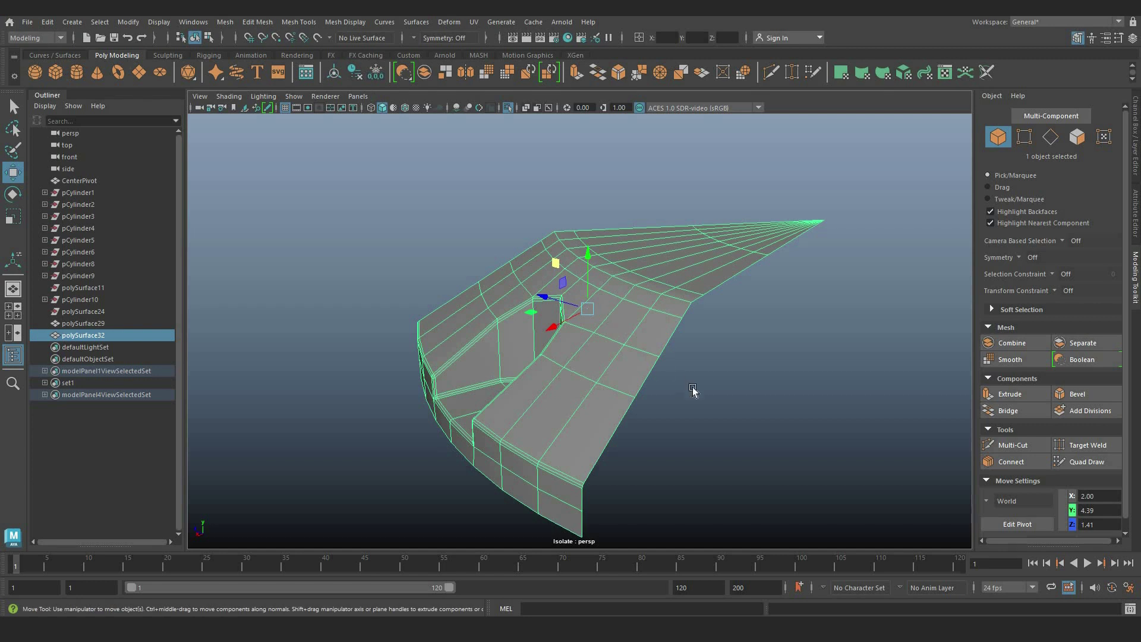
key("d")
middle_click_drag(855, 239, 807, 250)
key("d")
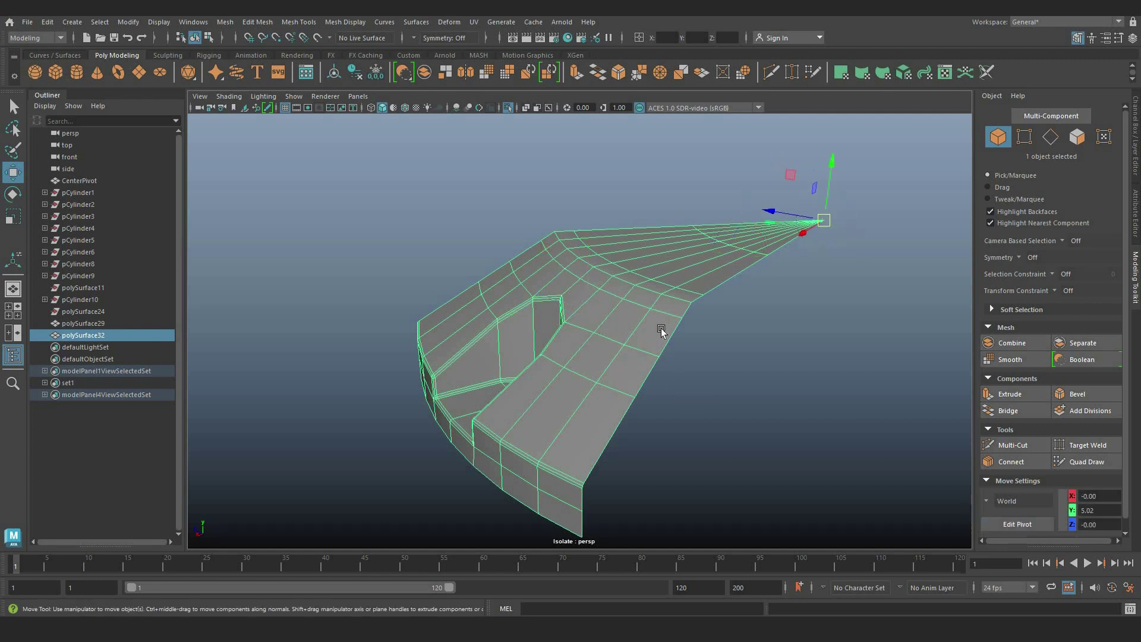
Step: Duplicate the wedge as 7 instances, each rotated 45 degrees about Y, to complete the circular cap
scroll(661, 328, "down", 4)
left_click_drag(661, 328, 721, 332, "alt")
left_click(48, 25)
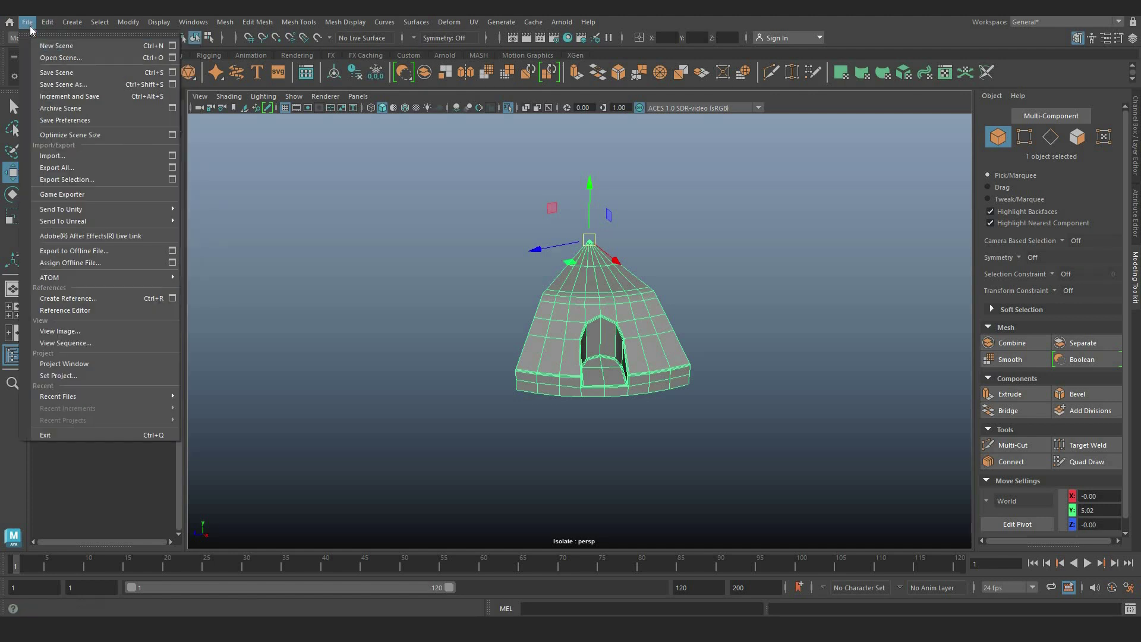
left_click(193, 209)
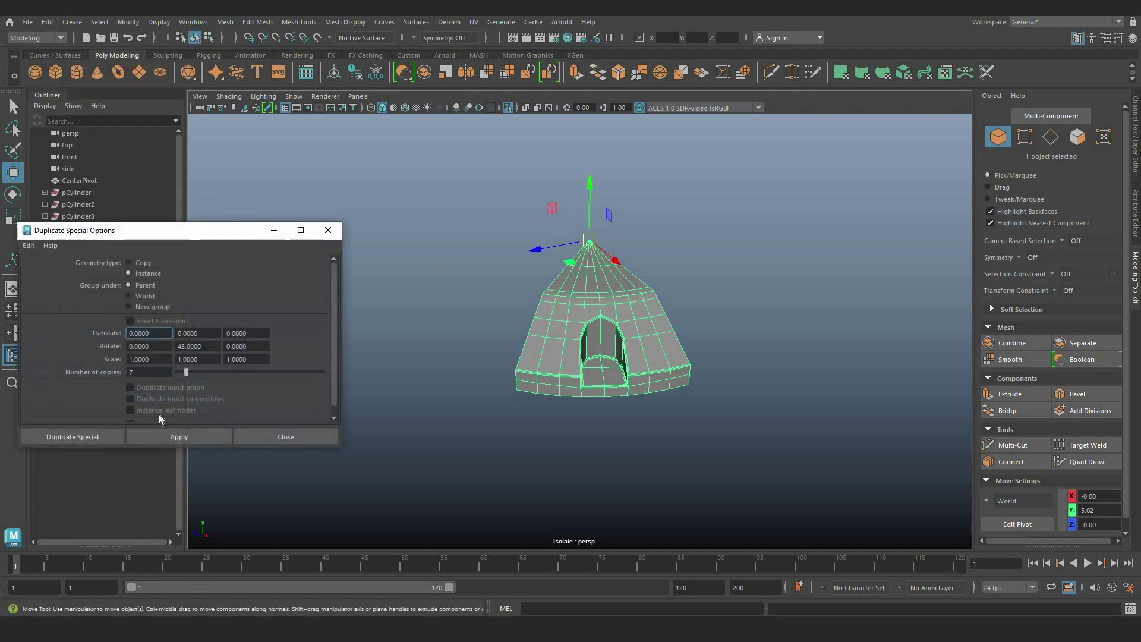
left_click(182, 437)
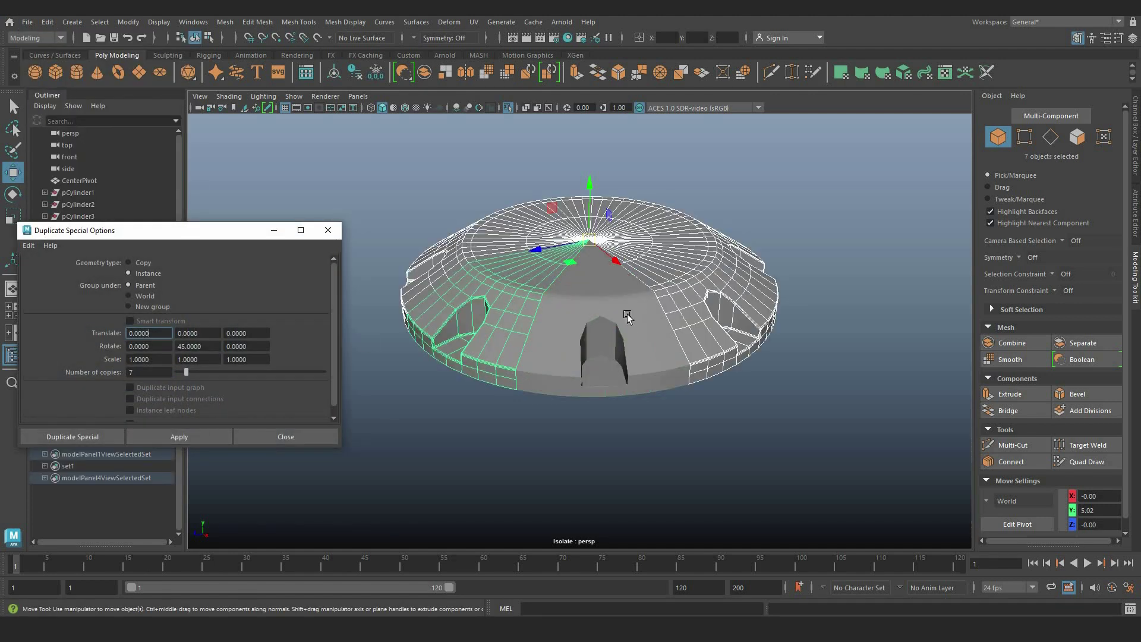
Step: Combine all eight wedges into one mesh and dismiss the duplication options
left_click_drag(628, 315, 618, 299, "alt")
left_click_drag(422, 196, 785, 391)
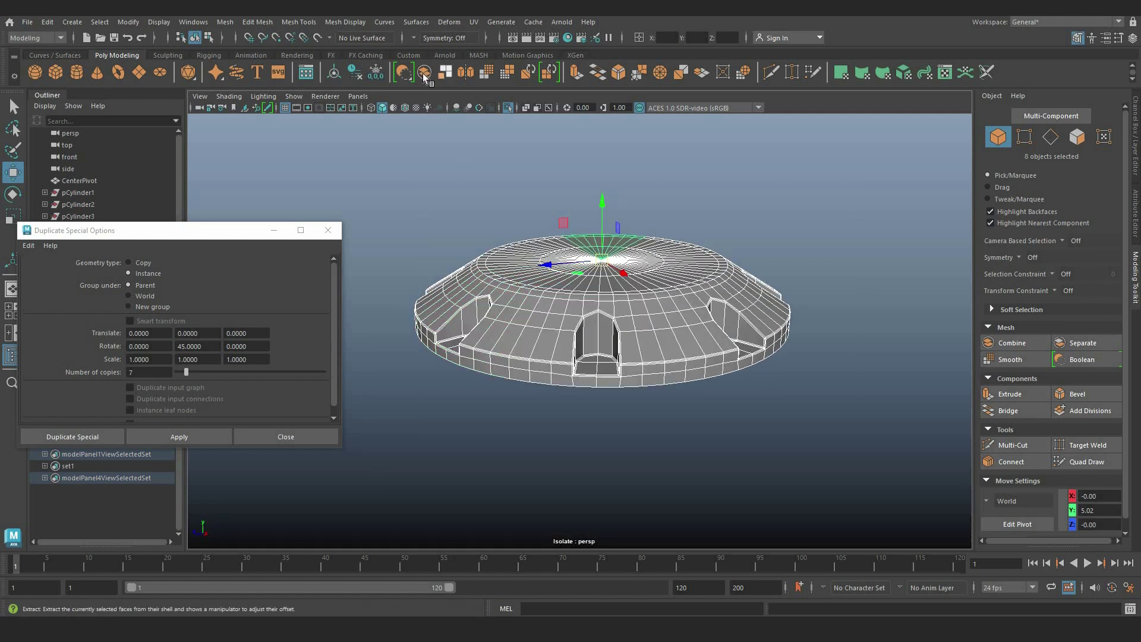
left_click(424, 72)
left_click(328, 230)
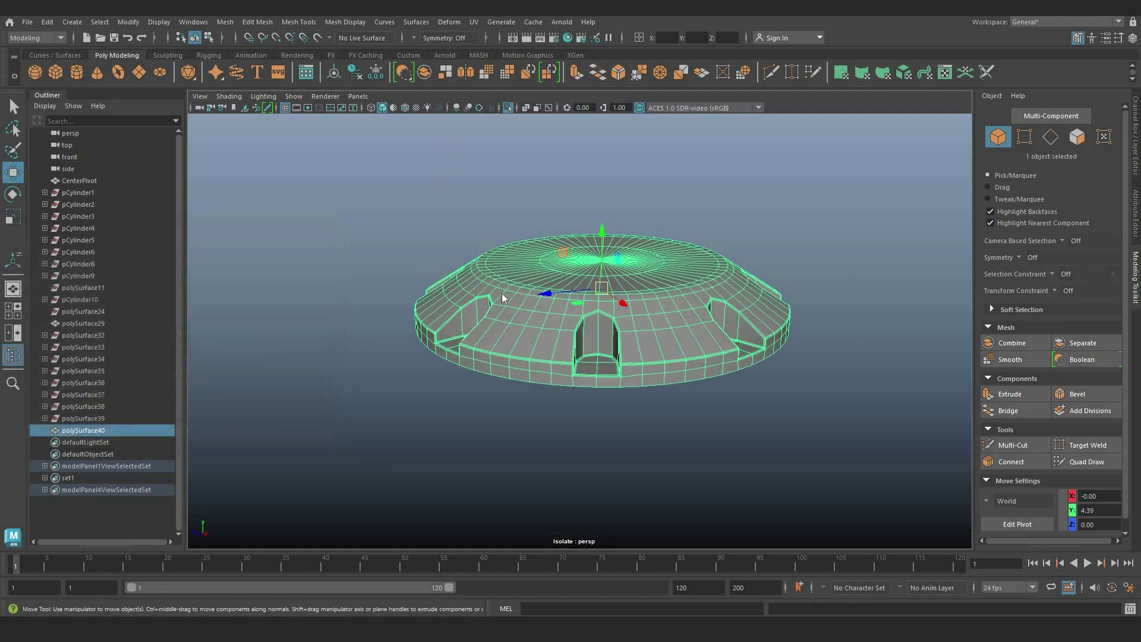
Step: Merge all overlapping vertices of the combined cap and return to object selection
right_click_drag(522, 278, 466, 279)
left_click_drag(356, 200, 850, 451)
right_click_drag(822, 209, 890, 193, "shift")
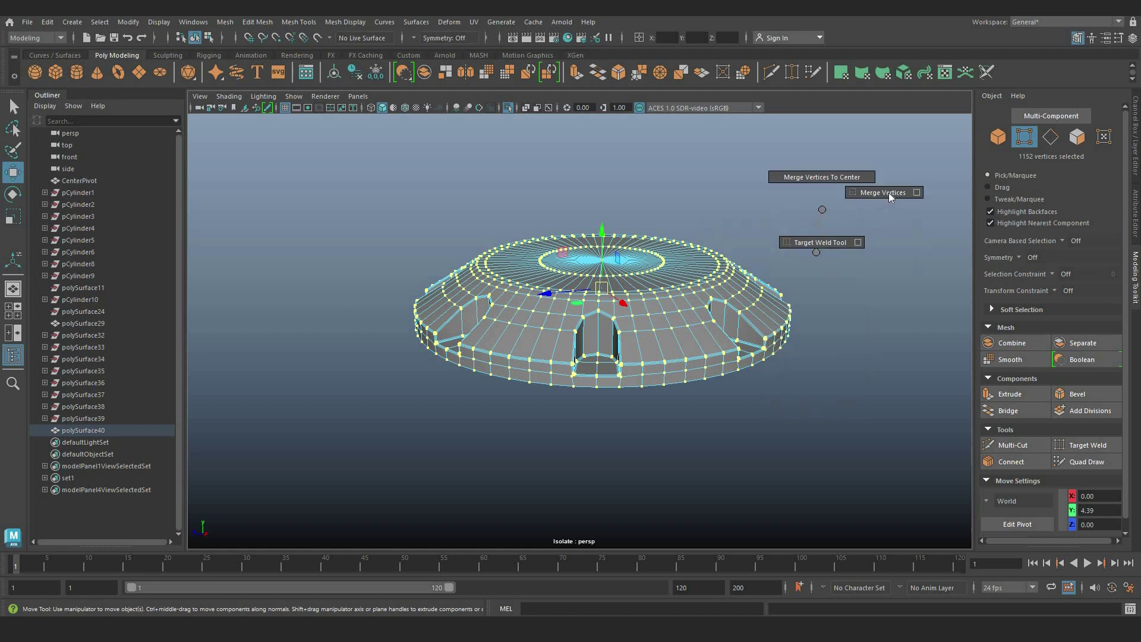
scroll(601, 284, "up", 3)
left_click_drag(604, 280, 594, 318, "alt")
right_click_drag(616, 257, 911, 180)
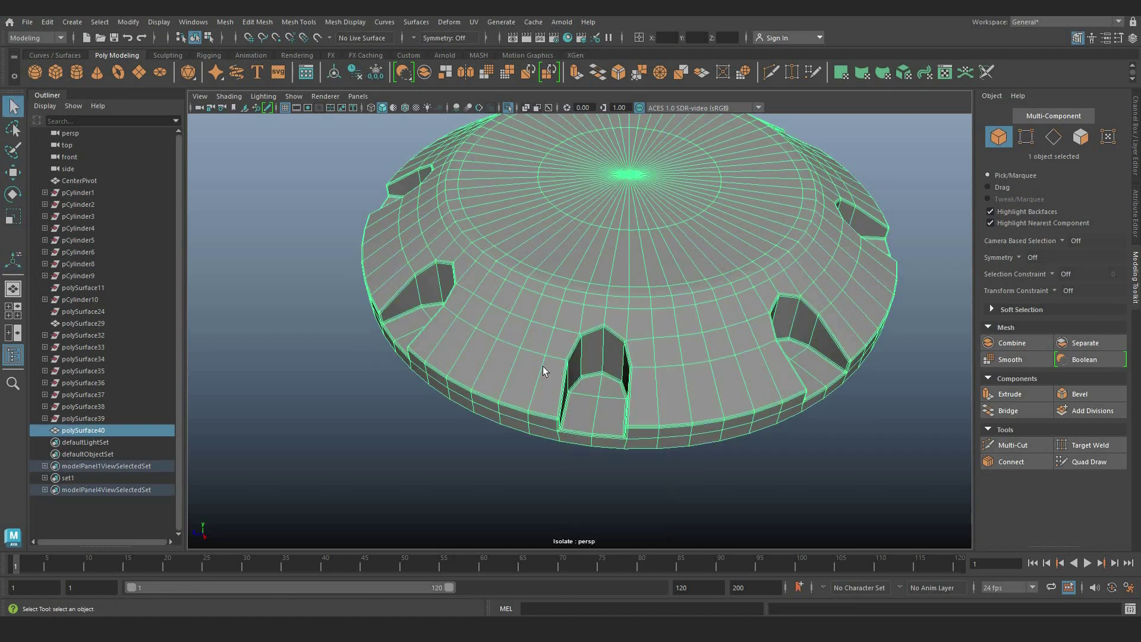
Step: Show the rest of the model again and check how the cap sits on the cylinder body
scroll(622, 316, "down", 10)
left_click_drag(621, 316, 564, 414, "alt")
left_click_drag(660, 292, 752, 256, "alt")
left_click(501, 333)
scroll(517, 350, "up", 5)
left_click_drag(519, 318, 537, 332, "alt")
left_click(538, 336)
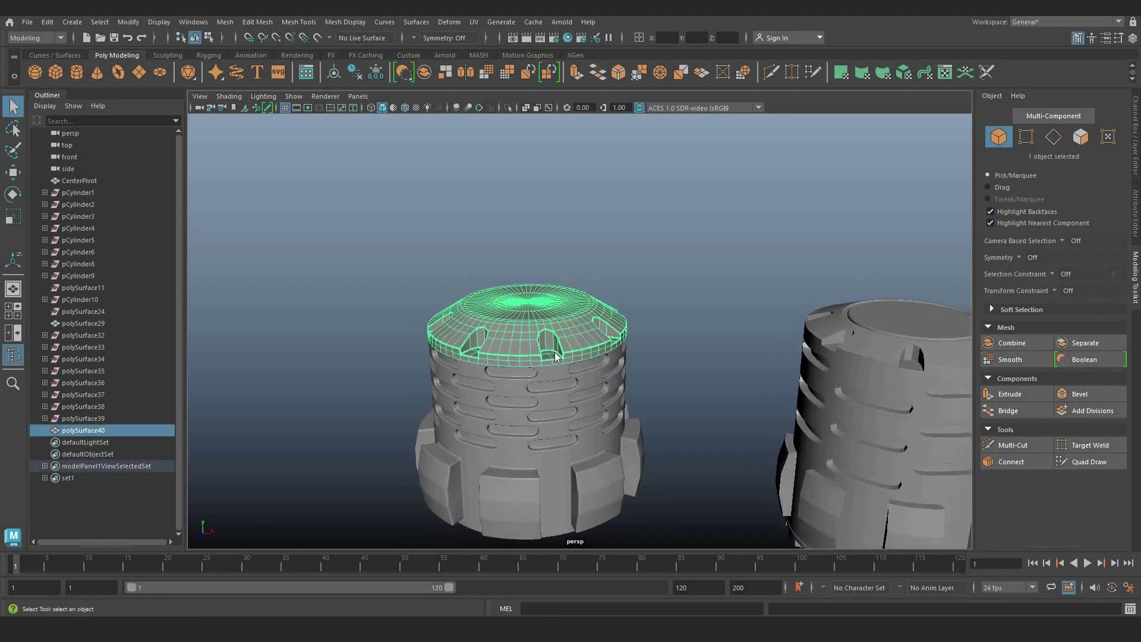
right_click_drag(550, 278, 636, 532)
left_click(388, 292)
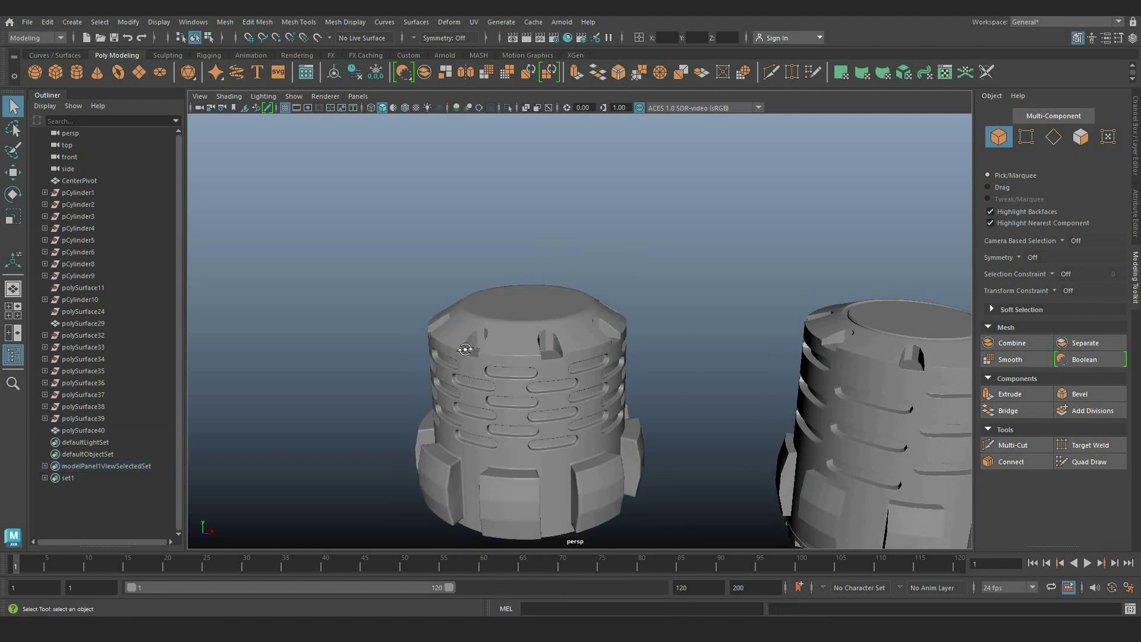
scroll(476, 339, "up", 3)
scroll(476, 338, "down", 3)
mouse_move(478, 333)
left_mouse_down("alt")
mouse_move(491, 376)
mouse_move(534, 320)
mouse_move(495, 326)
left_mouse_up("alt")
scroll(494, 326, "up", 3)
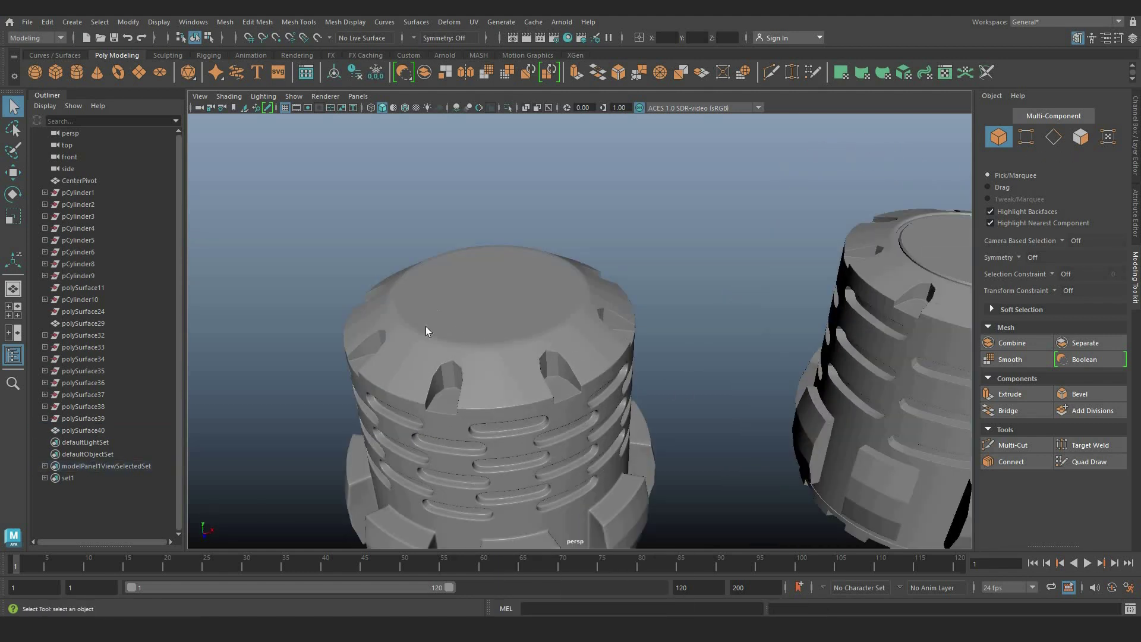
Step: Insert an edge loop through the outer ring of the cap's top disc and scale it outward close to the disc's rim
left_click_drag(426, 327, 465, 291, "alt")
scroll(464, 297, "up", 4)
left_click(445, 324)
left_click(427, 476, "shift")
scroll(395, 333, "up", 3)
left_click_drag(387, 315, 406, 328, "alt")
scroll(369, 326, "up", 2)
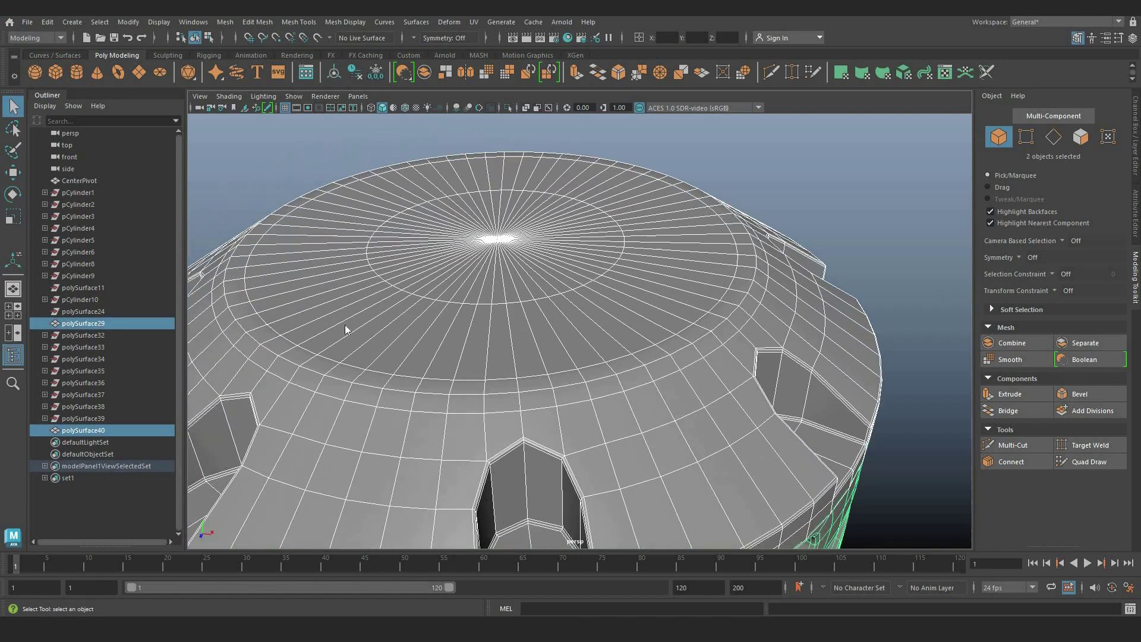
right_click_drag(344, 279, 344, 249)
left_click(333, 323)
right_click_drag(334, 322, 219, 328, "ctrl")
key("r")
middle_click_drag(543, 222, 563, 210, "ctrl")
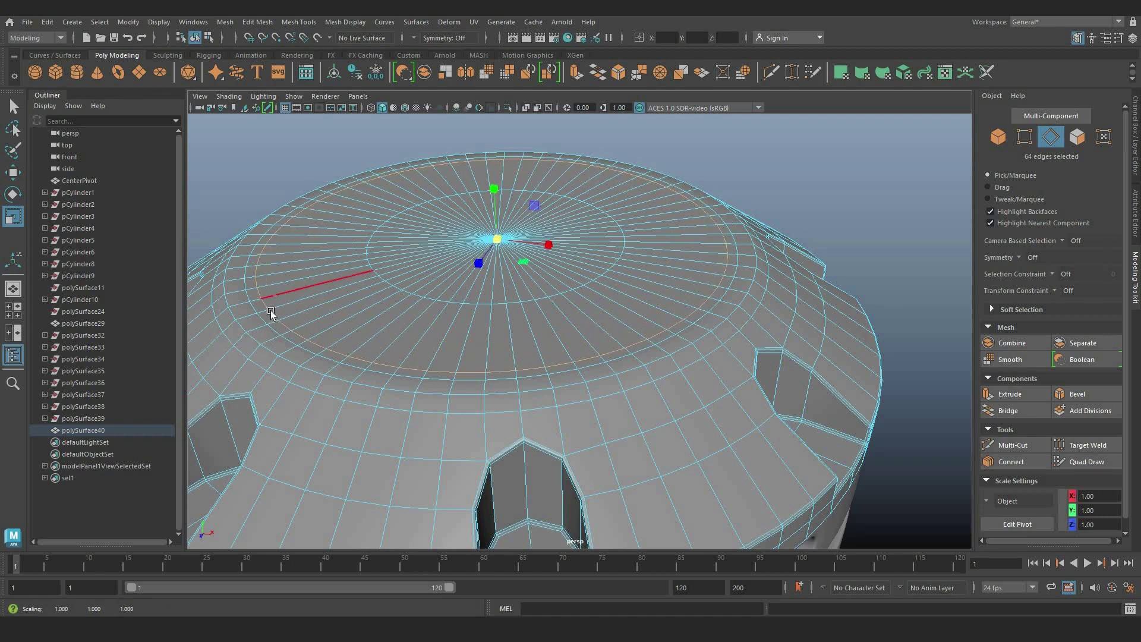
Step: Extrude the narrow ring of faces at the top disc's rim downward to form a circular groove
right_click_drag(273, 315, 275, 348)
double_click(272, 320)
left_click(272, 319)
key("q")
double_click(279, 330, "shift")
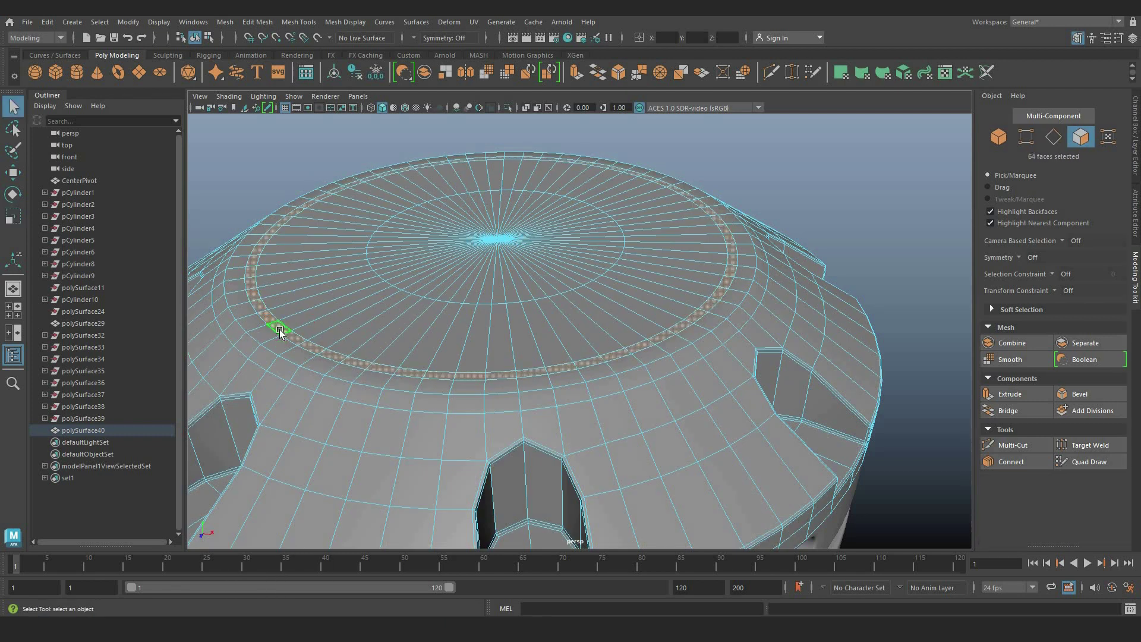
key("ctrl+e")
left_click_drag(568, 121, 567, 130)
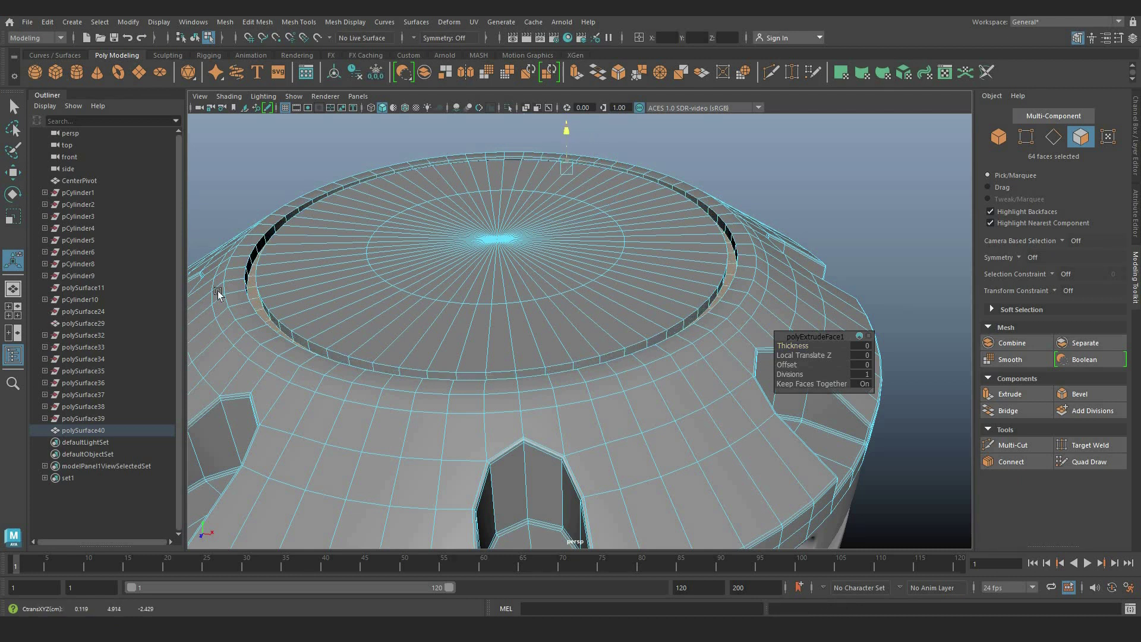
Step: Bevel the upper and lower edge loops of the circular groove with fraction 0.5 and one segment
right_click_drag(246, 254, 261, 243)
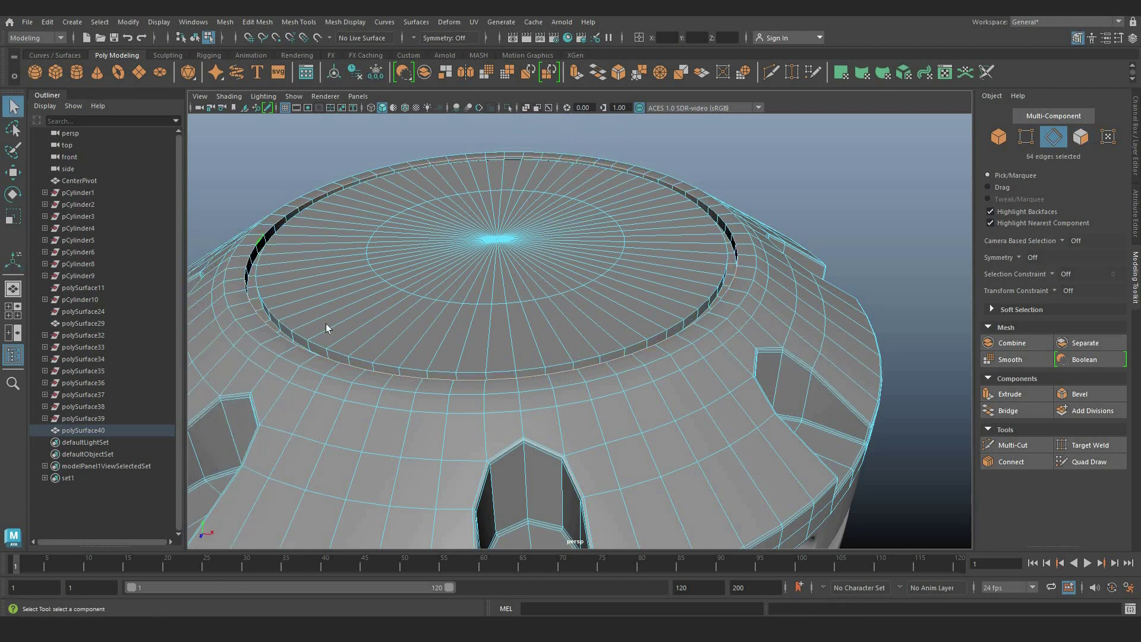
key("f")
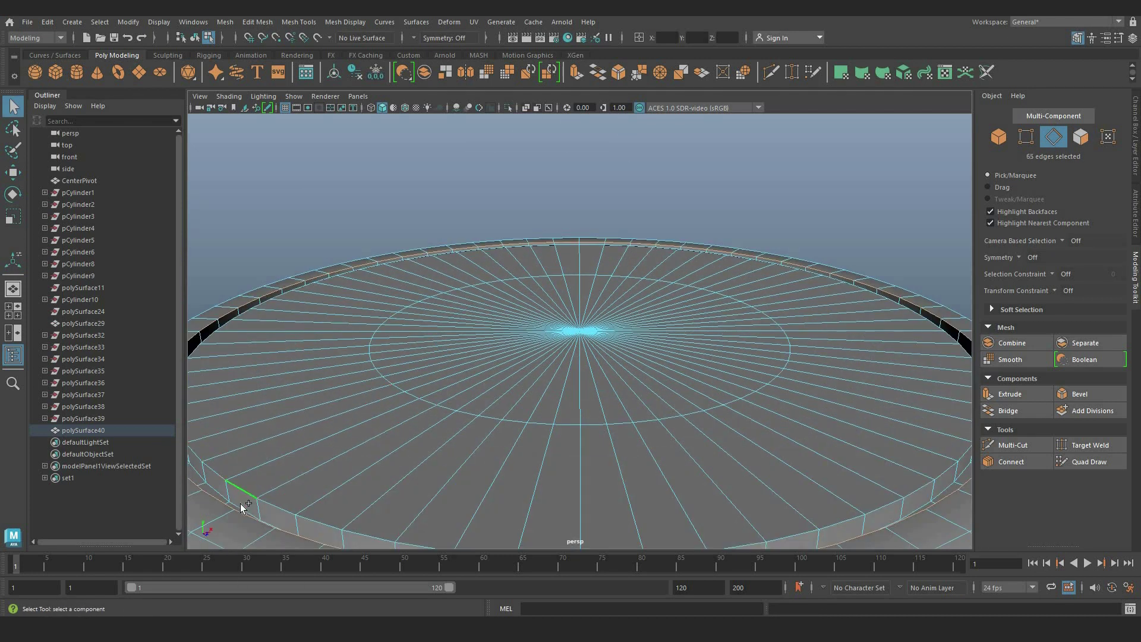
left_click_drag(227, 488, 398, 412, "alt")
middle_click_drag(397, 412, 380, 350, "alt")
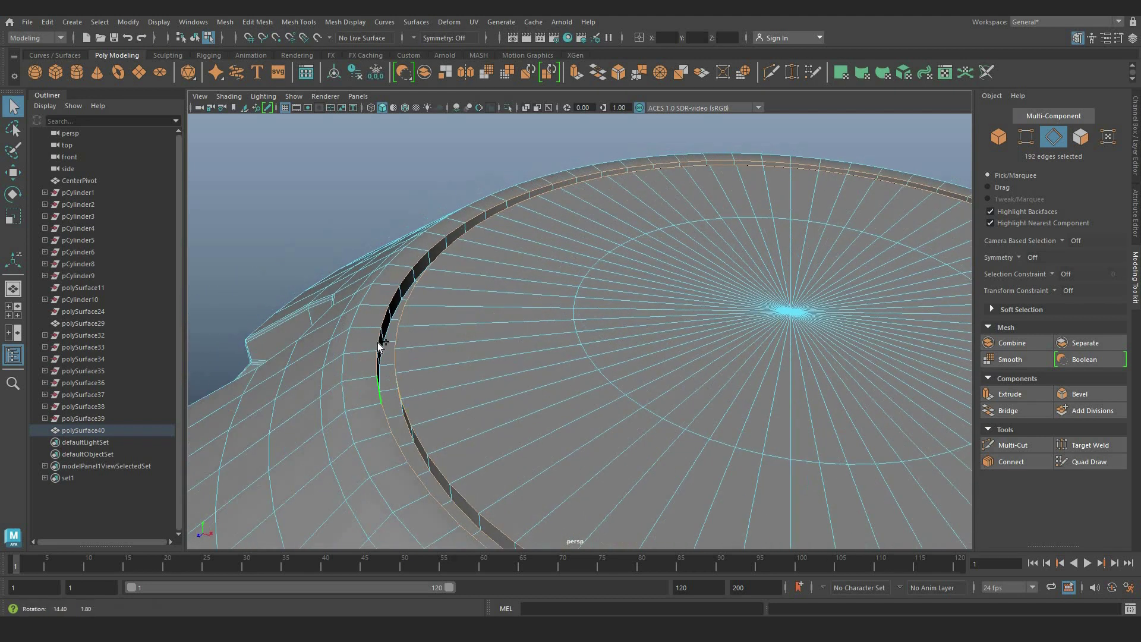
double_click(380, 347, "shift")
key("ctrl+b")
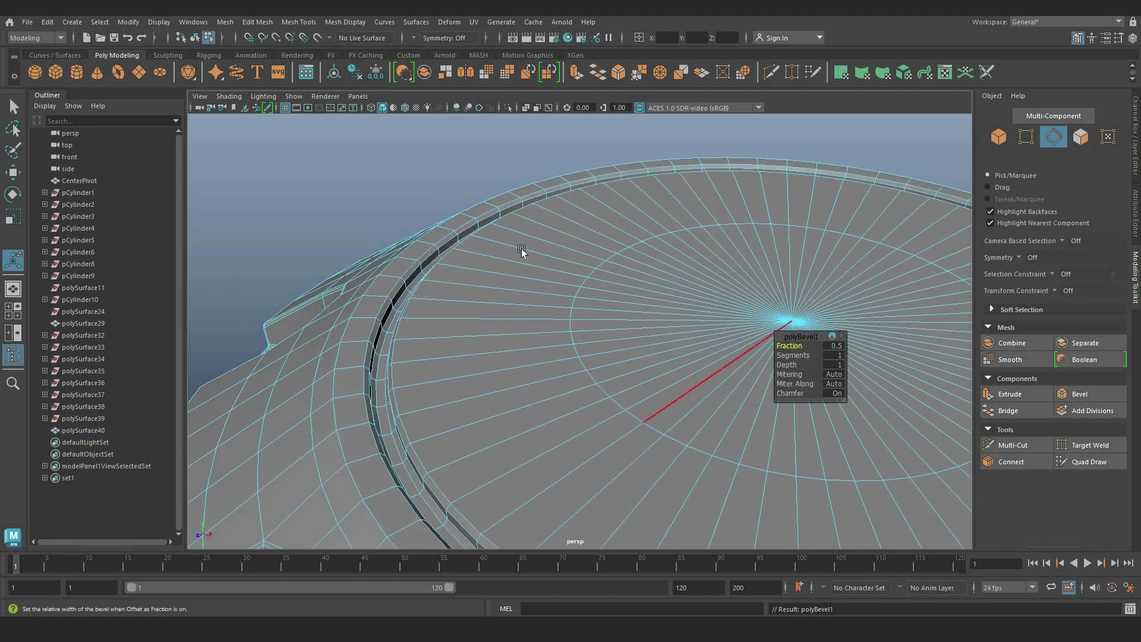
Step: Turn on smooth preview for the cap and inspect its groove and notches
scroll(521, 251, "down", 5)
right_click_drag(575, 297, 619, 276)
left_click(362, 200)
key("ctrl+z")
key("3")
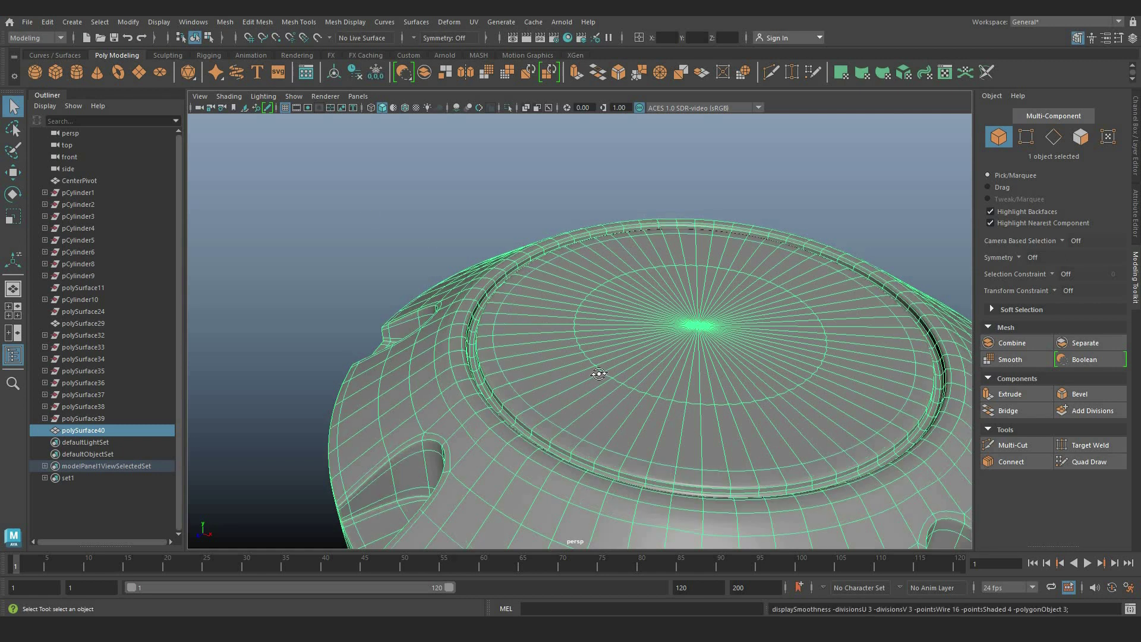
left_click_drag(604, 405, 619, 358, "alt")
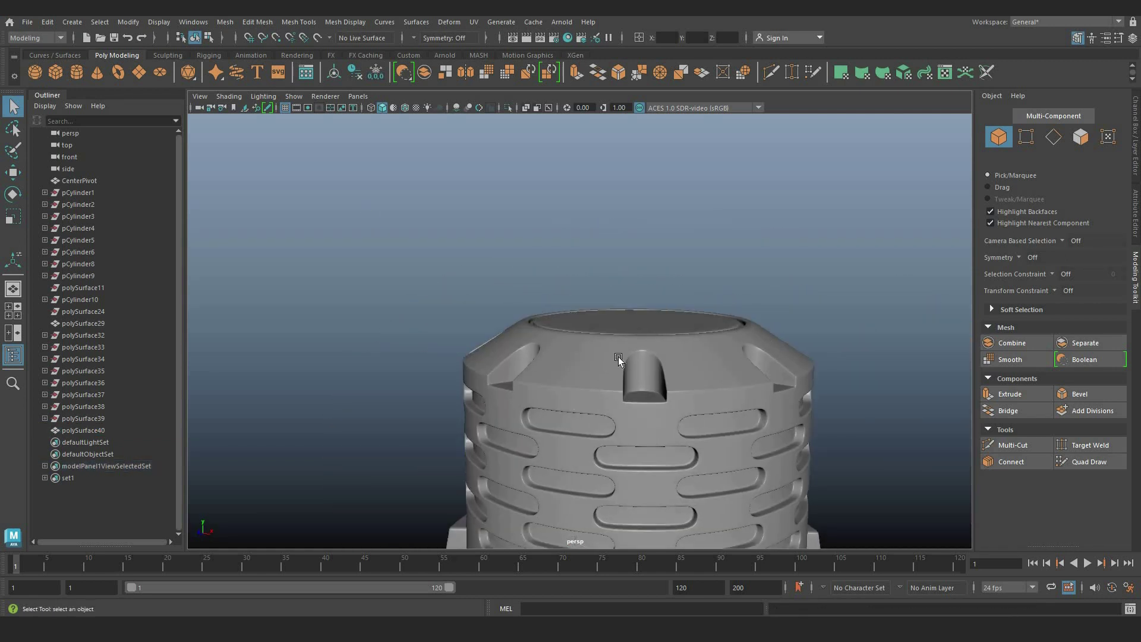
Step: Raise the cap straight up off the cylinder body to expose the body's open upper rim
left_click(619, 357)
key("w")
middle_click_drag(410, 377, 455, 355, "shift")
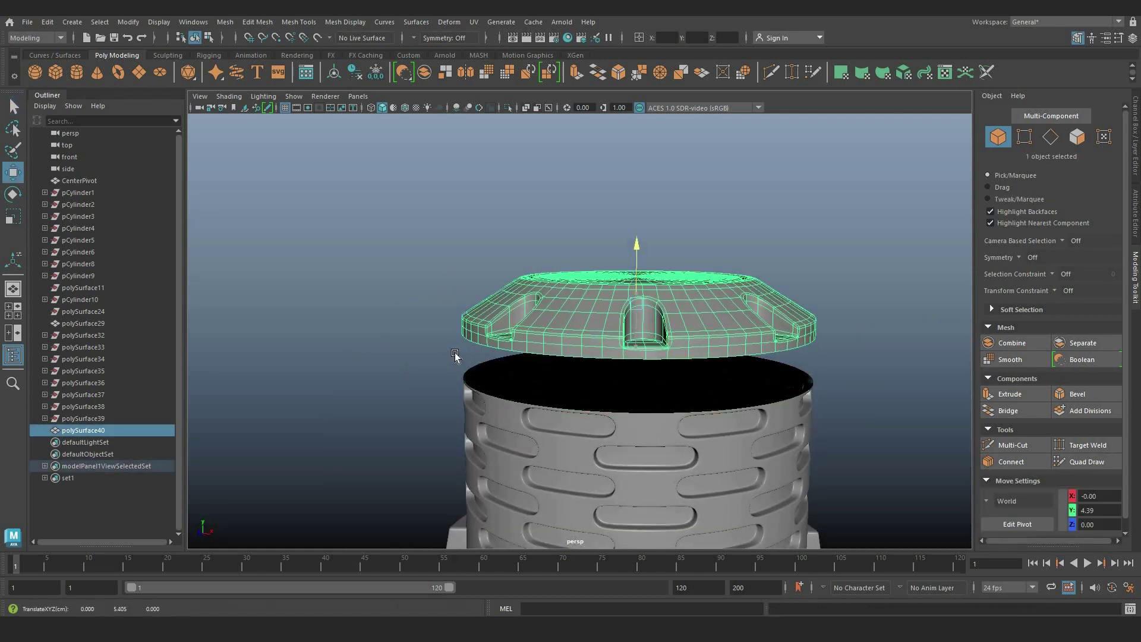
left_click(455, 355)
scroll(538, 377, "up", 5)
left_click_drag(505, 380, 550, 357, "alt")
middle_click_drag(618, 321, 596, 245, "alt")
left_click_drag(596, 244, 607, 238, "alt")
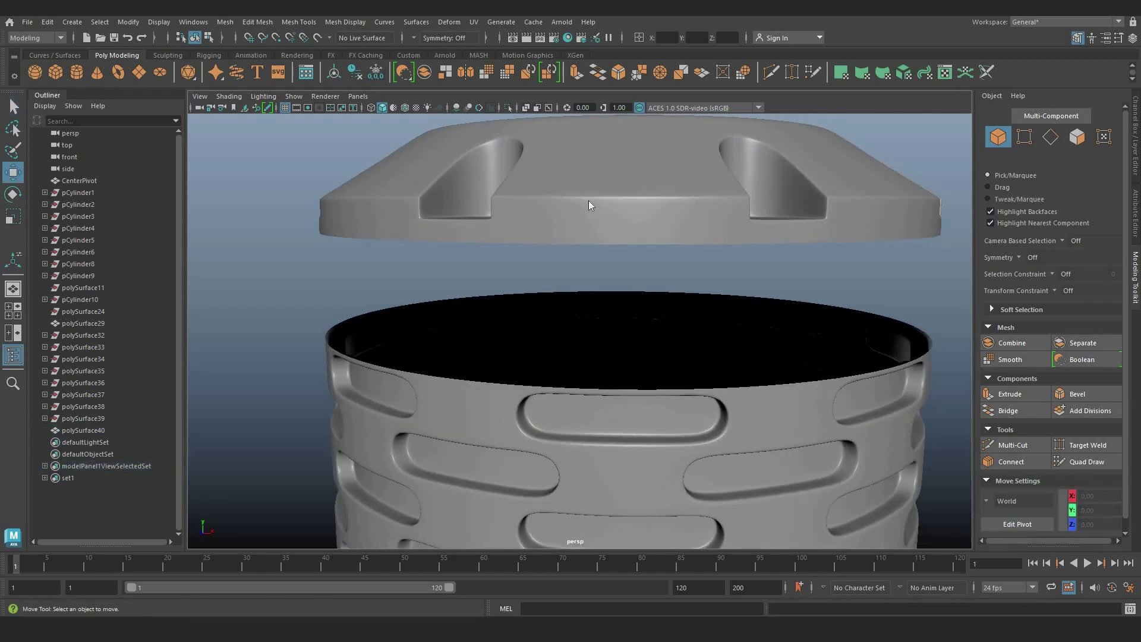
left_click(593, 204)
right_click_drag(594, 204, 544, 199)
right_click_drag(272, 268, 653, 188)
left_click(529, 334)
scroll(605, 421, "down", 7)
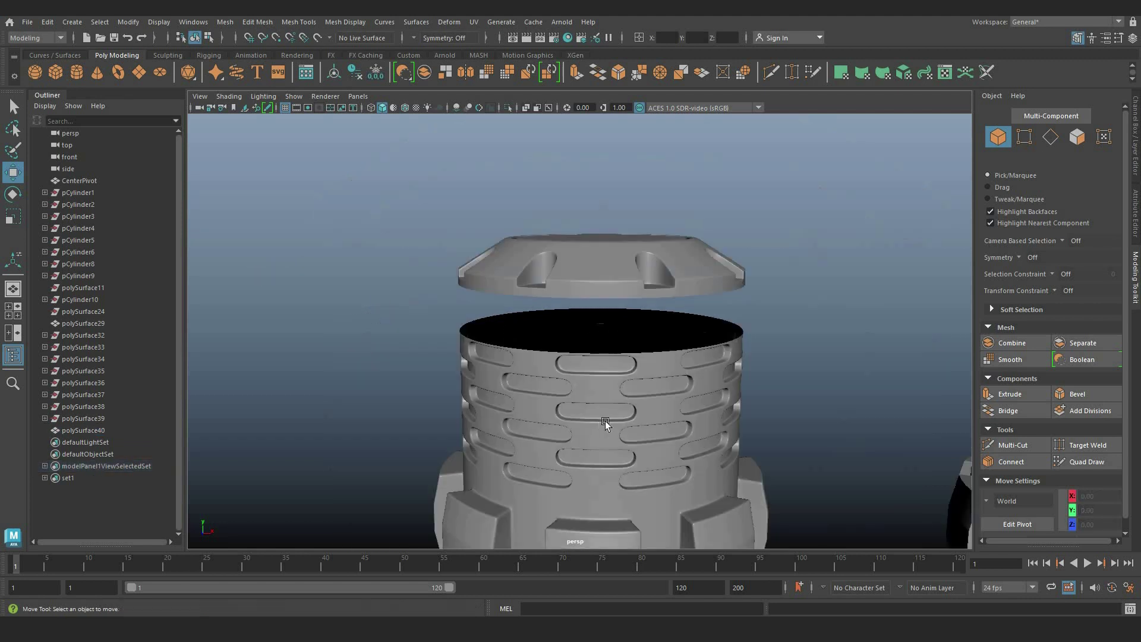
mouse_move(612, 364)
left_mouse_down("alt")
mouse_move(573, 409)
mouse_move(602, 351)
left_mouse_up("alt")
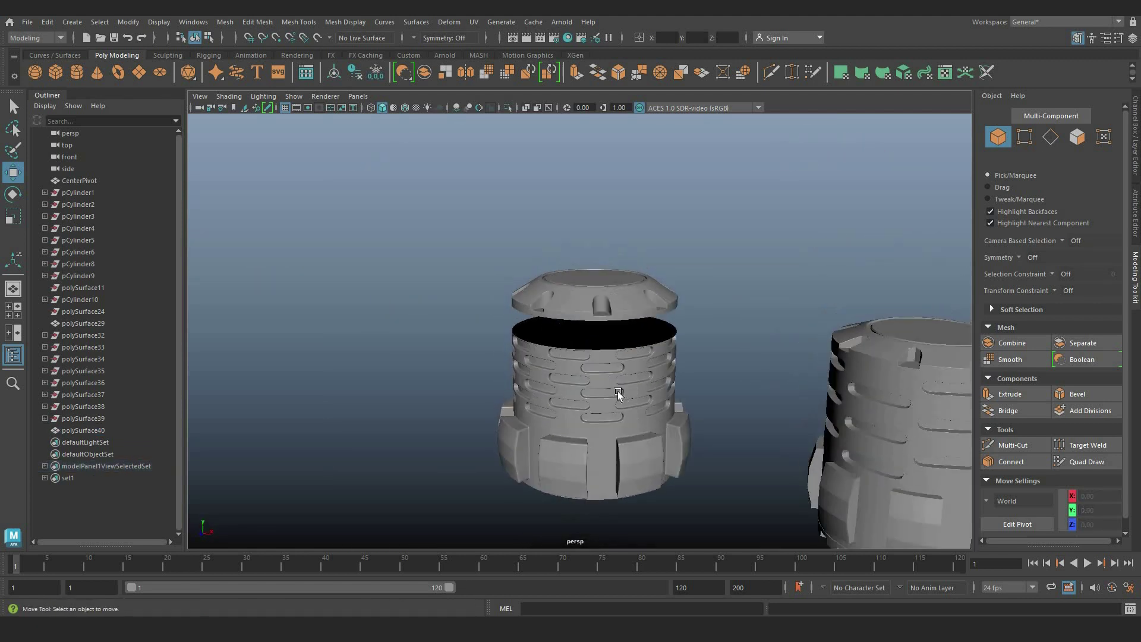
Step: Combine the slotted cylinder body and the raised cap into a single mesh
scroll(618, 391, "up", 6)
left_click(617, 390)
scroll(545, 260, "up", 3)
left_click(512, 233, "shift")
left_click(424, 76)
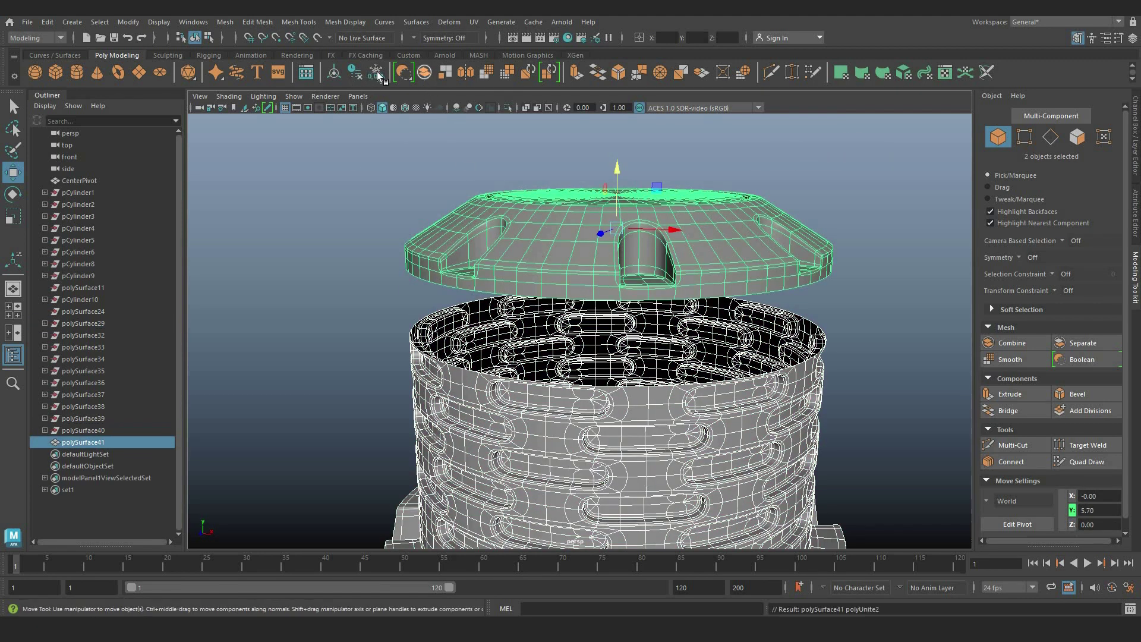
Step: Bridge the body's open upper rim to the cap's lower border and insert an edge loop midway around the new wall
left_click(352, 73)
left_click(587, 252)
right_click_drag(587, 252, 588, 225)
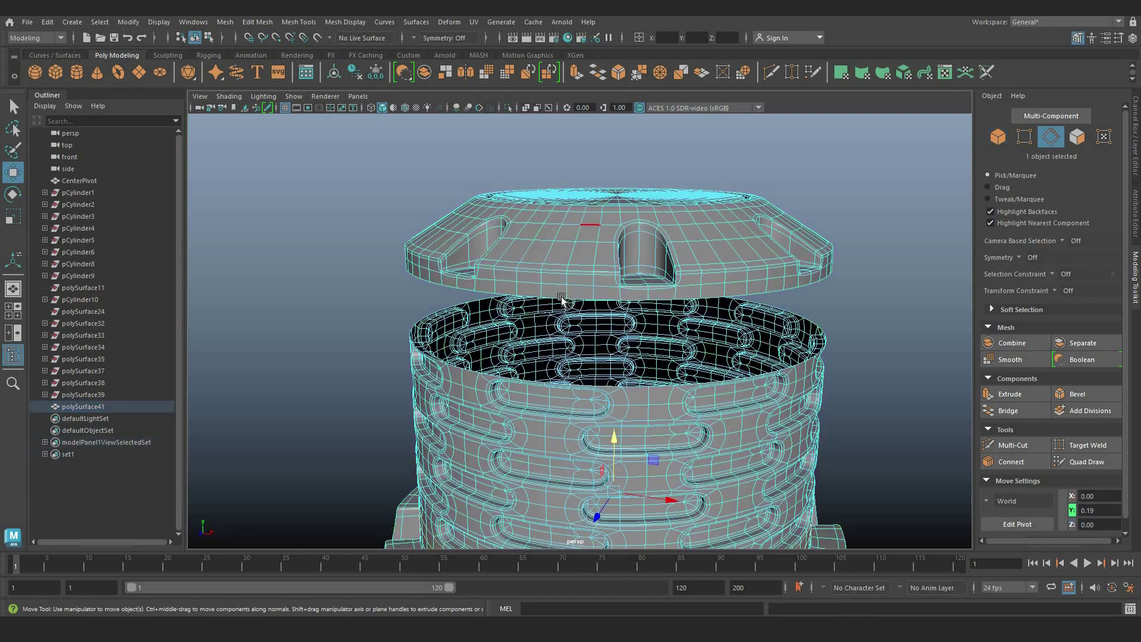
double_click(655, 387, "shift")
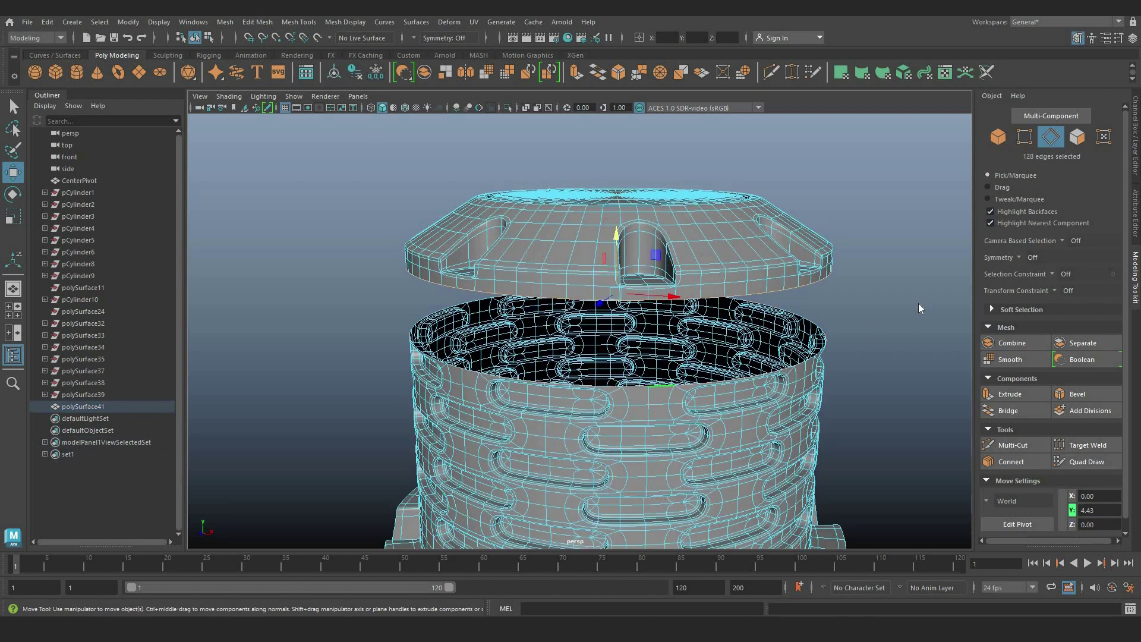
right_click_drag(919, 303, 902, 449, "shift")
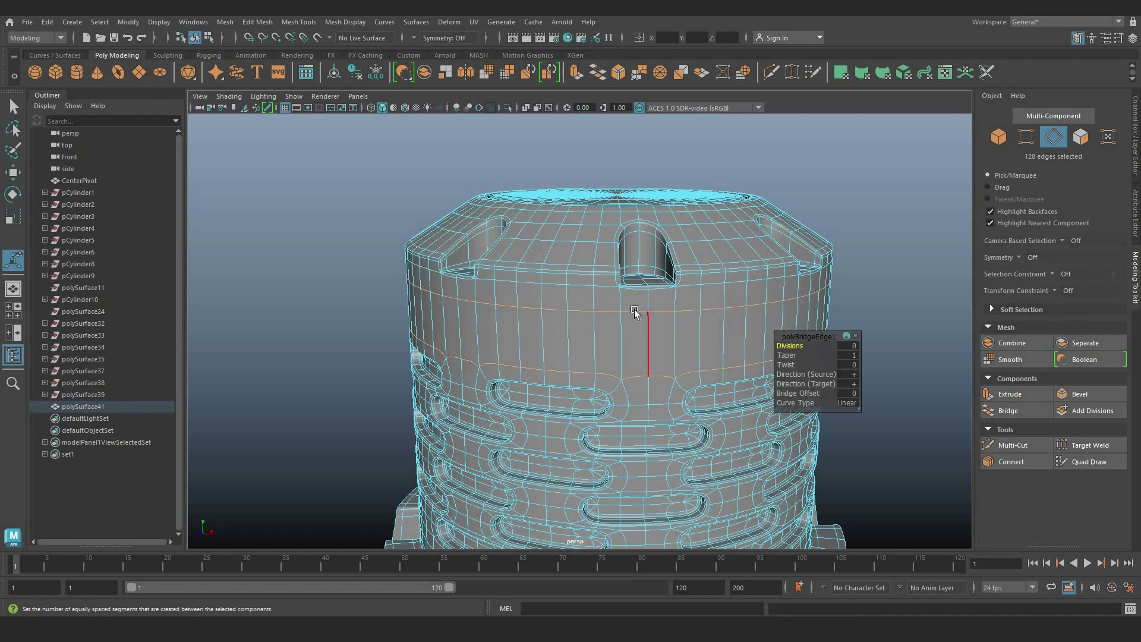
left_click(639, 311)
right_click_drag(635, 310, 511, 307, "ctrl")
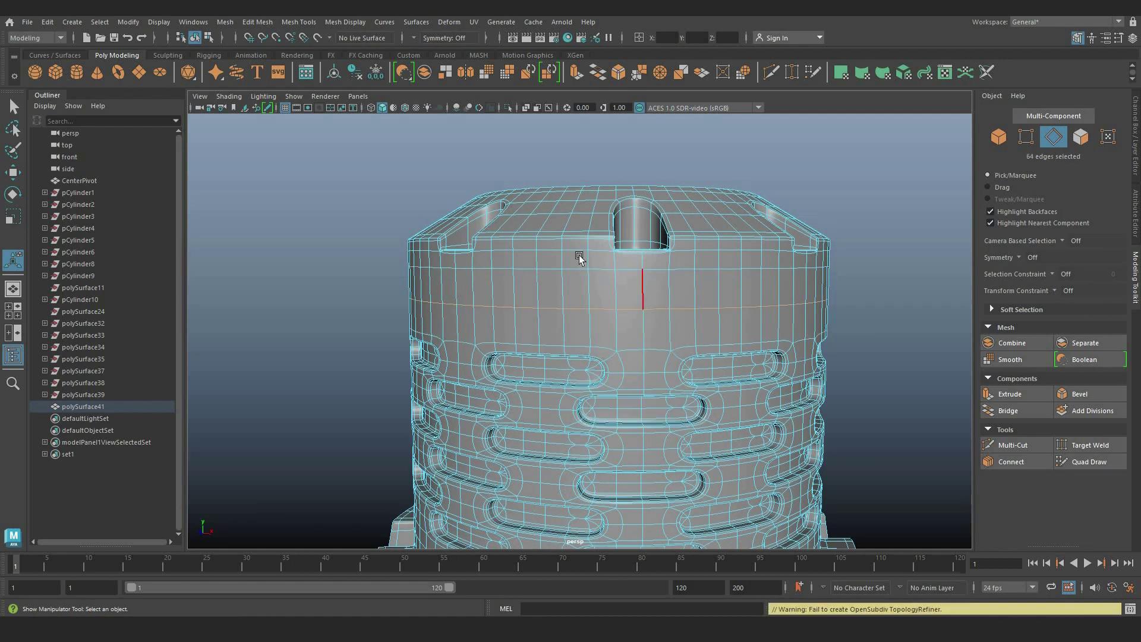
Step: Select all cap vertices above the new edge loop and move them slightly down toward the slotted body
left_click_drag(623, 266, 621, 254, "alt")
right_click_drag(612, 217, 565, 219)
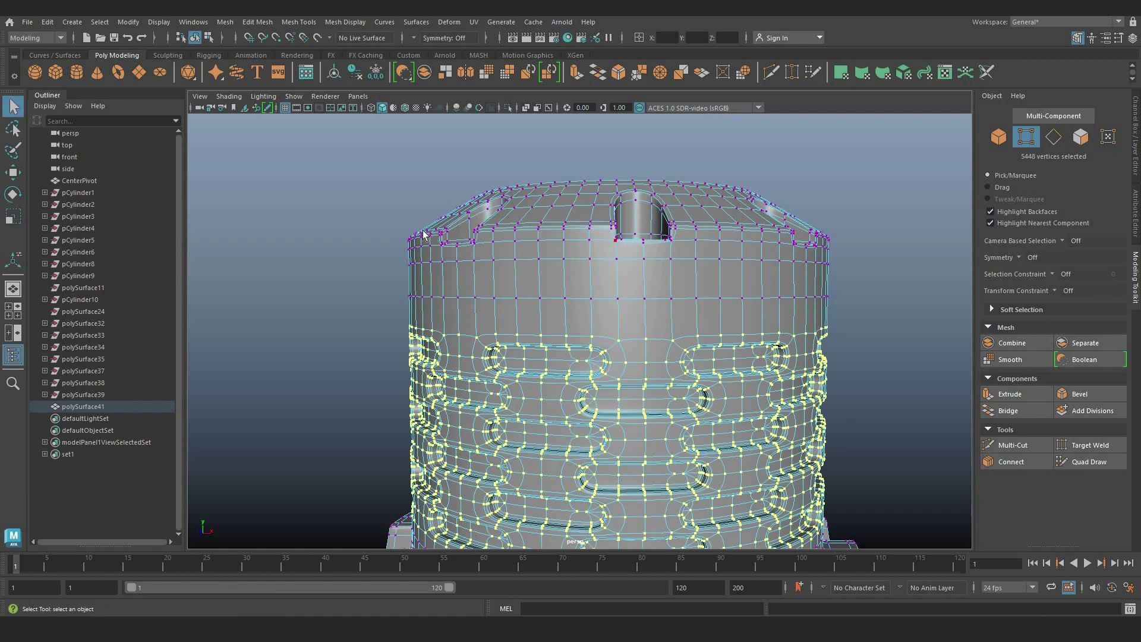
key("4")
left_click_drag(890, 283, 901, 284)
key("5")
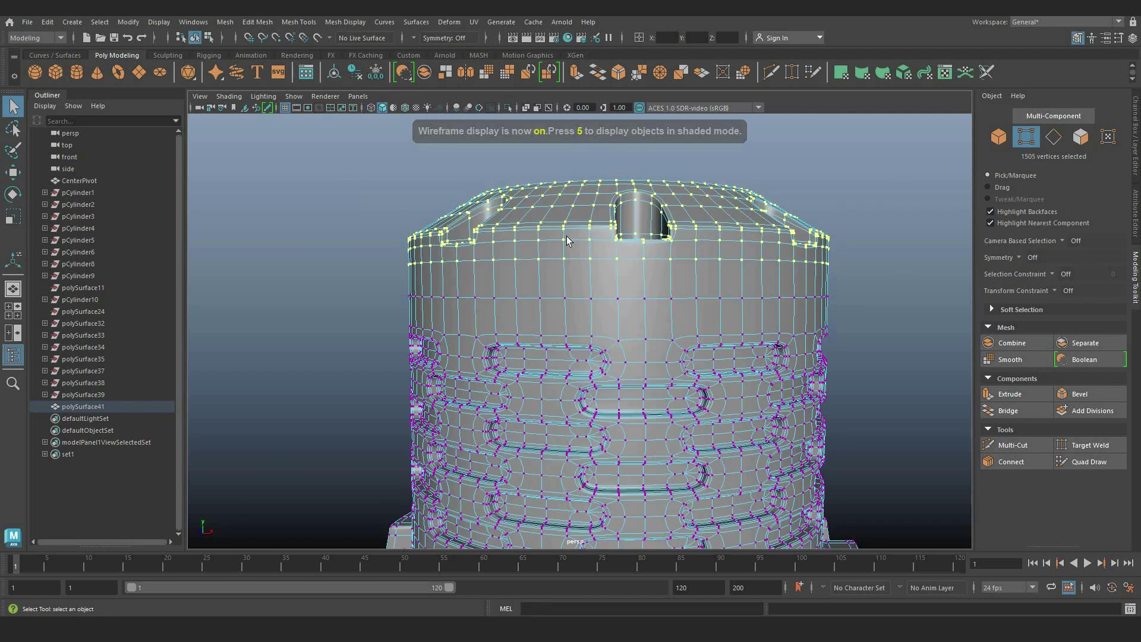
key("w")
left_click_drag(613, 177, 562, 310)
right_click_drag(563, 306, 567, 268)
left_click_drag(617, 238, 617, 254)
Step: Freeze the transformations and delete the construction history of the joined cylinder mesh
right_click_drag(280, 202, 335, 185)
left_click(335, 185)
scroll(589, 385, "down", 5)
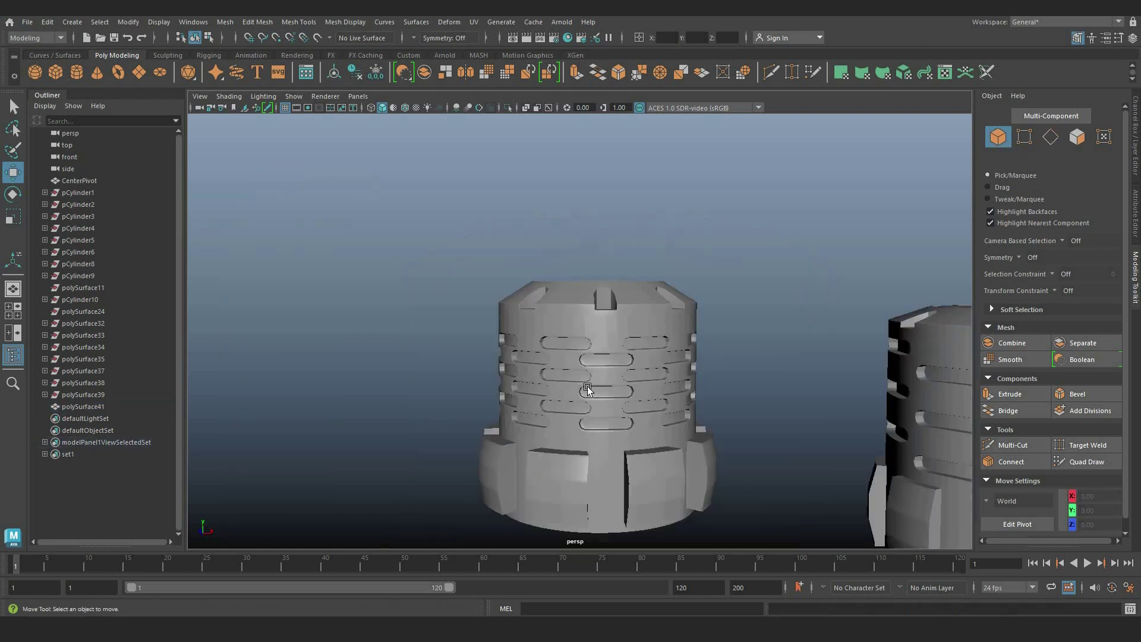
left_click_drag(589, 385, 595, 309, "alt")
left_click(379, 78)
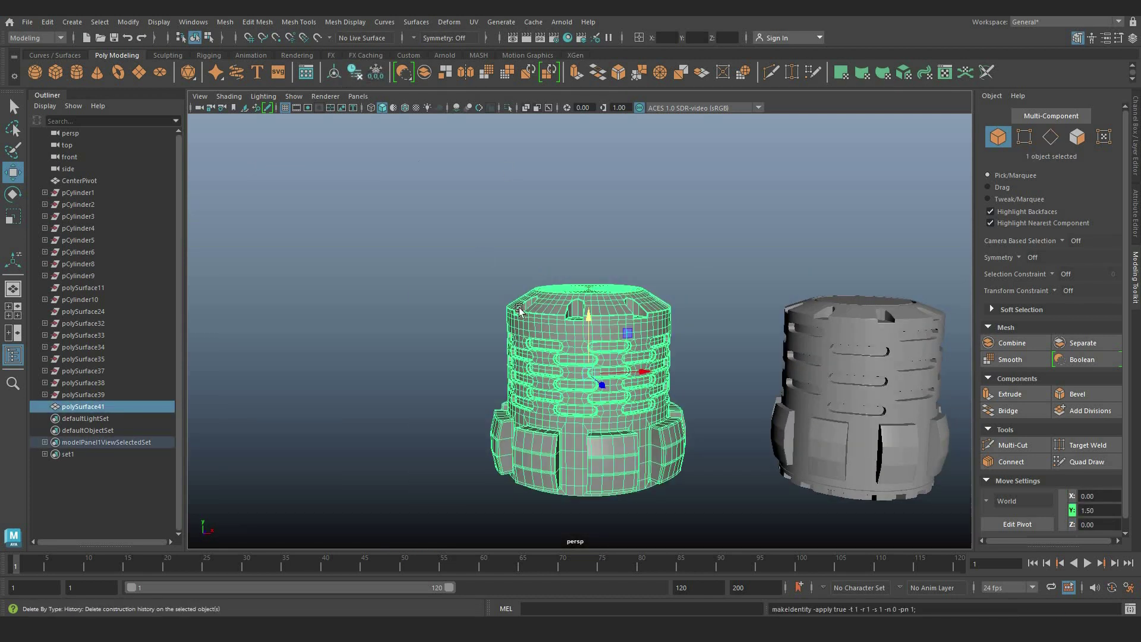
Step: Inspect the joined cylinder in wireframe display and in smooth preview from several sides, comparing it with the reference model
key("4")
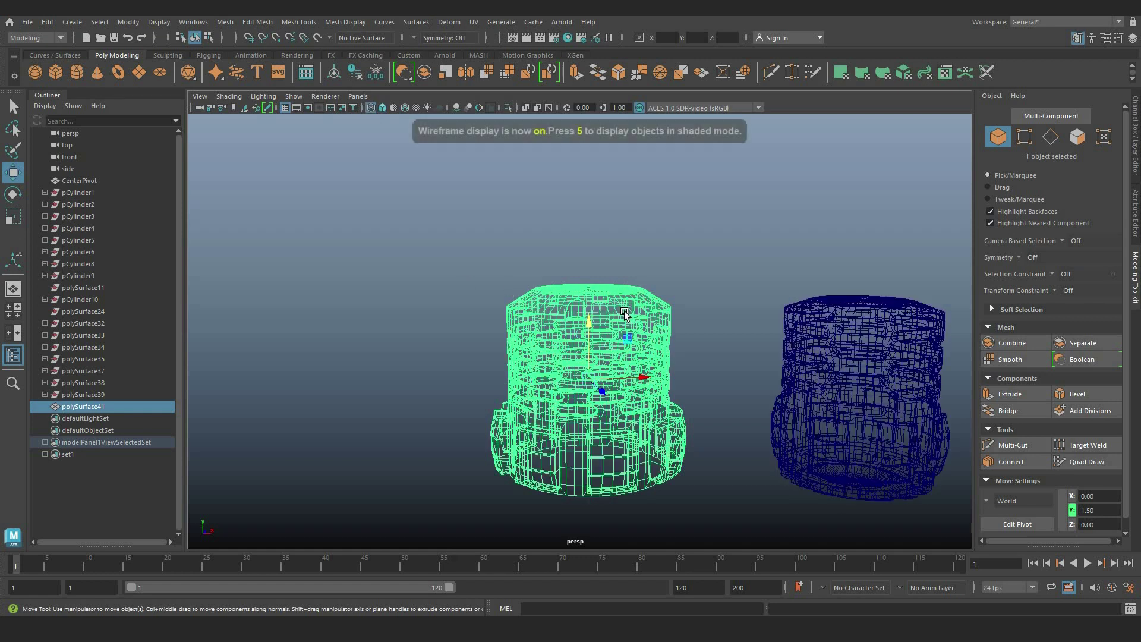
left_click(546, 271)
left_click(553, 323)
key("5")
left_click(546, 271)
scroll(595, 321, "up", 2)
scroll(485, 319, "up", 2)
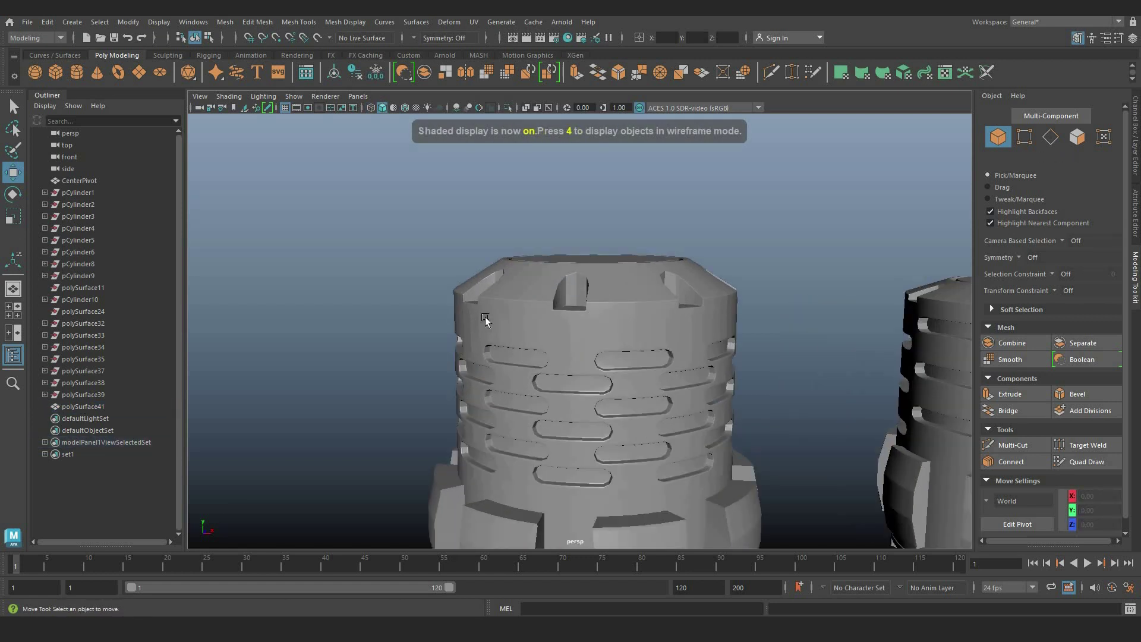
left_click(561, 316)
key("3")
left_click(354, 268)
scroll(640, 362, "down", 3)
left_click_drag(641, 362, 739, 367, "alt")
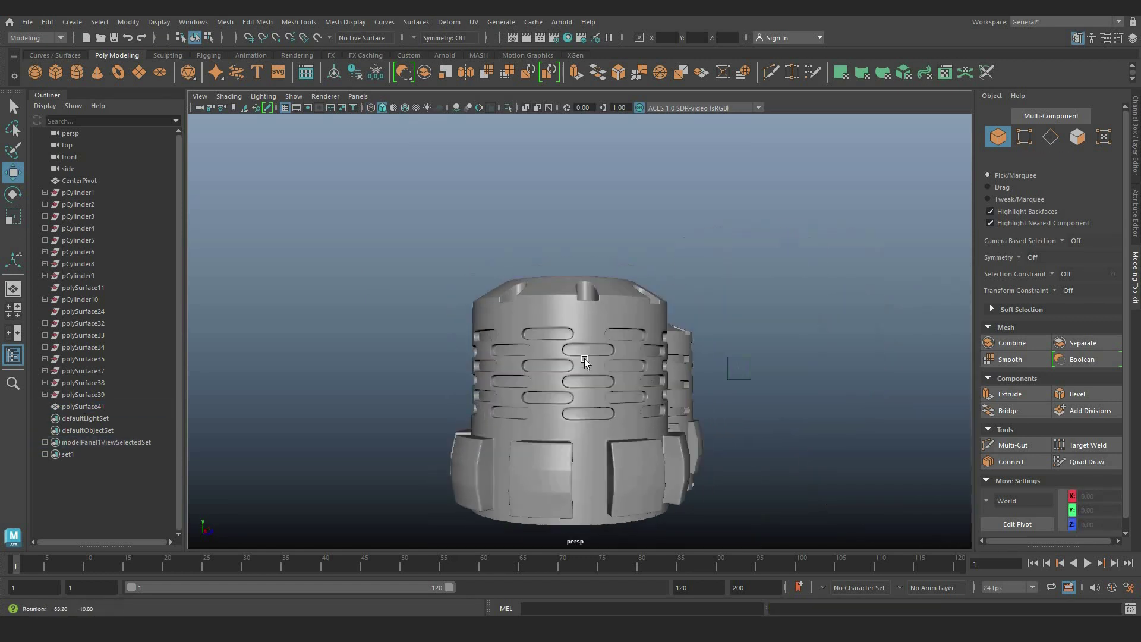
mouse_move(583, 359)
left_mouse_down("alt")
mouse_move(458, 359)
mouse_move(573, 355)
left_mouse_up("alt")
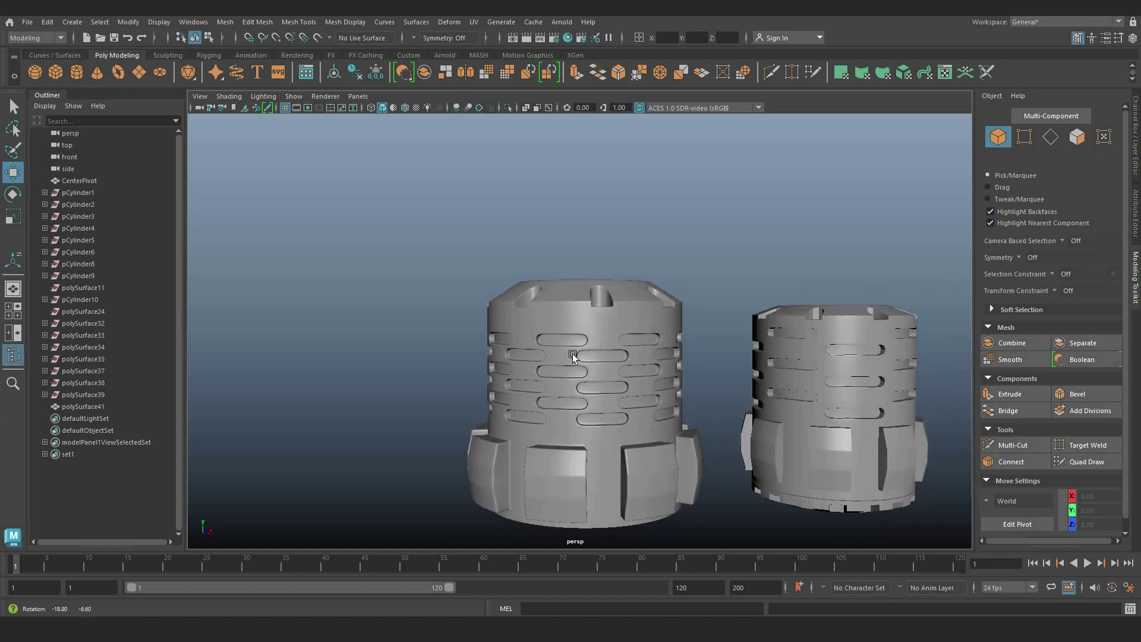
Step: Move the flat bottom disc vertically up against the underside of the cylinder body
scroll(594, 414, "down", 3)
left_click_drag(642, 437, 669, 460, "alt")
scroll(577, 394, "down", 3)
middle_click_drag(578, 393, 557, 288, "alt")
scroll(578, 387, "up", 2)
left_click_drag(586, 509, 576, 435, "alt")
scroll(572, 430, "up", 2)
left_click(571, 429)
left_click_drag(563, 373, 548, 267)
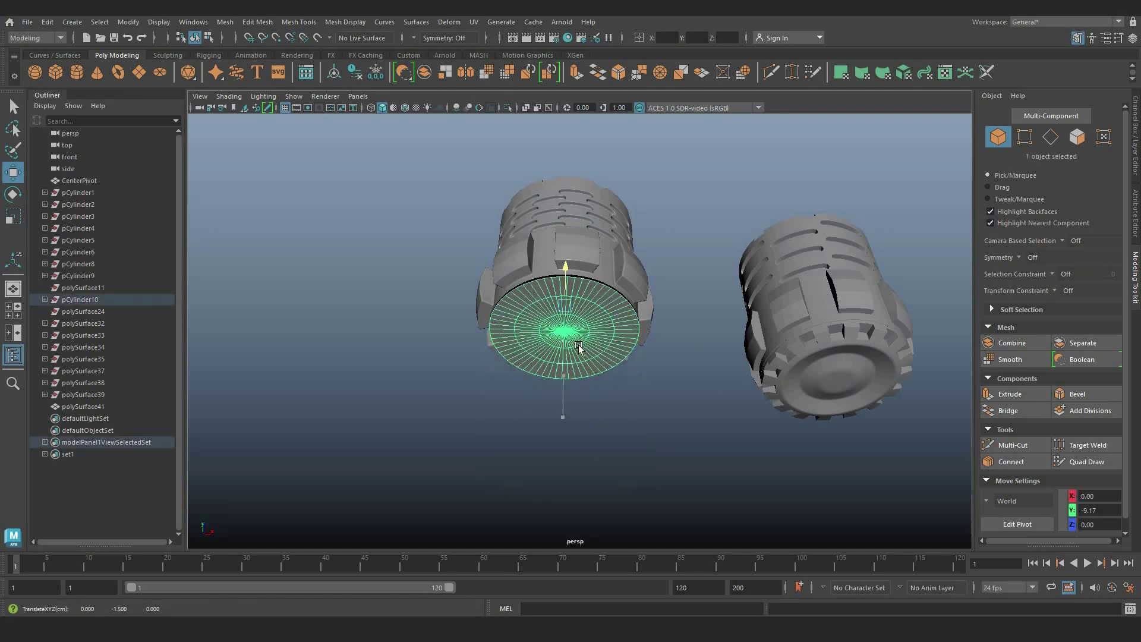
Step: Examine the notched rim and circular recess on the underside of the reference model
key("f")
key("ctrl+1")
scroll(685, 381, "down", 6)
middle_click_drag(685, 380, 576, 376, "alt")
key("ctrl+1")
scroll(521, 349, "up", 5)
scroll(591, 395, "up", 4)
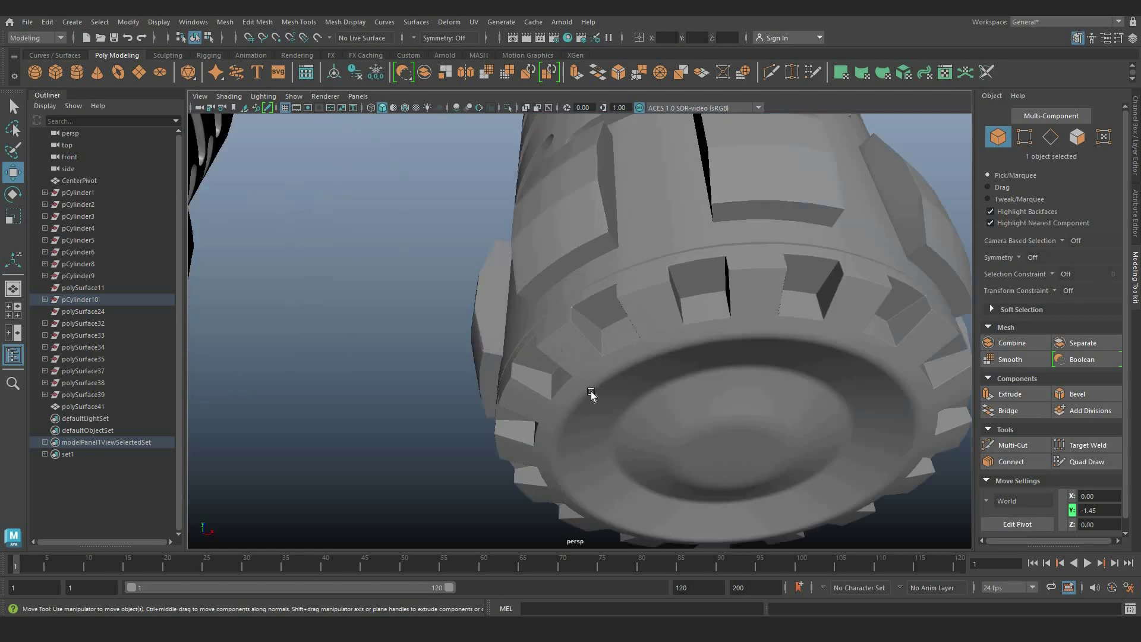
scroll(385, 394, "down", 3)
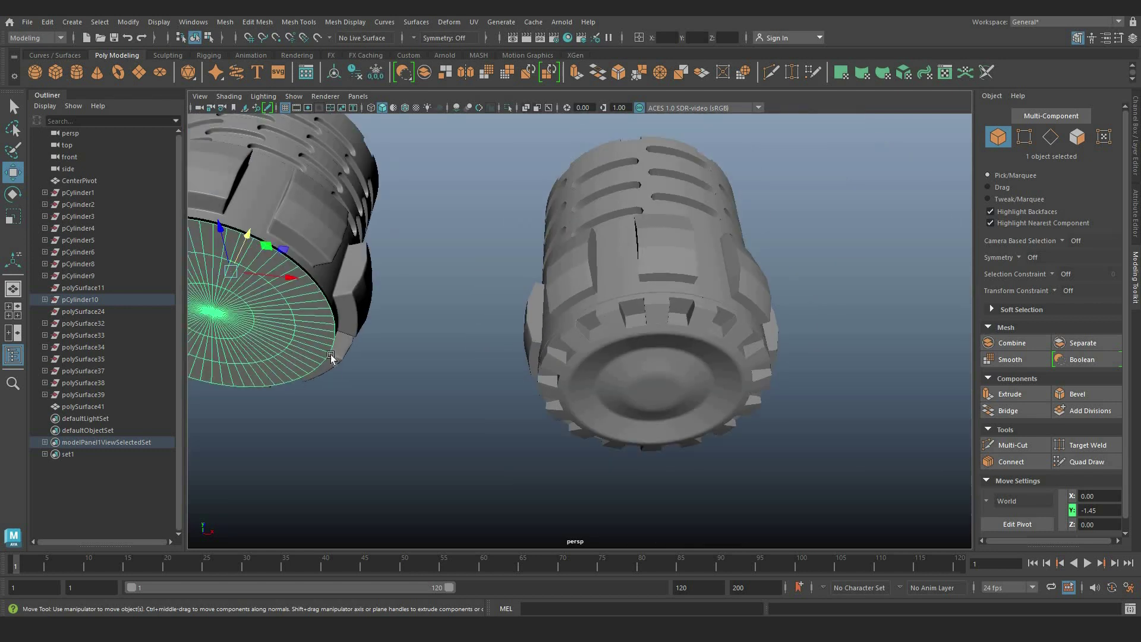
Step: Raise the outer border loop of the bottom disc into the body so the disc becomes a shallow bowl
left_click_drag(331, 356, 428, 311, "alt")
middle_click_drag(428, 311, 586, 370, "alt")
scroll(436, 280, "up", 2)
right_click_drag(437, 278, 439, 249)
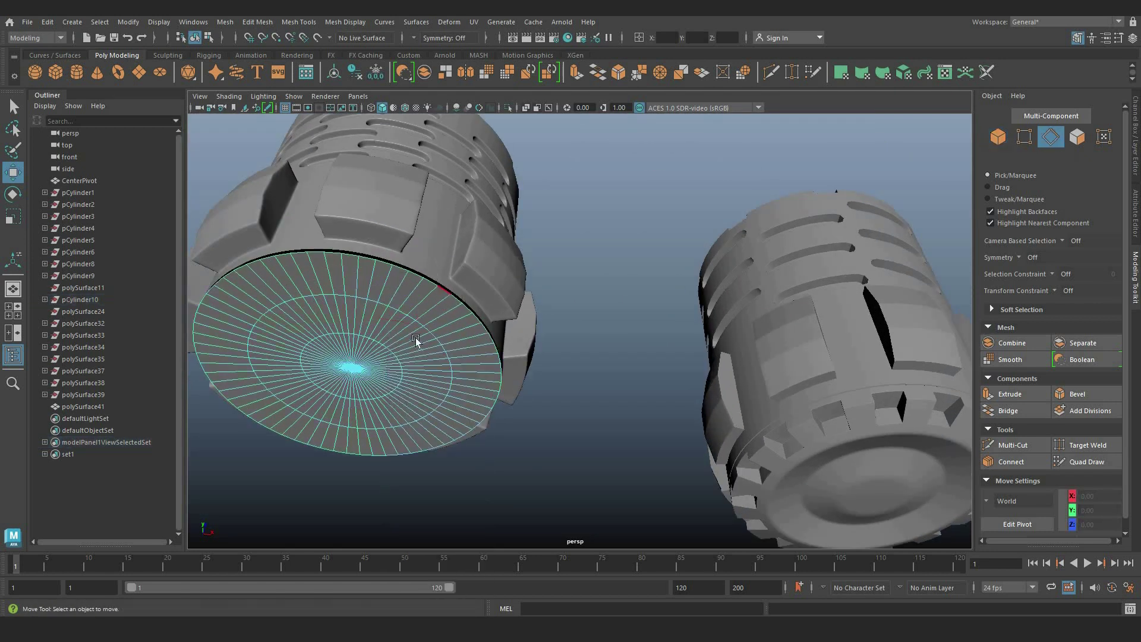
double_click(444, 290)
left_click_drag(364, 313, 373, 283)
scroll(378, 277, "down", 3)
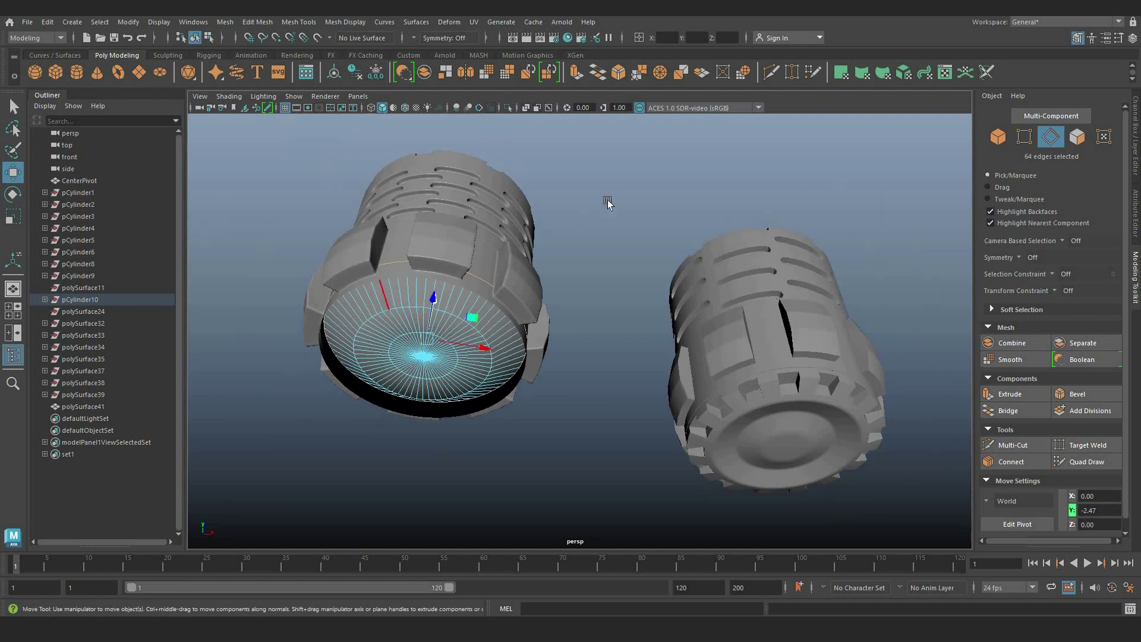
Step: Hide the joined cylinder body so that the bowl-shaped bottom piece can be edited alone
key("F8")
left_click(608, 201)
left_click(487, 233)
key("h")
left_click(383, 356)
scroll(381, 356, "up", 3)
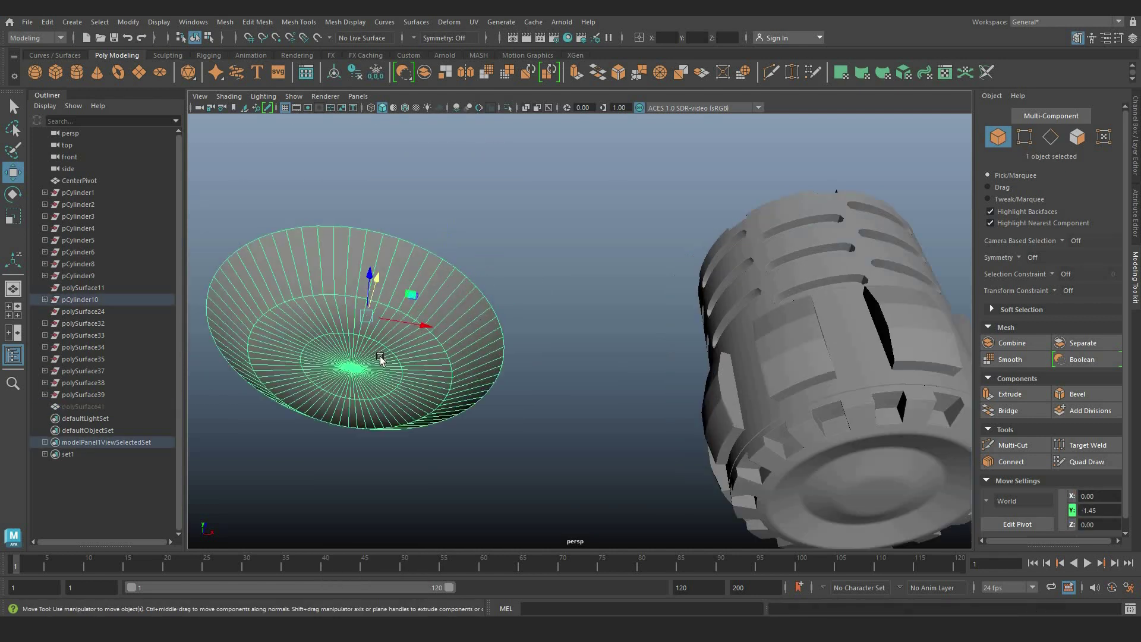
left_click_drag(381, 358, 369, 305, "alt")
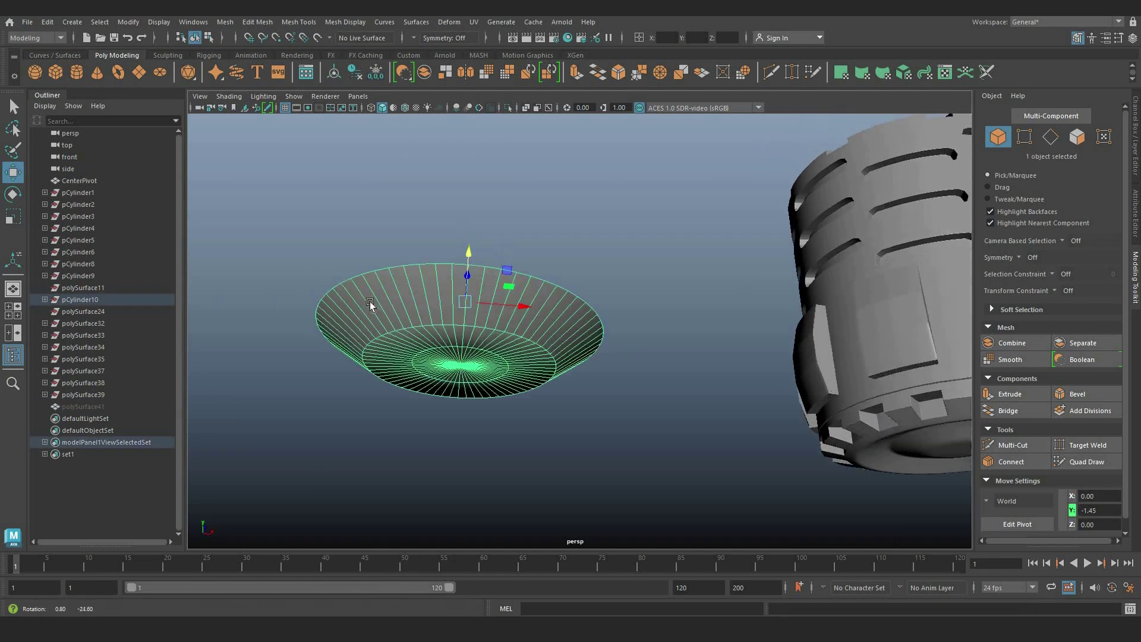
Step: Insert three edge loops around the bottom piece: two on its sloped wall and one on its floor
scroll(331, 262, "up", 4)
left_click(334, 224)
right_click_drag(334, 221, 445, 304, "ctrl")
scroll(447, 282, "down", 4)
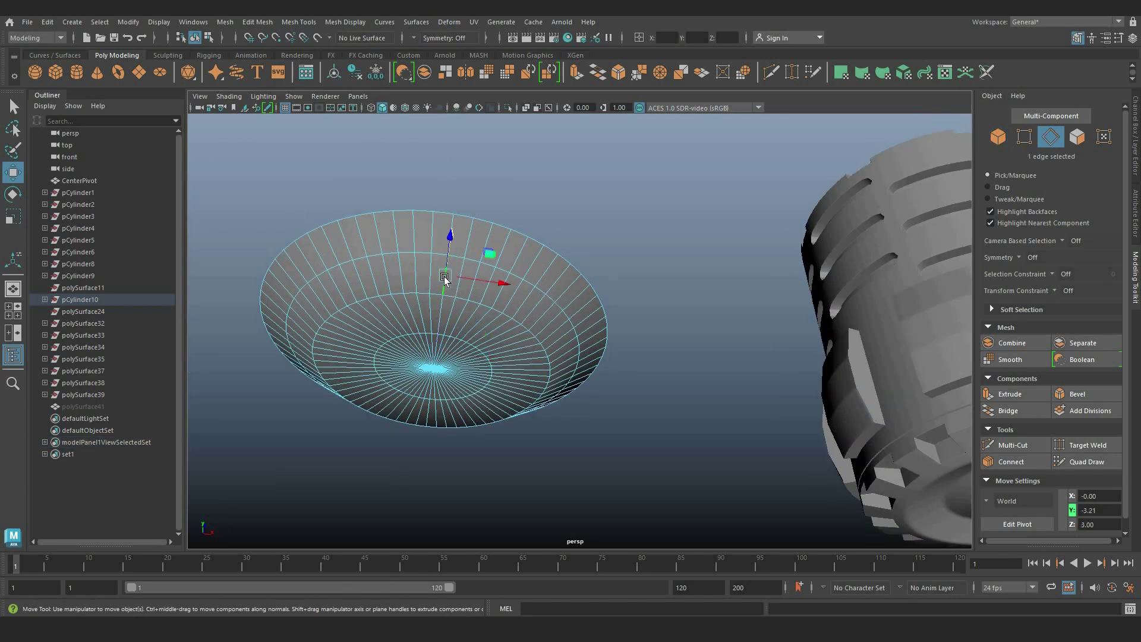
key("g")
left_click_drag(365, 326, 390, 270, "alt")
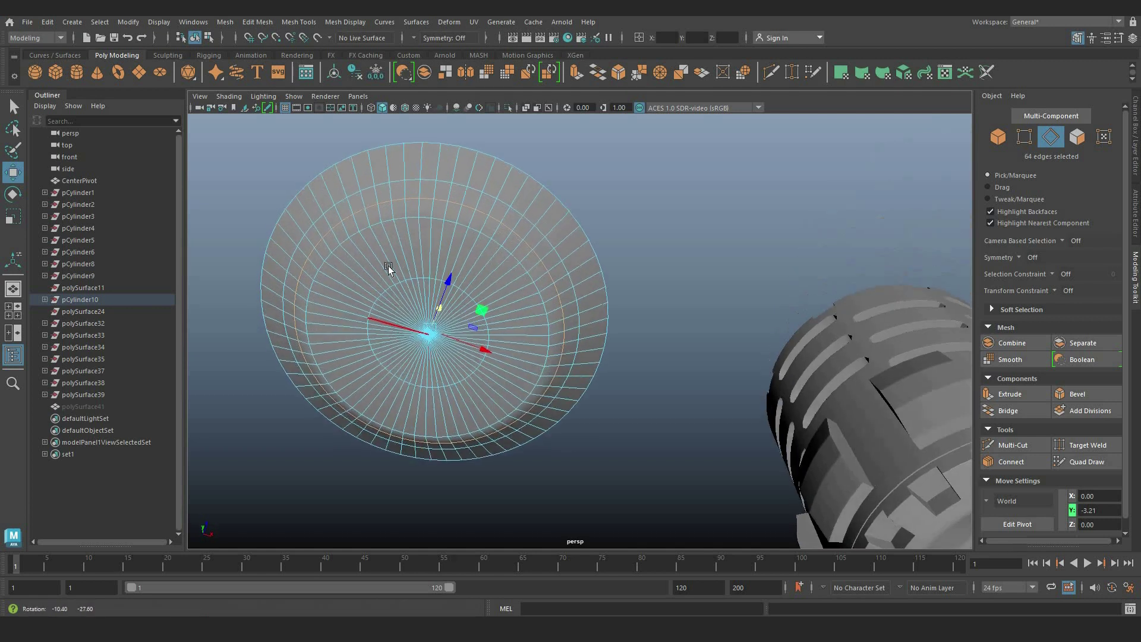
key("g")
scroll(373, 315, "down", 2)
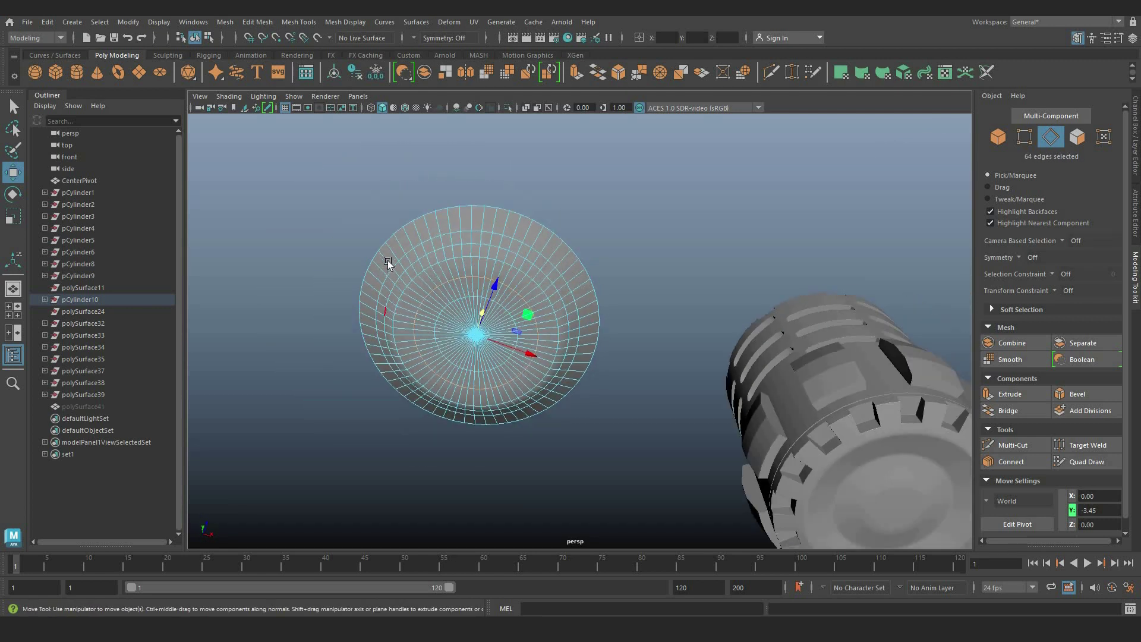
Step: Push the floor's new edge loop inward to form a circular recess in the underside
scroll(388, 265, "up", 2)
mouse_move(434, 304)
left_mouse_down("alt")
mouse_move(447, 387)
mouse_move(443, 307)
left_mouse_up("alt")
left_click_drag(425, 317, 458, 380, "alt")
scroll(457, 381, "up", 5)
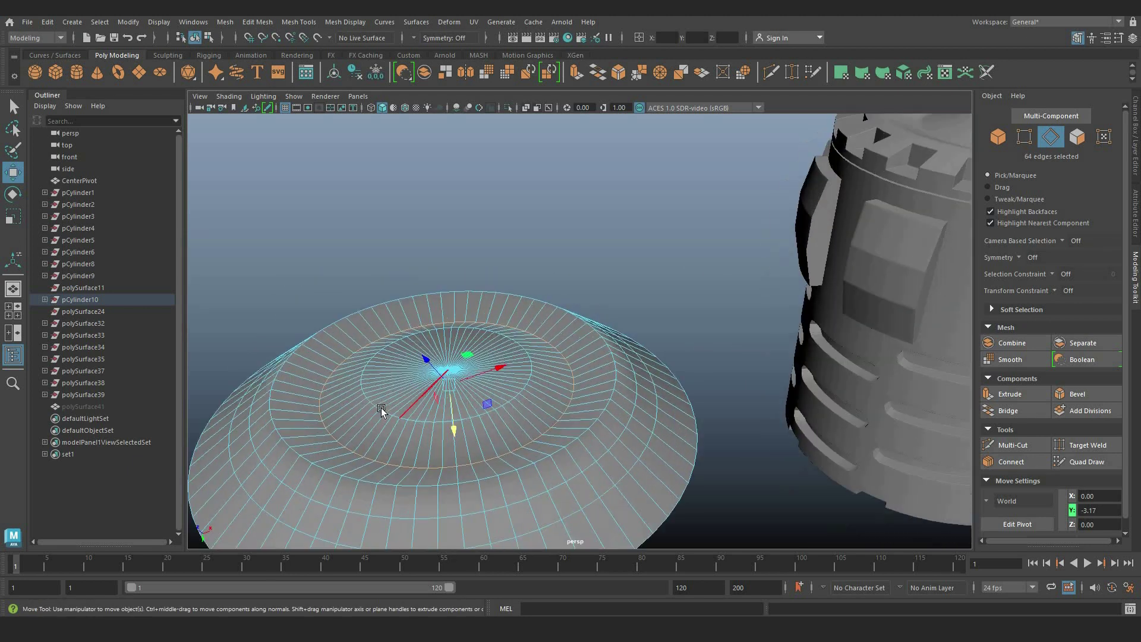
Step: Bevel the inner edge loop of the circular recess with fraction 0.1
key("ctrl+b")
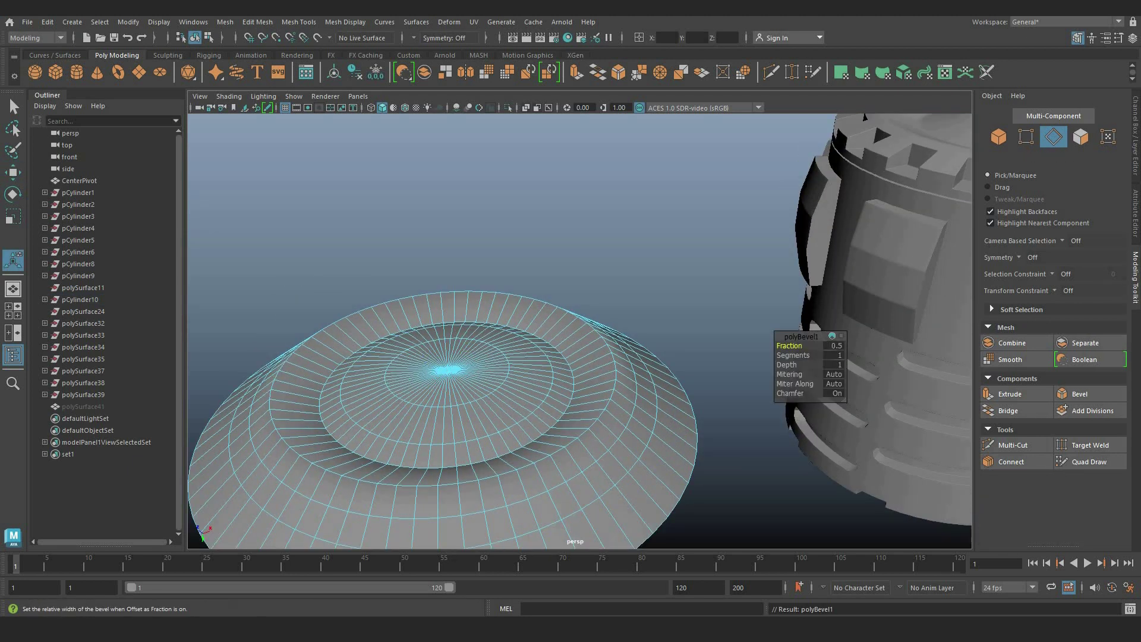
type("0.2")
key("Return")
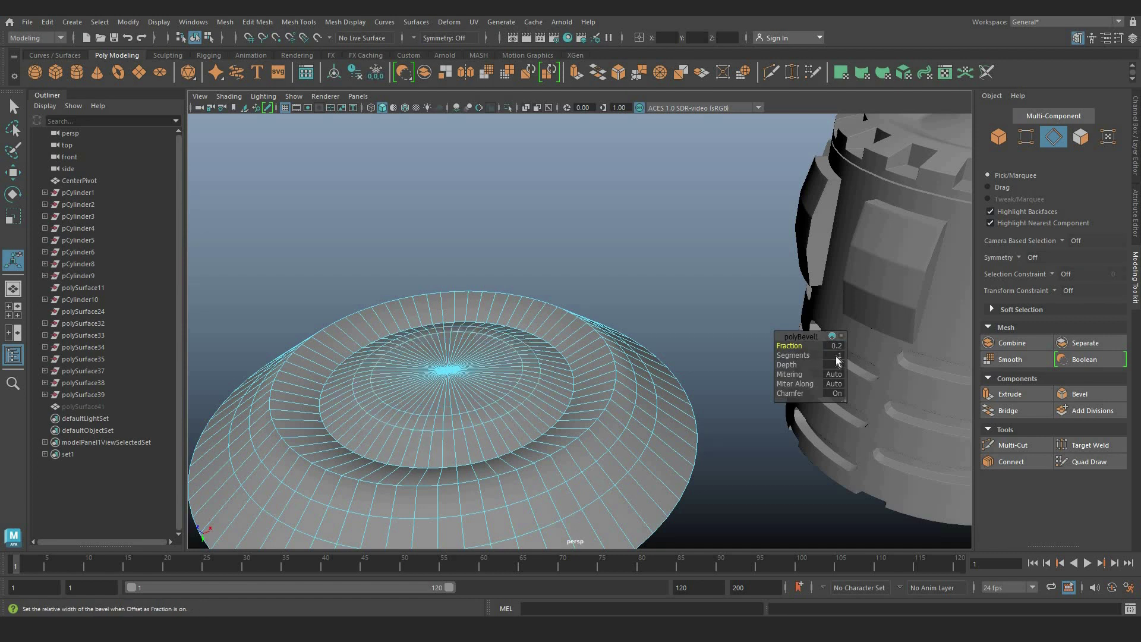
left_click(836, 355)
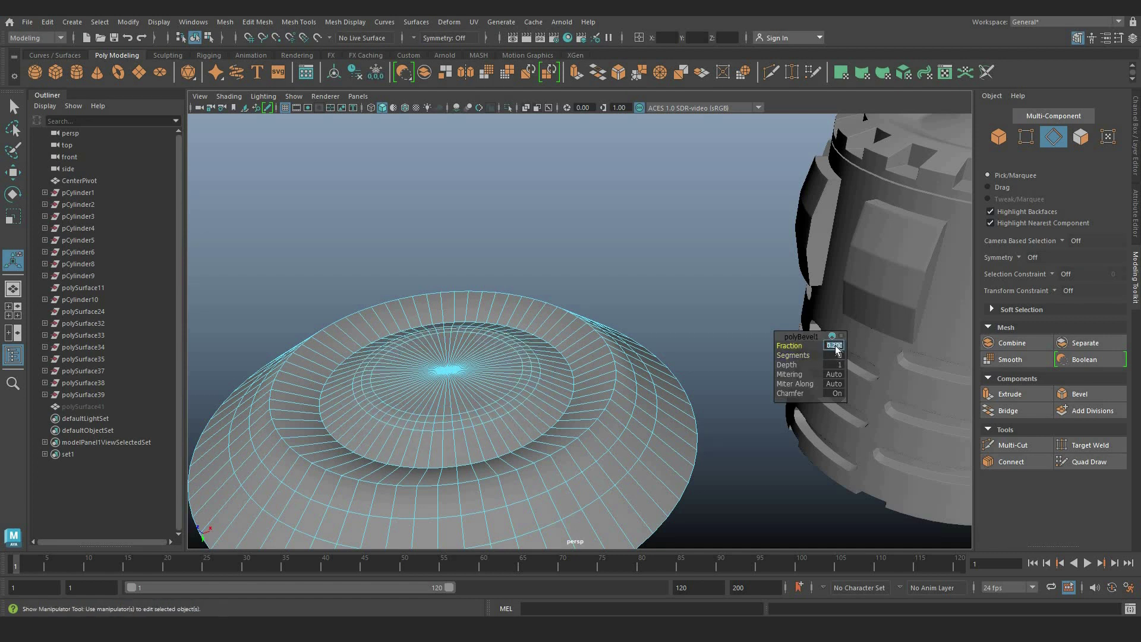
left_click(836, 346)
type("0.1")
key("Return")
Step: Bevel the outer edge loop of the circular recess with fraction 0.1 and one segment
double_click(566, 443)
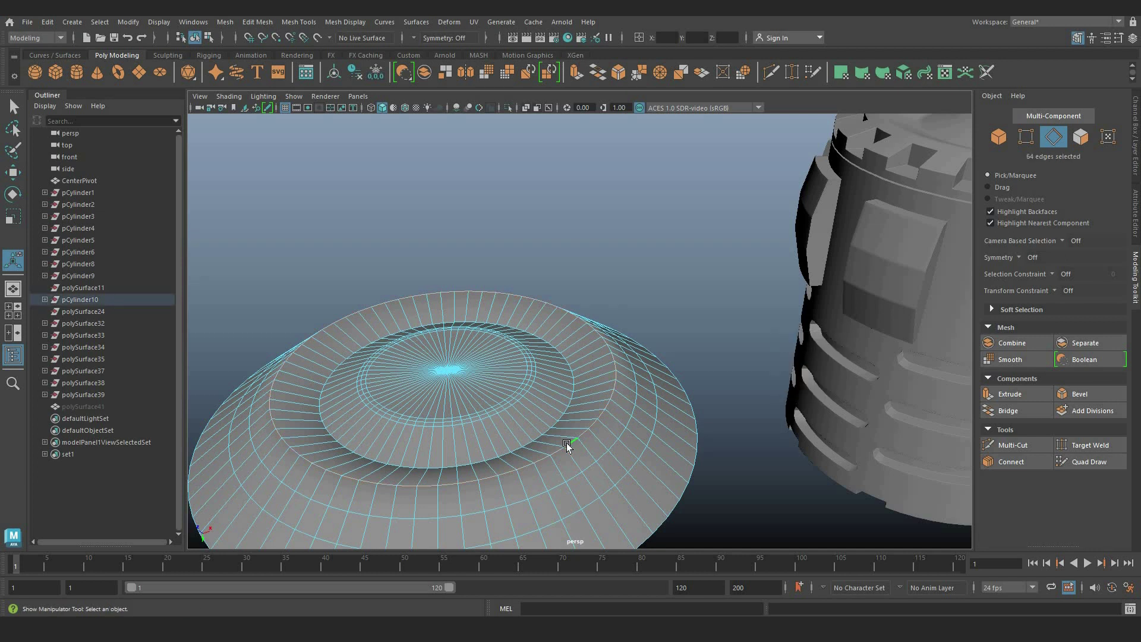
key("g")
key("ctrl+z")
key("ctrl+b")
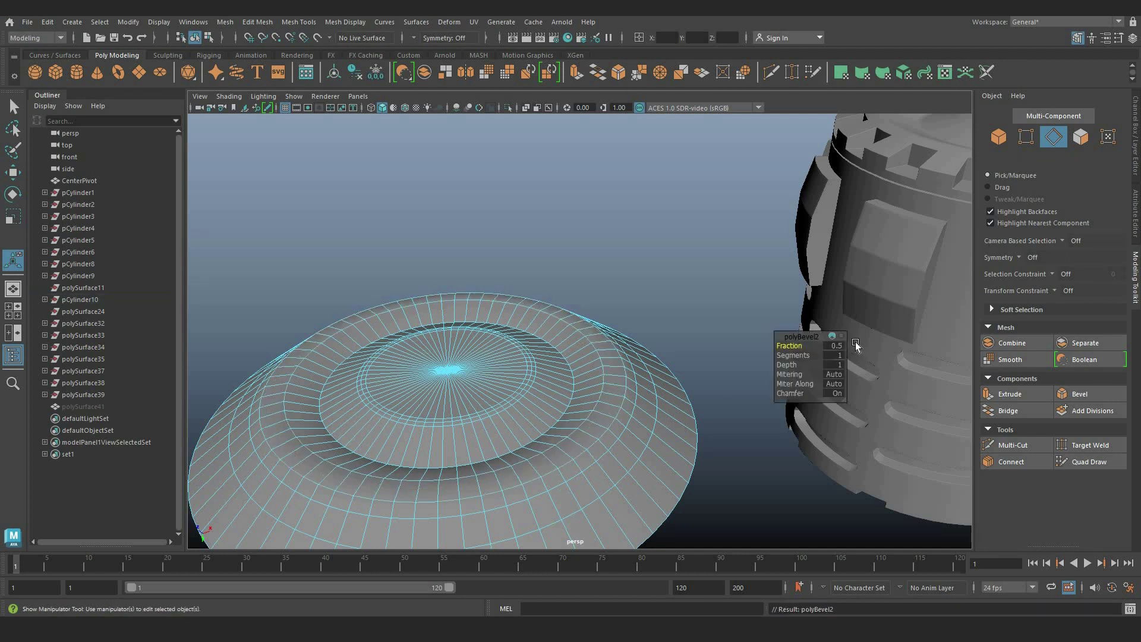
left_click(834, 356)
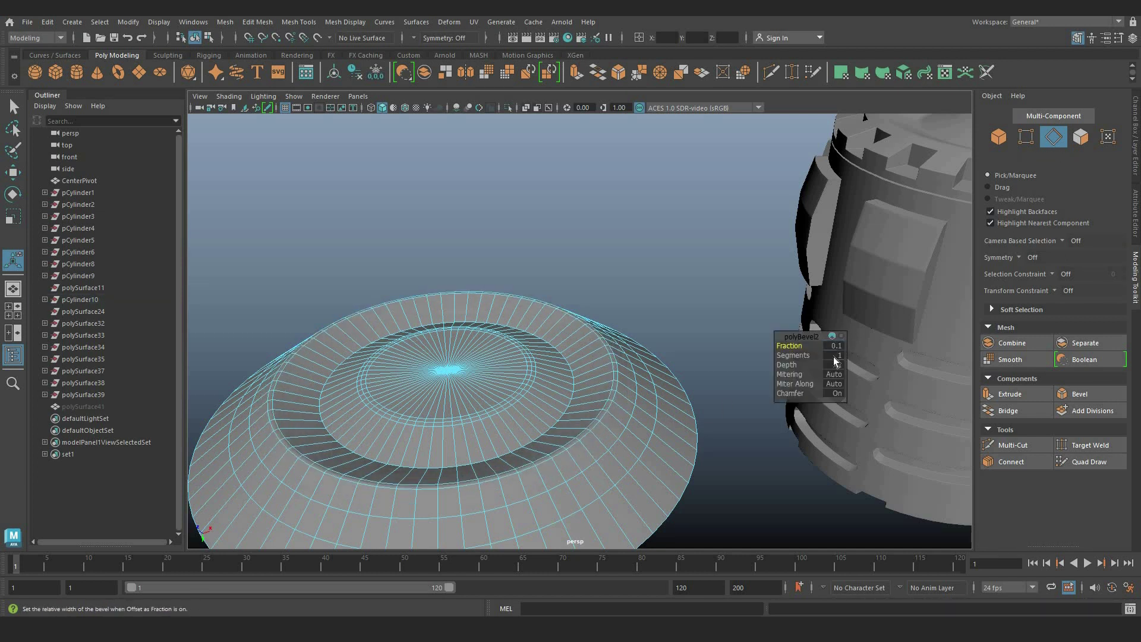
Step: Check the bottom piece's recess in smooth preview and return it to unsmoothed display
right_click_drag(576, 316, 621, 259)
left_click(552, 377)
scroll(548, 465, "down", 5)
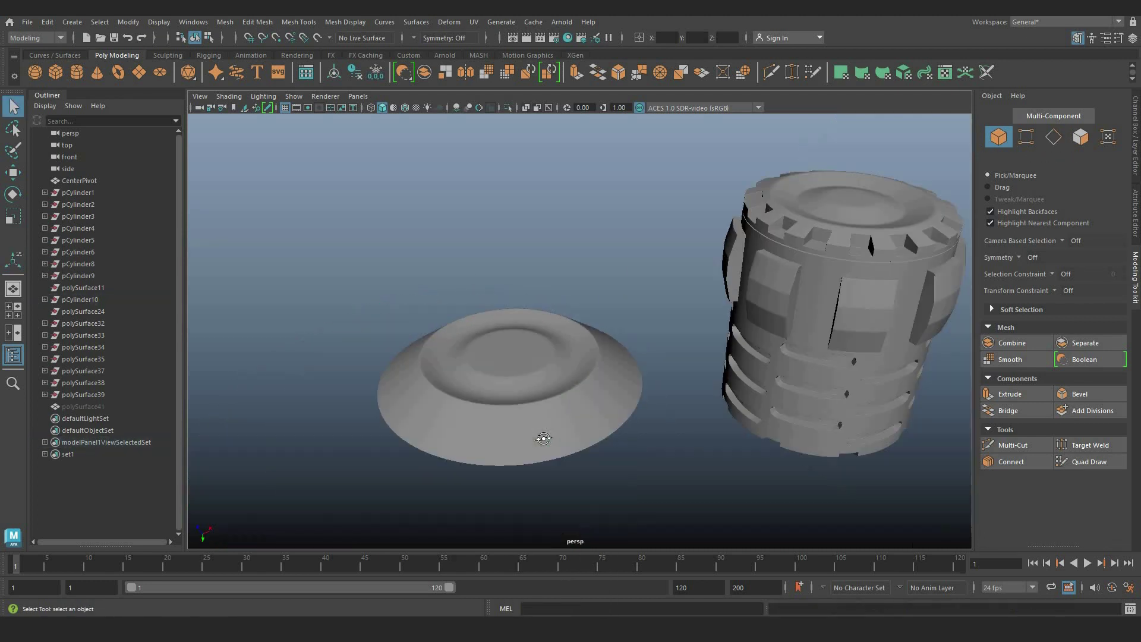
key("1")
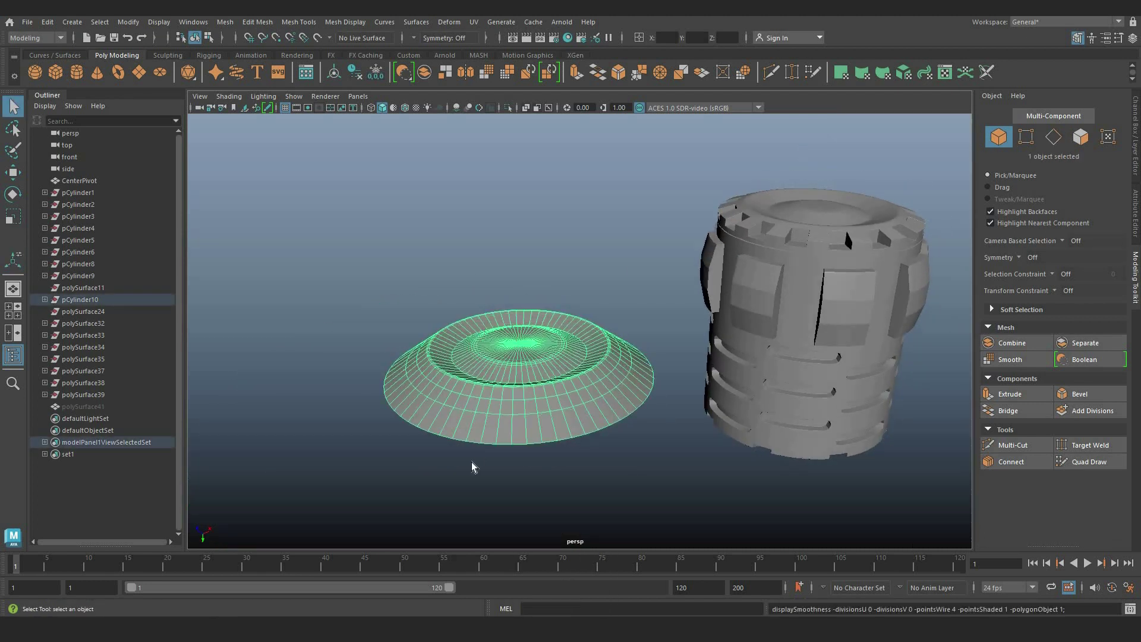
Step: Select four adjacent triangular faces at the centre of the bottom piece's recess
left_click_drag(472, 461, 594, 231, "alt")
scroll(616, 351, "up", 5)
middle_click_drag(553, 511, 636, 455, "alt")
scroll(594, 327, "down", 5)
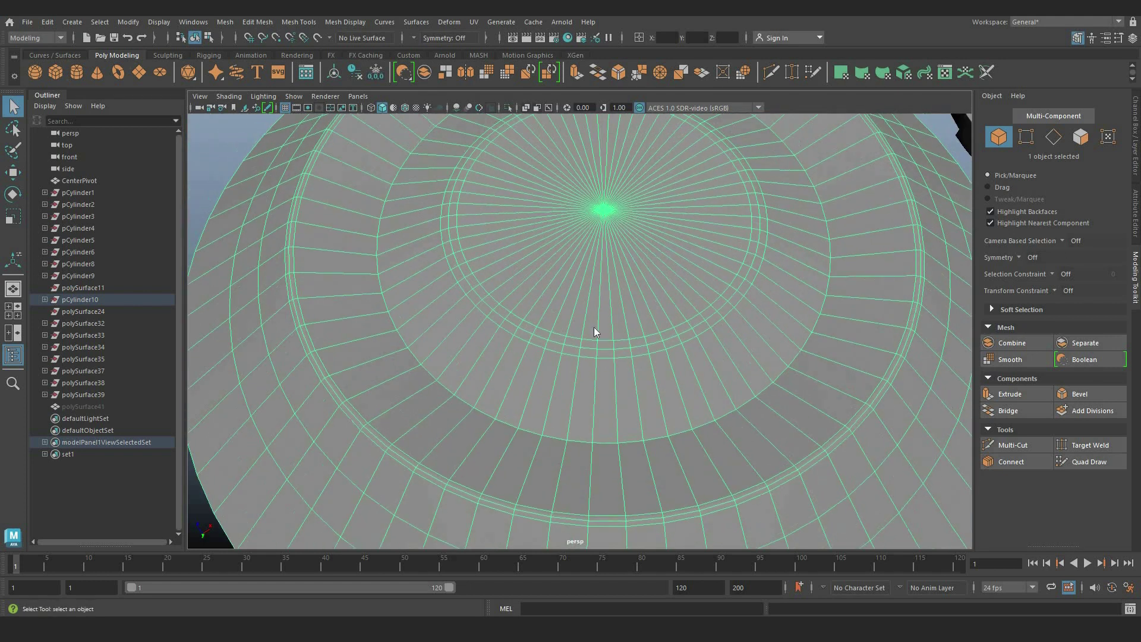
right_click_drag(591, 278, 619, 323)
left_click(622, 321, "shift")
left_click(634, 318, "shift")
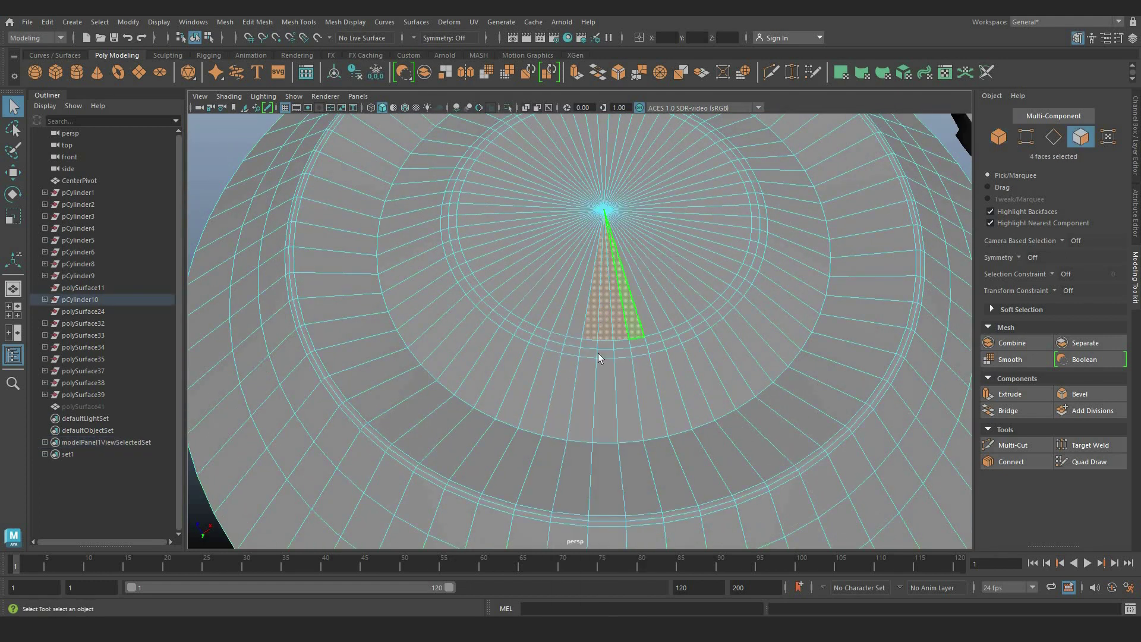
Step: Extend the face selection outward across the recess and slope to the rim, covering a wedge four columns wide
scroll(595, 361, "down", 5)
left_click_drag(594, 365, 588, 343, "alt")
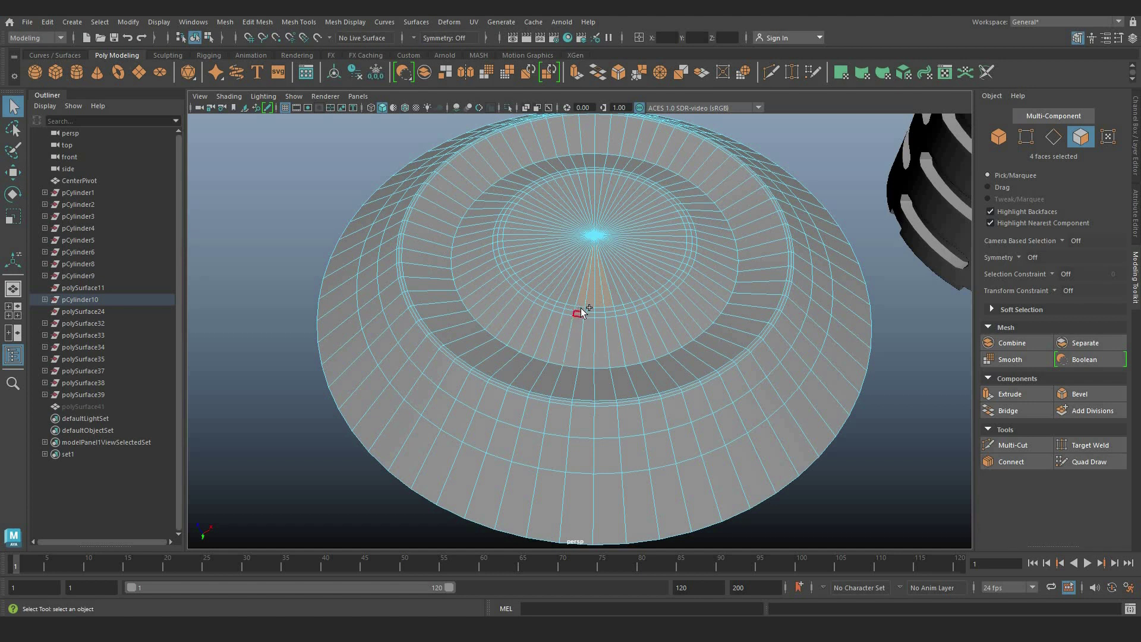
left_click_drag(585, 296, 607, 323, "shift")
left_click_drag(572, 359, 636, 523, "shift")
scroll(571, 439, "down", 3)
left_click_drag(568, 433, 547, 417, "alt")
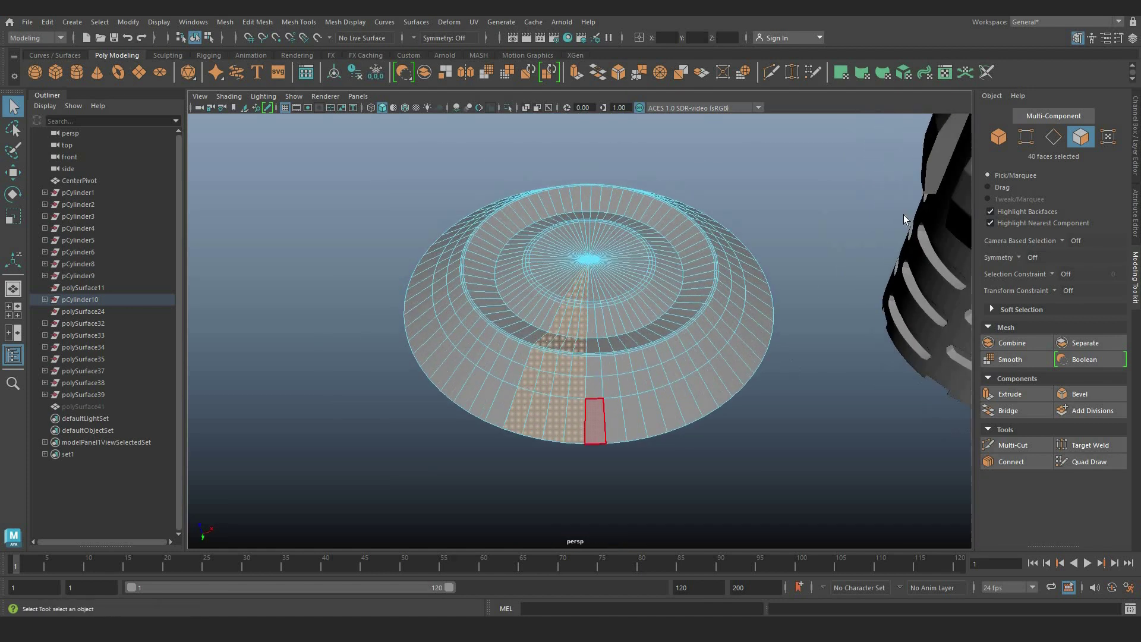
Step: Extract the selected wedge faces from the bottom piece and return to object selection
scroll(892, 223, "down", 3)
middle_click_drag(775, 305, 606, 418, "alt")
left_click_drag(394, 460, 455, 67, "alt")
right_click_drag(457, 256, 464, 330, "shift")
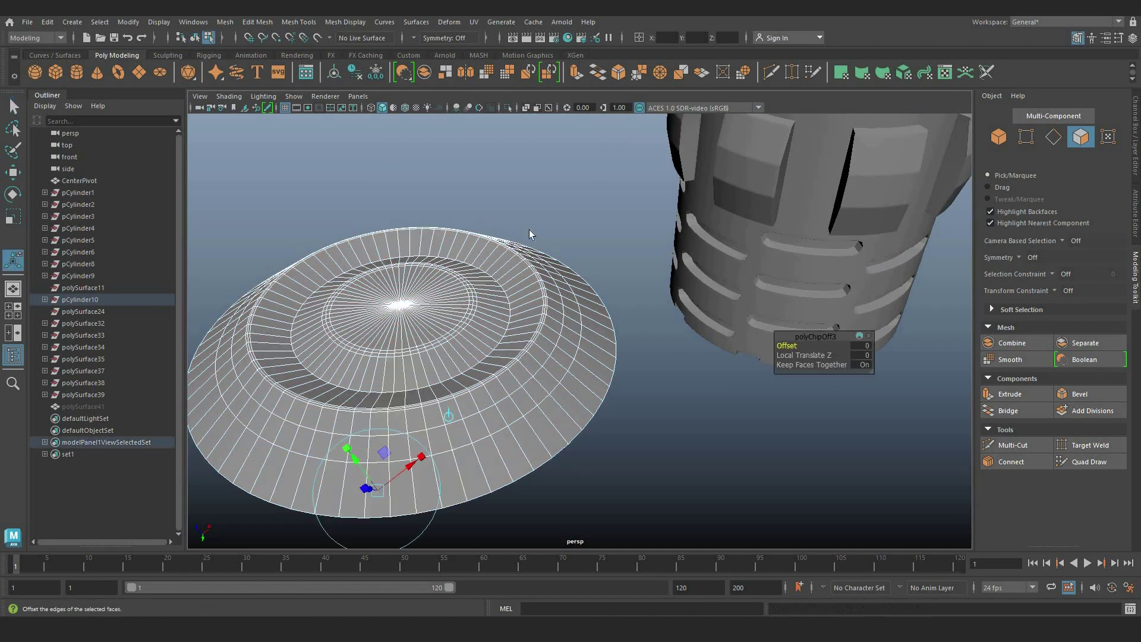
key("q")
right_click_drag(529, 238, 550, 217)
Step: Delete the rest of the disc, keeping only the extracted wedge with its wireframe displayed
left_click(571, 233)
left_click(346, 398)
key("Delete")
left_click(394, 402)
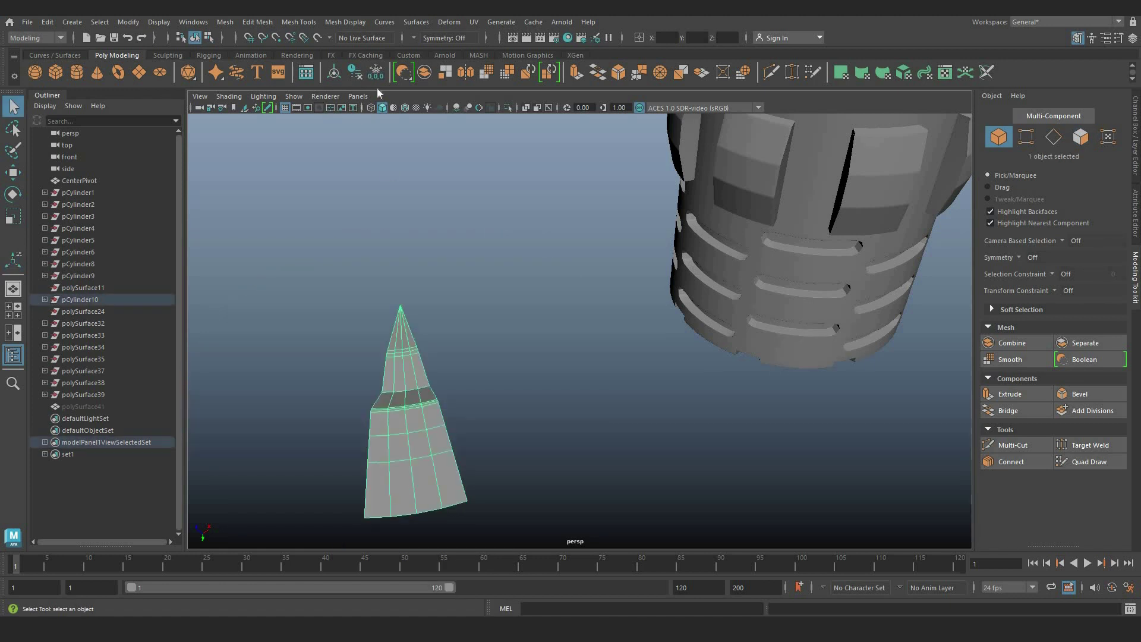
left_click(411, 423)
scroll(412, 423, "up", 3)
scroll(412, 423, "down", 3)
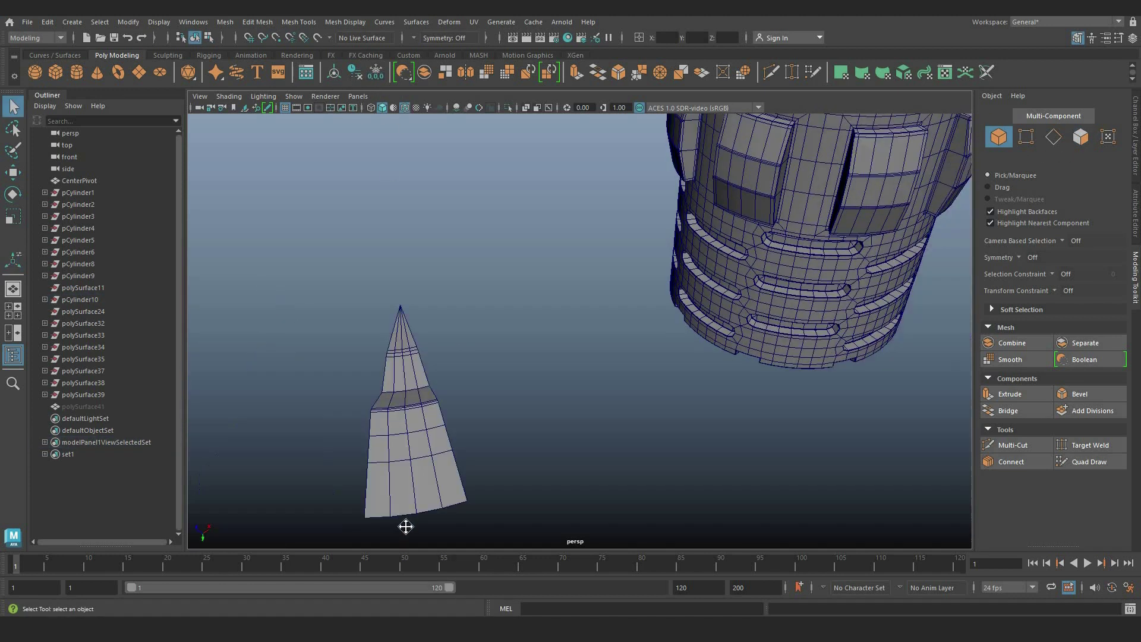
Step: Extrude the wedge's four outer rim edges and reset the Move tool's settings
mouse_move(405, 527)
left_mouse_down("alt")
mouse_move(395, 464)
mouse_move(348, 393)
mouse_move(569, 446)
mouse_move(357, 251)
mouse_move(515, 280)
mouse_move(505, 291)
left_mouse_up("alt")
scroll(473, 308, "up", 5)
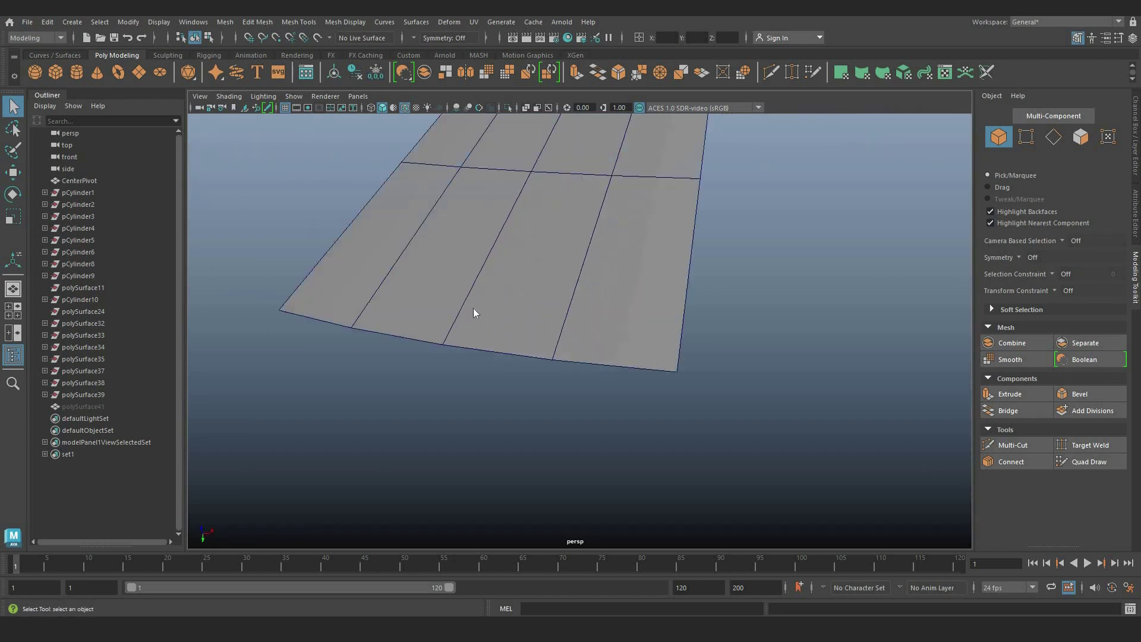
scroll(467, 315, "down", 4)
right_click_drag(469, 315, 471, 273)
double_click(594, 342)
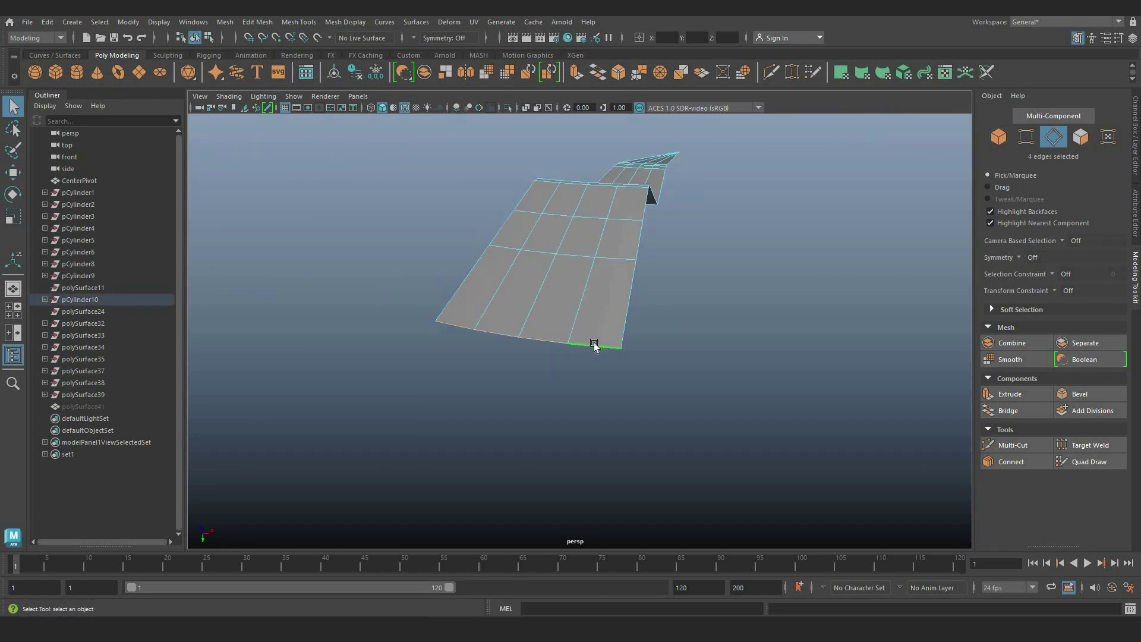
key("ctrl+e")
key("w")
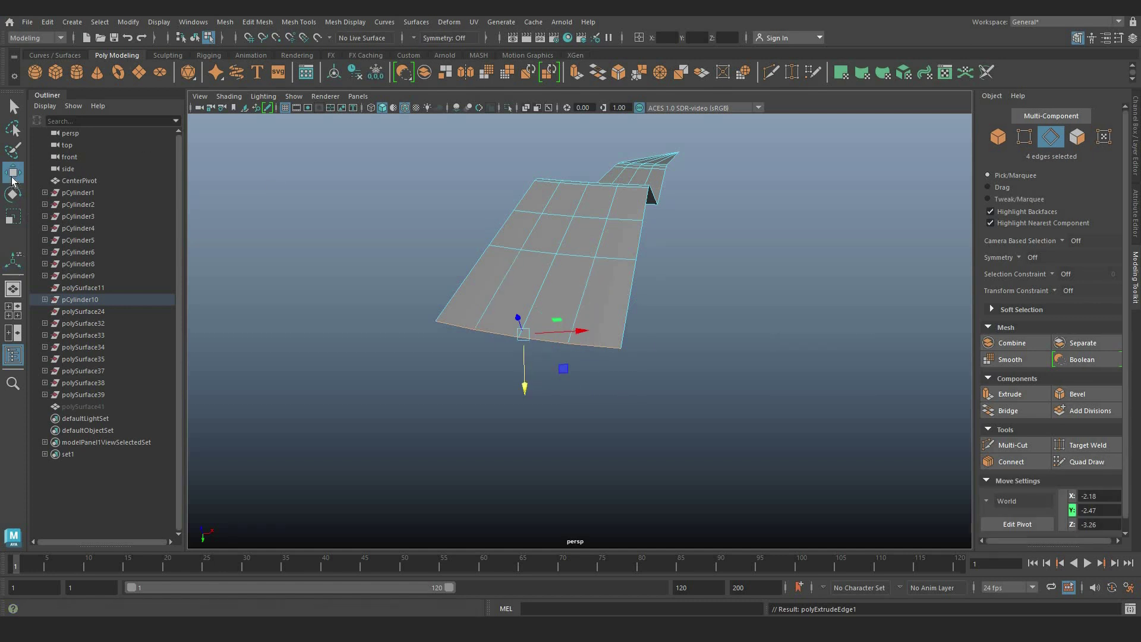
key("ctrl+shift+t")
left_click(334, 127)
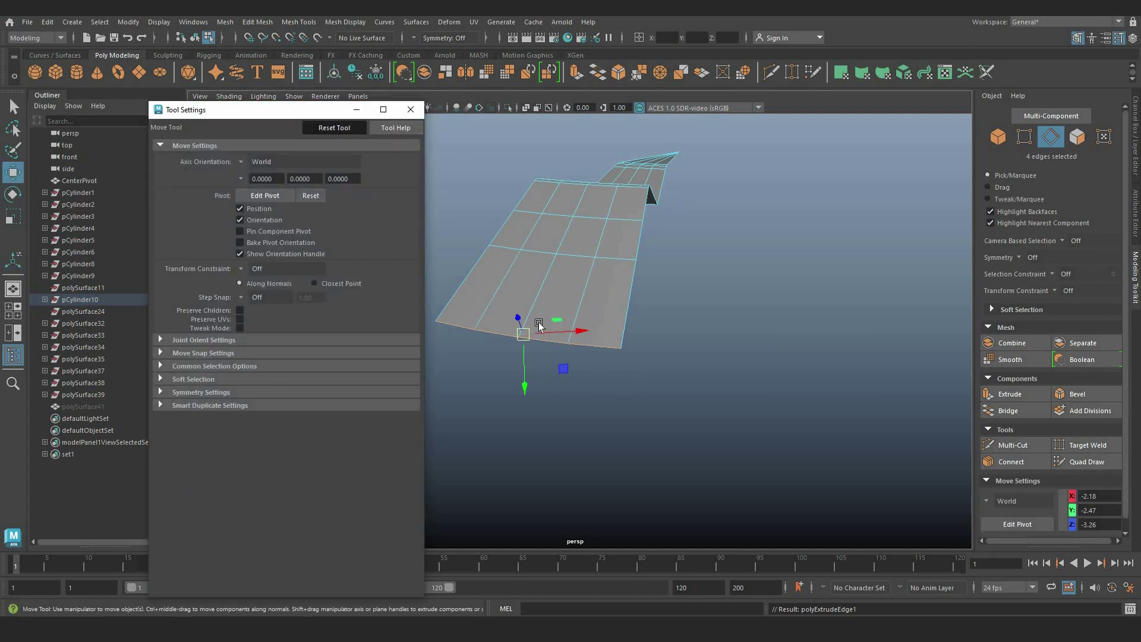
left_click(415, 108)
Step: Move the extruded rim edges along the Y axis to form a short vertical side wall
left_click_drag(524, 383, 499, 412)
left_click_drag(387, 384, 553, 405, "alt")
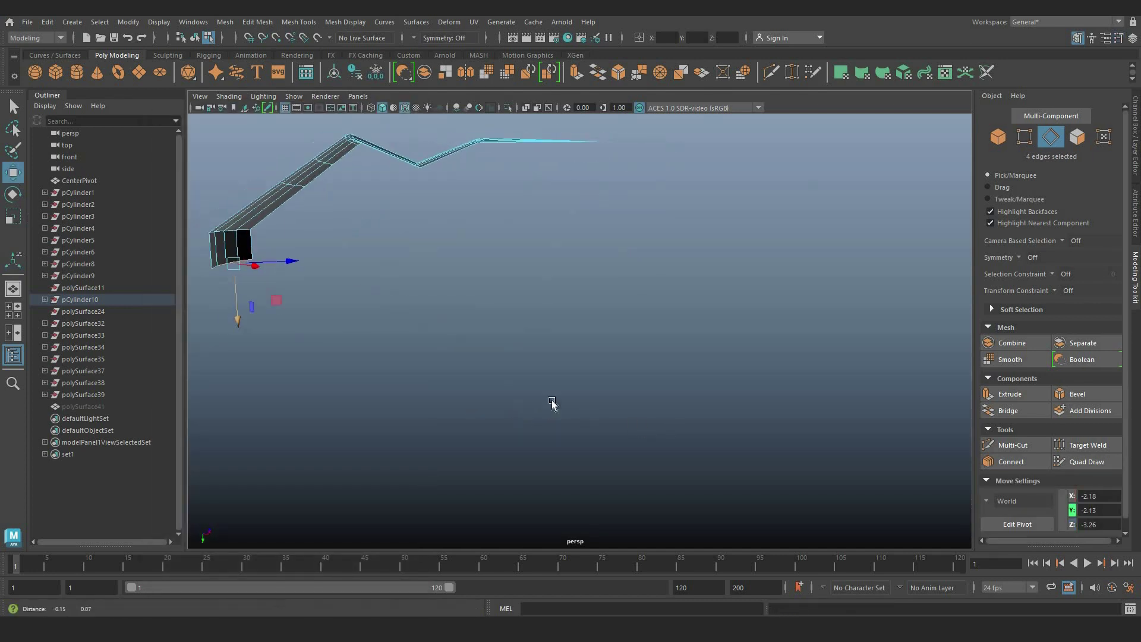
middle_click_drag(552, 405, 773, 443, "alt")
left_click_drag(540, 369, 540, 375)
Step: Extrude the side wall's free edges again along Y to add a second row of faces
left_click_drag(533, 374, 719, 300, "alt")
key("ctrl+e")
middle_click_drag(767, 202, 561, 301, "alt")
Step: Delete the two middle faces of the side wall row adjoining the slope
right_click_drag(561, 301, 560, 350)
double_click(556, 326)
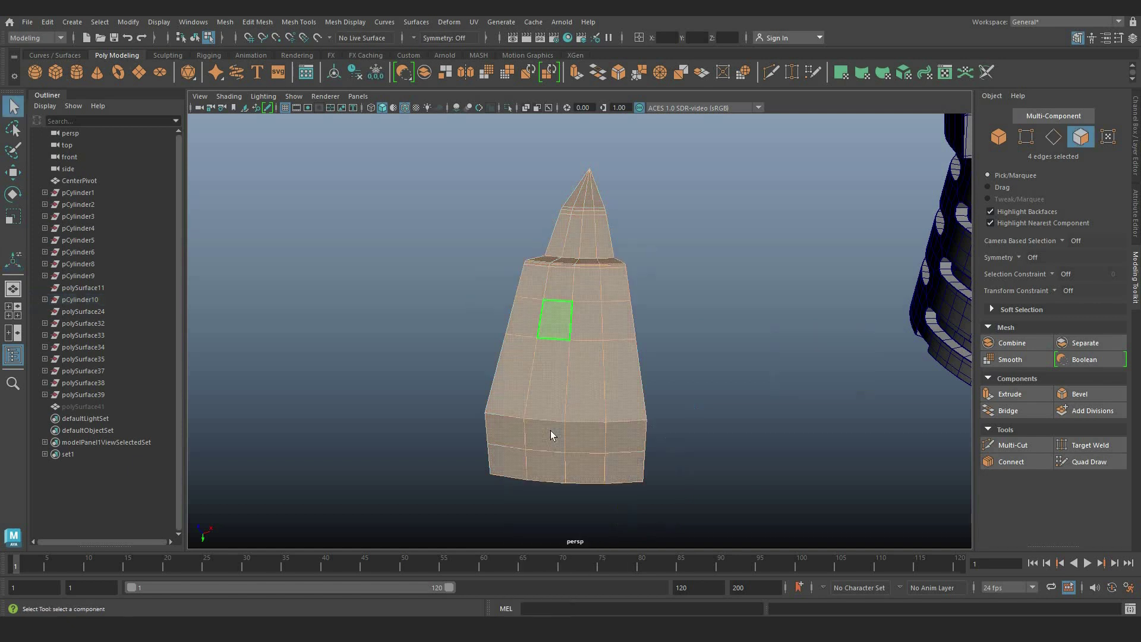
left_click(580, 432)
key("Delete")
Step: Extract the four middle slope faces adjoining the wall opening as a separate panel
left_click(569, 383)
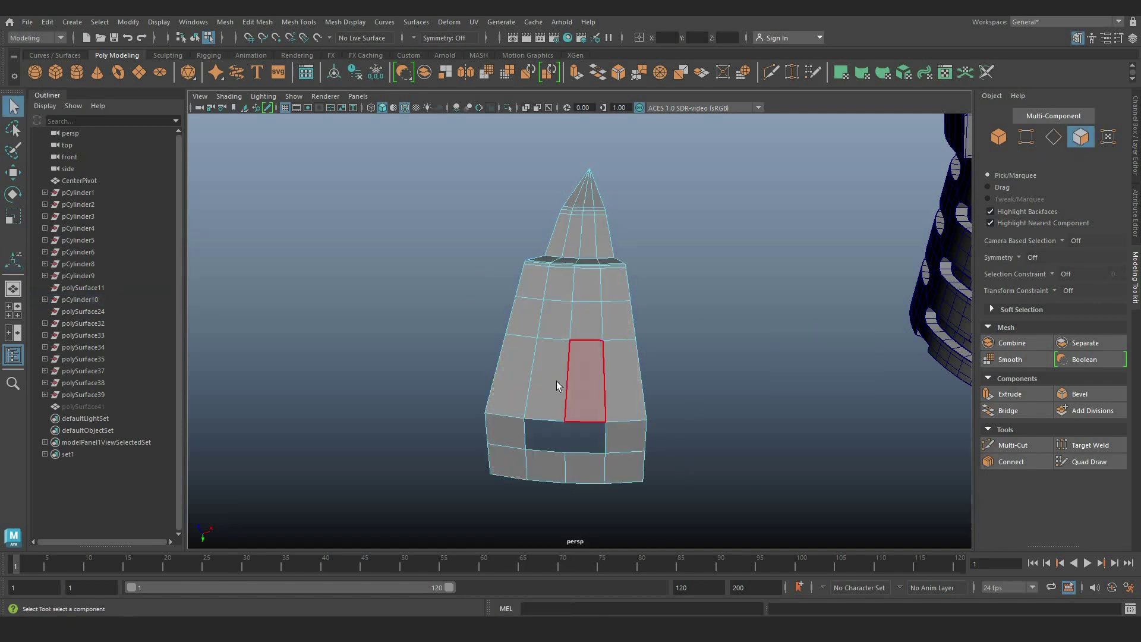
left_click(586, 356, "shift")
left_click(586, 328, "shift")
left_click(556, 321, "shift")
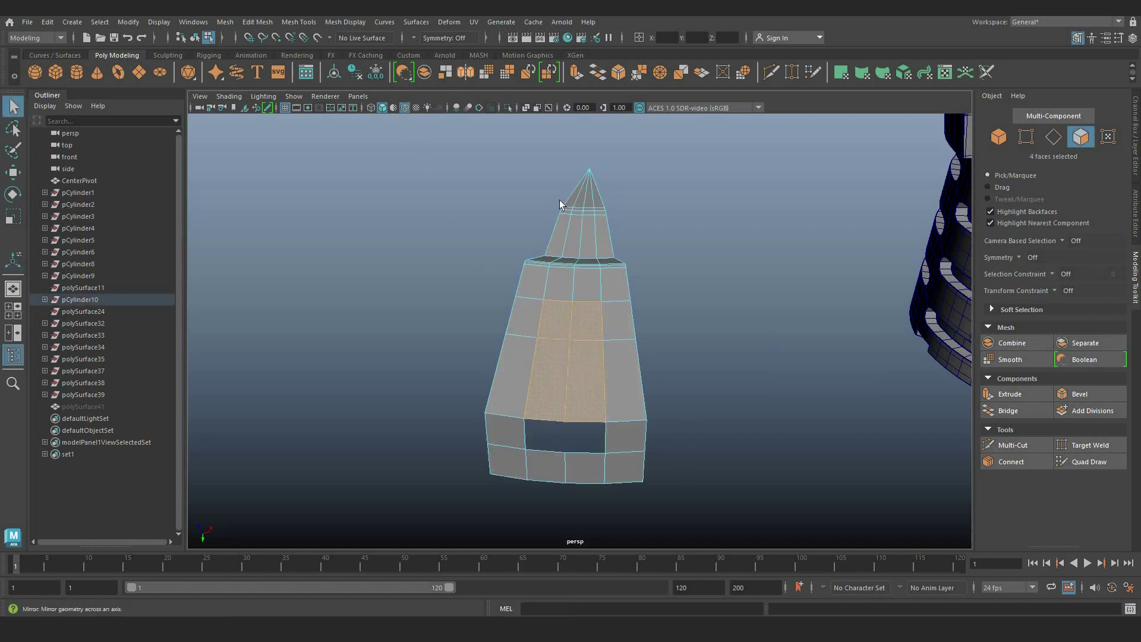
key("g")
Step: Flatten the extracted panel's nine vertices and set them level with the far edge of the wall opening as the notch floor
right_click_drag(573, 278, 523, 295)
left_click_drag(441, 262, 690, 475)
key("r")
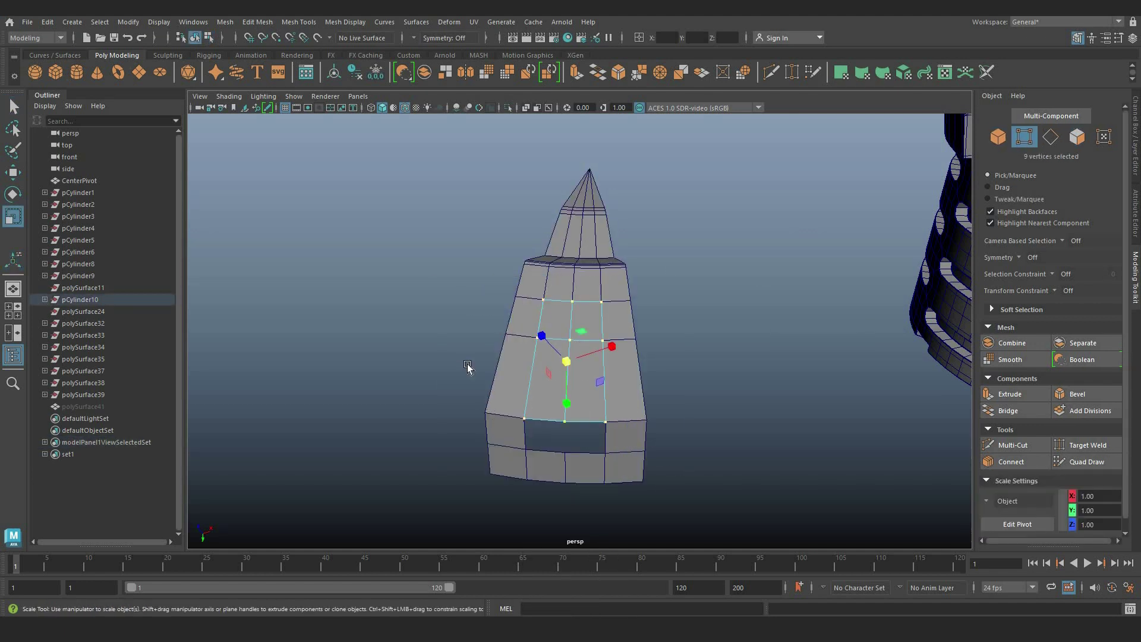
left_click_drag(468, 364, 537, 339, "alt")
left_click_drag(538, 342, 531, 441, "alt")
key("w")
Step: Delete the history of the wedge and the floor panel and combine them into one mesh
right_click_drag(468, 278, 633, 217)
left_click(632, 440)
left_click_drag(631, 440, 366, 287)
left_click(375, 73)
left_click(355, 73)
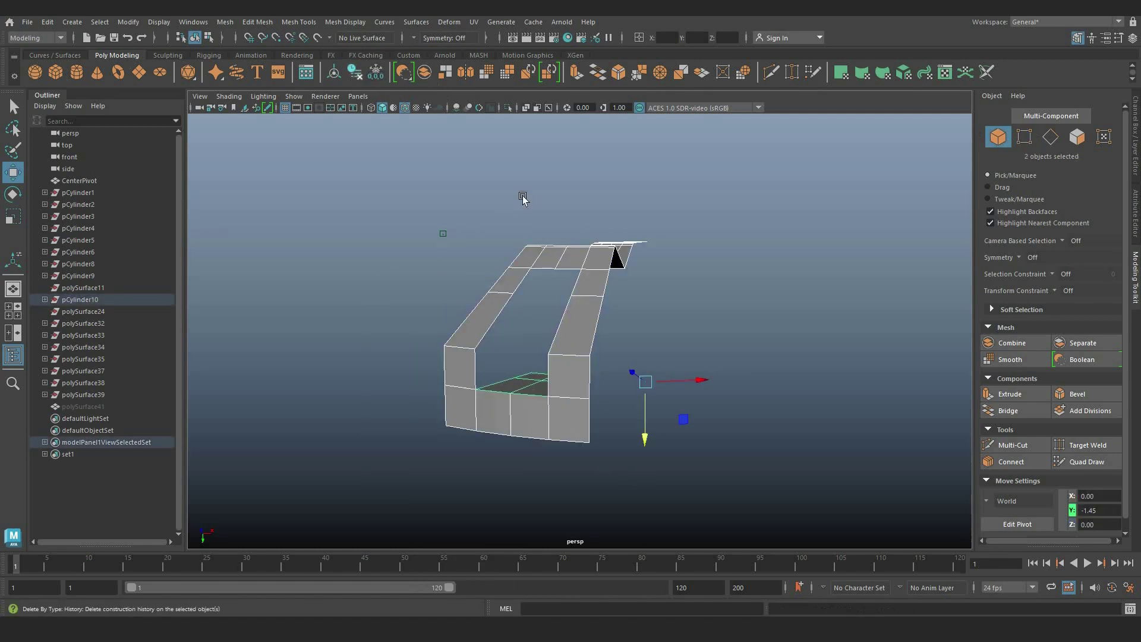
left_click(425, 72)
Step: Merge all overlapping vertices of the combined wedge mesh
right_click_drag(576, 255, 514, 253)
left_click_drag(332, 180, 778, 489)
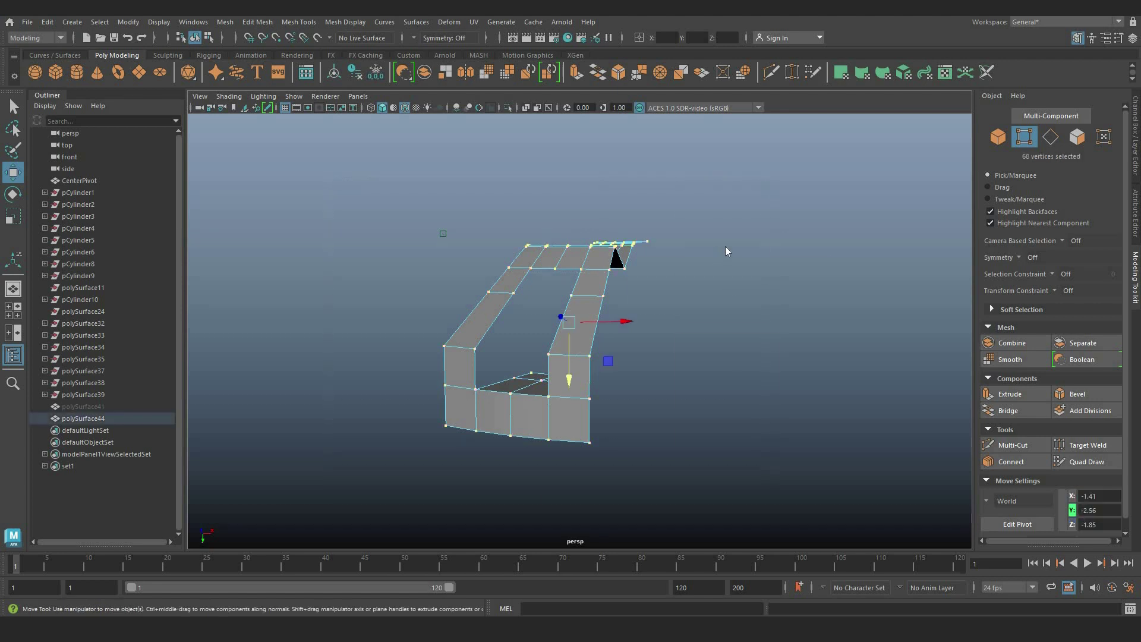
right_click_drag(722, 244, 773, 230, "shift")
Step: Bridge the opening's inner edges to the notch floor's inner edges to form the notch's back wall
right_click_drag(501, 278, 500, 246)
left_click_drag(505, 309, 594, 364, "alt")
left_click_drag(565, 296, 594, 313, "alt")
left_click(562, 289)
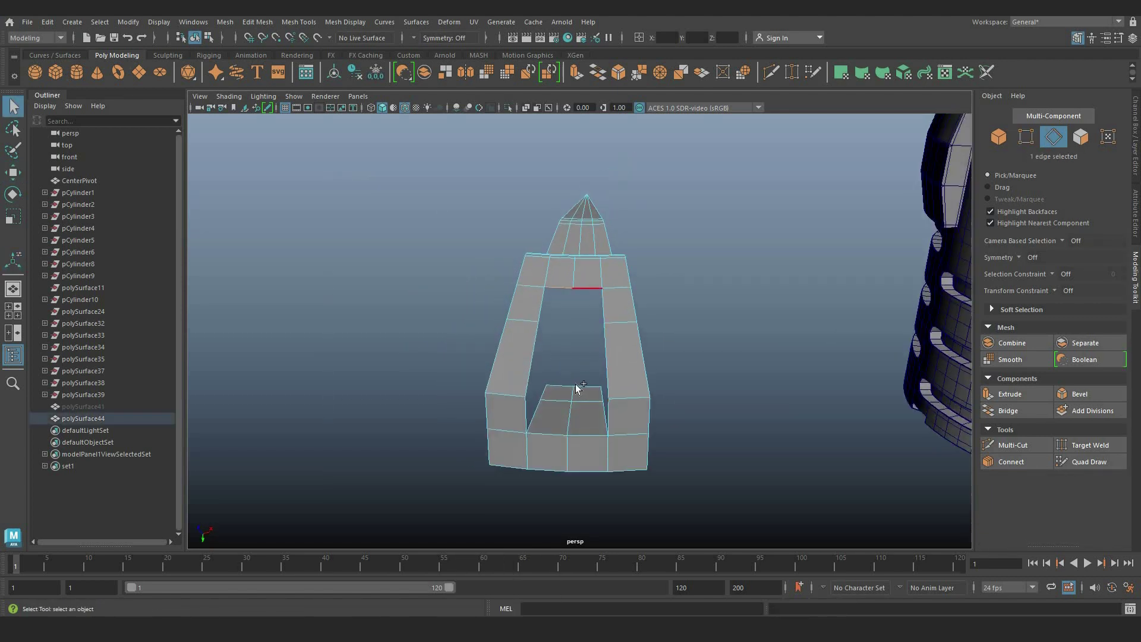
right_click_drag(583, 339, 547, 486, "shift")
left_click(560, 385, "shift")
Step: Bridge the slope edges to the floor edges on both sides to close the notch's side walls
left_click_drag(413, 378, 464, 386, "alt")
left_click(515, 402)
left_click(498, 433, "shift")
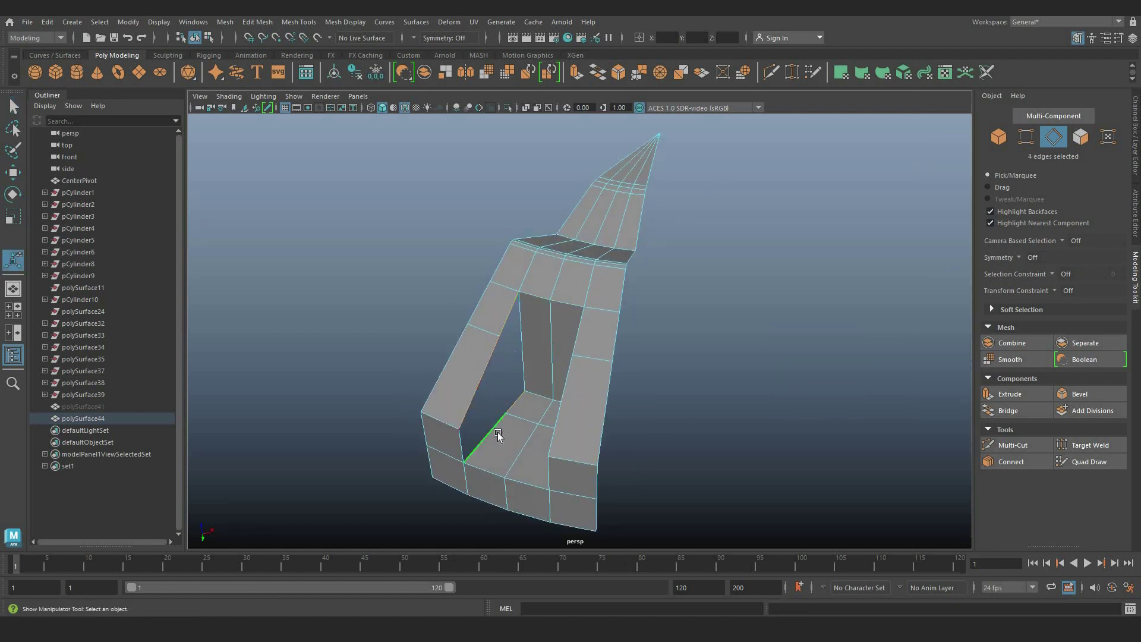
key("g")
left_click_drag(654, 375, 675, 399, "alt")
left_click(675, 398)
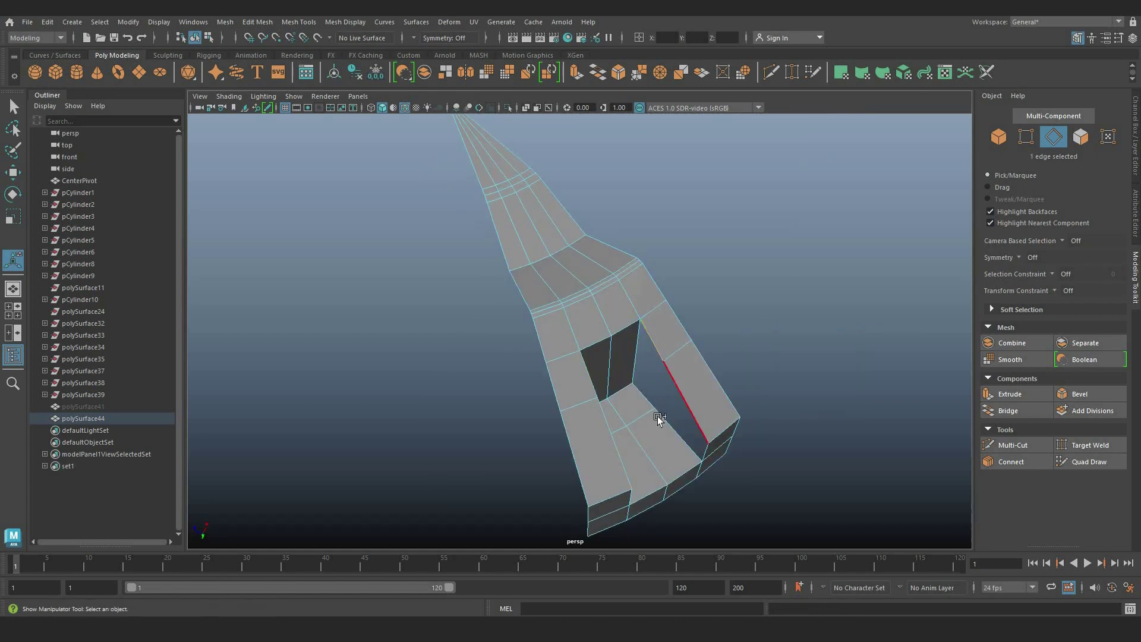
key("g")
Step: Select the notch's opening border, the adjoining wall-top edges and the two upright corner edges of its back wall
left_click_drag(568, 379, 464, 331, "alt")
right_click_drag(464, 332, 490, 338)
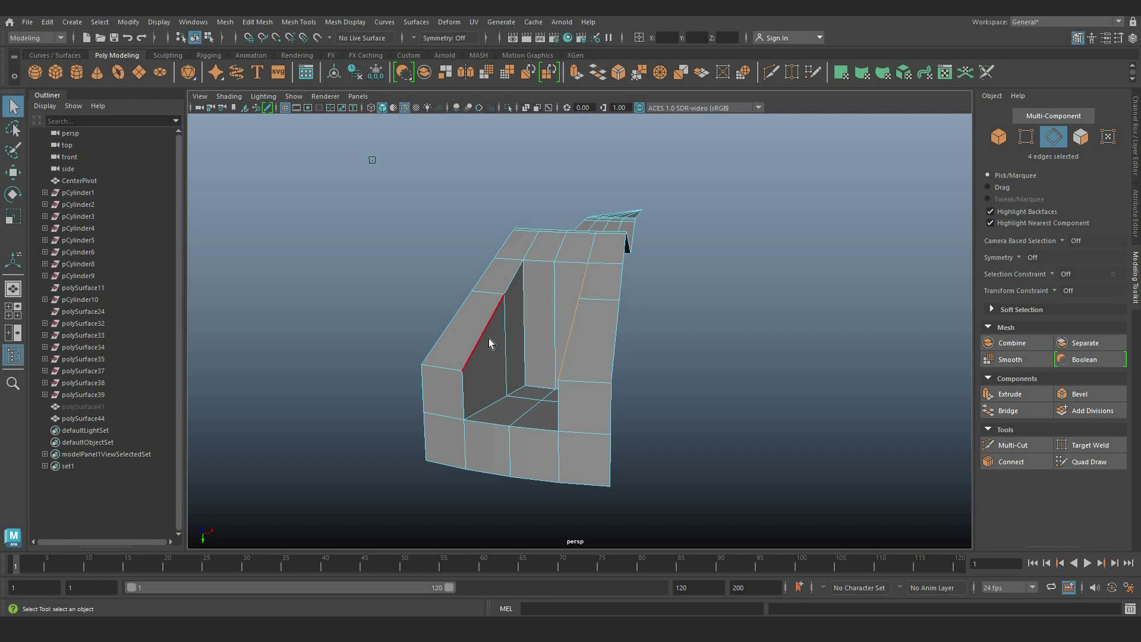
double_click(489, 338)
left_click(568, 339, "shift")
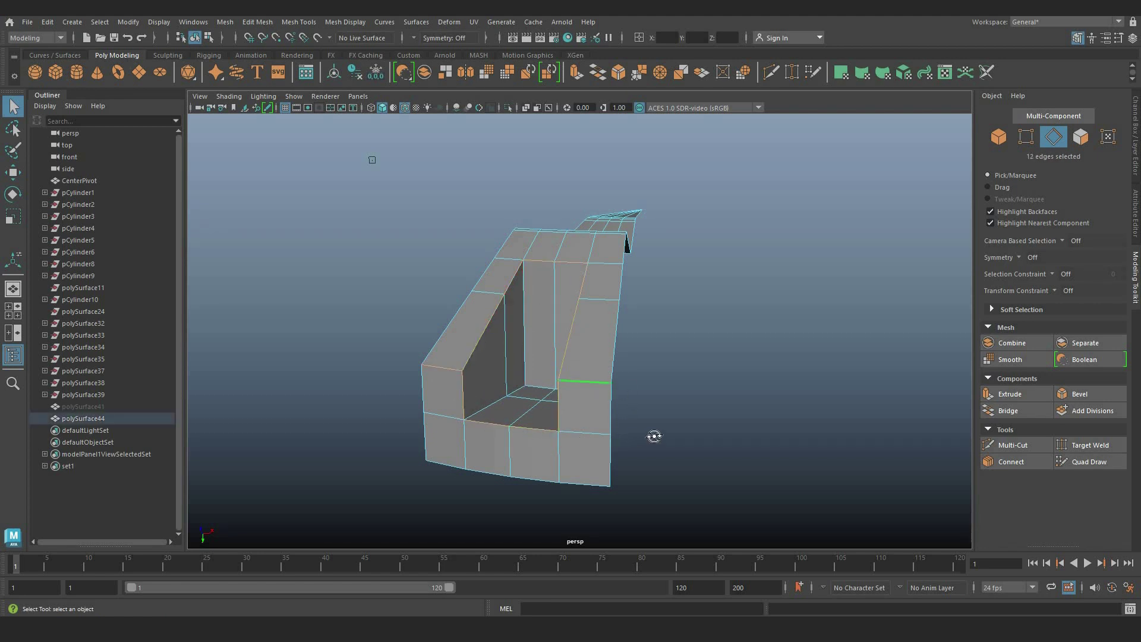
left_click_drag(654, 436, 705, 440, "alt")
left_click(623, 373, "shift")
left_click_drag(622, 373, 561, 384, "alt")
left_click(533, 368, "shift")
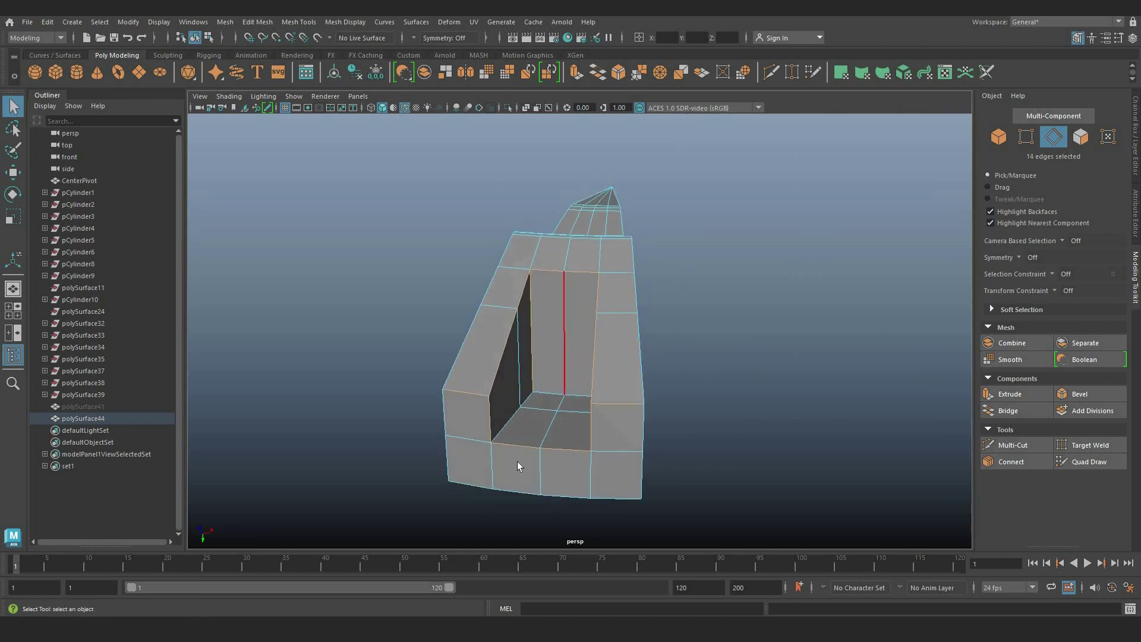
Step: Add the edges where the notch floor meets its side and back walls to the selection
left_click_drag(489, 464, 525, 436, "alt")
double_click(643, 418, "shift")
left_click_drag(633, 411, 535, 474, "alt")
double_click(613, 397, "shift")
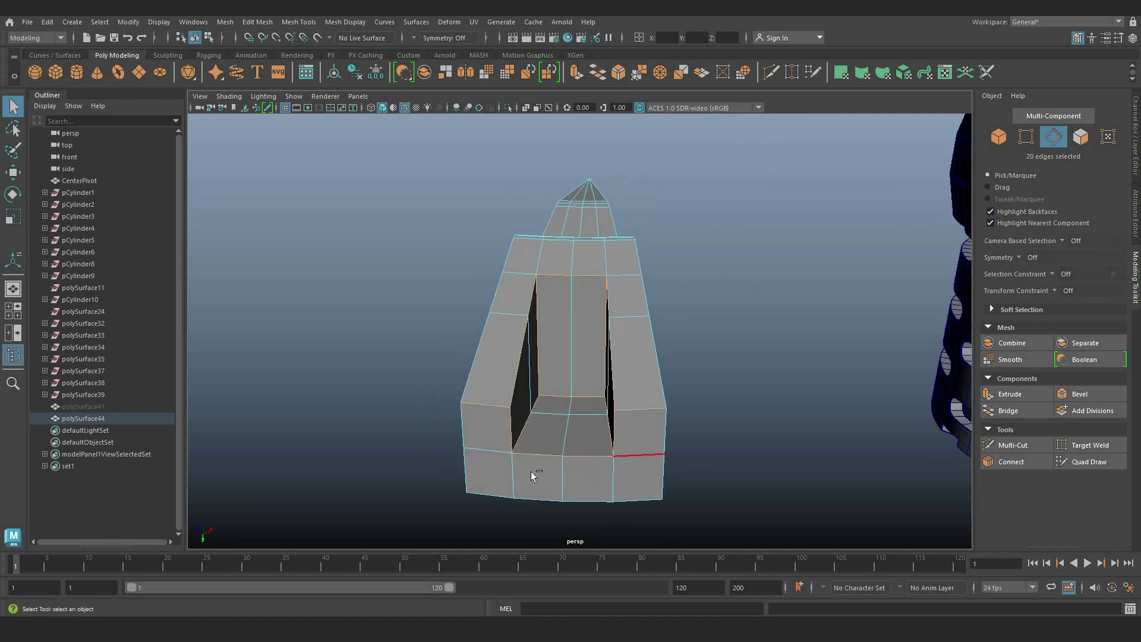
left_click(535, 473, "shift")
left_click_drag(624, 459, 624, 461, "alt")
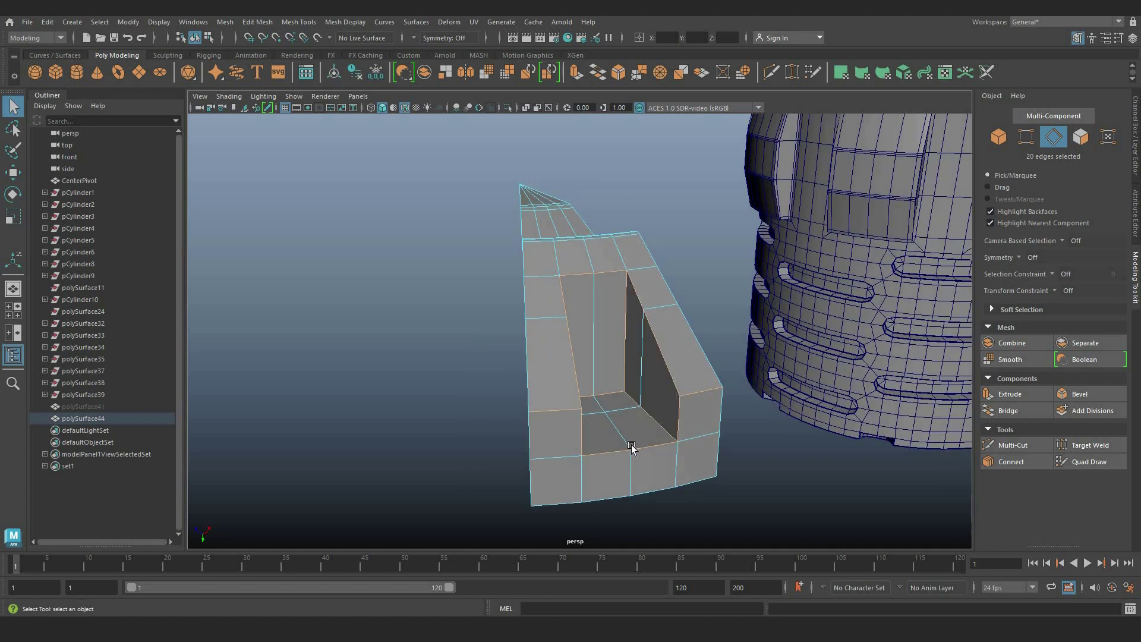
Step: Bevel the selected notch edges with fraction 0.2, 2 segments and Uniform mitering
key("ctrl+b")
left_click(834, 345)
type("0.2")
key("Return")
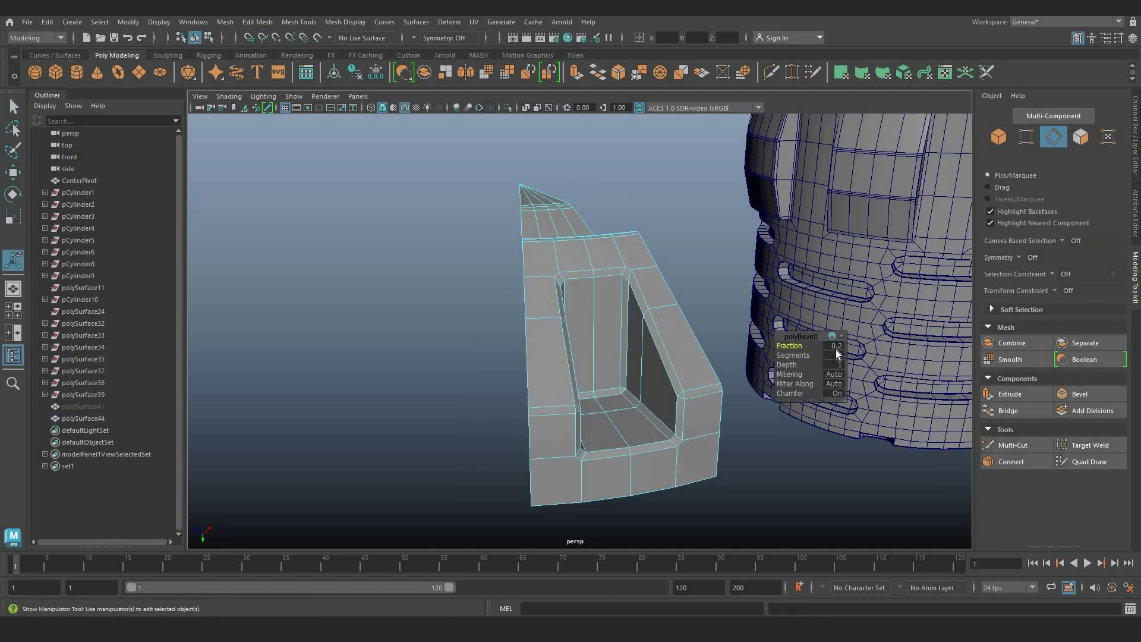
left_click(838, 352)
type("2")
key("Return")
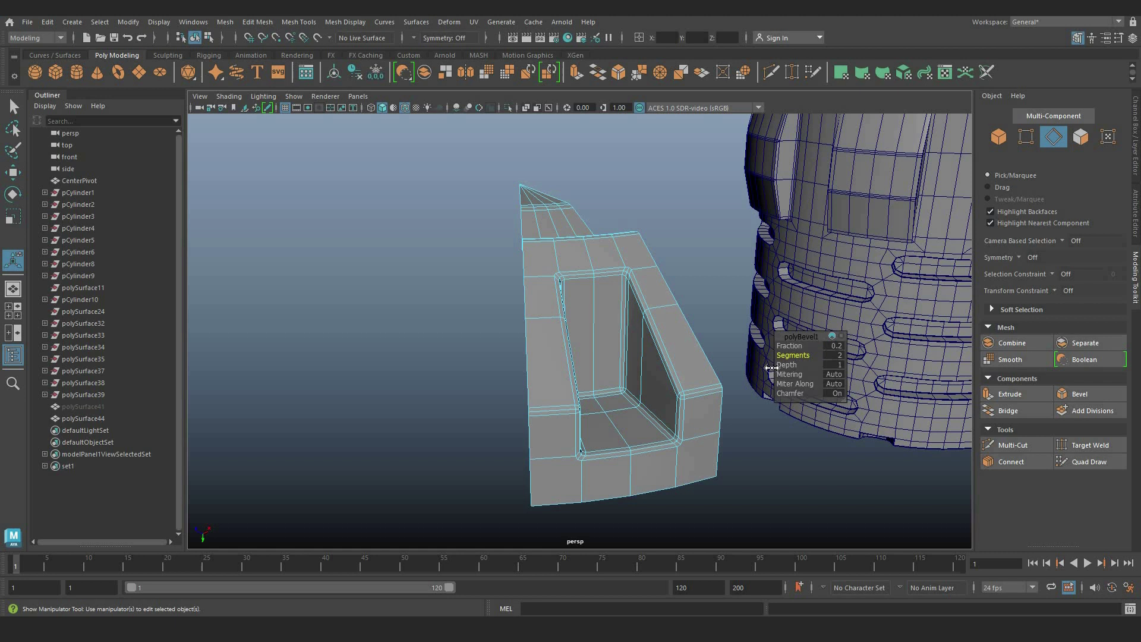
left_click(840, 374)
left_click(856, 390)
Step: Check the notched wedge in smooth preview from several angles and return it to unsmoothed display
right_click(653, 278)
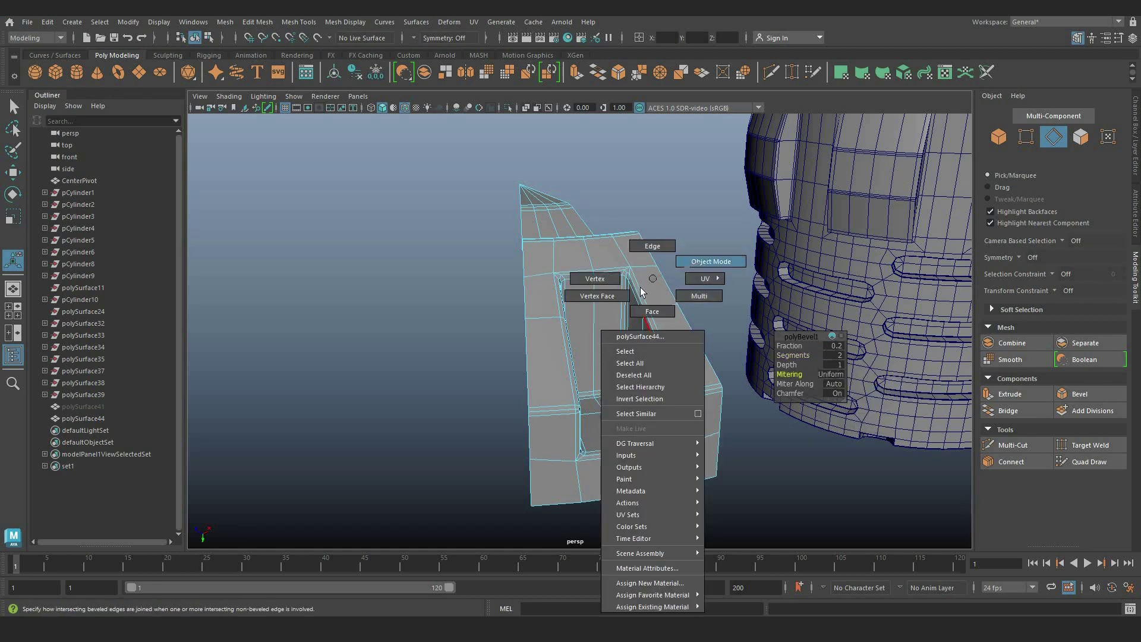
right_click_drag(652, 278, 698, 261)
left_click(641, 287)
key("3")
left_click(505, 363)
left_click_drag(541, 386, 557, 299, "alt")
left_click(556, 299)
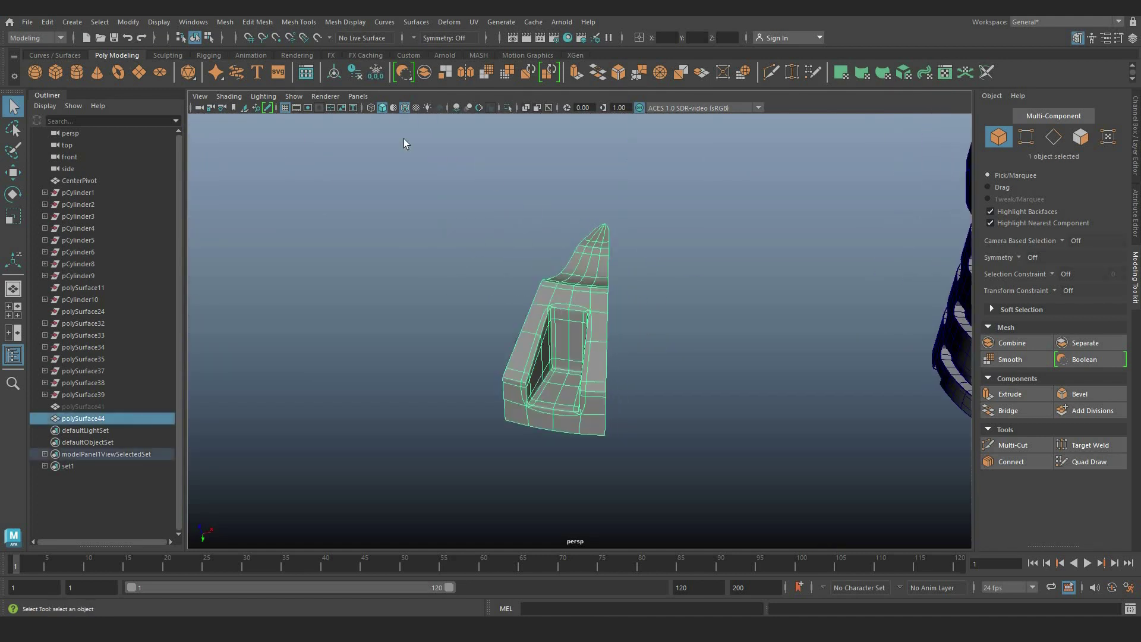
left_click(412, 376)
left_click_drag(413, 376, 584, 402, "alt")
left_click(576, 340)
key("f")
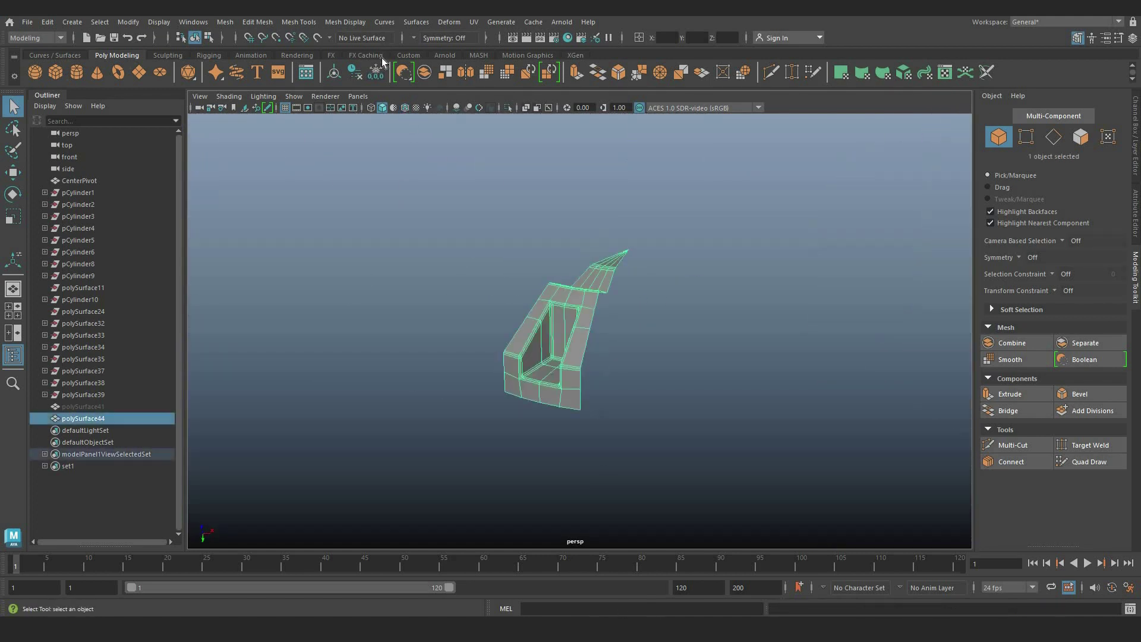
Step: Centre the wedge's pivot and snap it to the wedge's pointed tip
key("w")
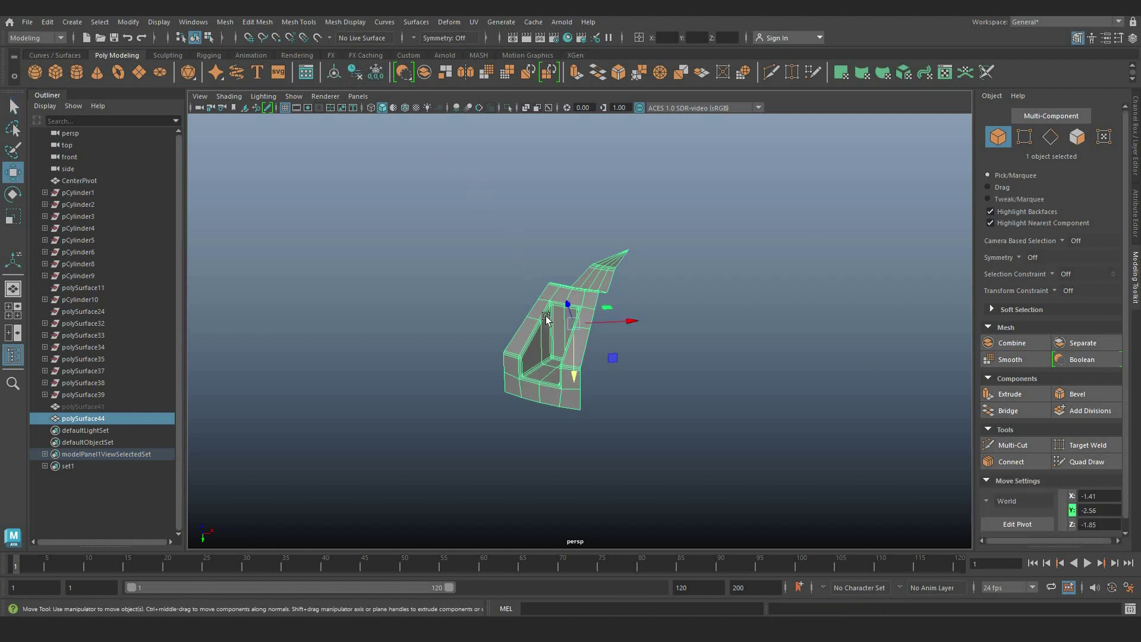
middle_click_drag(646, 242, 630, 247)
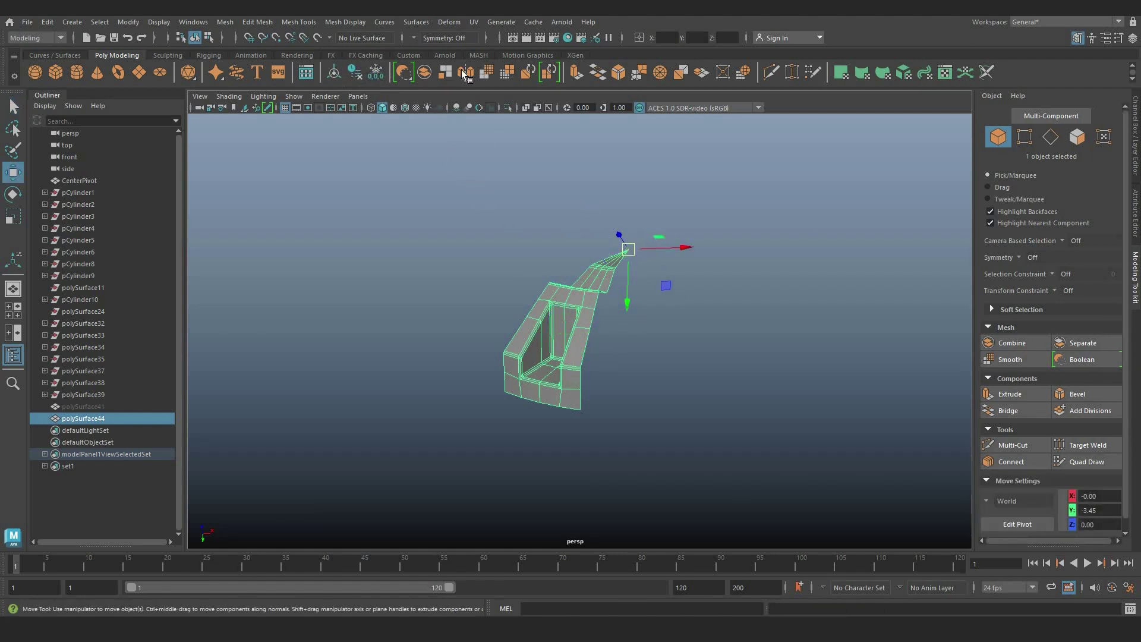
Step: Duplicate the notched wedge as 15 instances around the centre, each rotated 22.5 degrees about Y
left_click(47, 21)
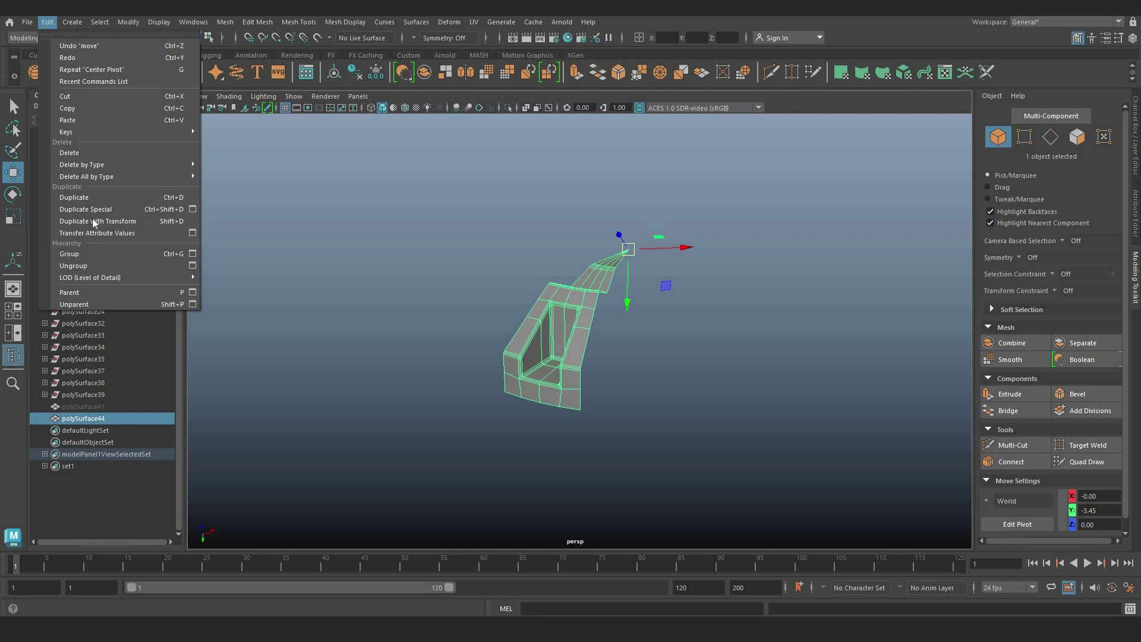
left_click(194, 220)
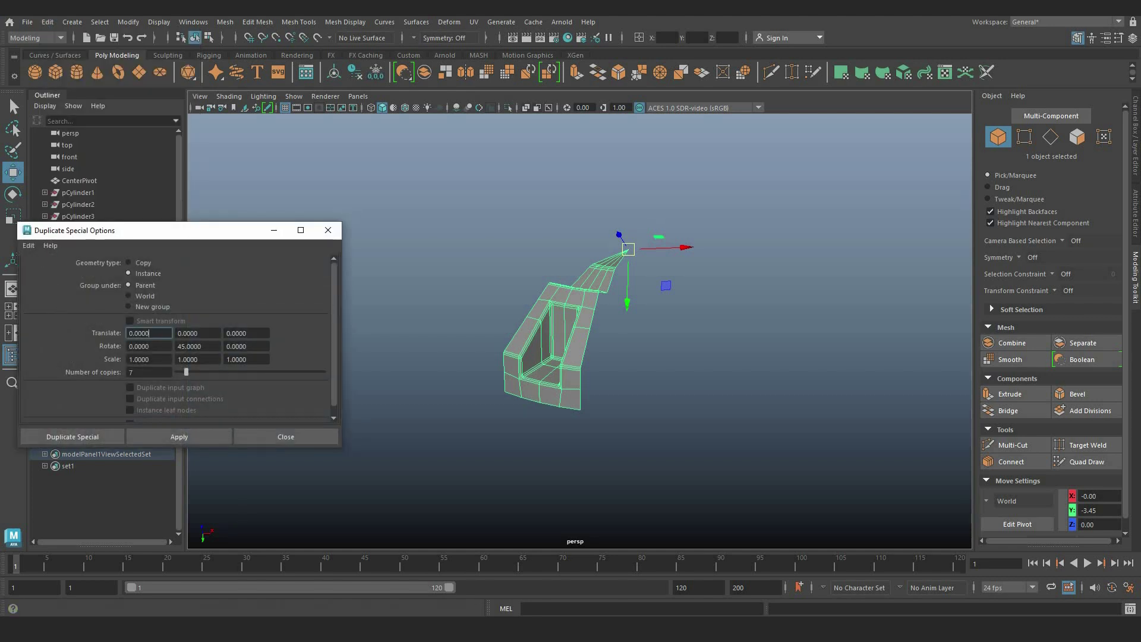
key("super")
type("cal")
left_click(92, 303)
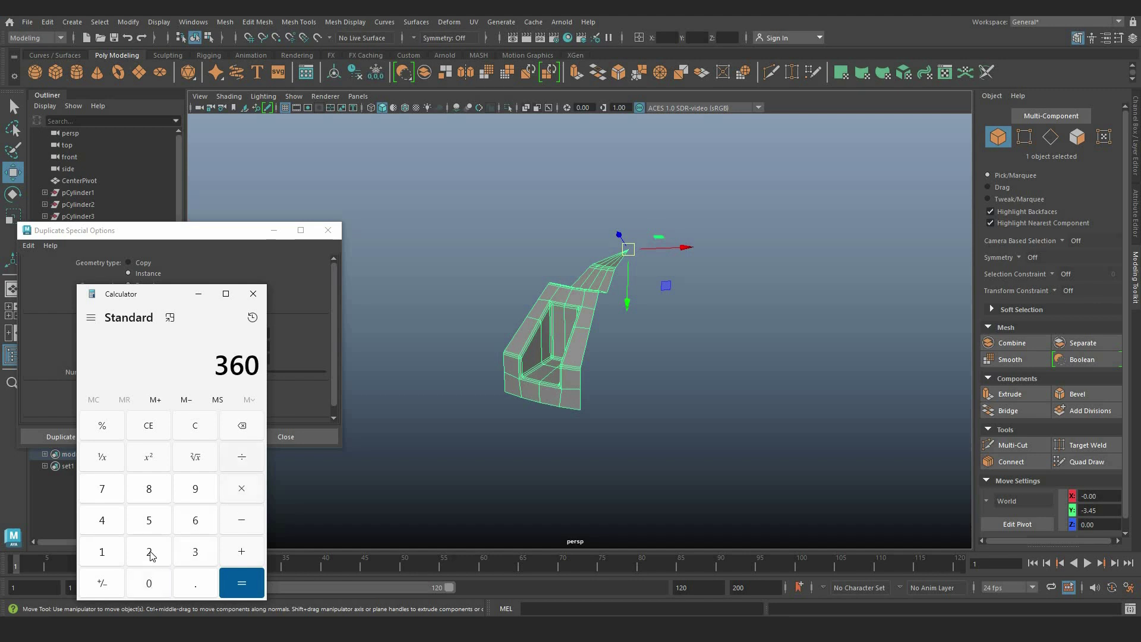
key("Return")
key("Return")
left_click(253, 294)
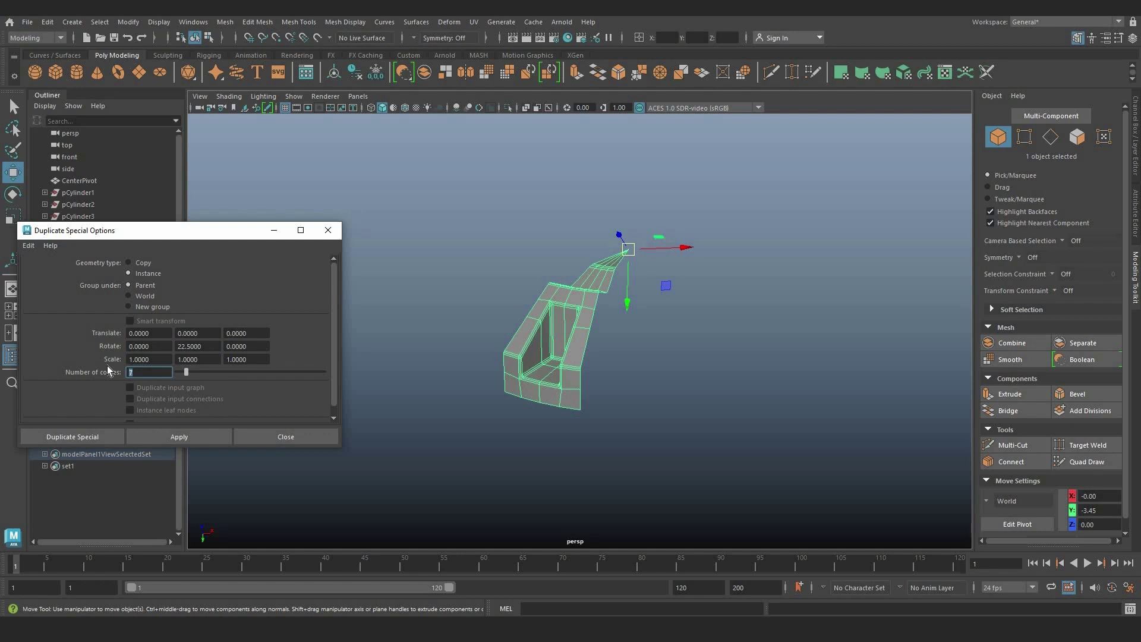
type("15")
left_click(179, 437)
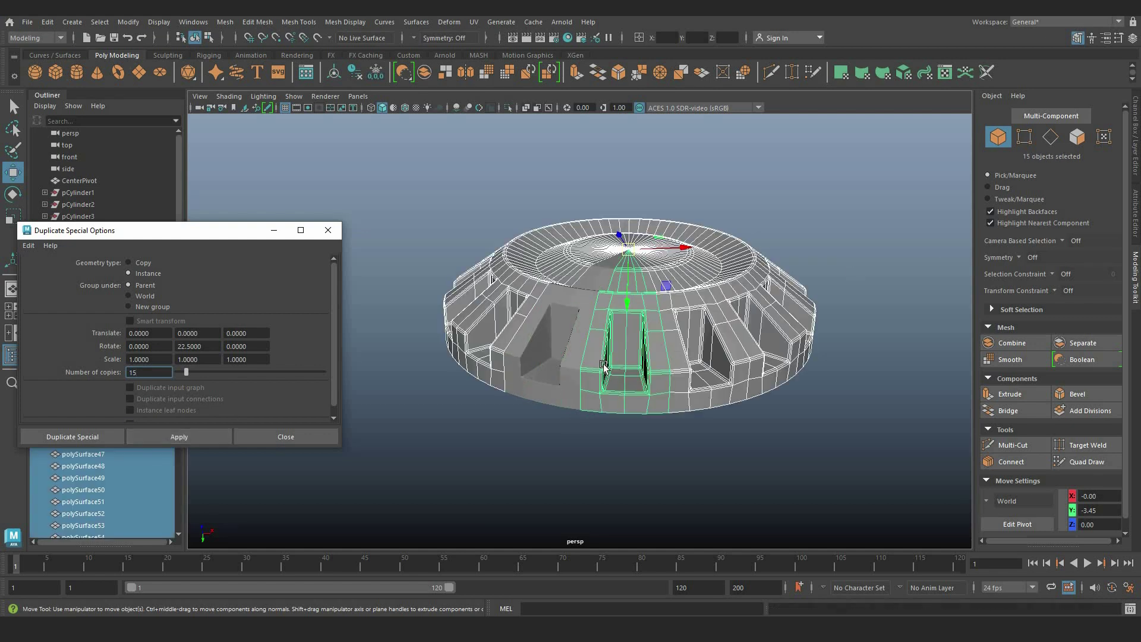
Step: Combine all the notched wedges into one ring mesh and select all of its vertices
scroll(604, 368, "down", 3)
left_click_drag(604, 367, 487, 273, "alt")
left_click_drag(465, 236, 788, 401)
left_click(425, 73)
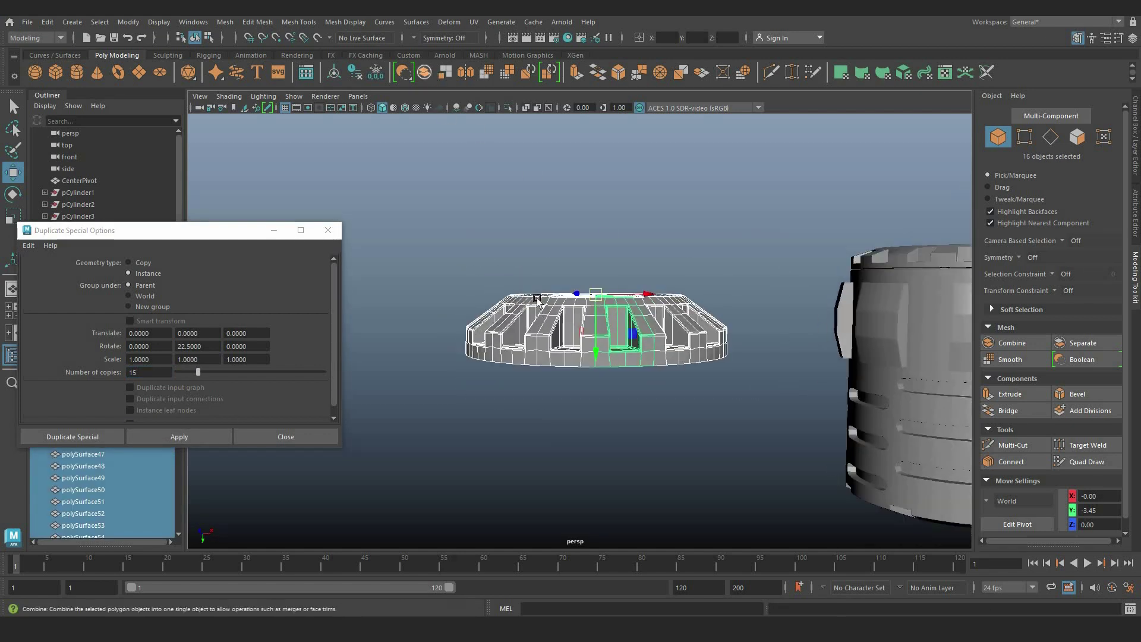
right_click_drag(595, 312, 529, 313)
left_click_drag(801, 393, 432, 243)
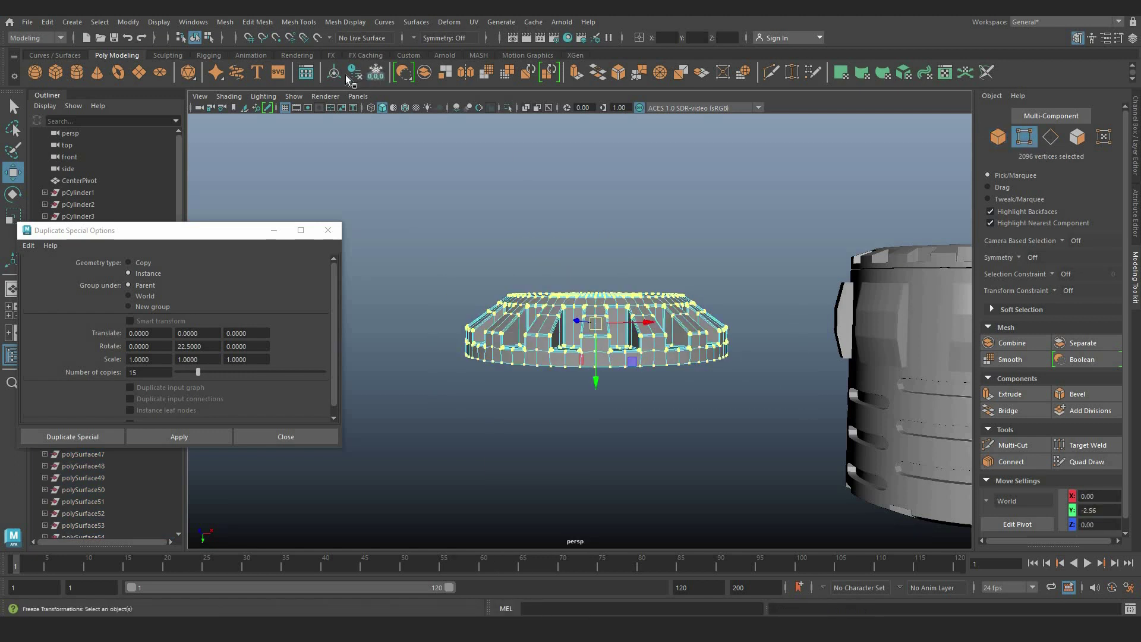
right_click_drag(632, 239, 665, 228)
left_click(327, 230)
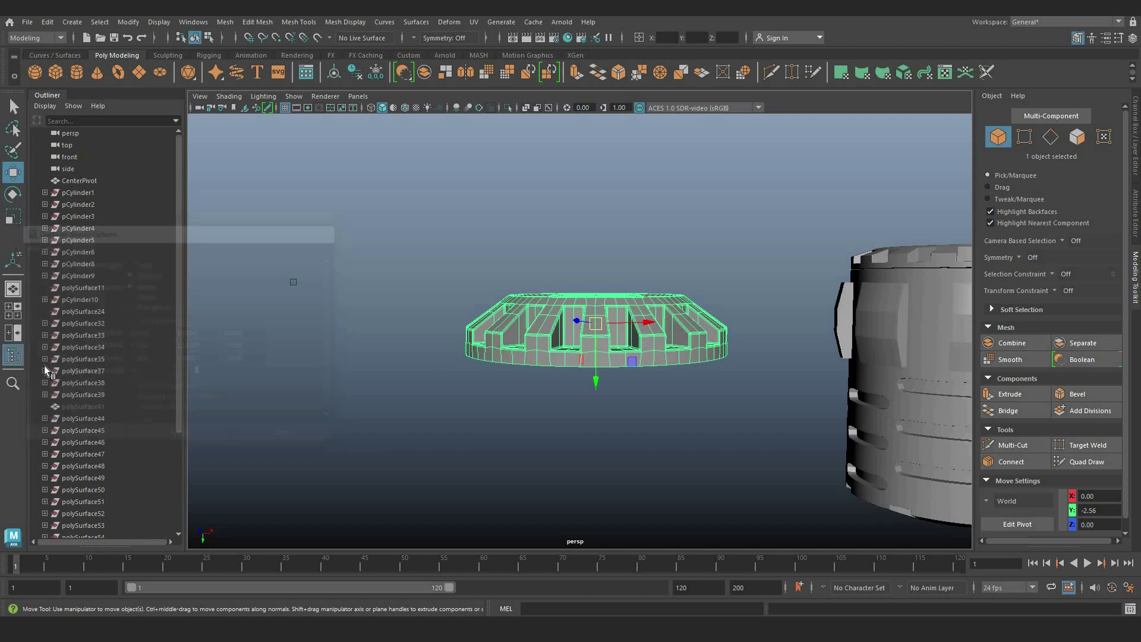
Step: Unhide the cylindrical body and move the notched ring along Y to about -4.40, just clear of the body's open end
left_click(71, 404)
key("shift+h")
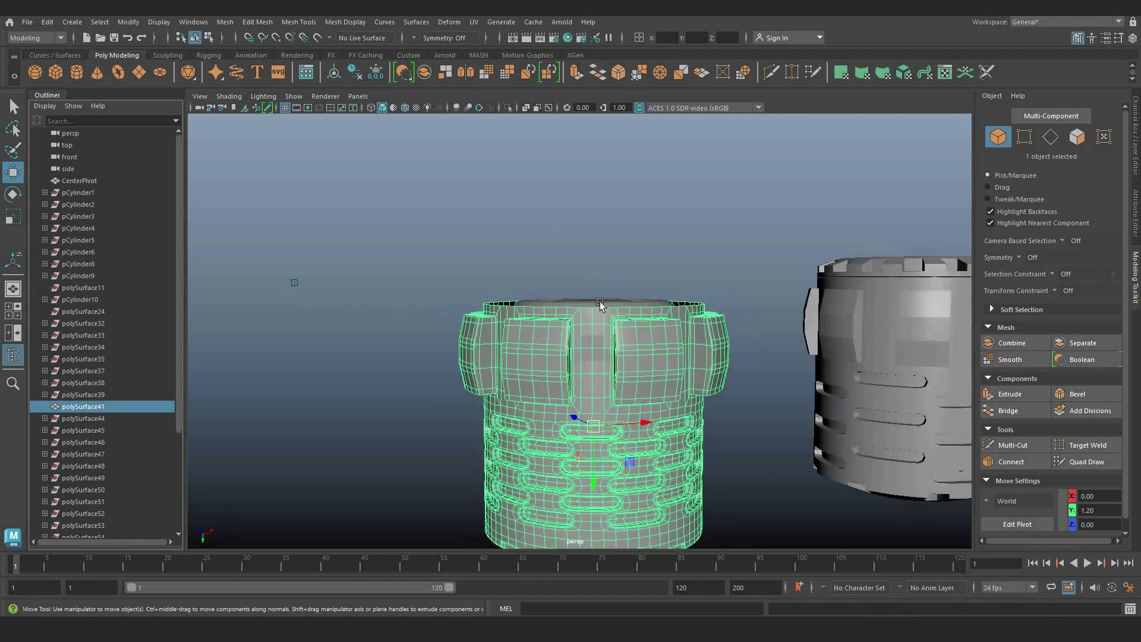
left_click(582, 353, "shift")
left_click(565, 302)
mouse_move(589, 502)
left_mouse_down("alt")
mouse_move(589, 387)
mouse_move(587, 488)
left_mouse_up("alt")
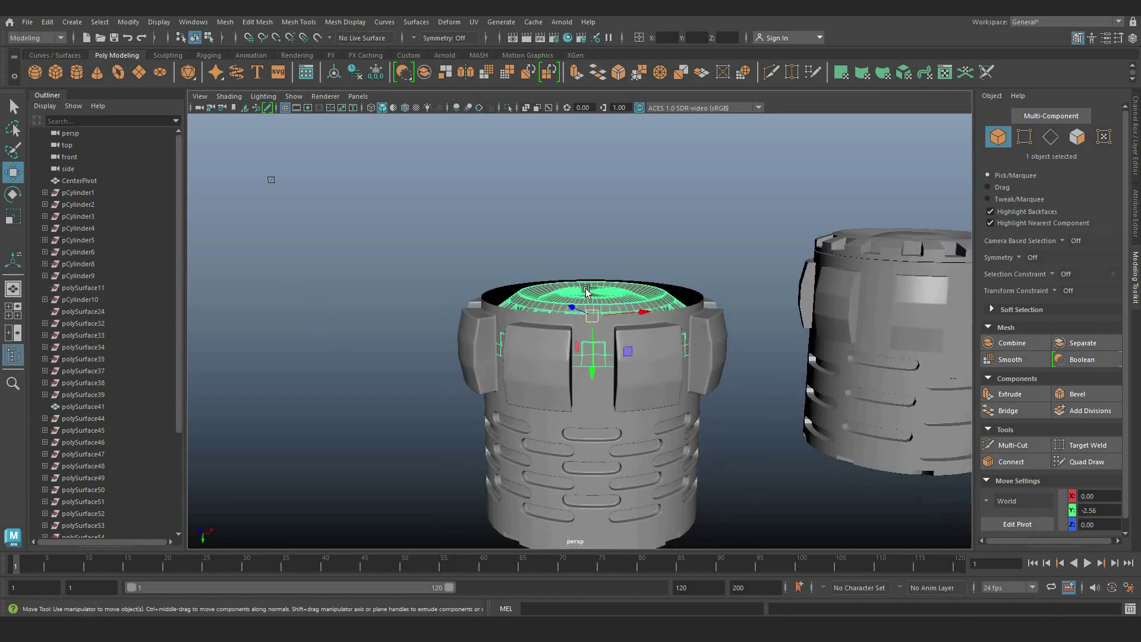
left_click_drag(593, 360, 557, 261)
Step: Combine the notched ring and the cylindrical body into one mesh
scroll(574, 306, "up", 3)
scroll(574, 306, "up", 3)
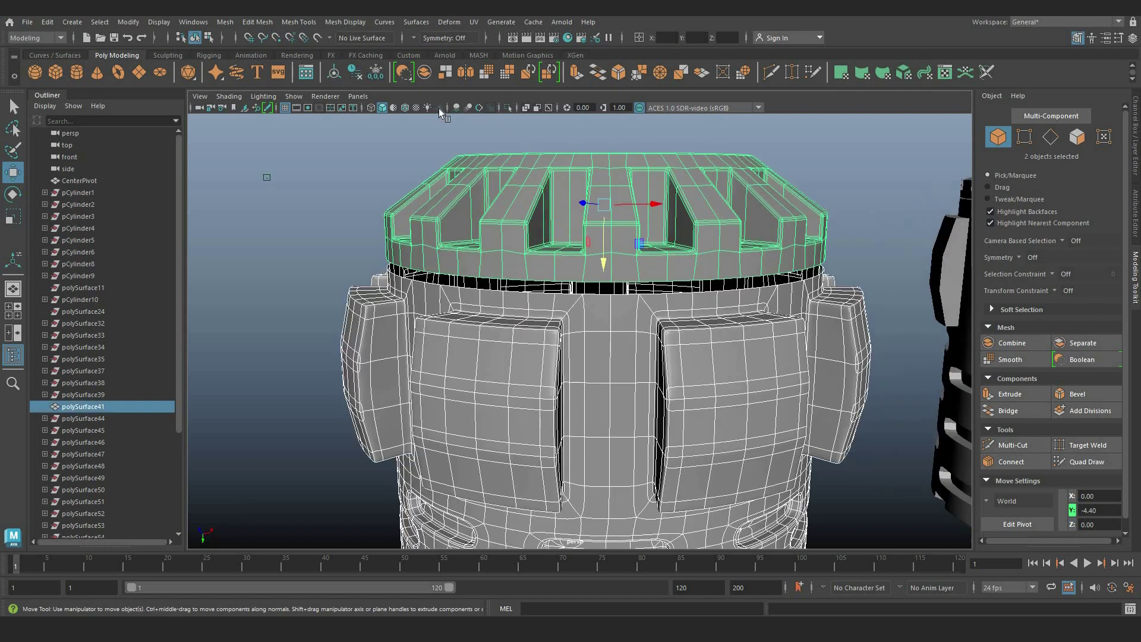
left_click(346, 295)
scroll(426, 286, "up", 3)
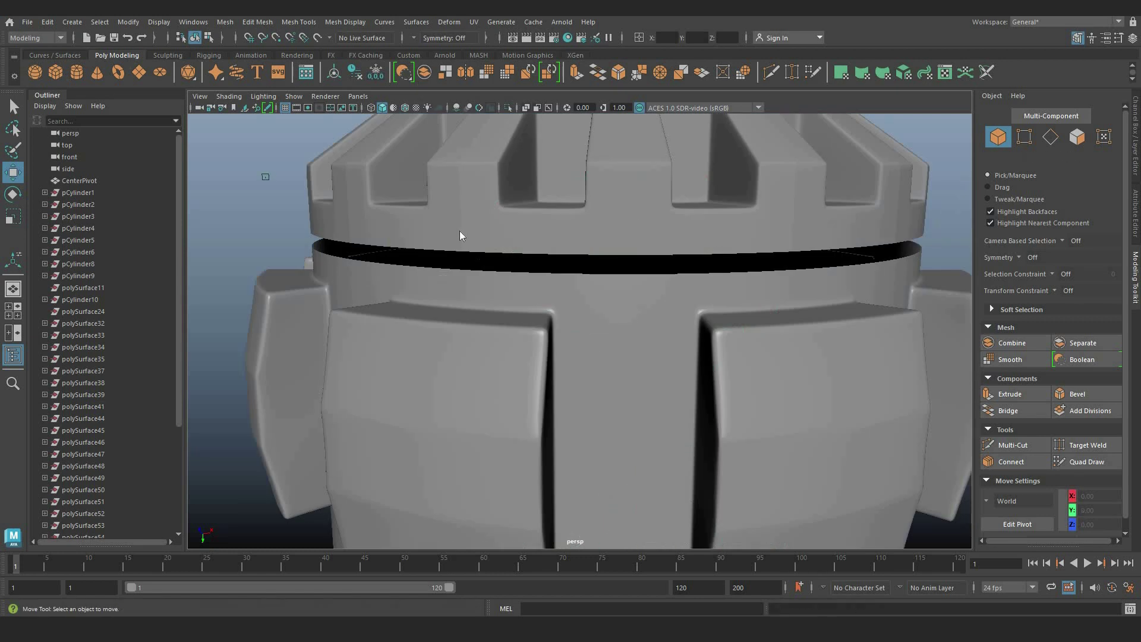
left_click(462, 234)
right_click_drag(452, 270, 491, 250)
left_click(462, 233)
double_click(523, 277)
scroll(656, 215, "down", 4)
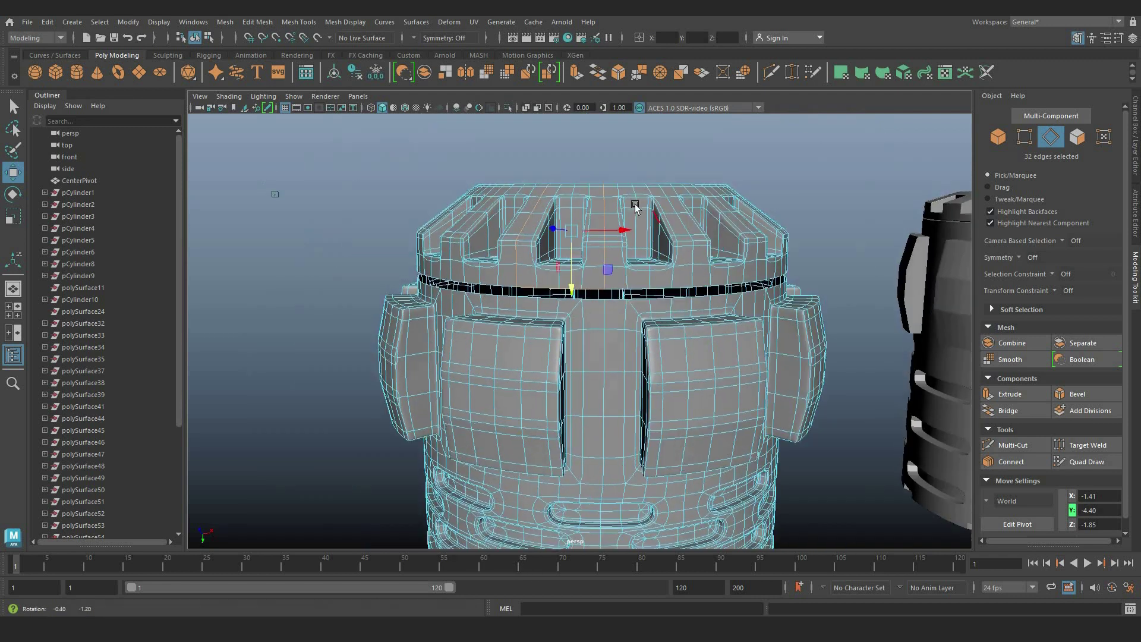
Step: Select the vertices of the notched ring and the adjoining end of the body, and merge them
left_click_drag(637, 207, 576, 204, "alt")
right_click_drag(576, 204, 505, 201)
left_click_drag(332, 156, 916, 360)
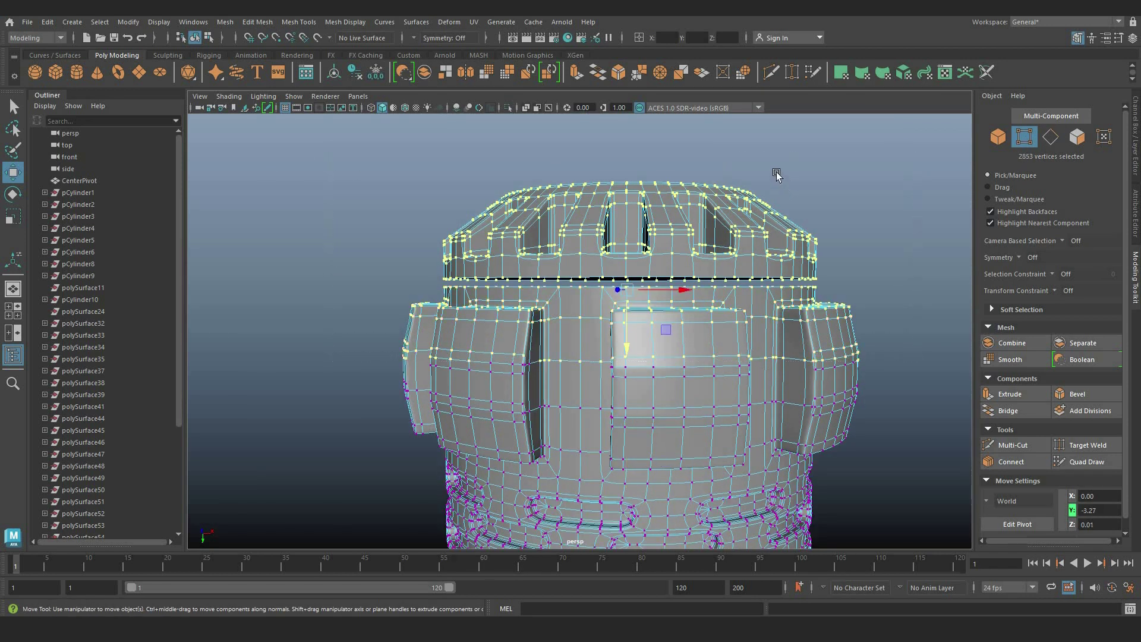
right_click_drag(784, 177, 820, 125, "shift")
Step: Bridge the border edge loop of the notched ring to the open border loop of the body with 0 divisions
scroll(601, 204, "up", 2)
right_click_drag(602, 206, 601, 173)
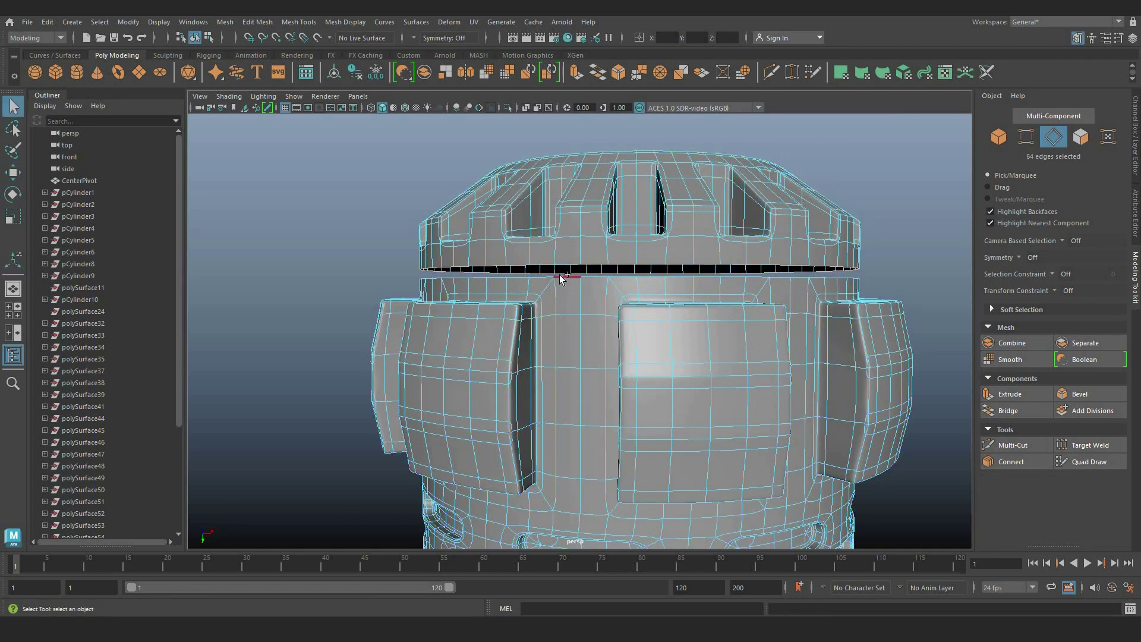
double_click(561, 276, "shift")
right_click_drag(561, 276, 538, 229, "shift")
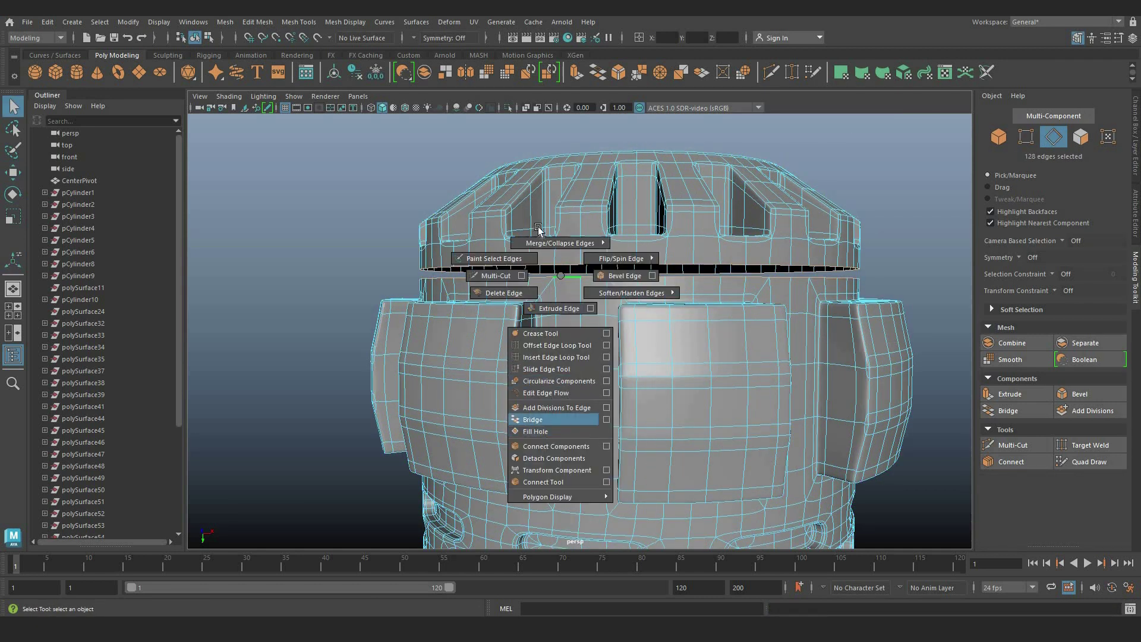
scroll(529, 242, "up", 4)
middle_click_drag(544, 211, 555, 309, "alt")
scroll(558, 306, "down", 6)
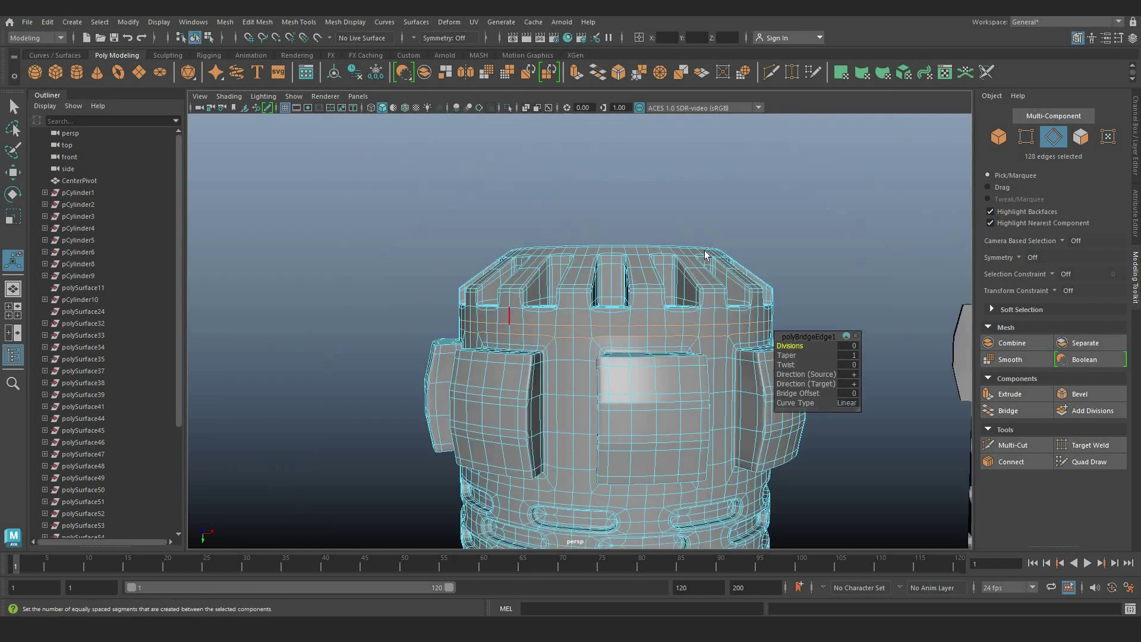
Step: Examine the joined model from the notched bottom, the side and the top, comparing it with the model beside it
right_click_drag(641, 290, 698, 266)
scroll(747, 374, "down", 4)
left_click(751, 288)
left_click_drag(751, 288, 657, 328, "alt")
scroll(661, 340, "up", 4)
scroll(662, 341, "down", 4)
left_click_drag(713, 356, 653, 334, "alt")
left_click(662, 244)
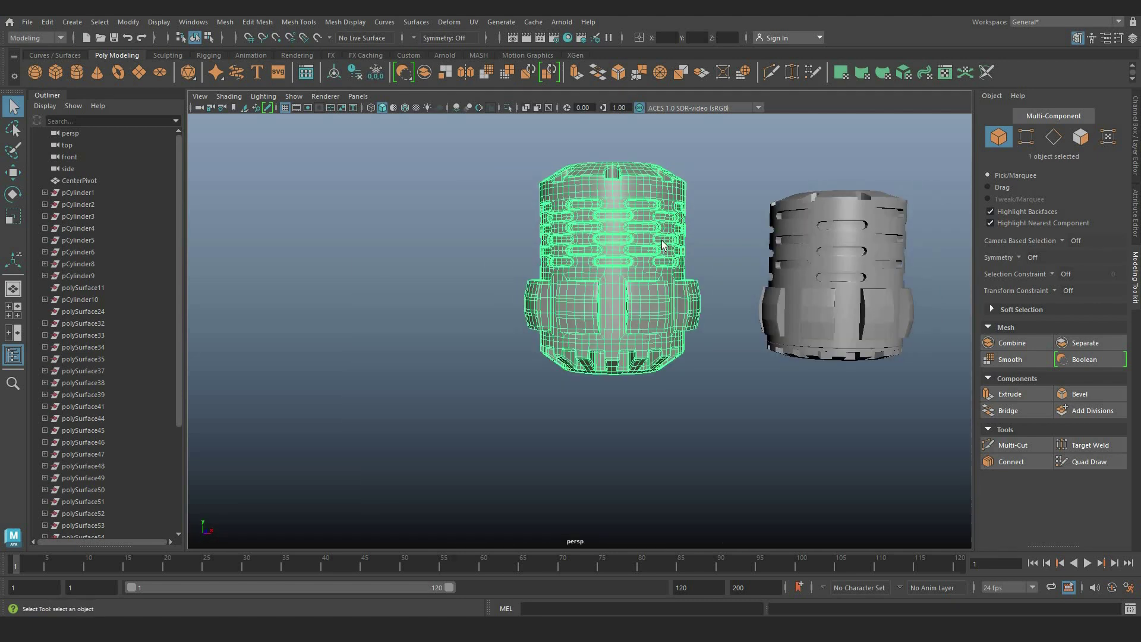
left_click(720, 257)
scroll(590, 344, "up", 3)
middle_click_drag(575, 313, 558, 341, "alt")
left_click_drag(558, 341, 549, 393, "alt")
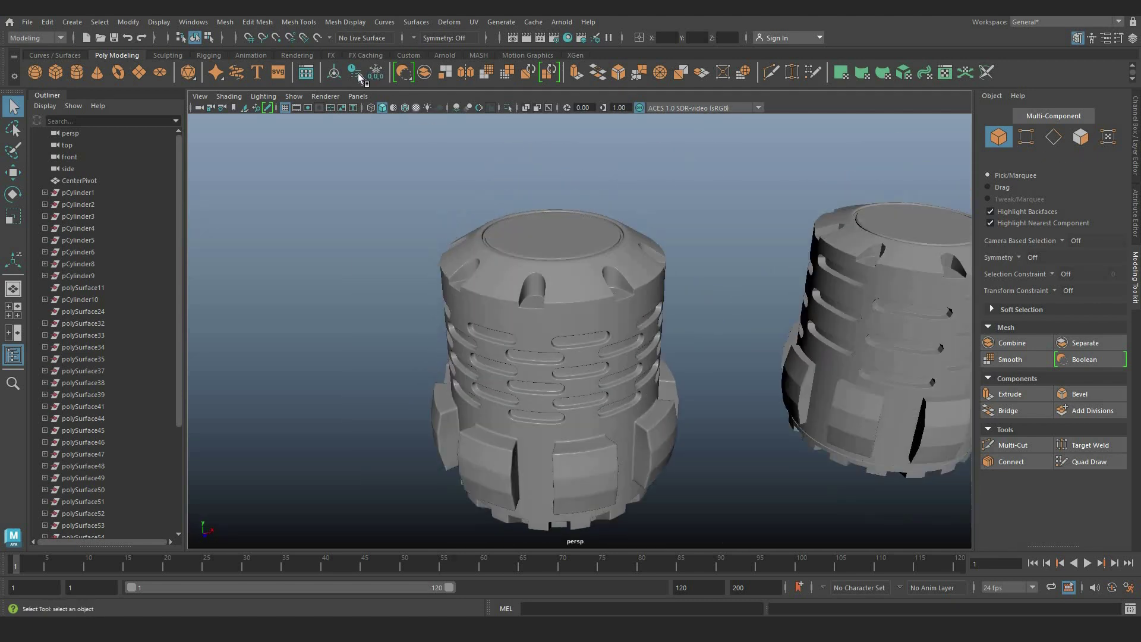
Step: Select the joined cylindrical model and delete its construction history
left_click(358, 74)
left_click(506, 255)
left_click(353, 74)
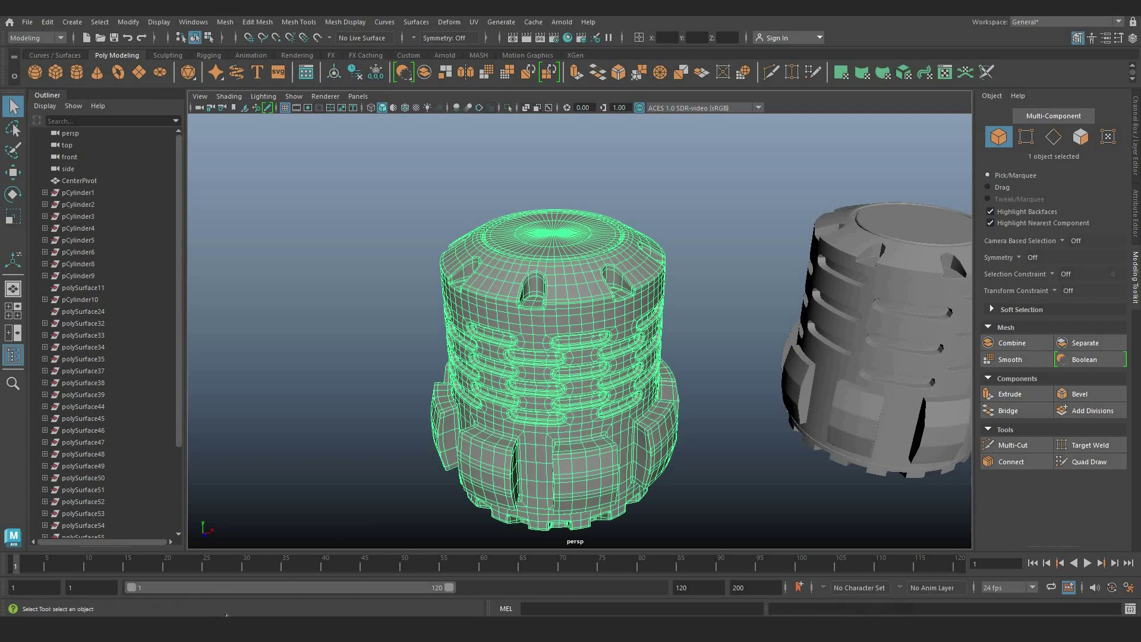